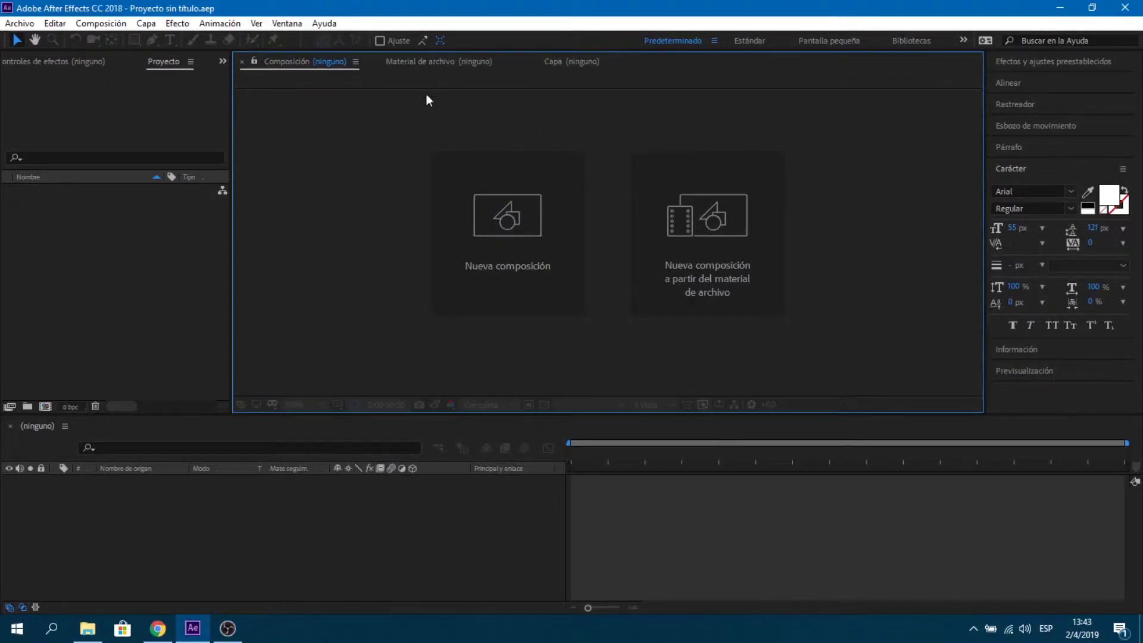
- Create the composition 'LOwer Third Youtube 2' at 900 × 300 px, correcting the height from 400 to 300
left_click(507, 212)
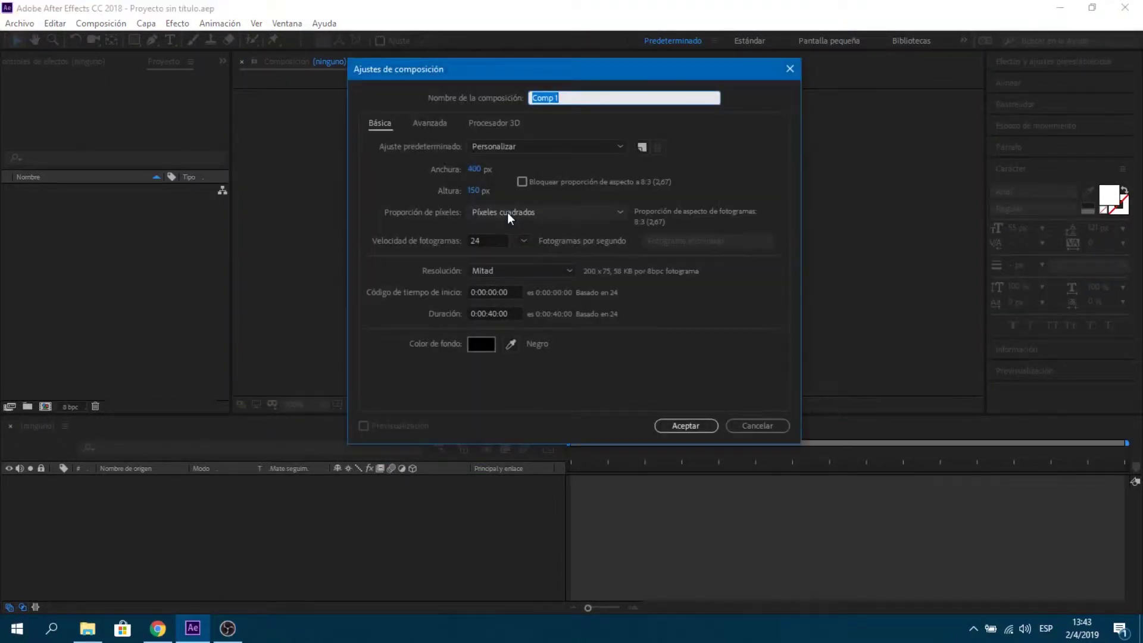
type("LO")
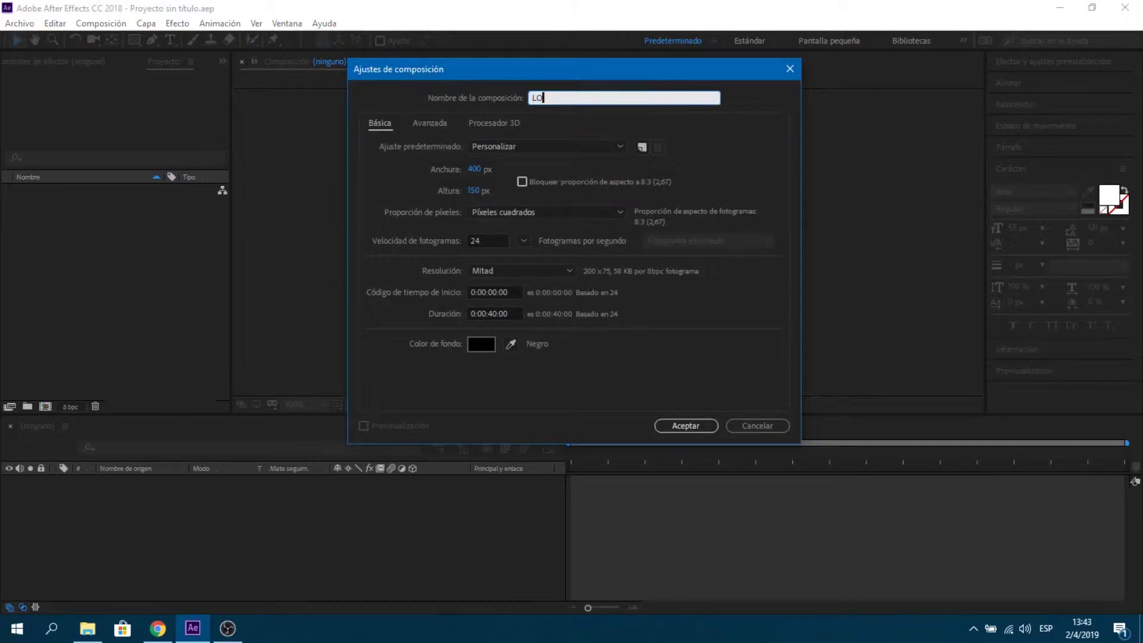
type("wer")
type(" T")
type("hird ")
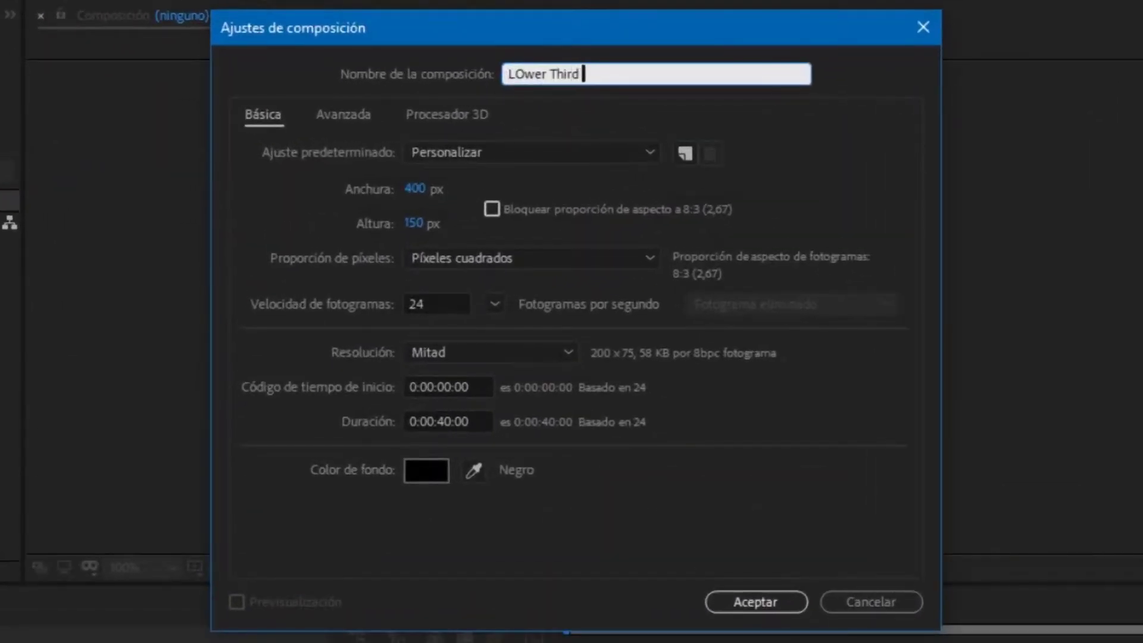
type("Youtube")
type(" 2")
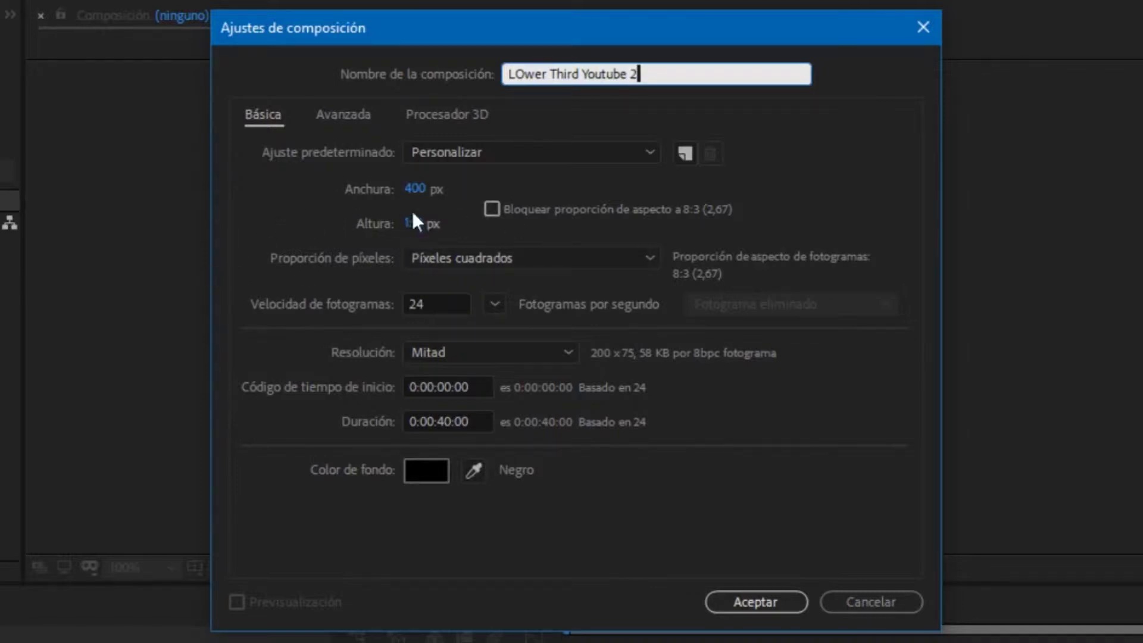
left_click(414, 190)
type("900")
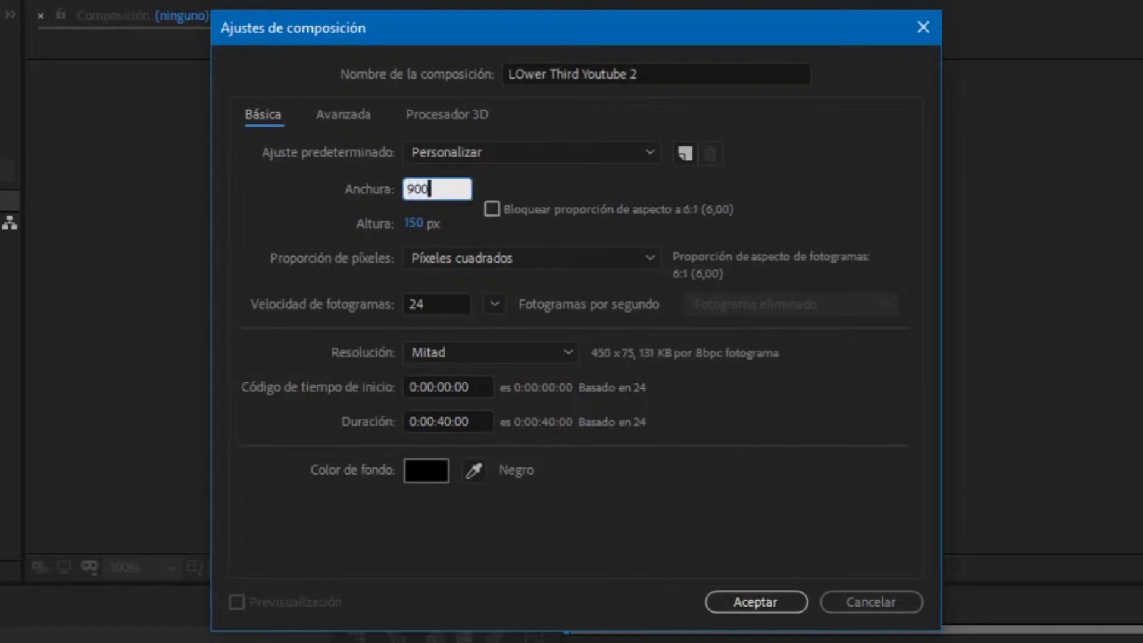
left_click(407, 224)
type("400")
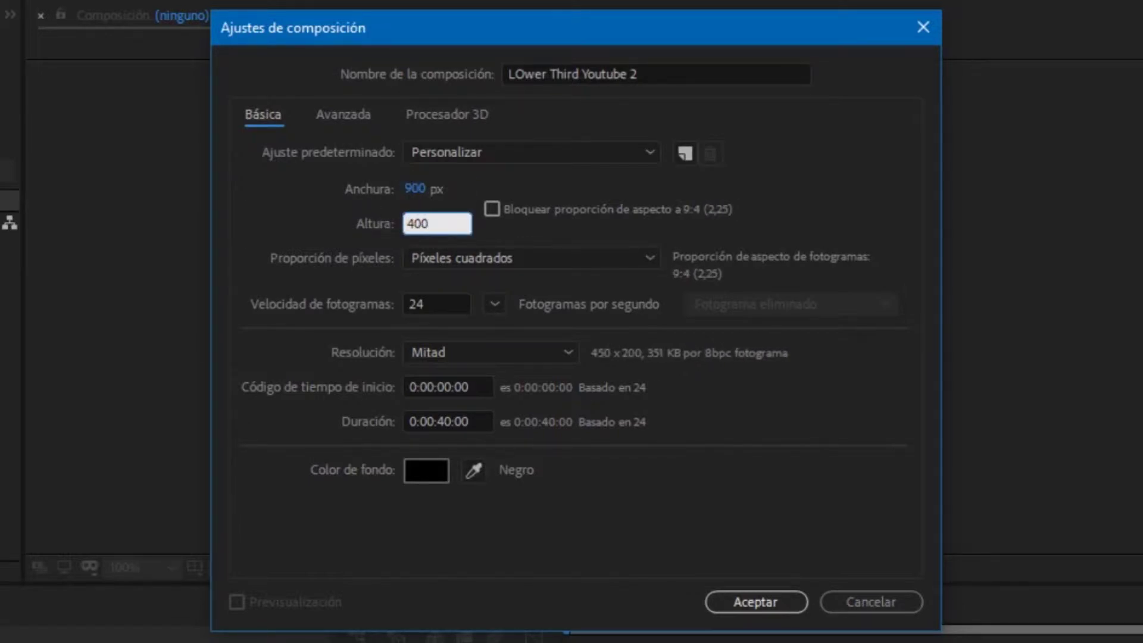
key("BackSpace")
key("BackSpace")
key("BackSpace")
type("3")
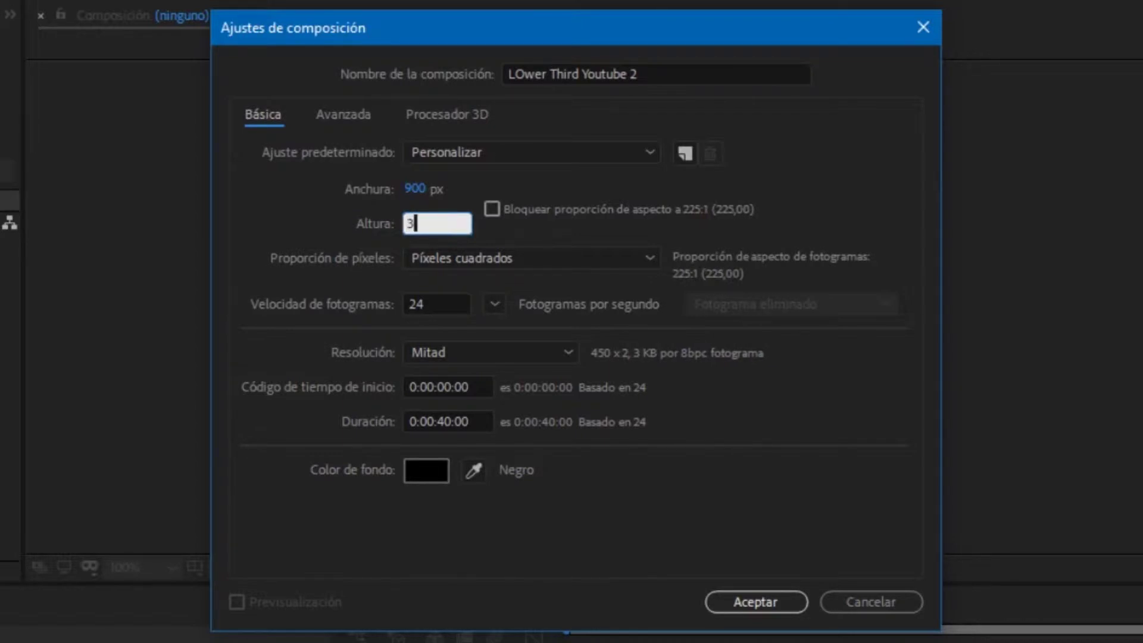
type("00")
left_click(498, 467)
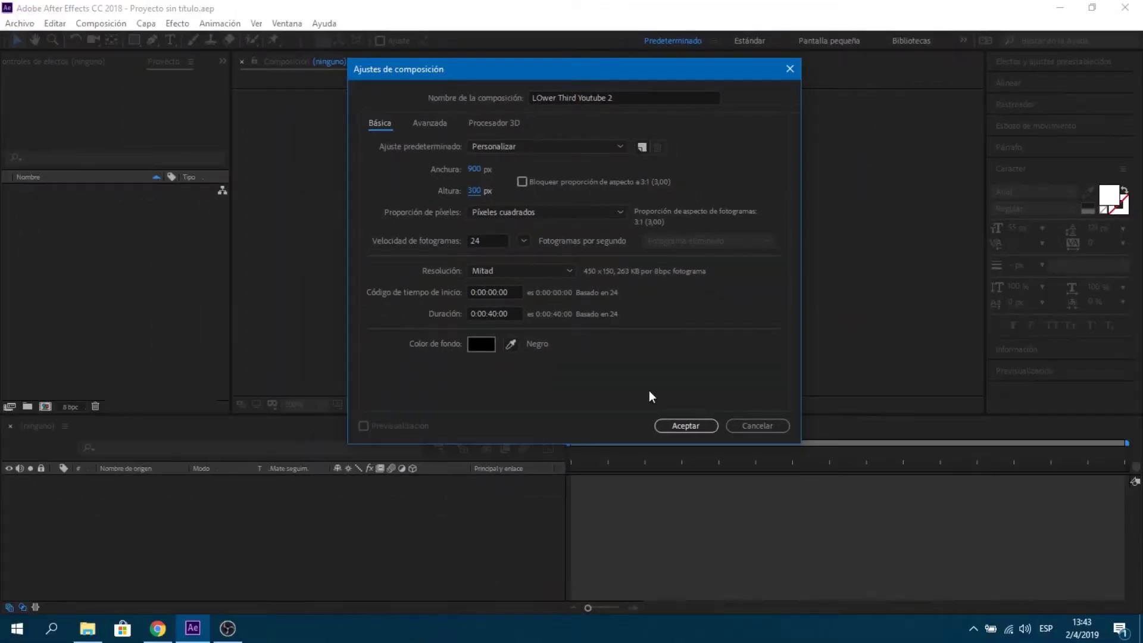
left_click(697, 426)
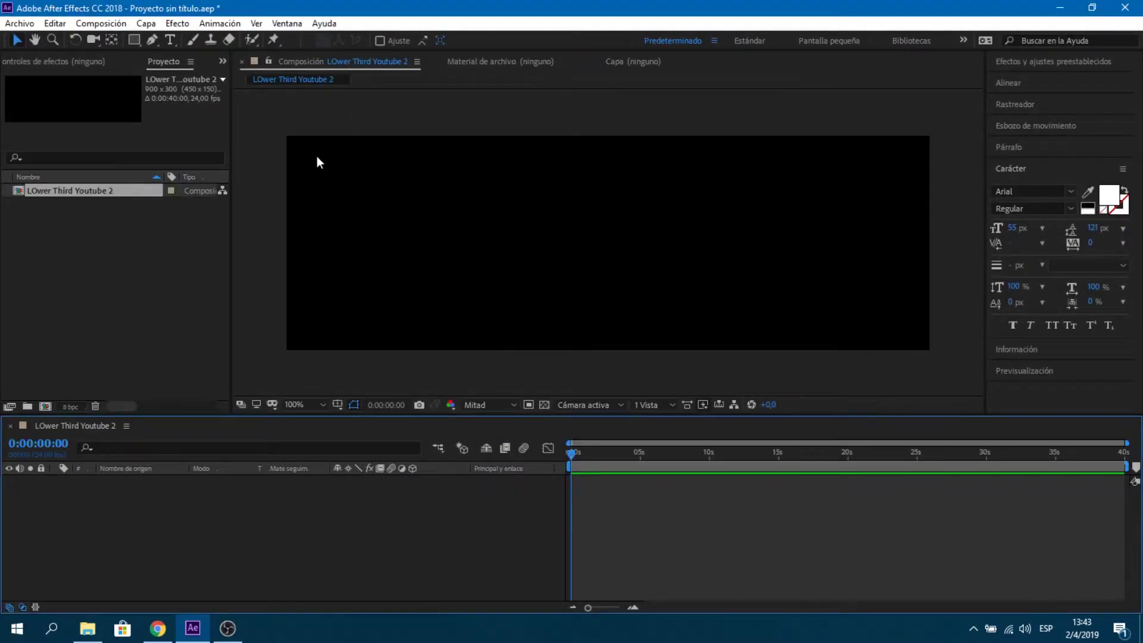
- Set the Rectangle tool's shape fill colour to white (FFFFFF)
left_click(134, 41)
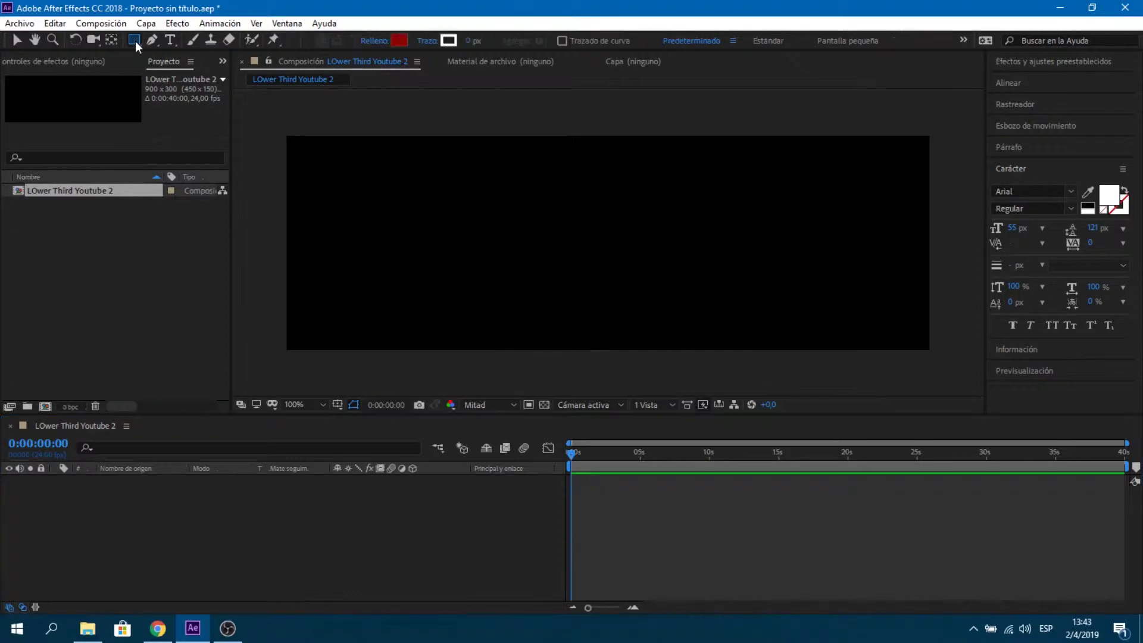
left_click(397, 42)
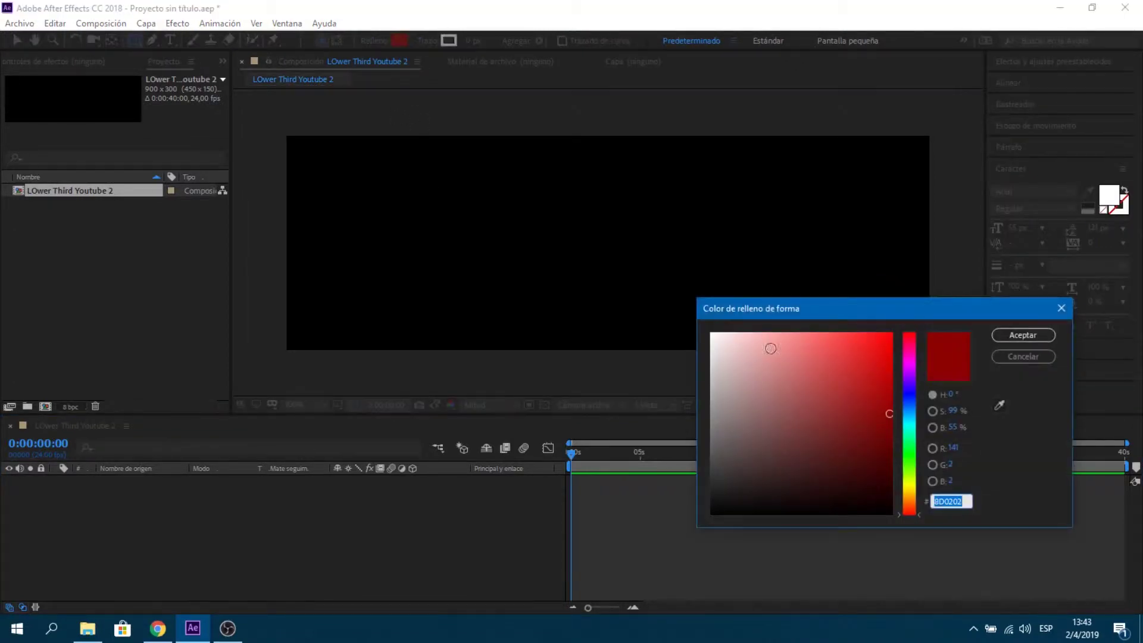
left_click_drag(770, 348, 708, 329)
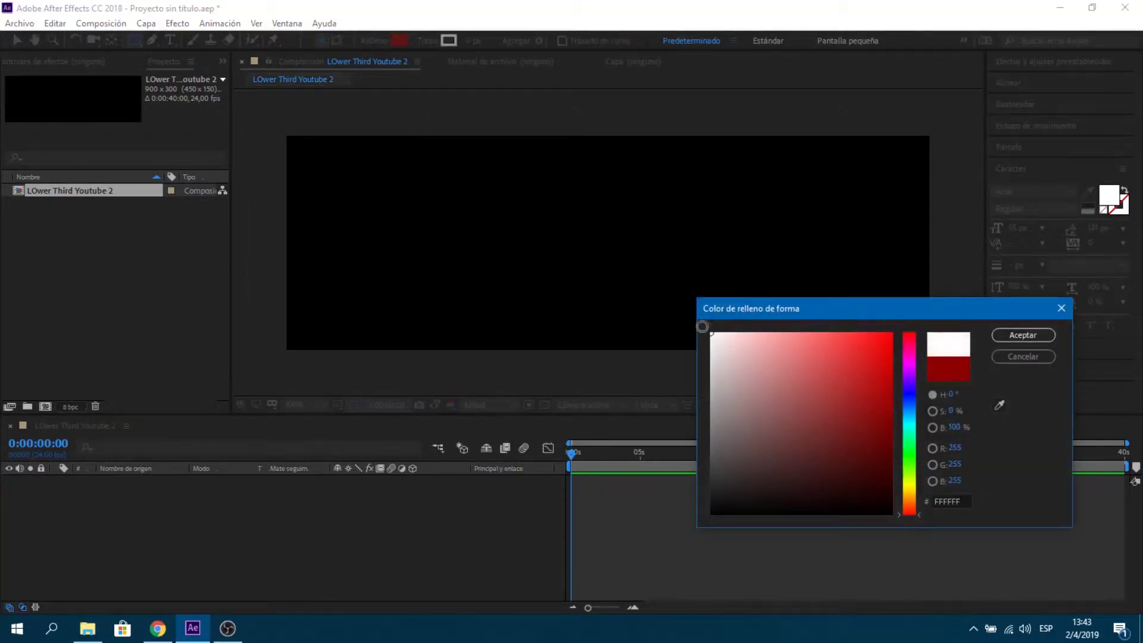
left_click(1025, 336)
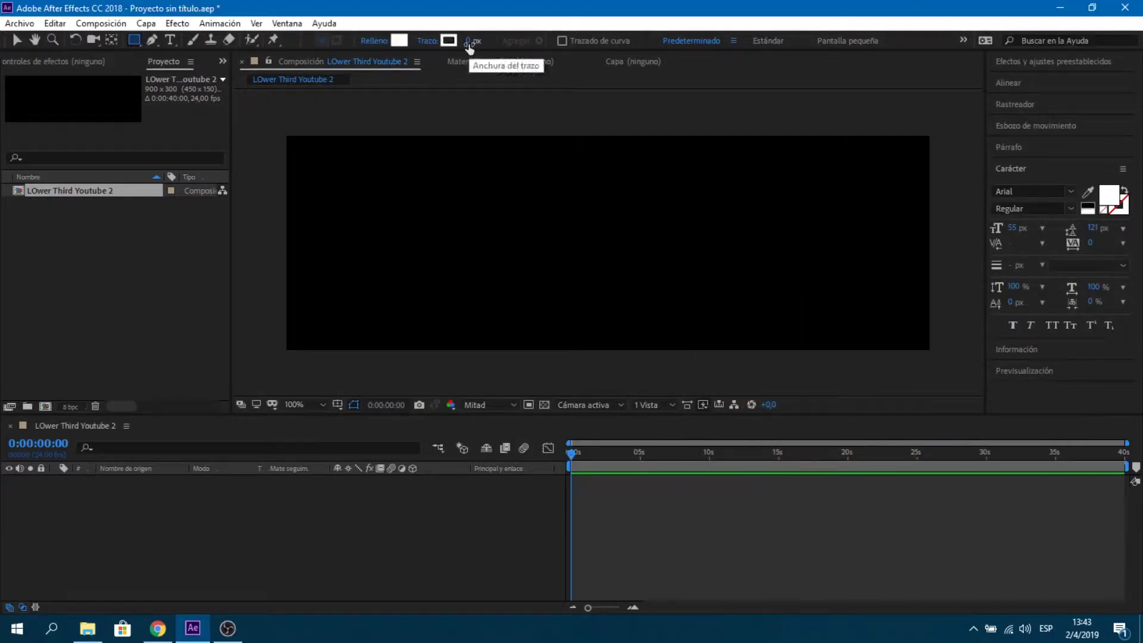
- Add a white rounded rectangle filling the whole frame, then return to the Selection tool
left_click(136, 42)
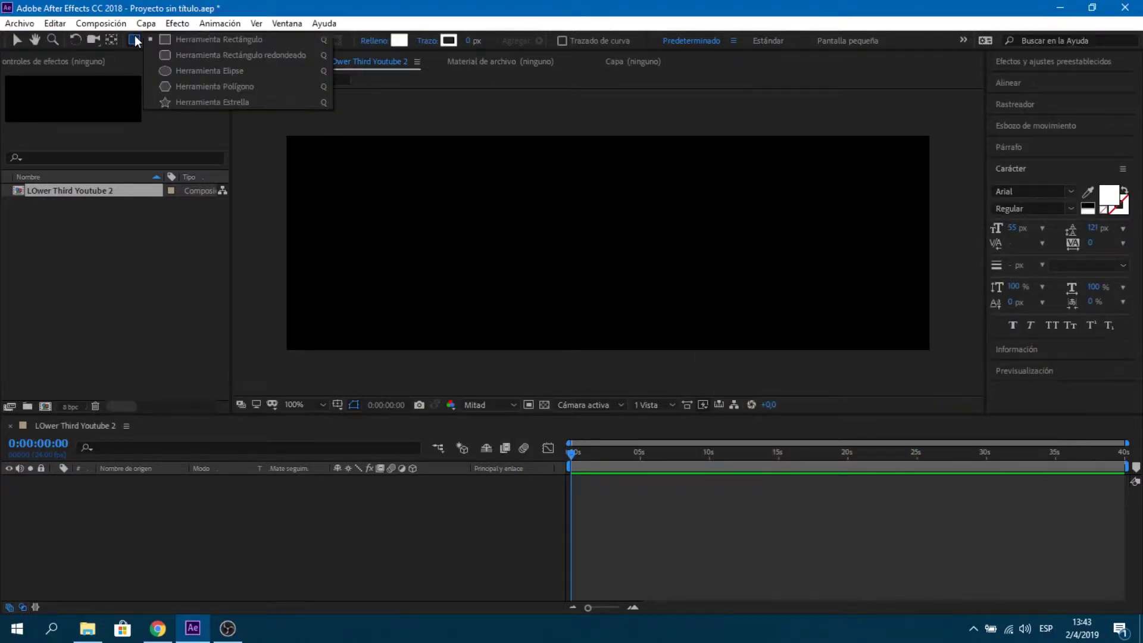
left_click(187, 55)
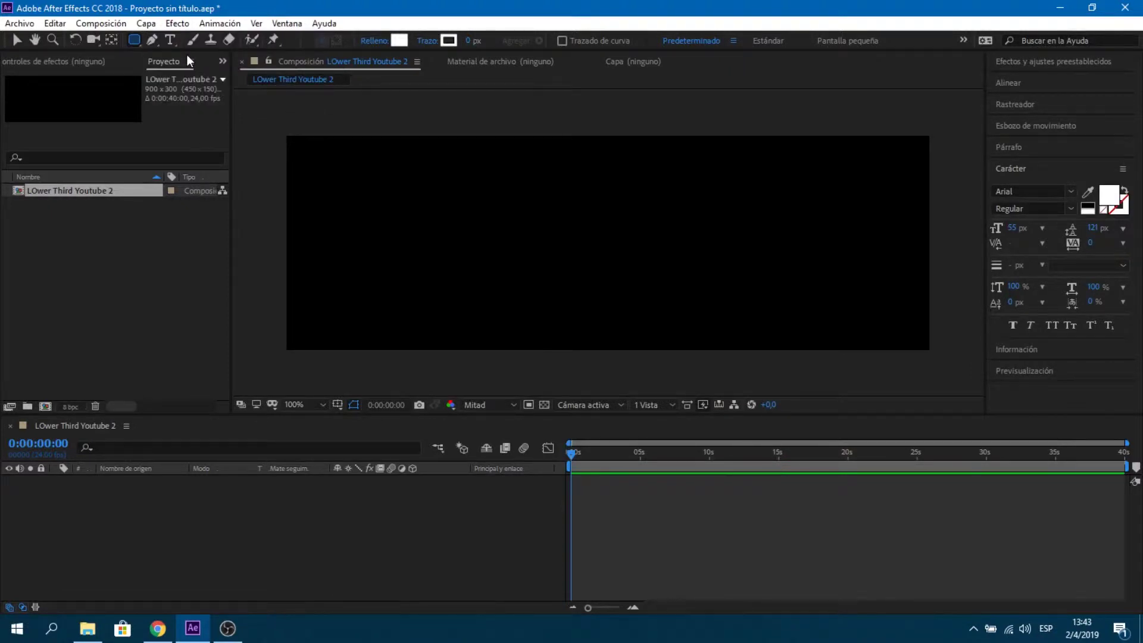
double_click(134, 41)
key("v")
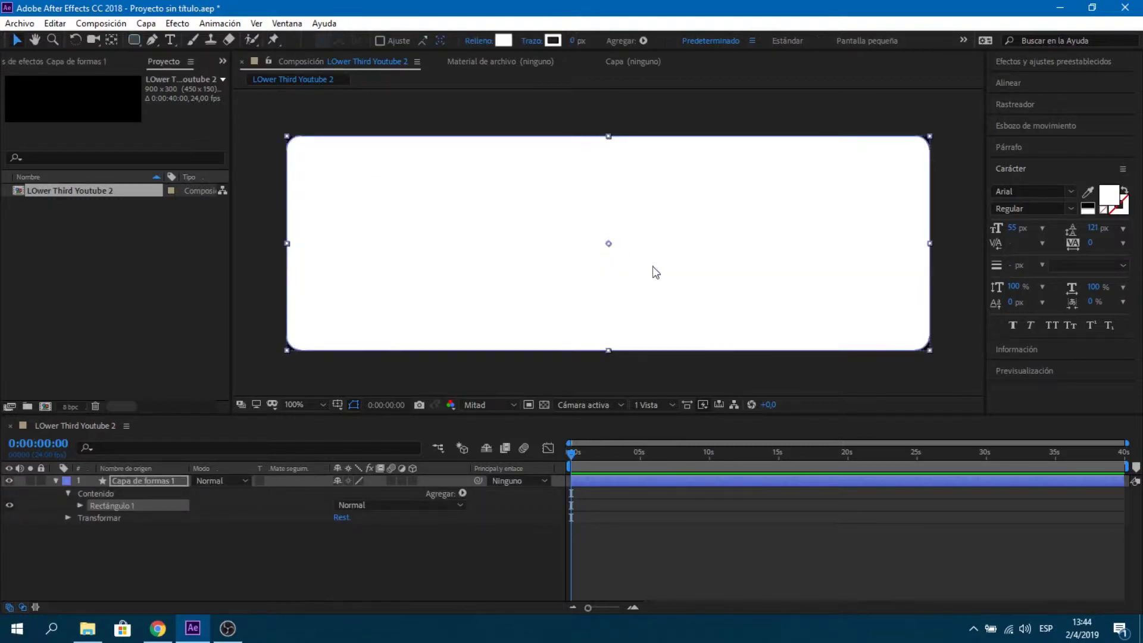
- Create a project folder named Recursos
left_click(27, 407)
type("R")
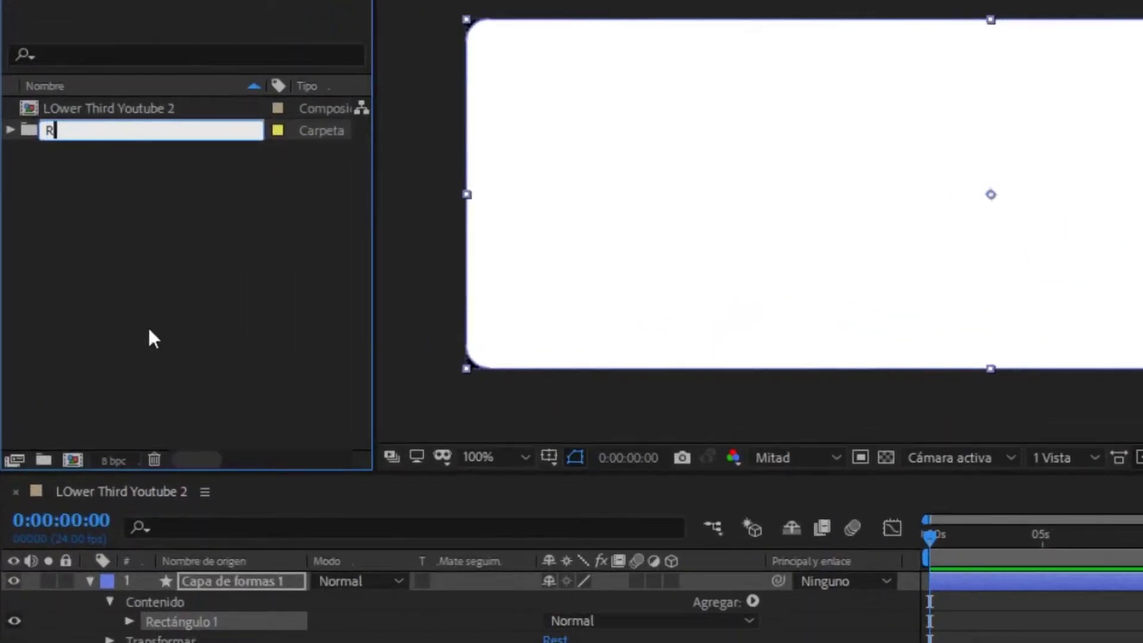
type("ecursos")
key("Return")
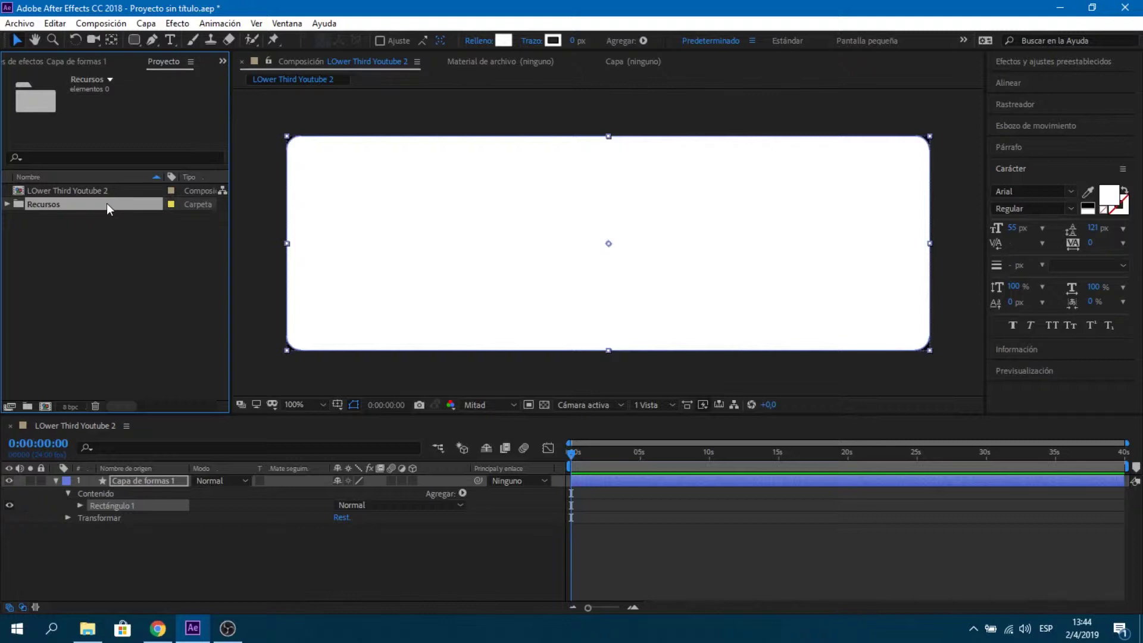
- Import puntero, Logo 512x512 blanco, bell youtube gris and mouse_click_05 into the project
key("ctrl+i")
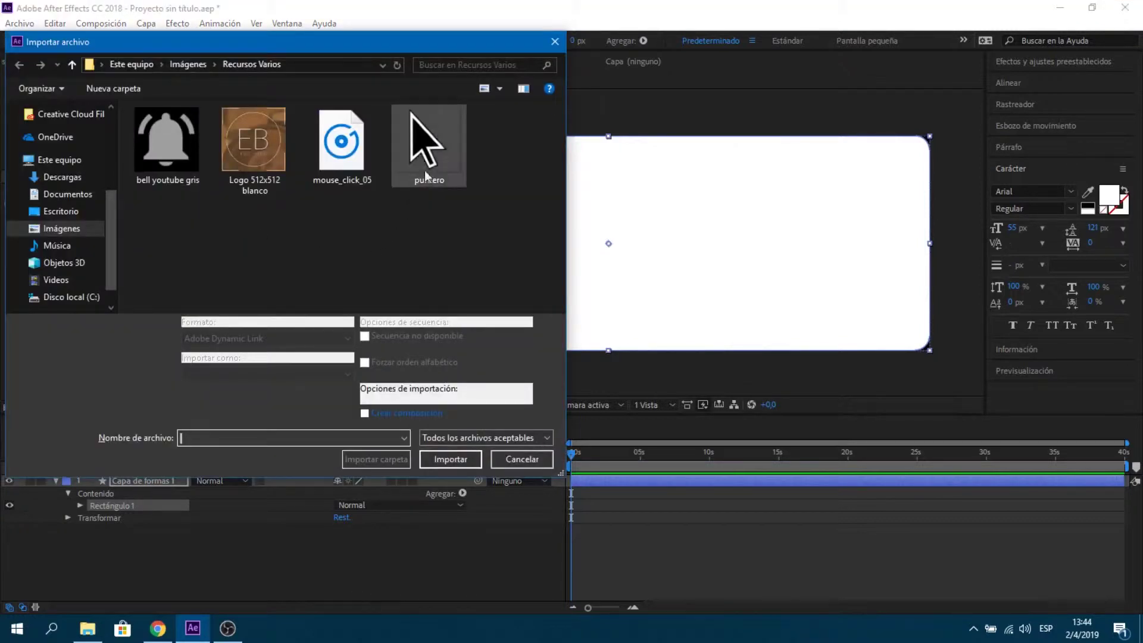
left_click(428, 162)
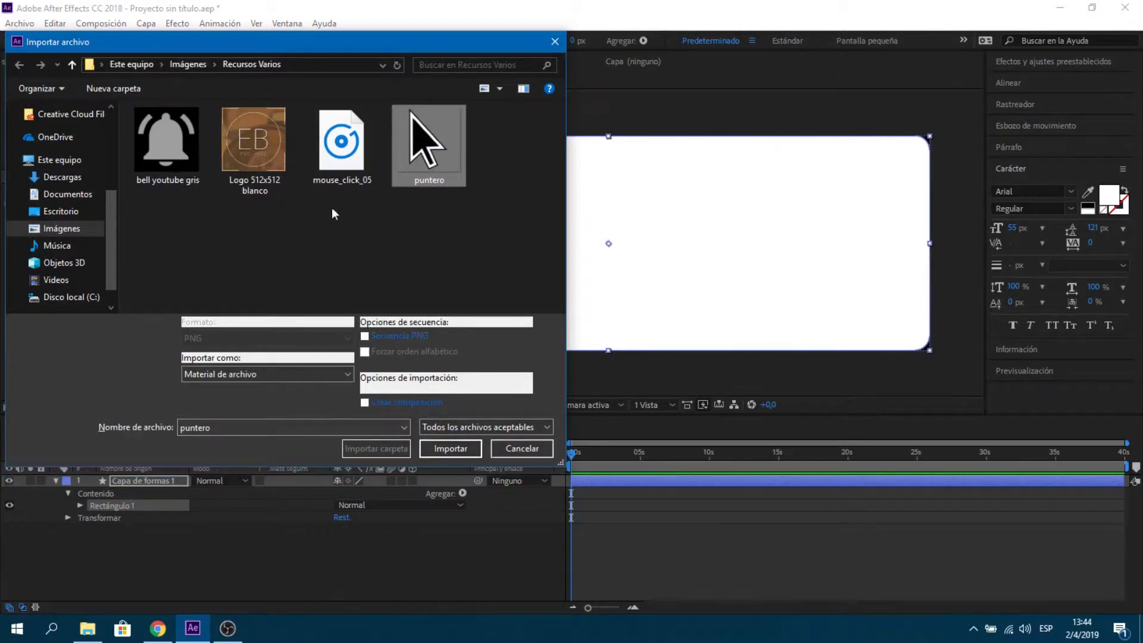
left_click(267, 161)
left_click(167, 180)
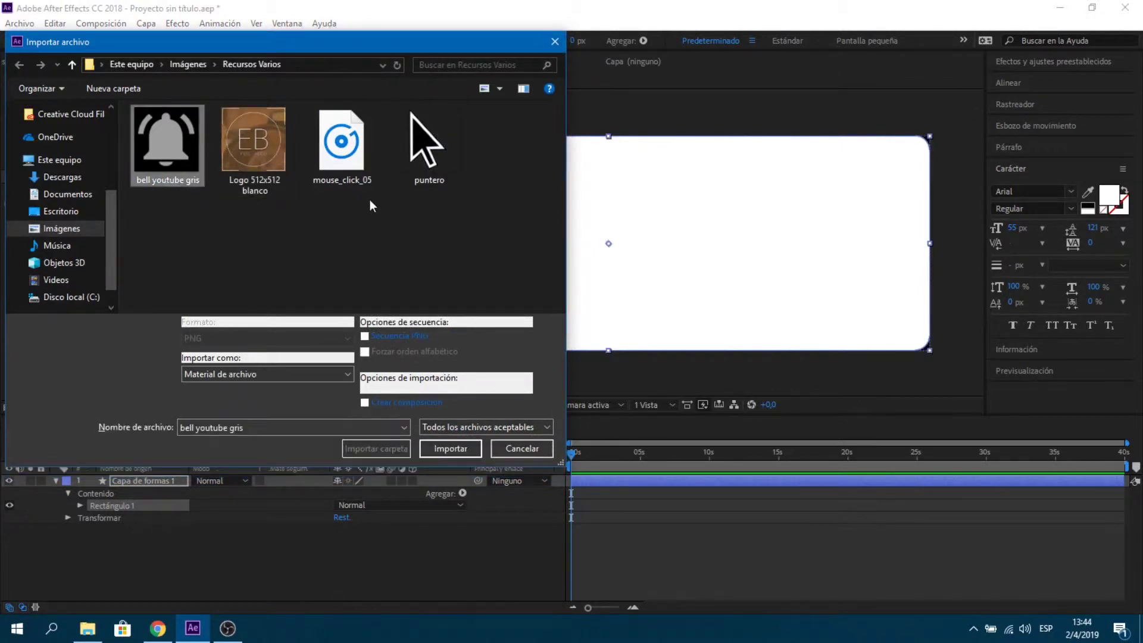
left_click(349, 169)
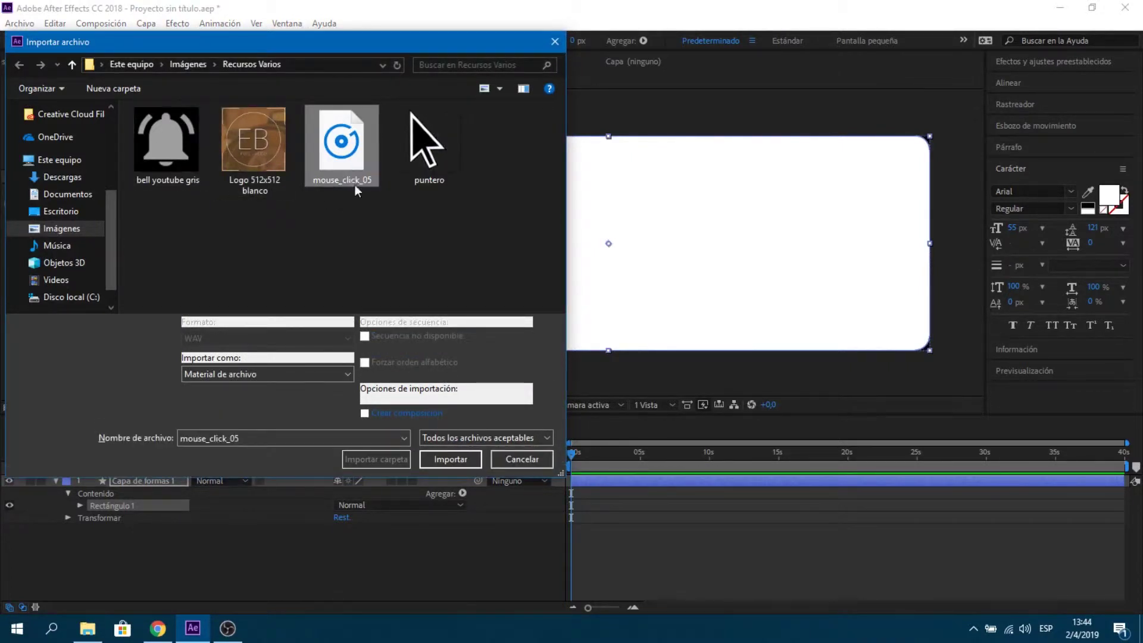
left_click_drag(509, 118, 159, 189)
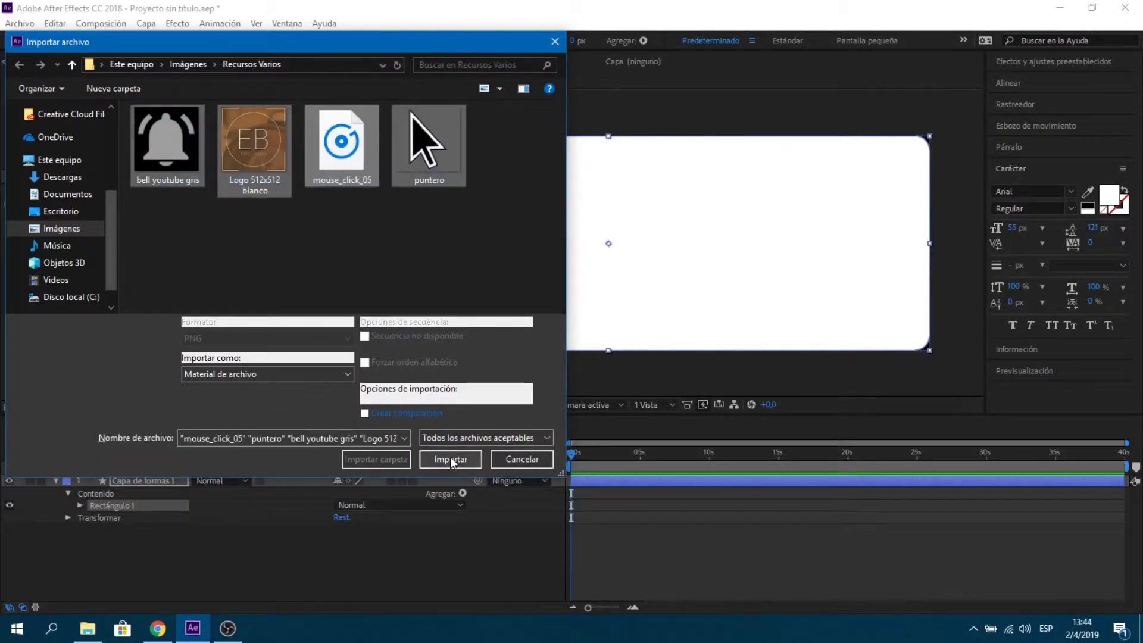
left_click(451, 460)
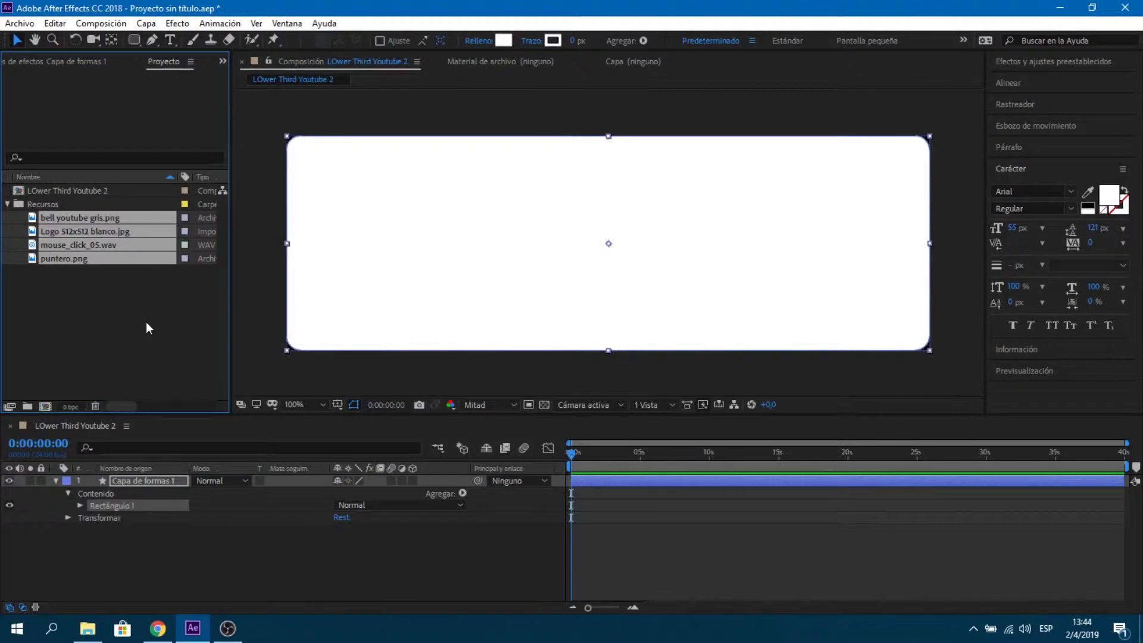
- Collapse Recursos and create a 500 × 500 px composition named Logo
left_click(7, 204)
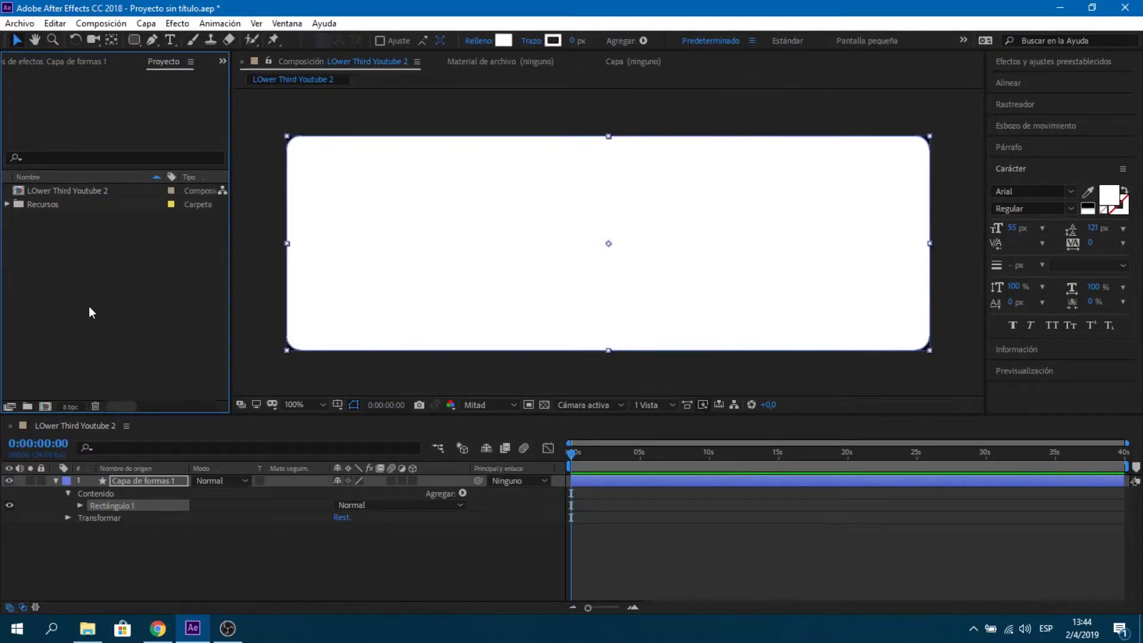
key("ctrl+n")
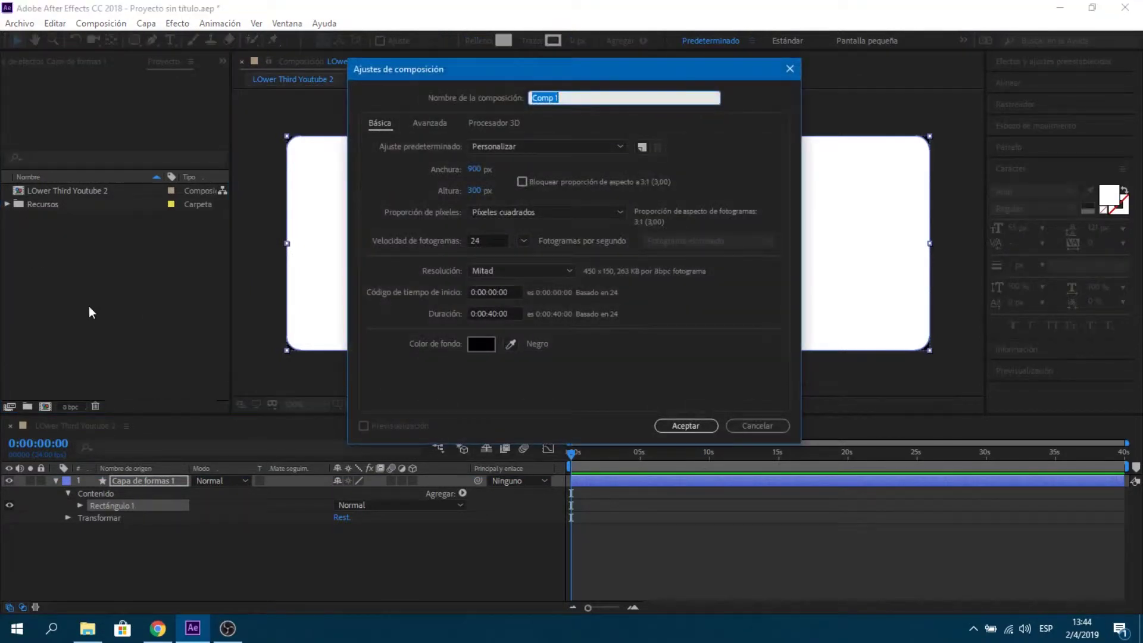
type("L")
type("ogo")
left_click(475, 169)
type("50")
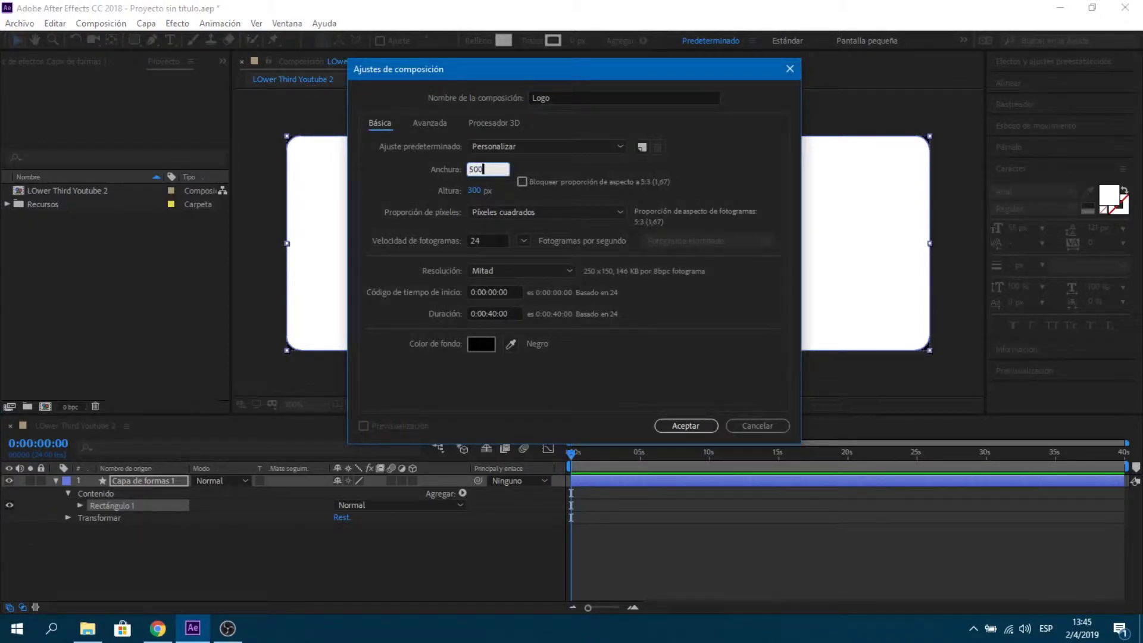
type("0")
key("Tab")
type("500")
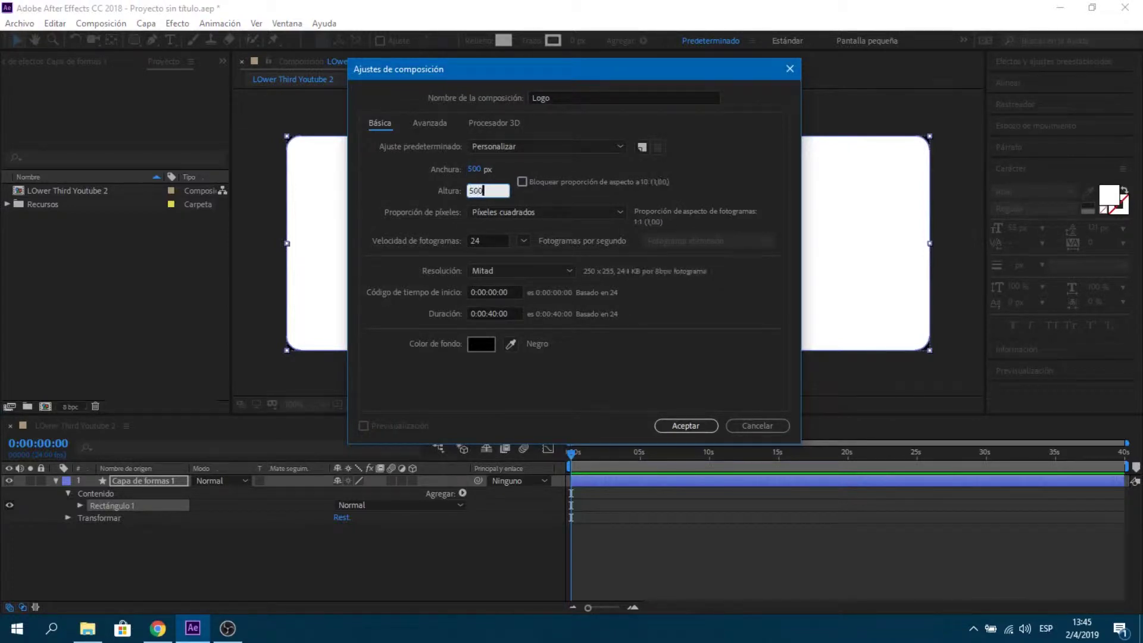
left_click(686, 425)
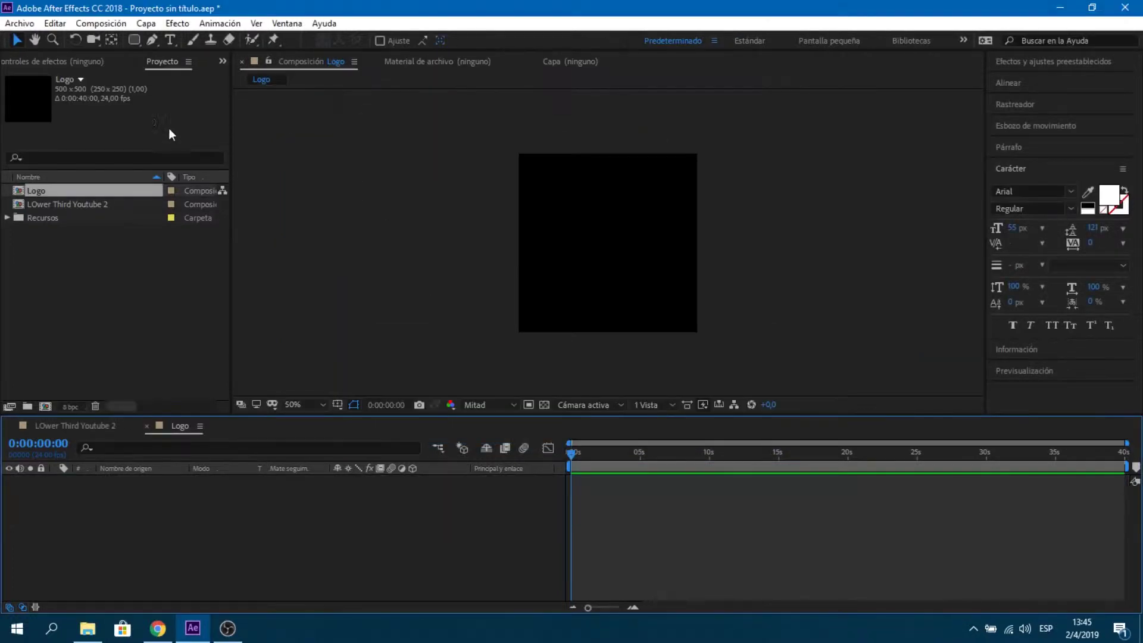
- Fill the Logo composition with a #484747 dark grey circle shape layer
left_click(137, 43)
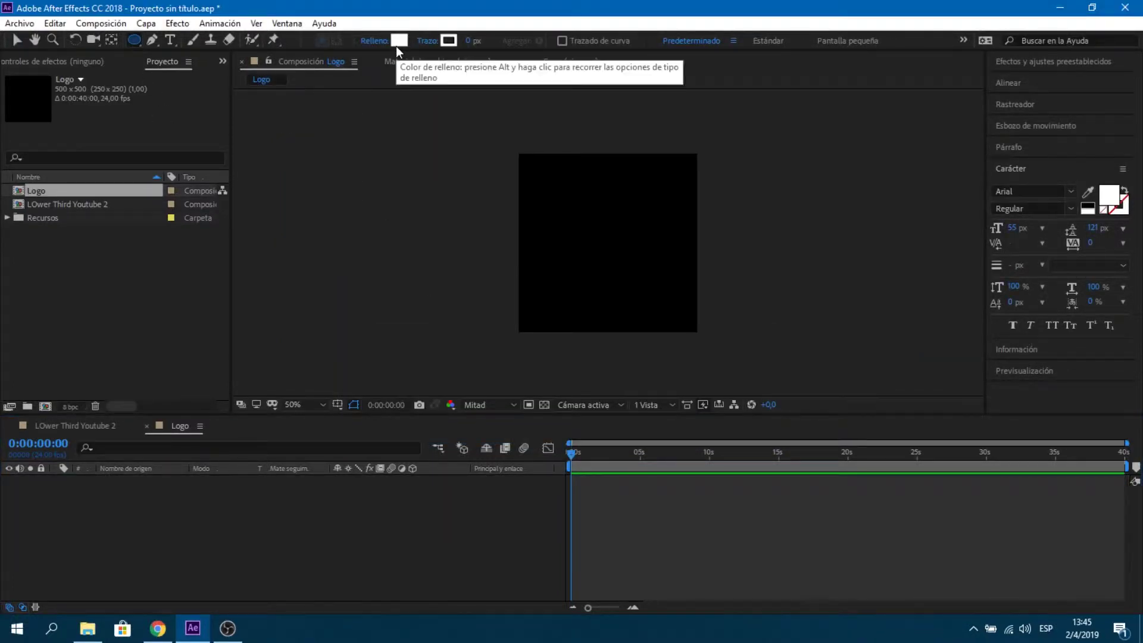
left_click(399, 44)
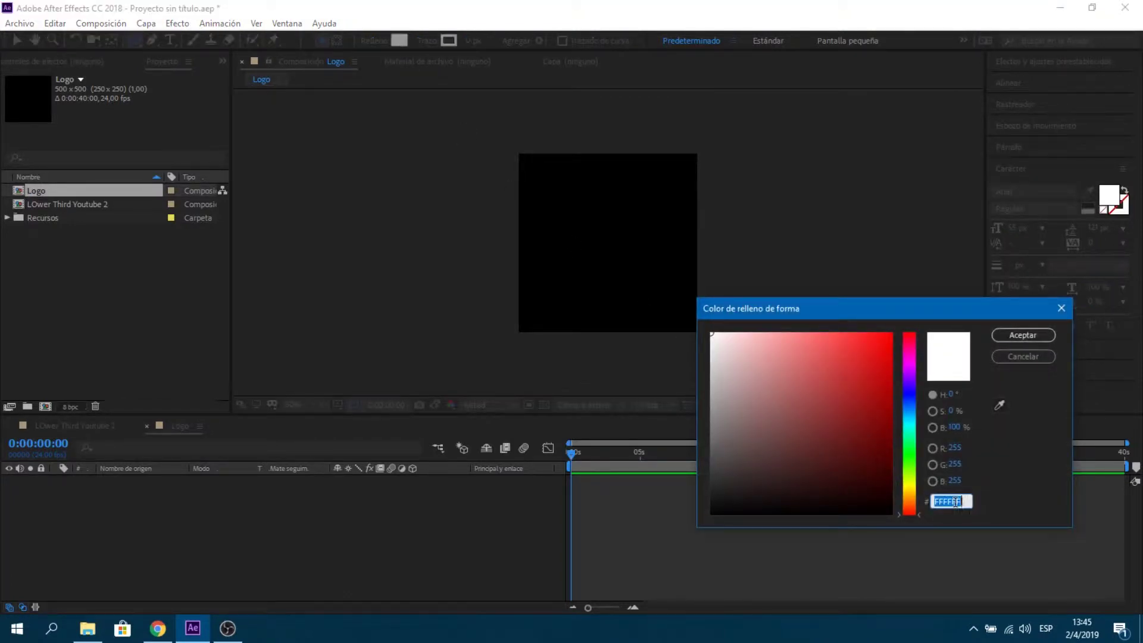
type("4")
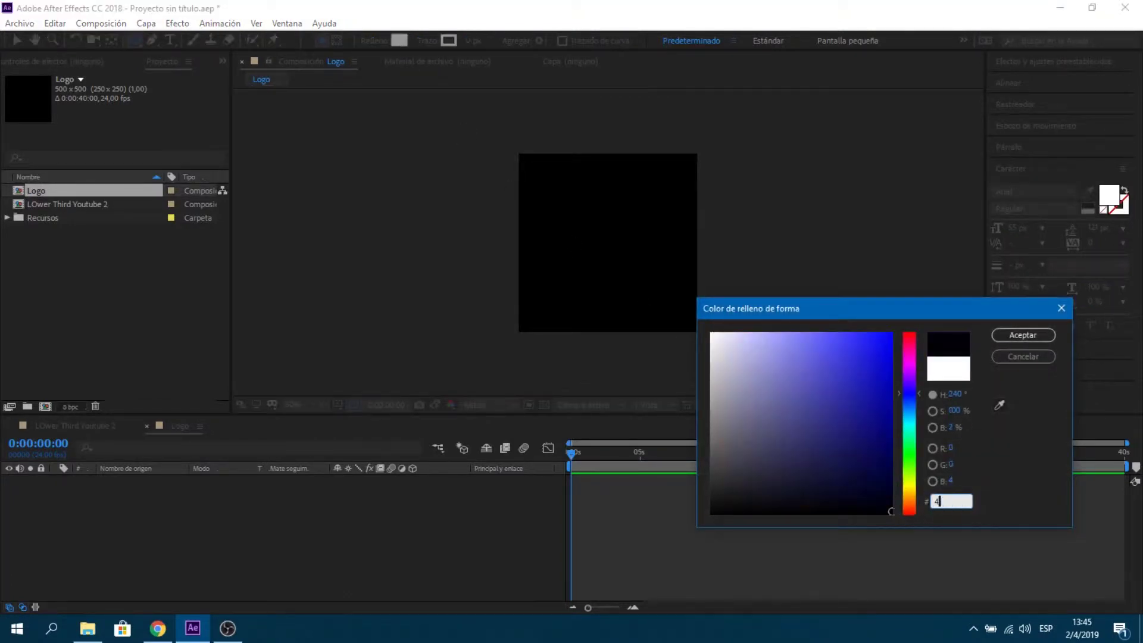
type("84747")
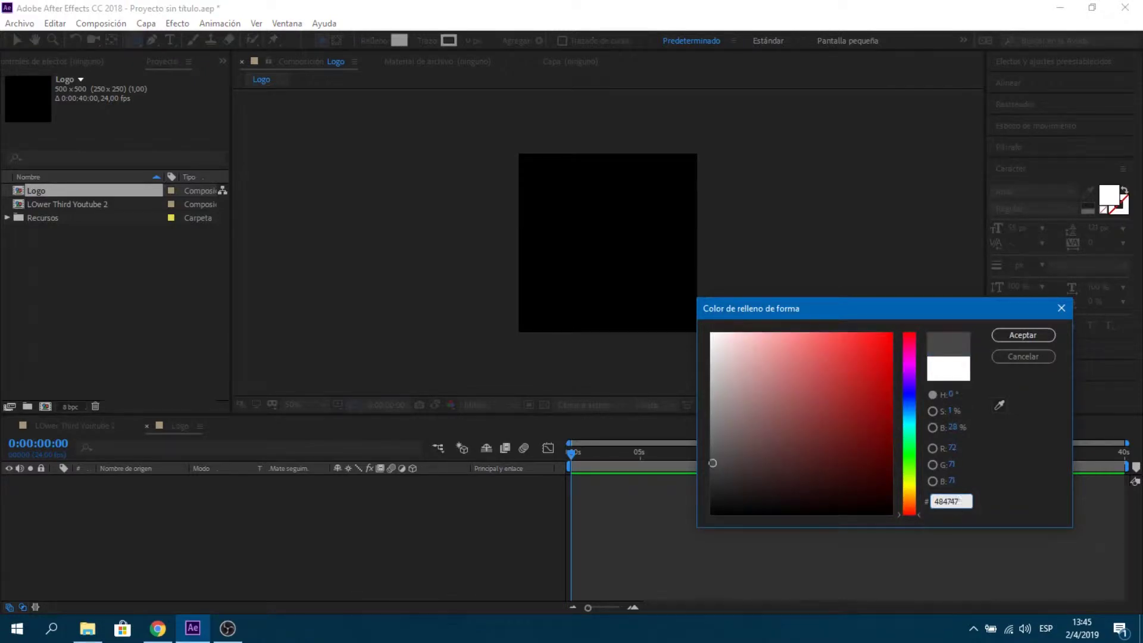
left_click(1018, 334)
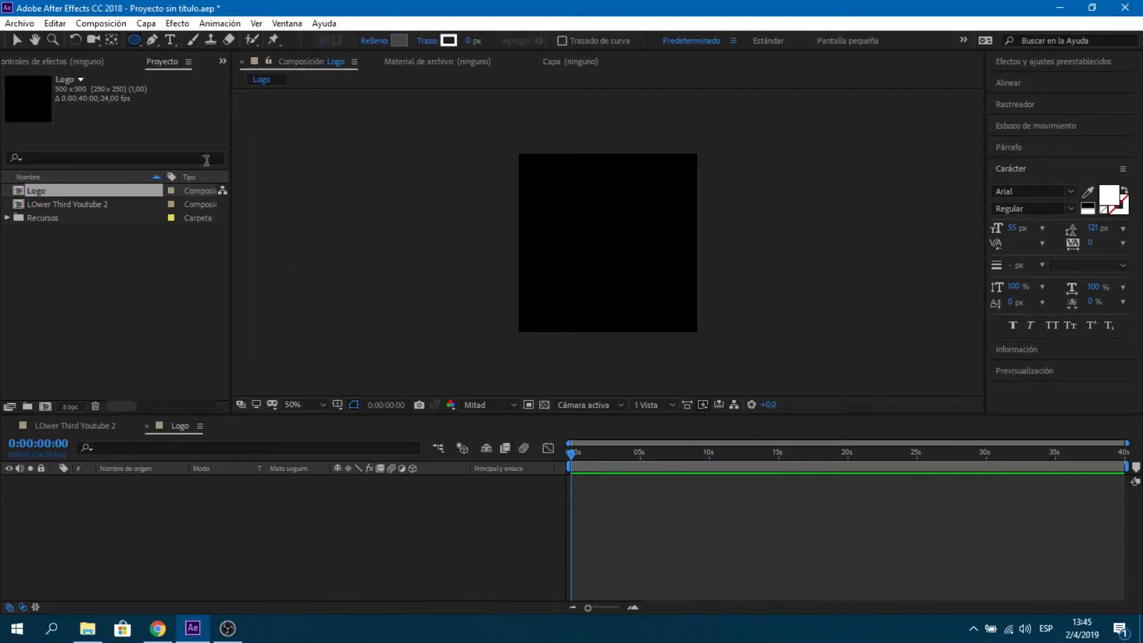
double_click(134, 40)
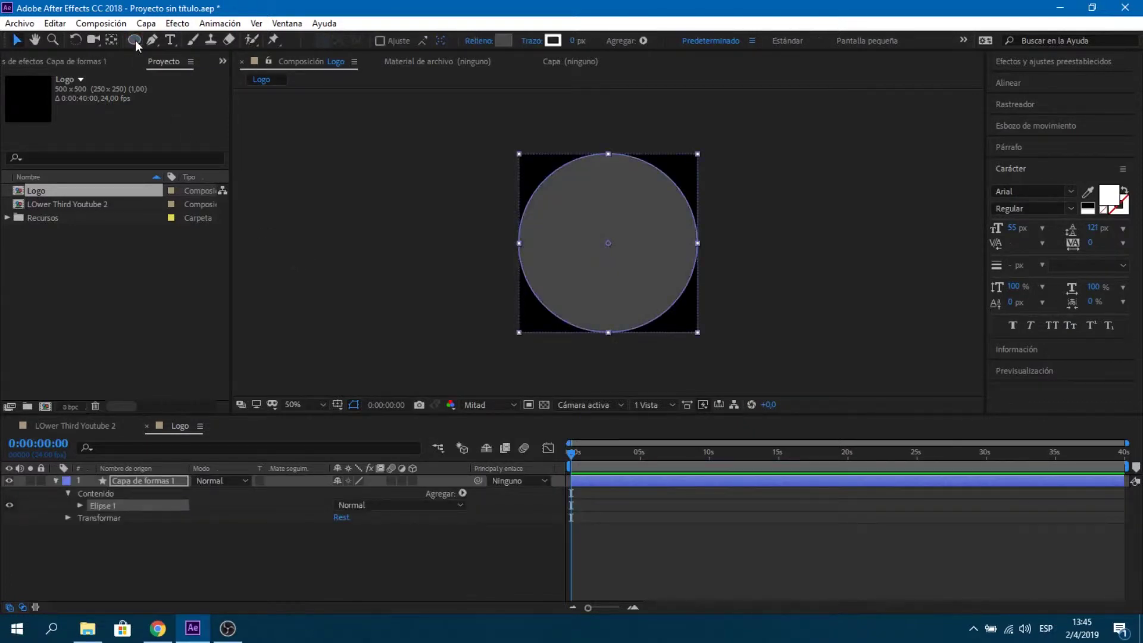
left_click(132, 481)
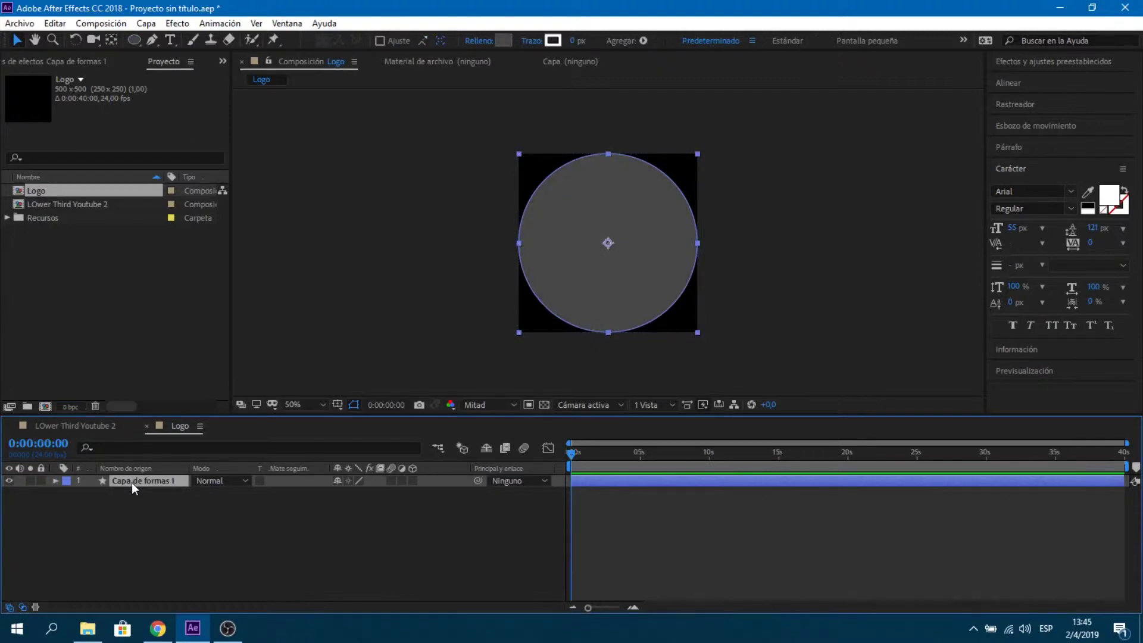
- Duplicate the circle and scale the copy to 90%
key("ctrl+d")
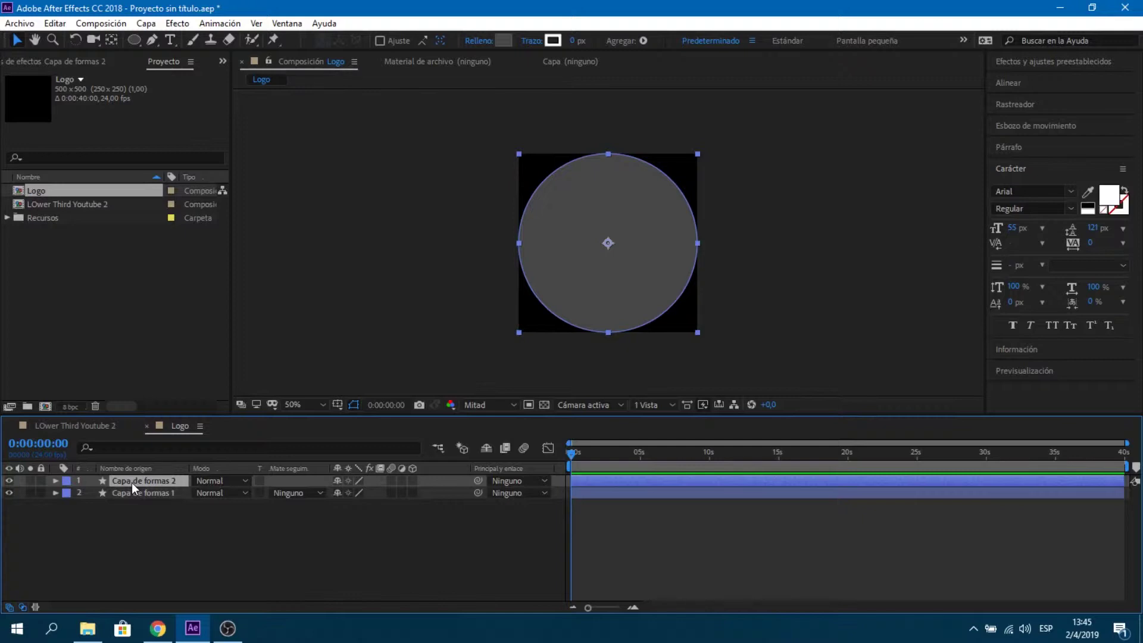
key("s")
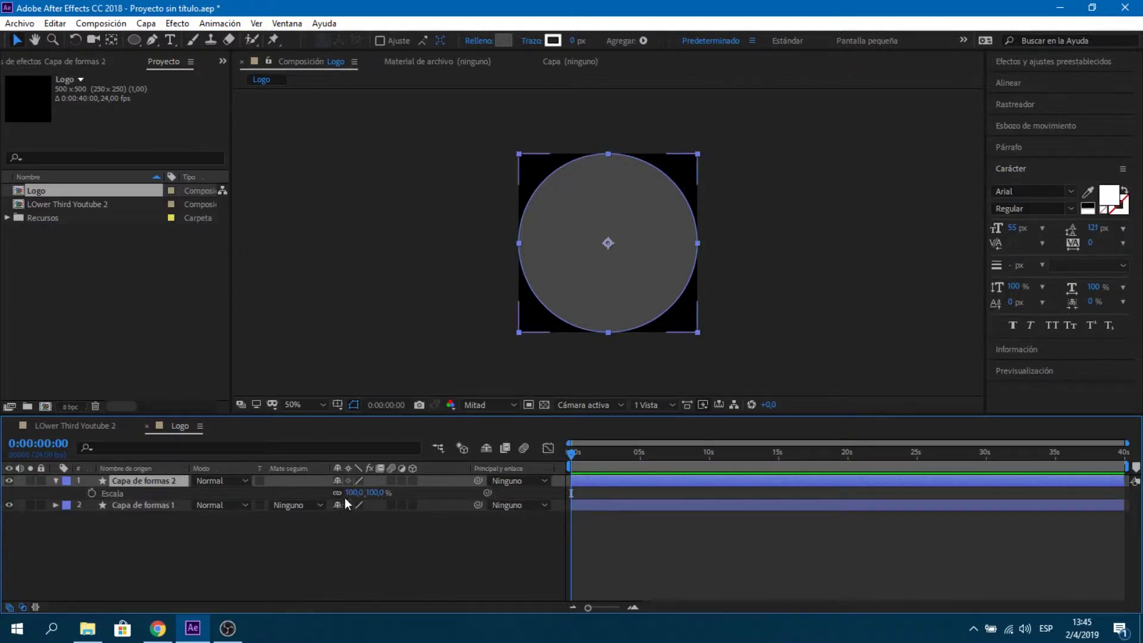
left_click(355, 492)
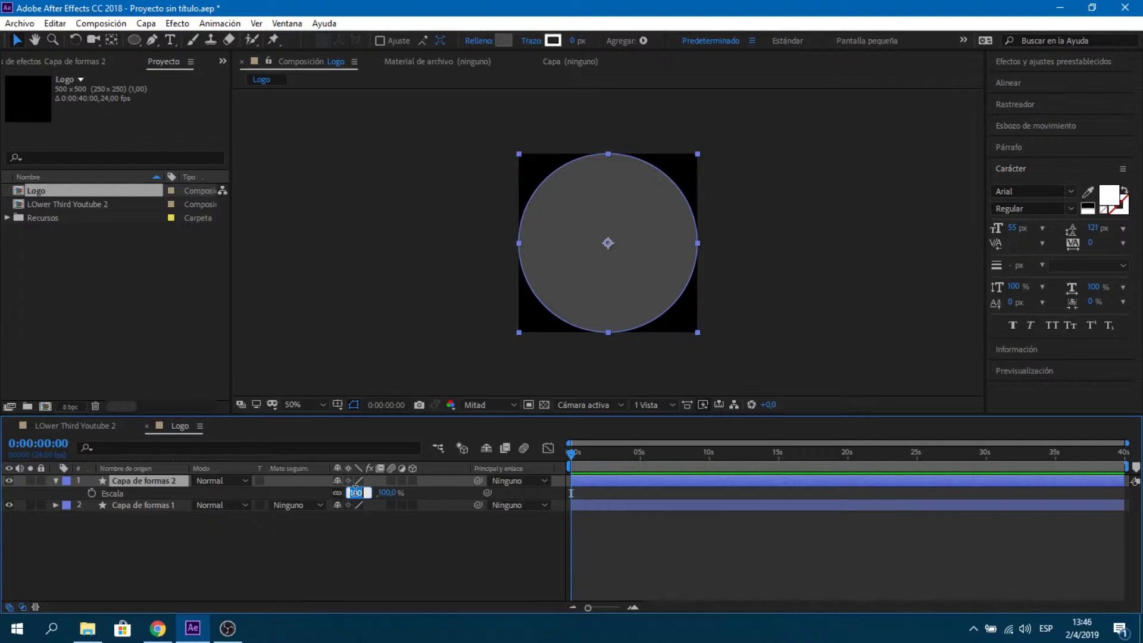
type("90")
key("Return")
key("s")
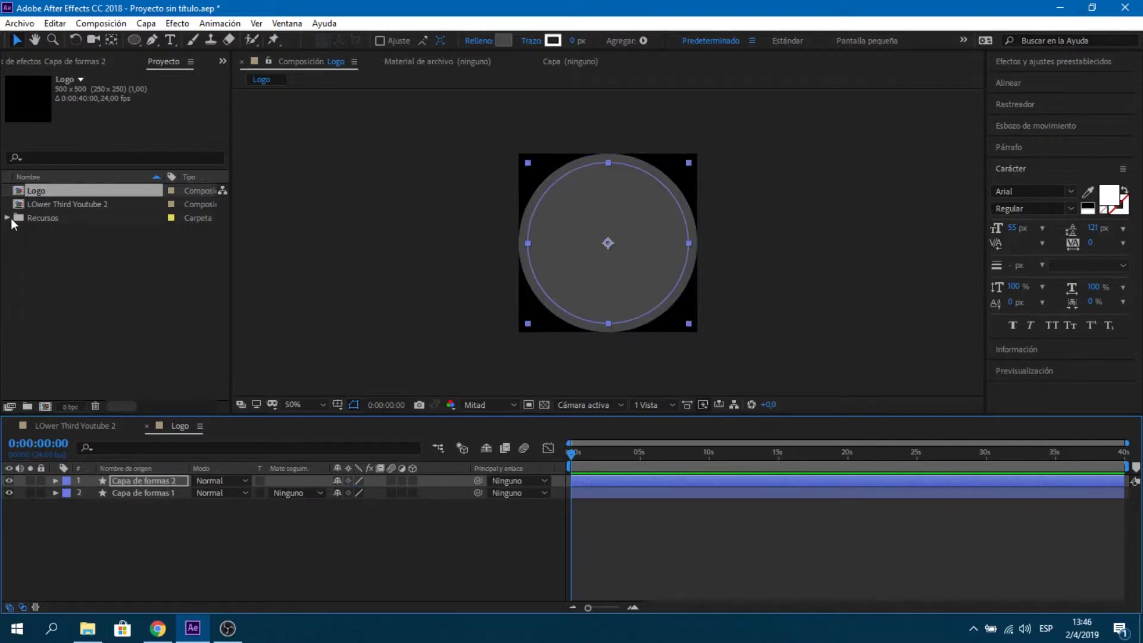
left_click(7, 217)
- Place Logo 512x512 blanco.jpg between the circles with Alpha Matte track matte
left_click(72, 244)
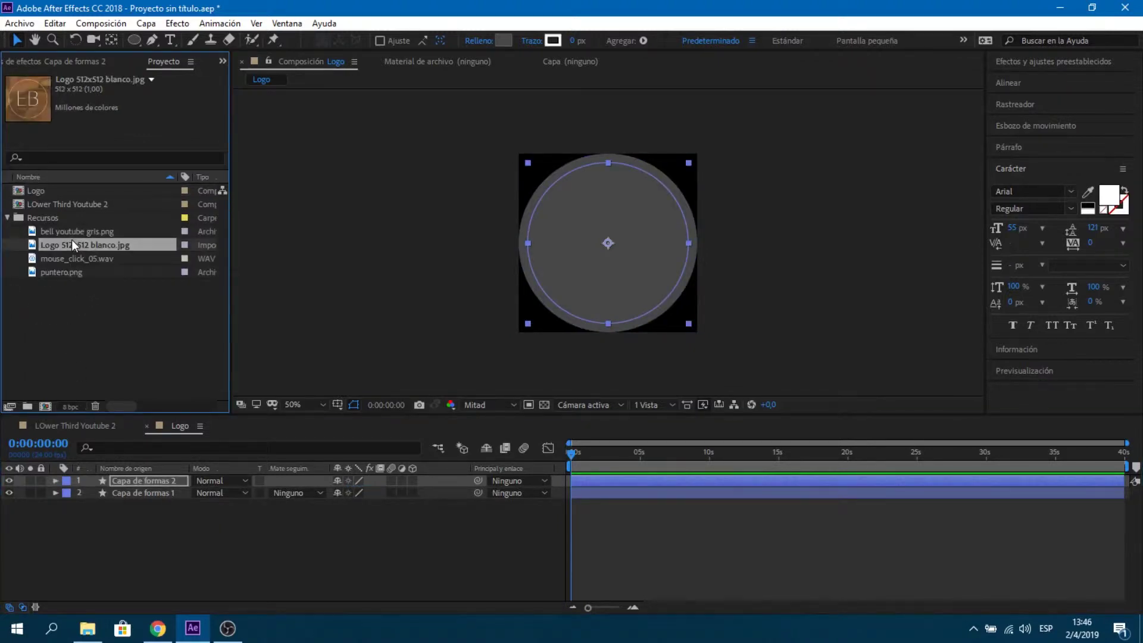
left_click_drag(71, 240, 145, 481)
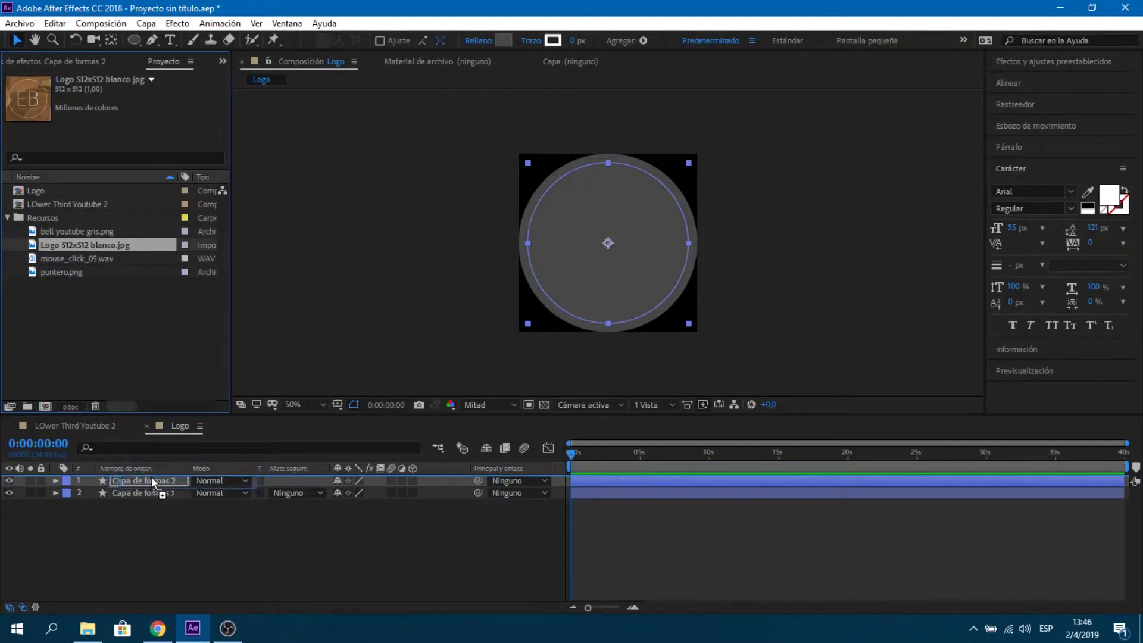
left_click(296, 493)
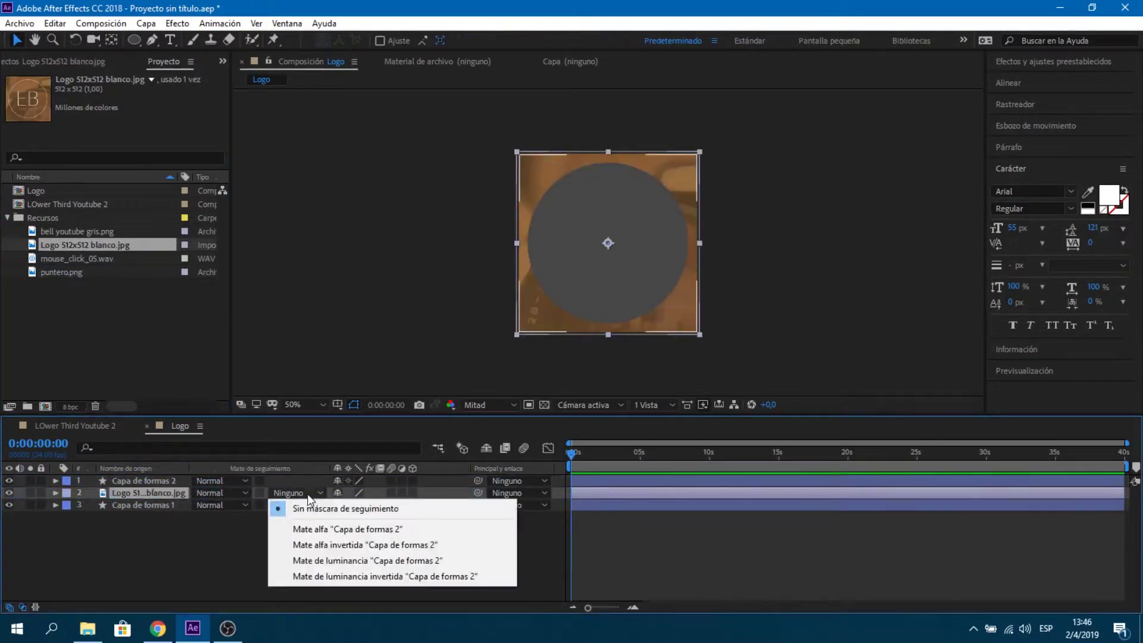
left_click(314, 530)
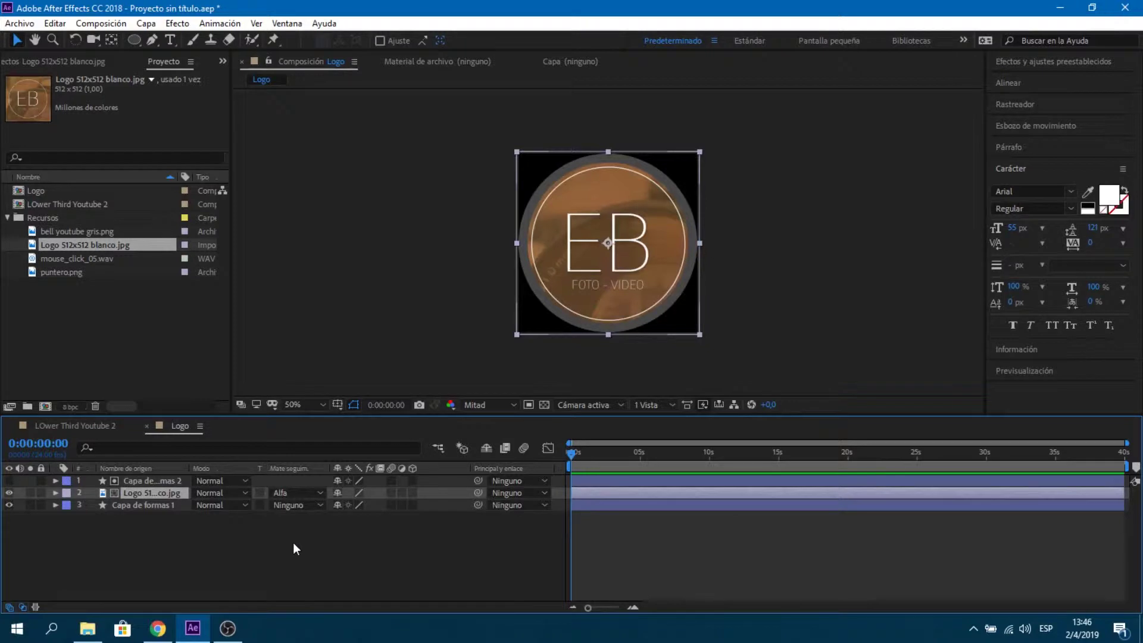
left_click(294, 543)
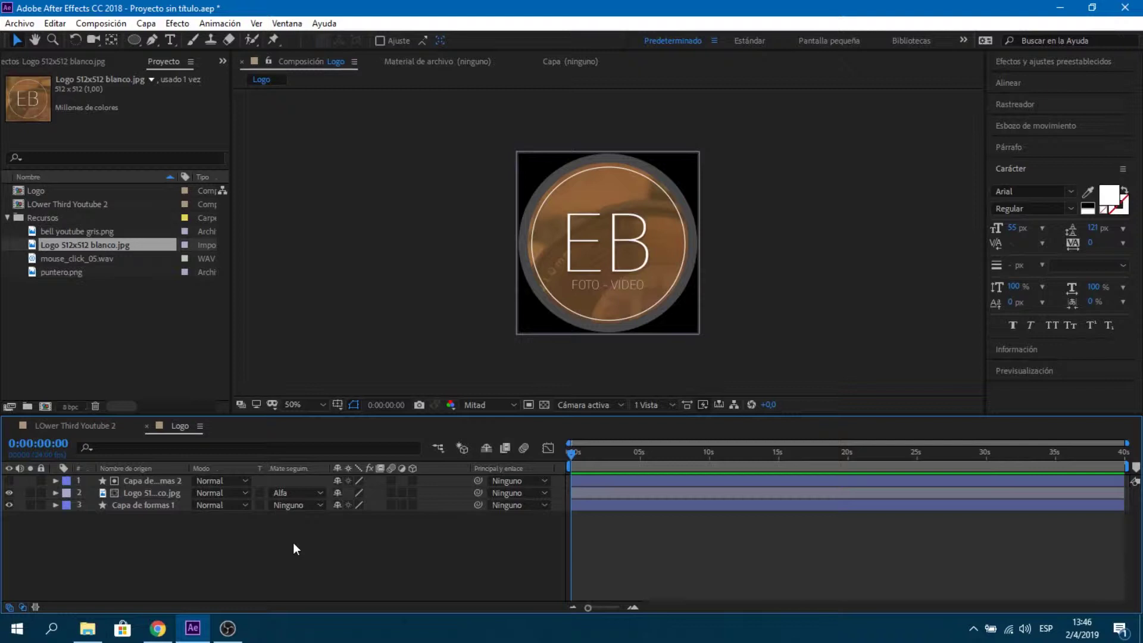
key("ctrl+k")
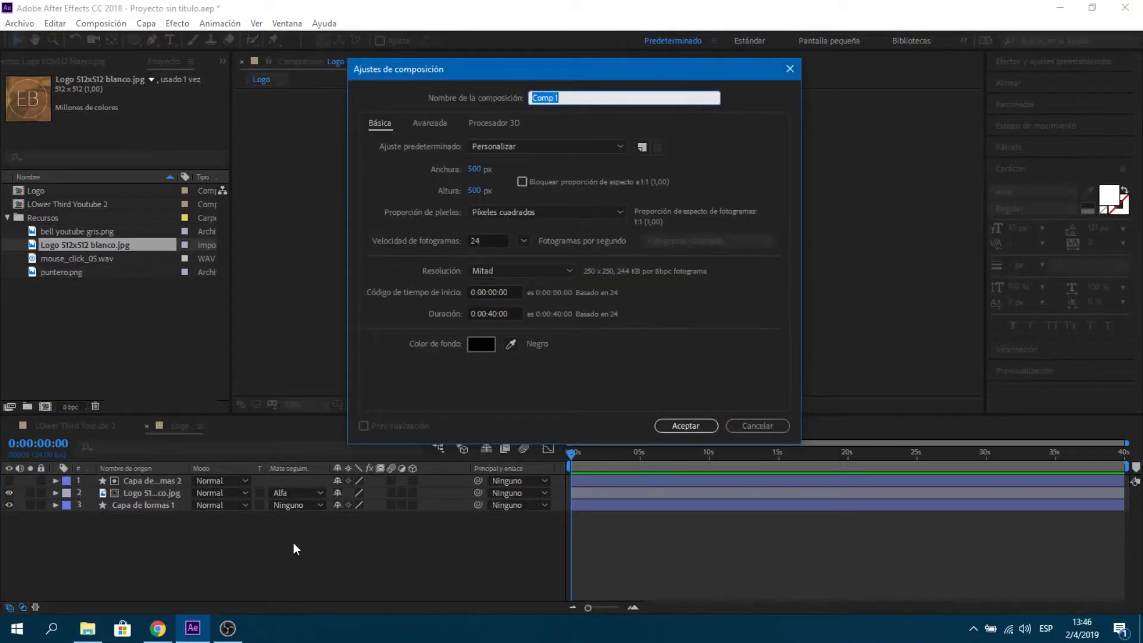
- Name the new composition Boton and set its size to 400 × 150 px
type("Boton")
left_click(471, 172)
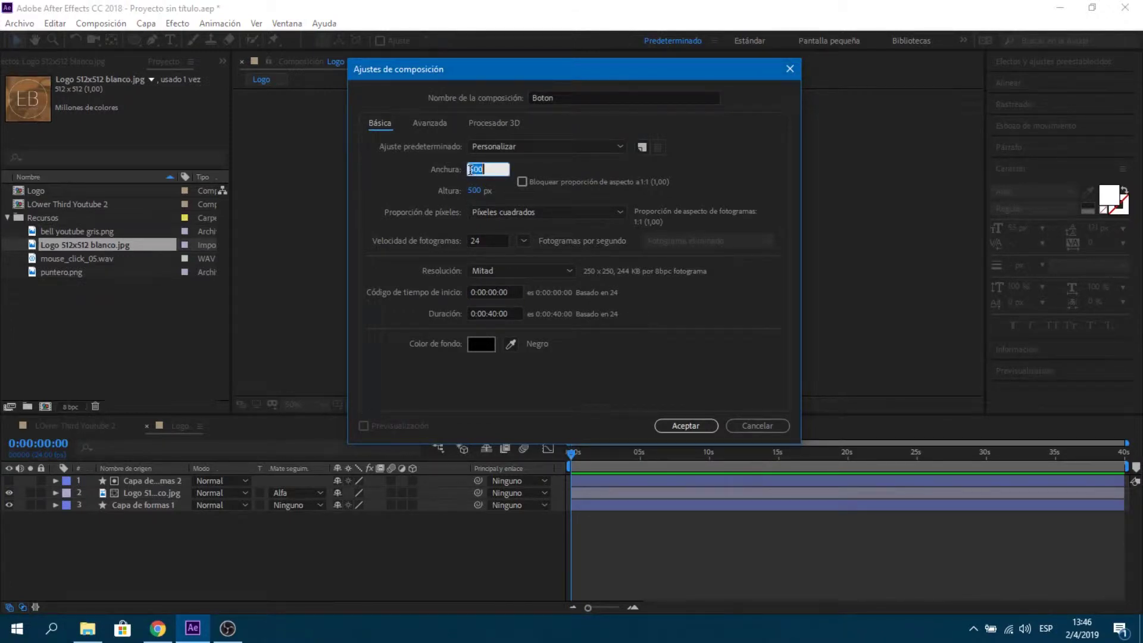
type("400")
key("Tab")
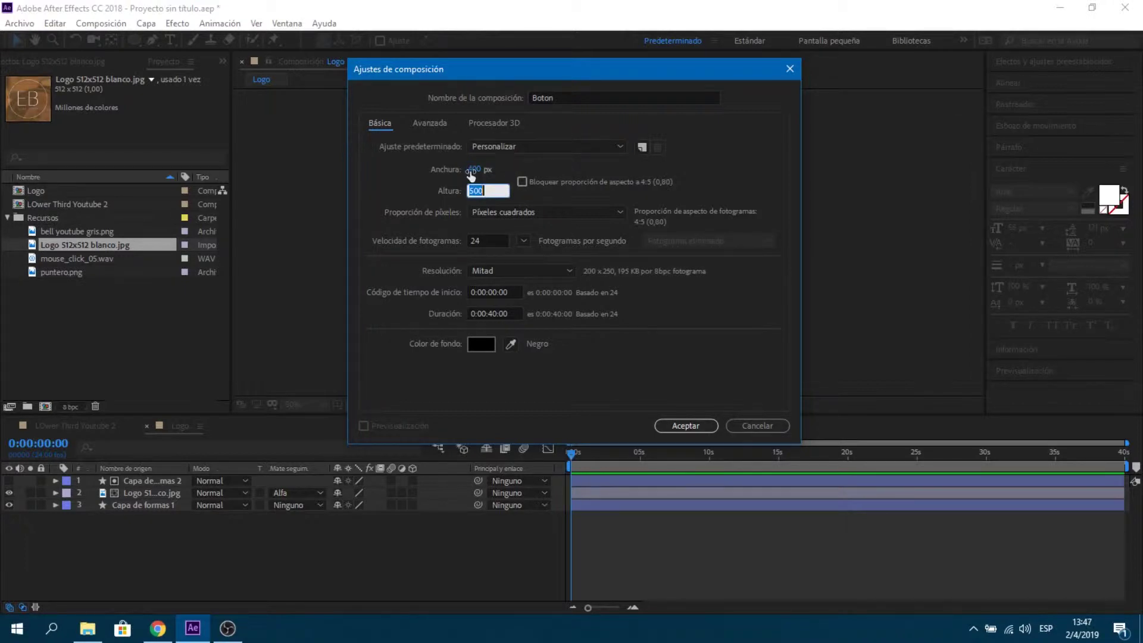
type("15")
type("0")
- Confirm the Boton comp and fill it with an 8D0202 dark red rounded rectangle
left_click(678, 424)
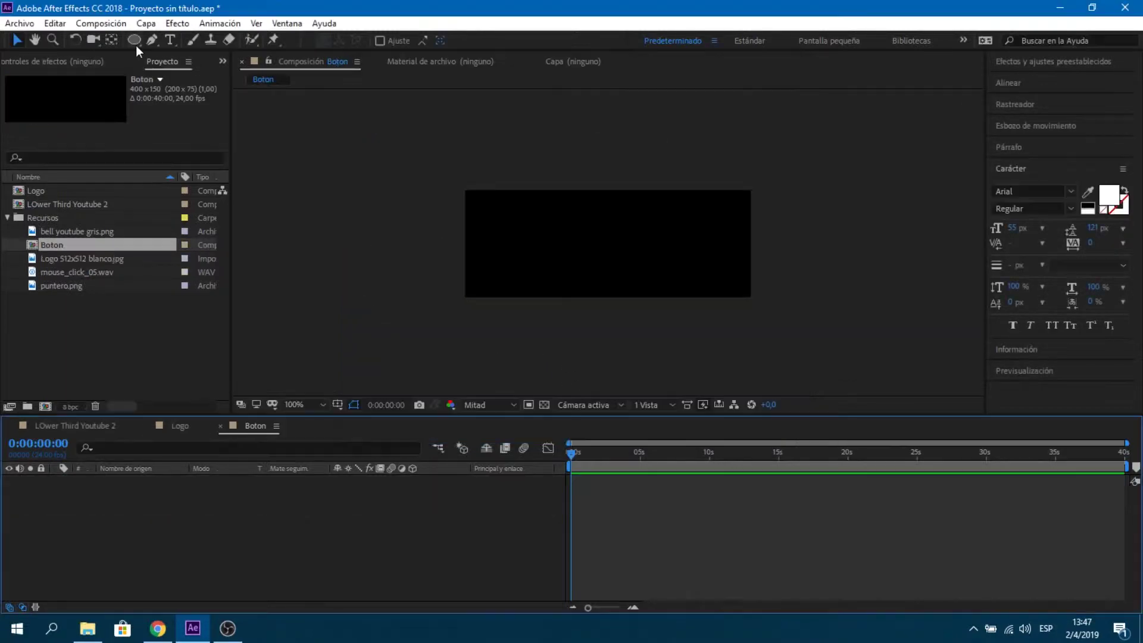
left_click(135, 45)
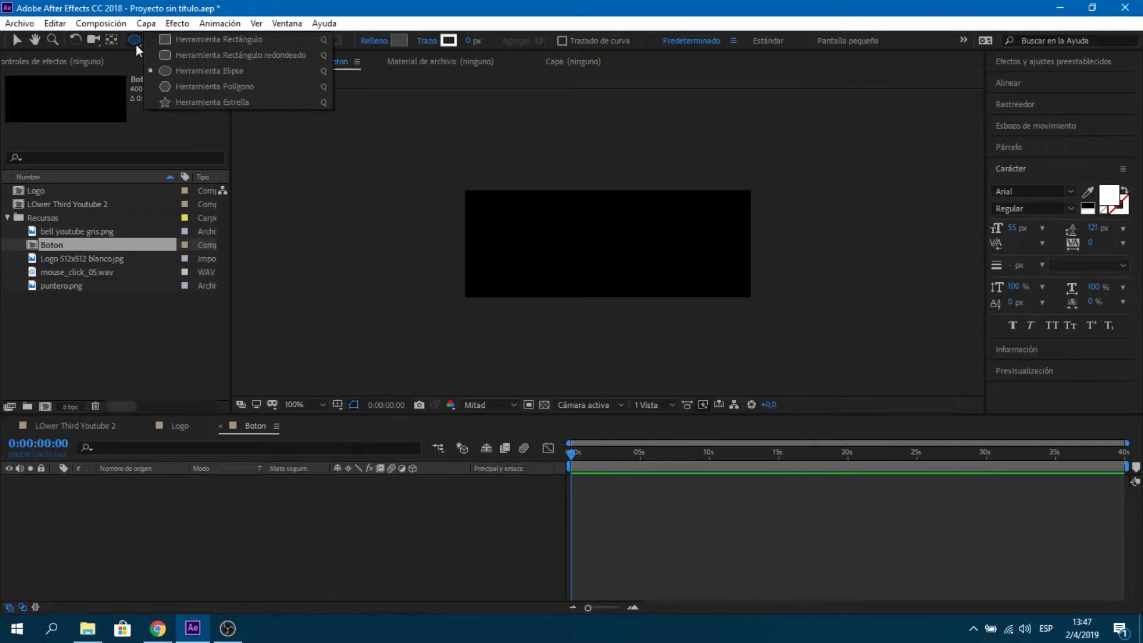
left_click(186, 55)
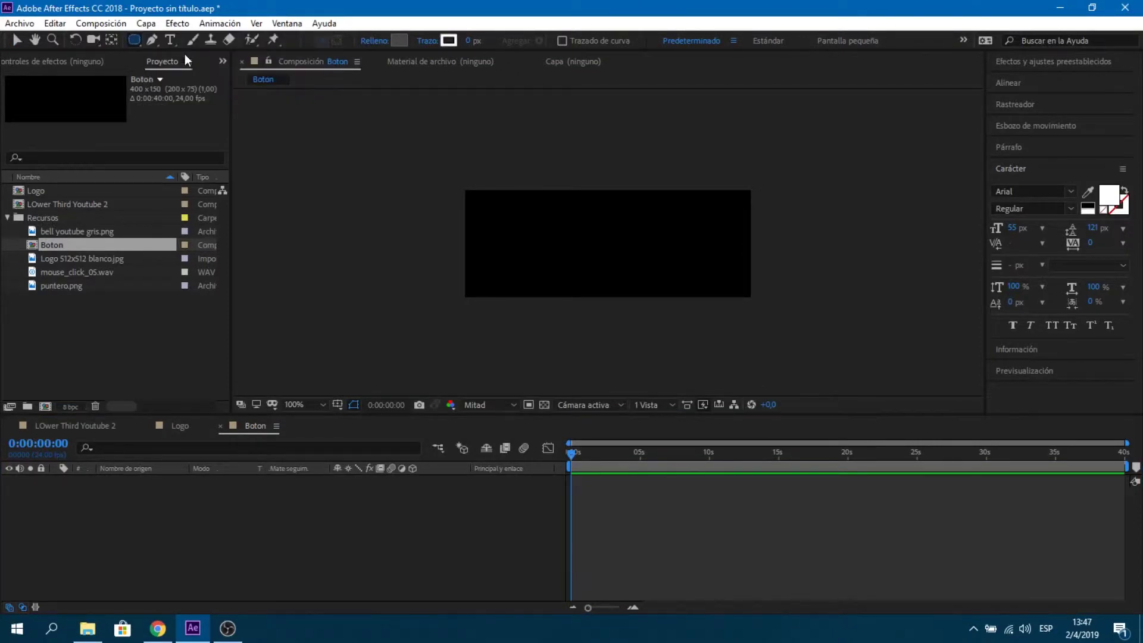
left_click(395, 41)
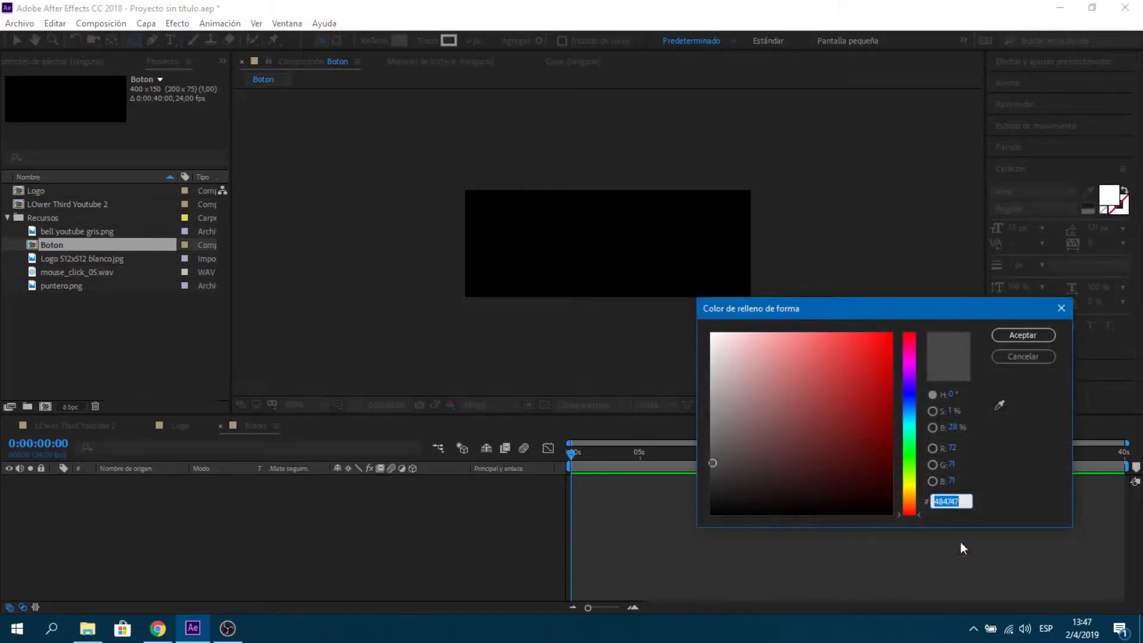
type("8")
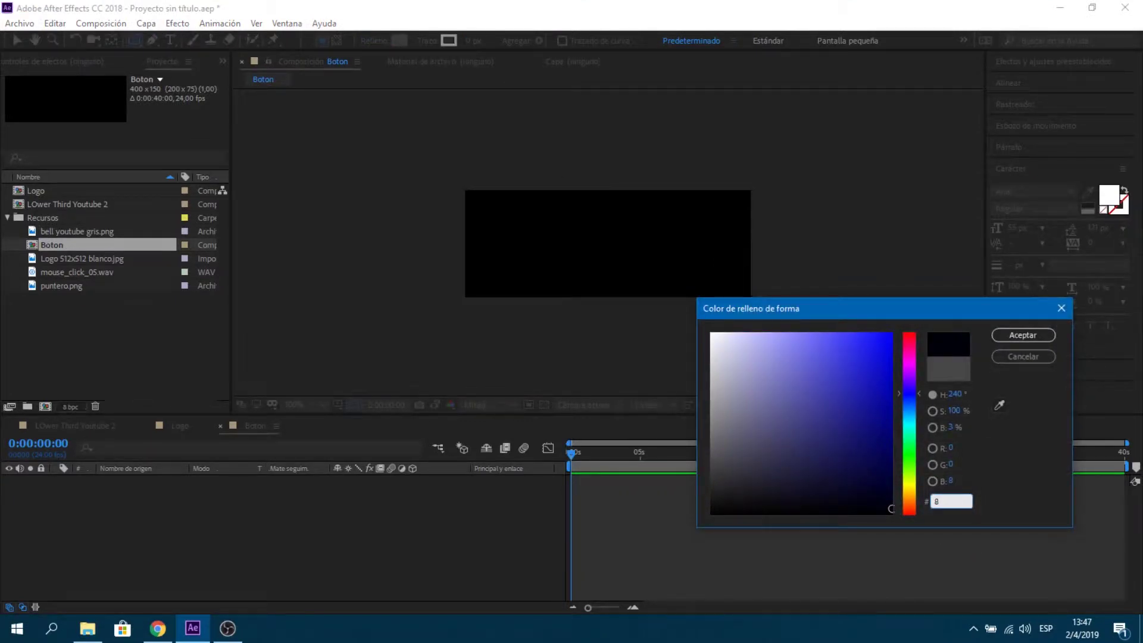
type("D020")
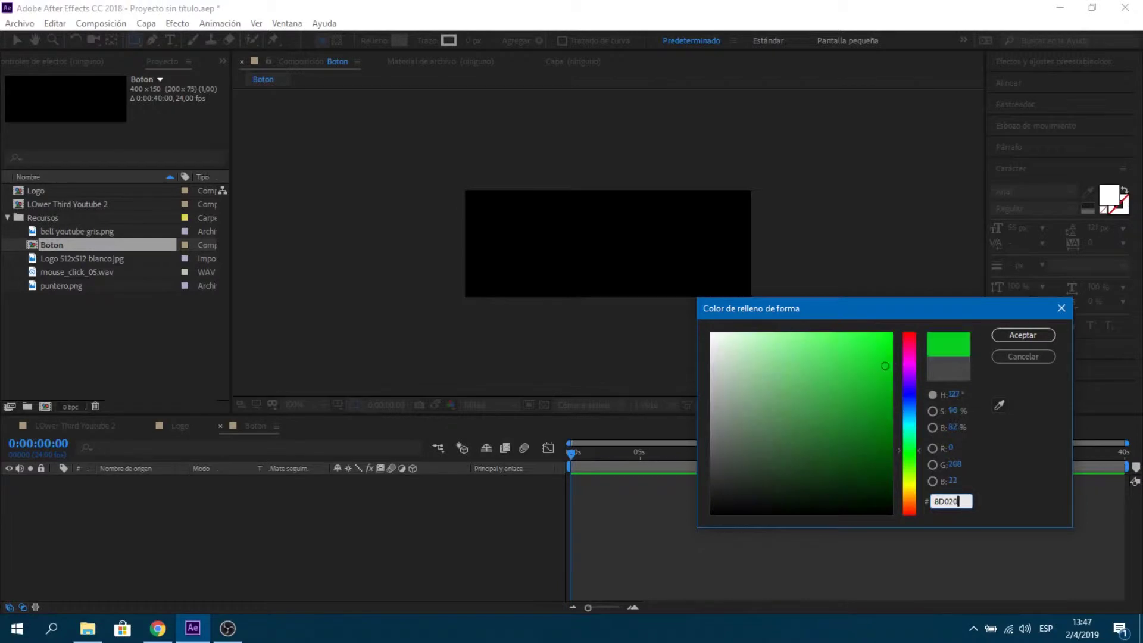
type("2")
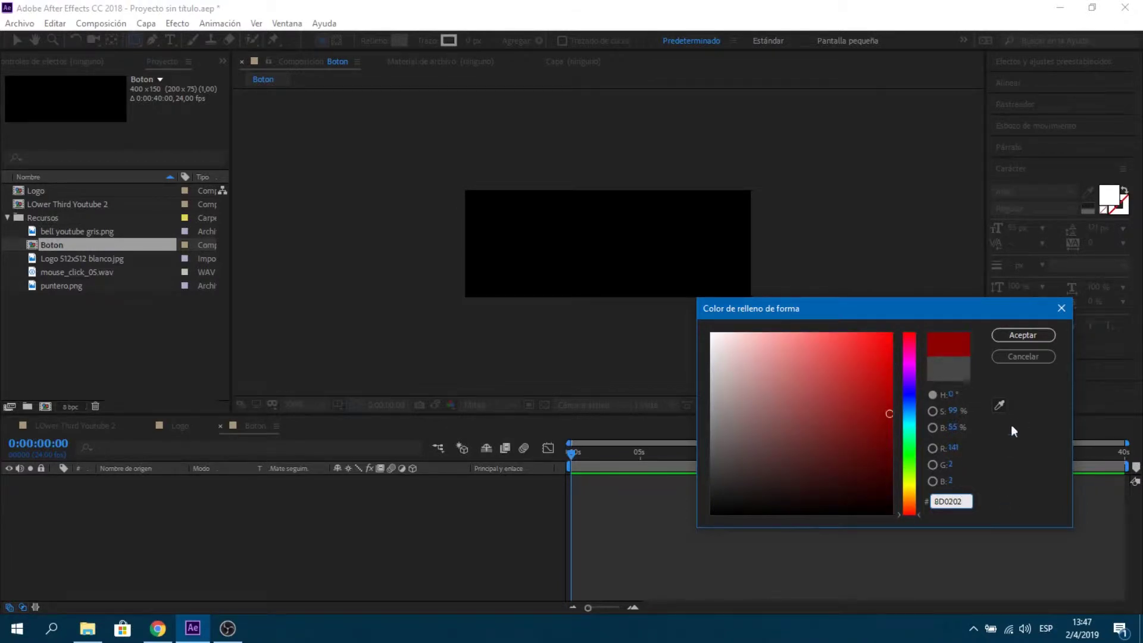
left_click(1019, 335)
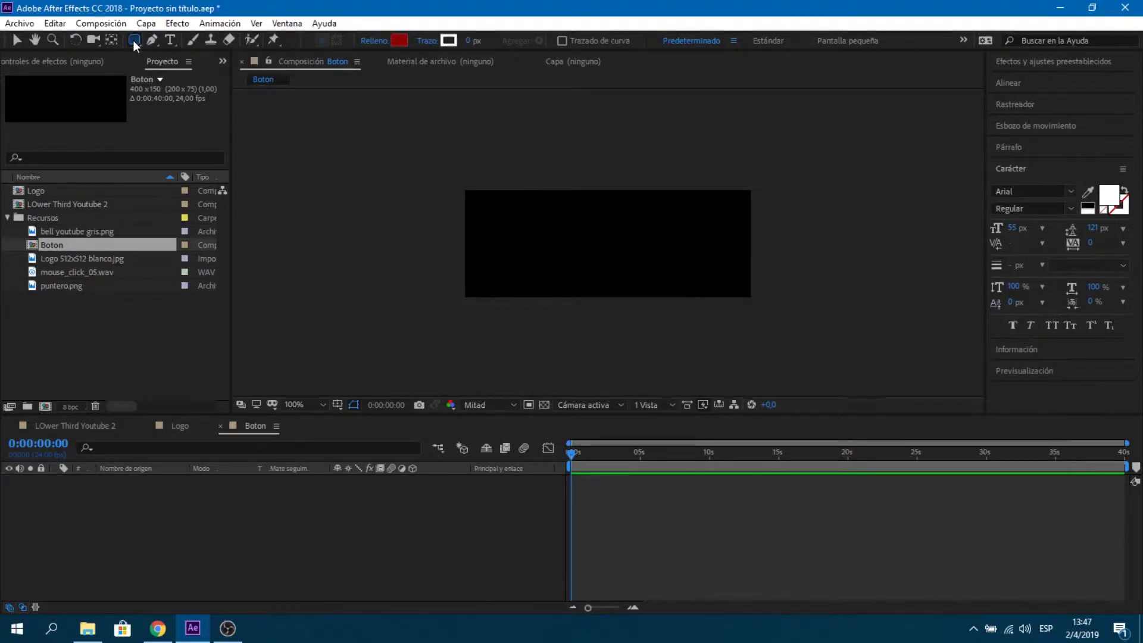
double_click(133, 40)
key("v")
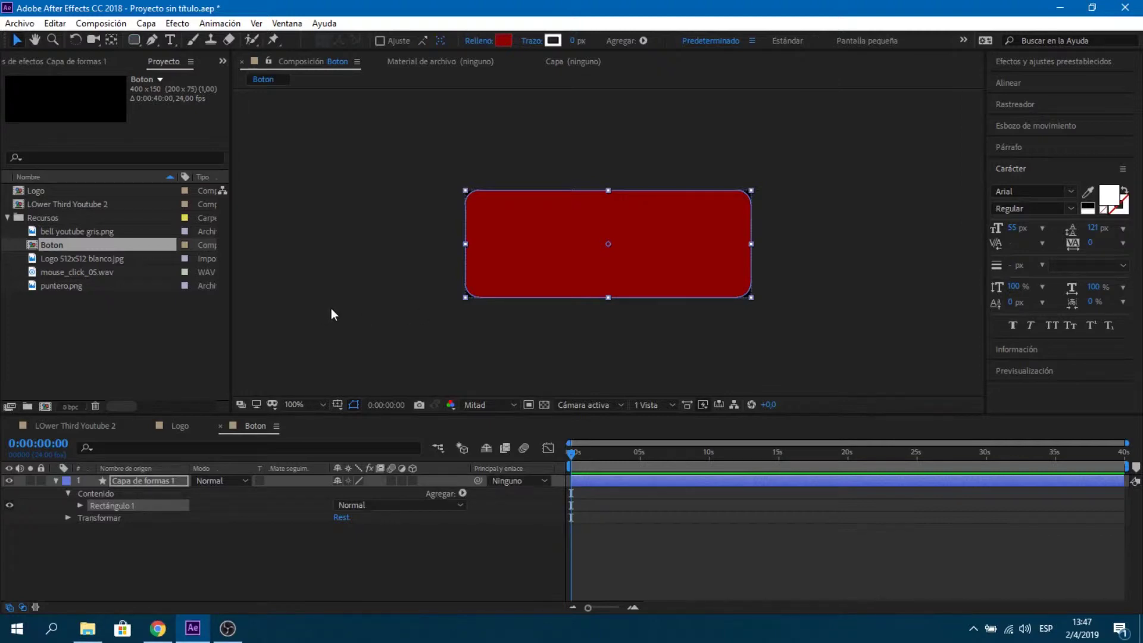
- Apply the Relleno effect to the button shape with its colour set to 8D0202
key("u")
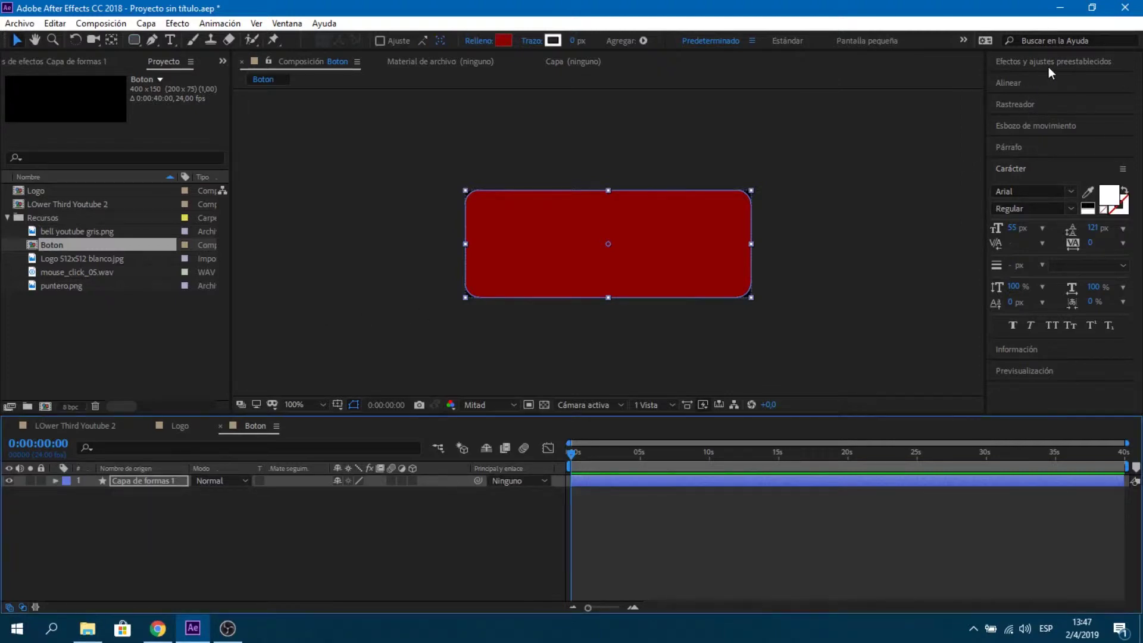
left_click(1052, 63)
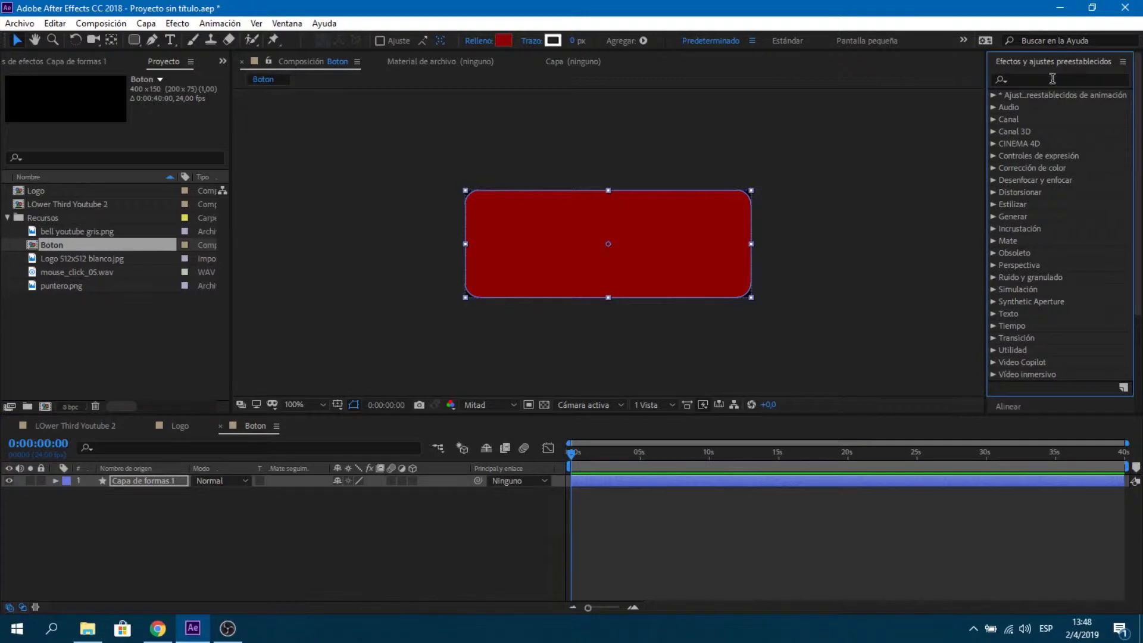
left_click(1053, 79)
type("rel")
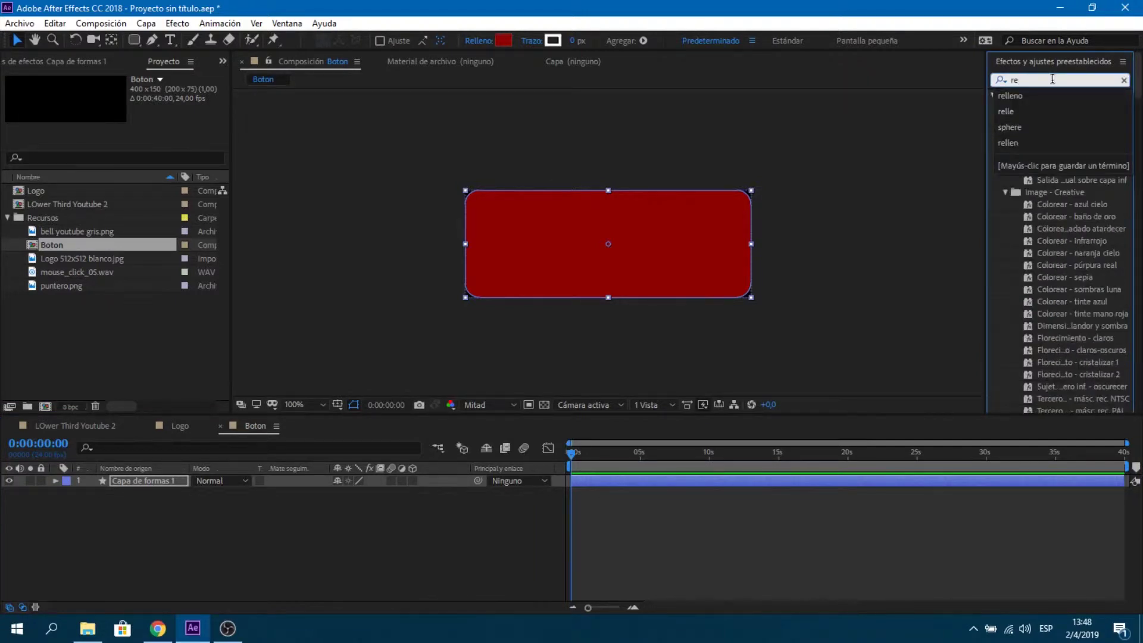
type("leno")
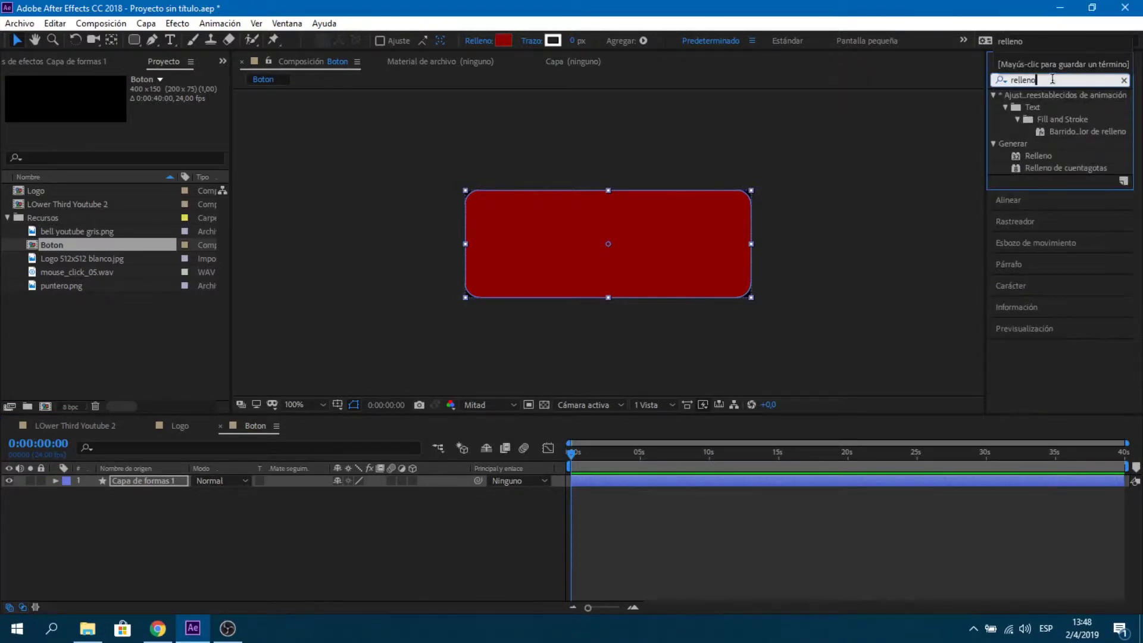
mouse_move(1038, 156)
left_mouse_down()
mouse_move(597, 267)
mouse_move(590, 258)
left_mouse_up()
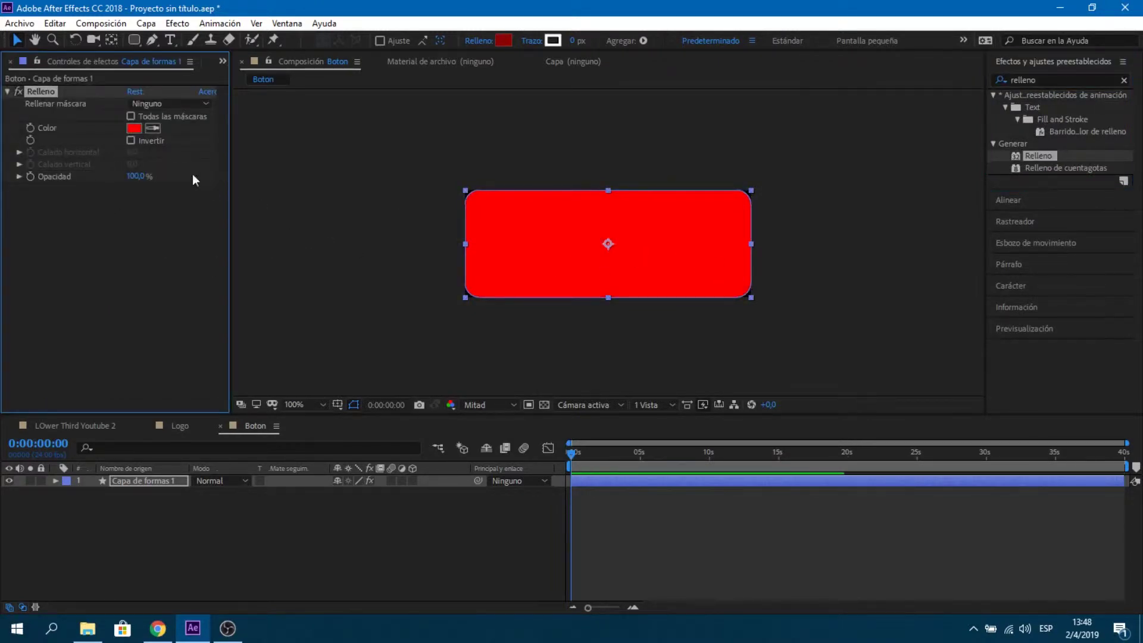
left_click(136, 127)
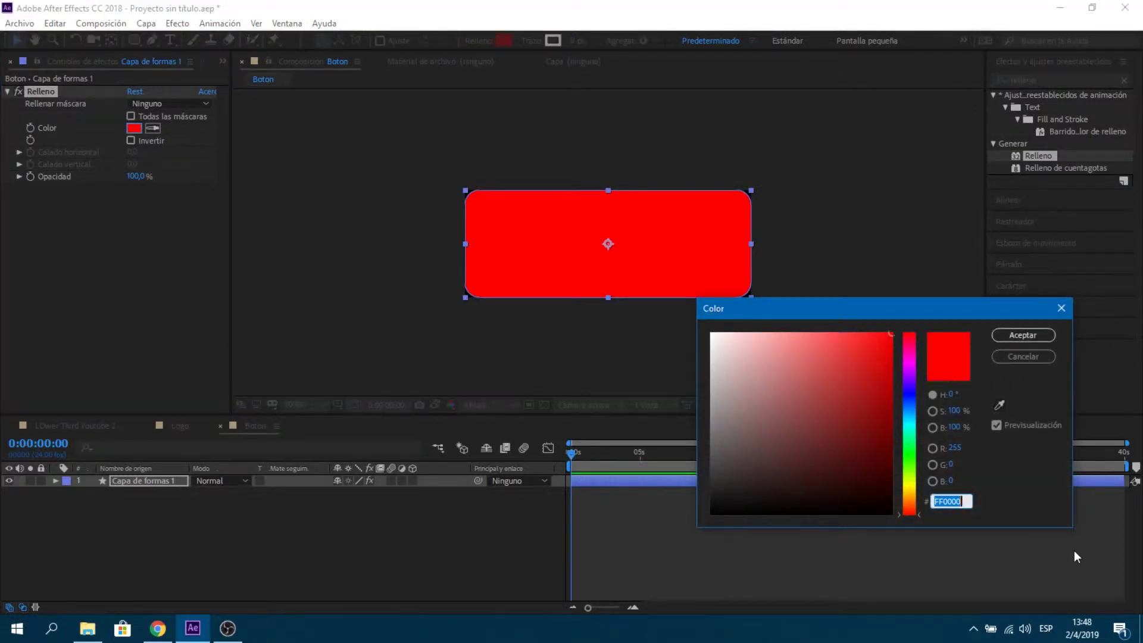
type("8D020")
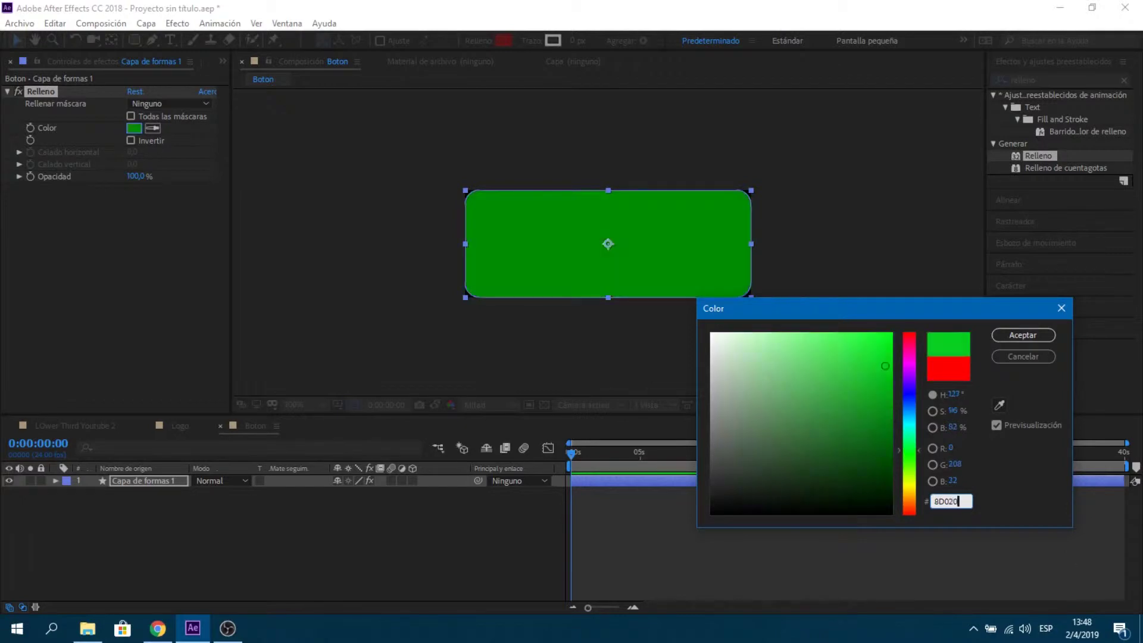
type("2")
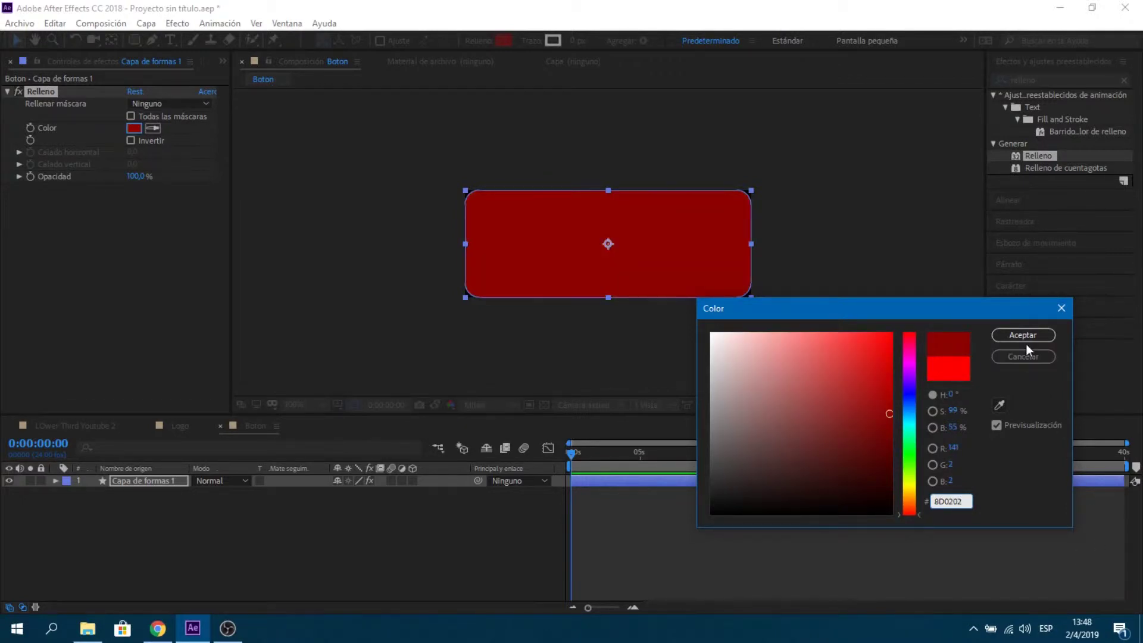
left_click(1026, 338)
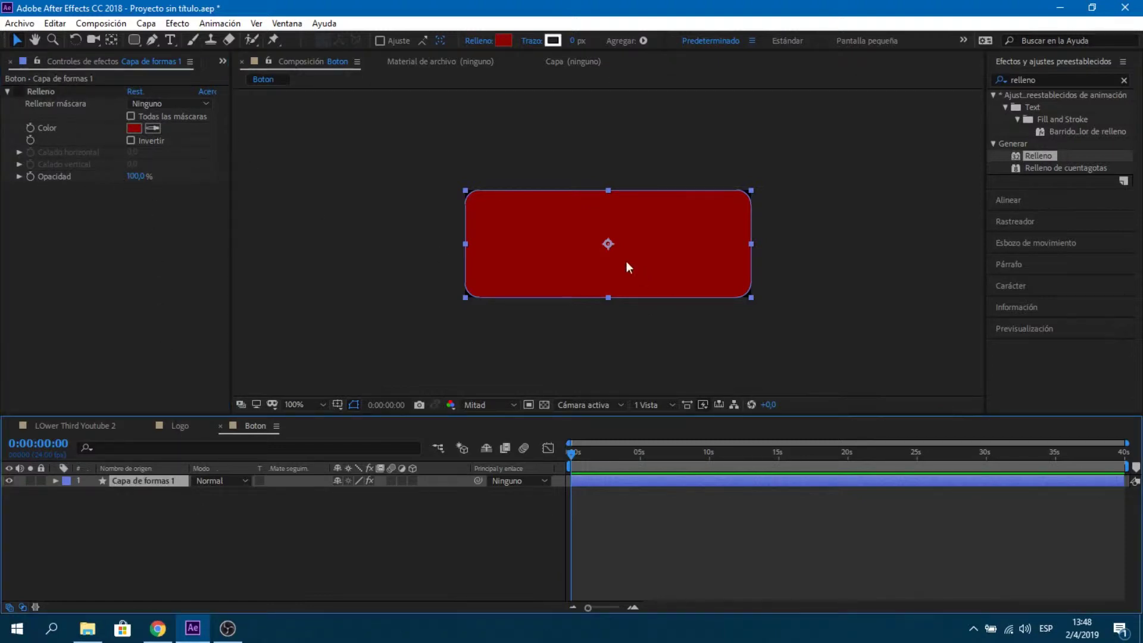
- Type SUSCRIBIRSE as an Arial Regular text layer on the button
key("ctrl+t")
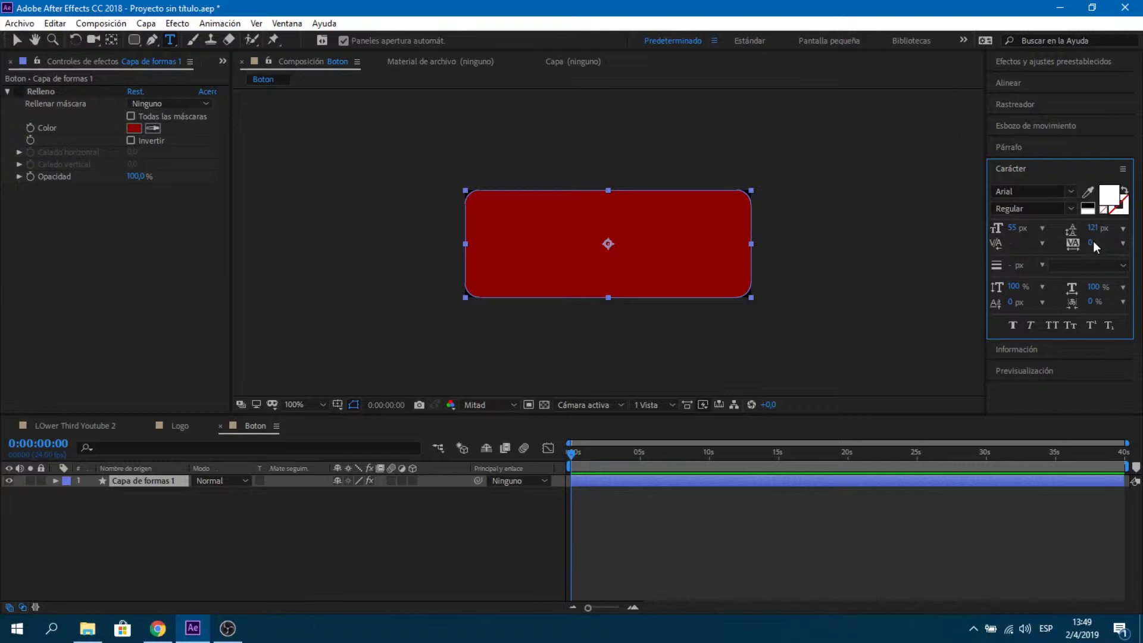
left_click(1072, 206)
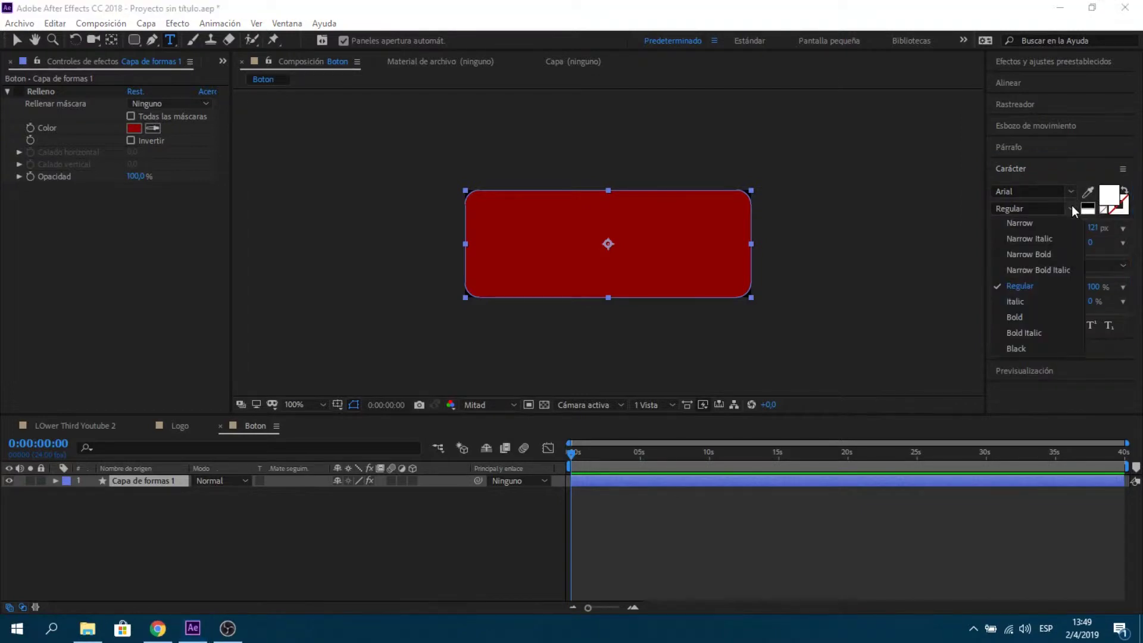
left_click(1024, 290)
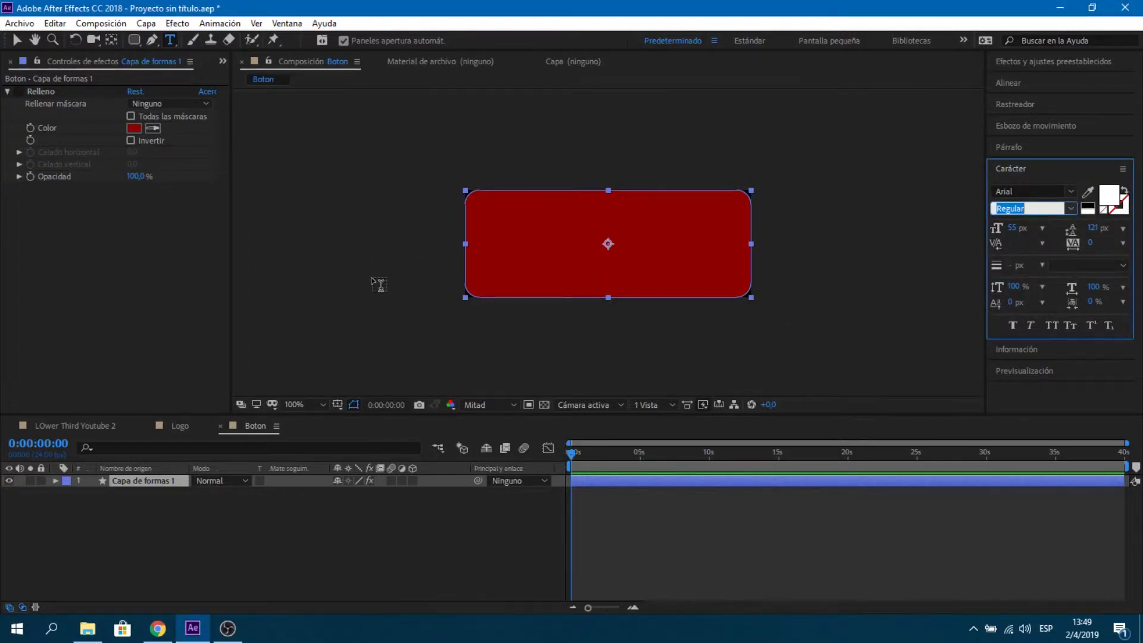
left_click(531, 235)
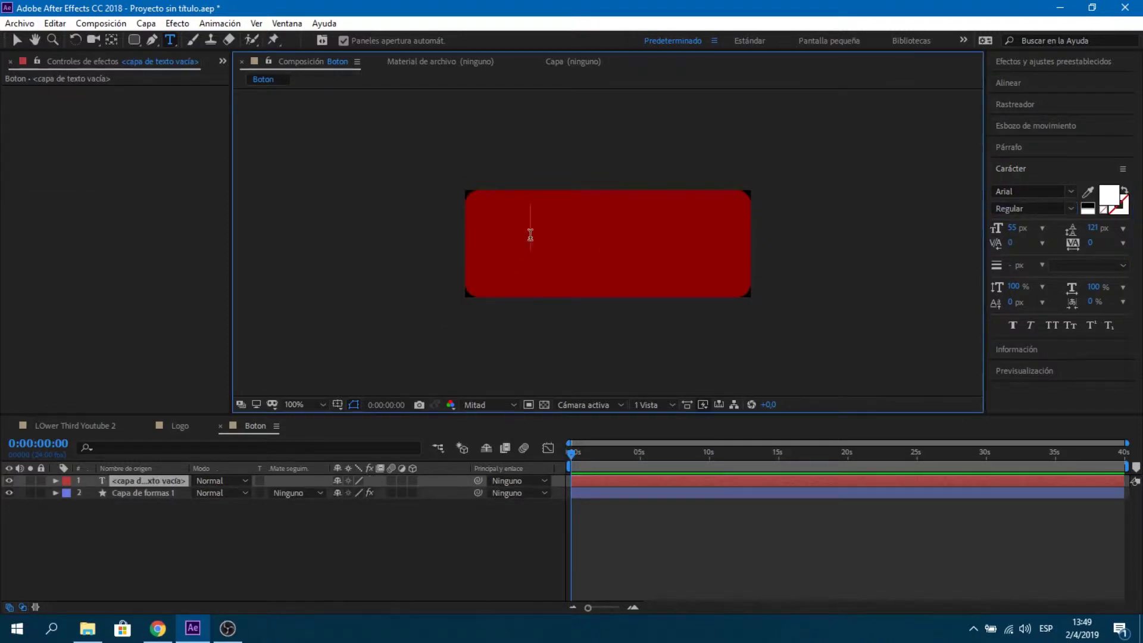
type("SUSC")
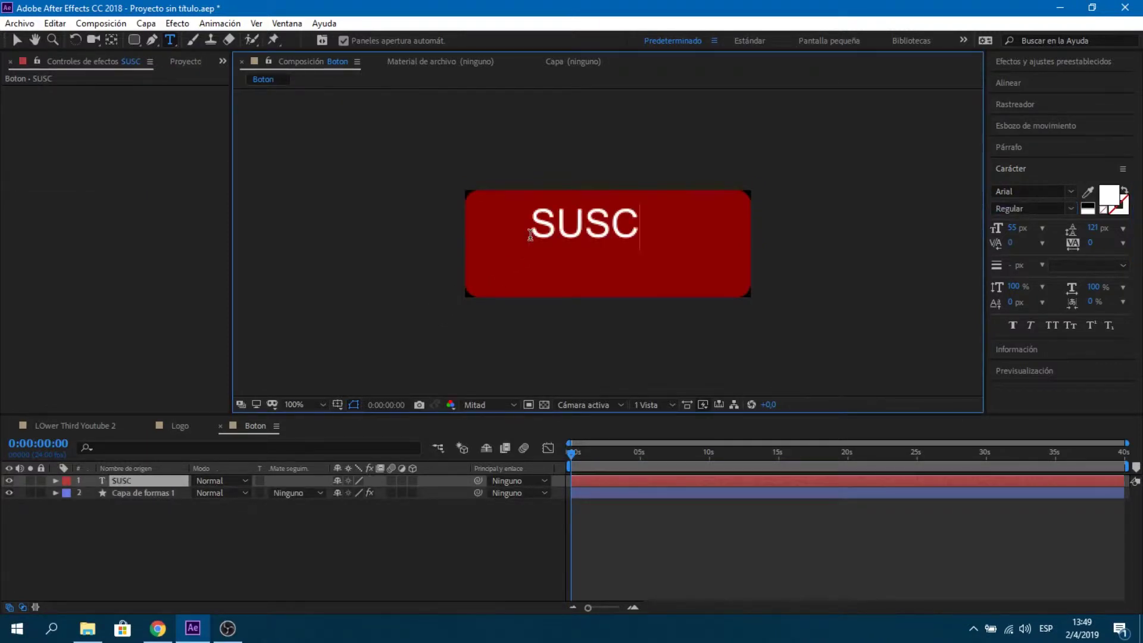
type("RIBIRSE")
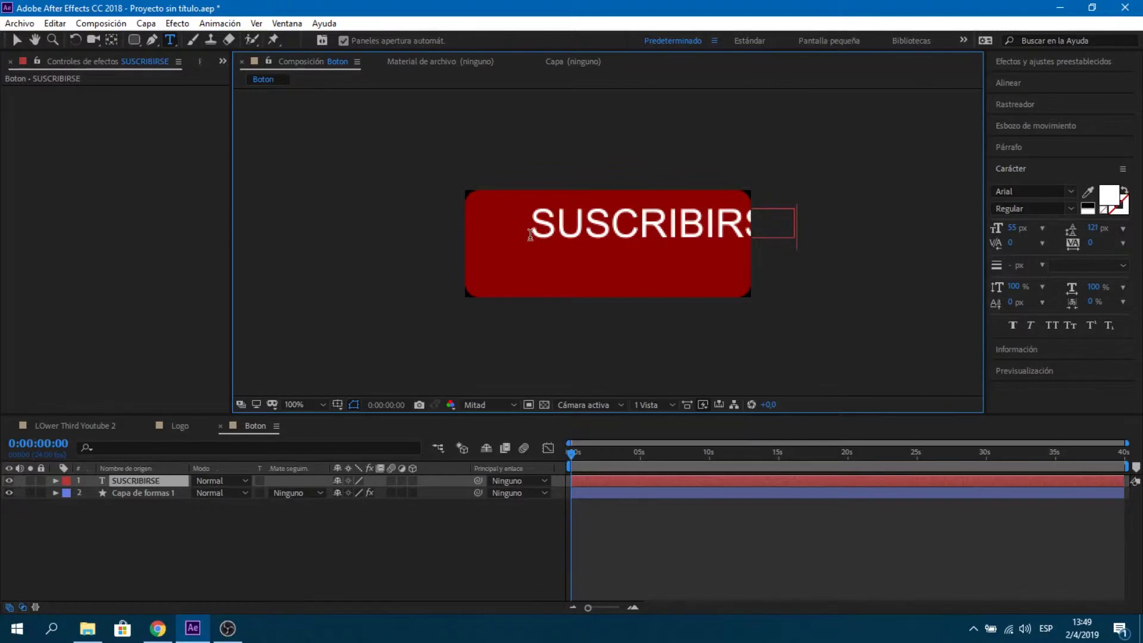
key("Escape")
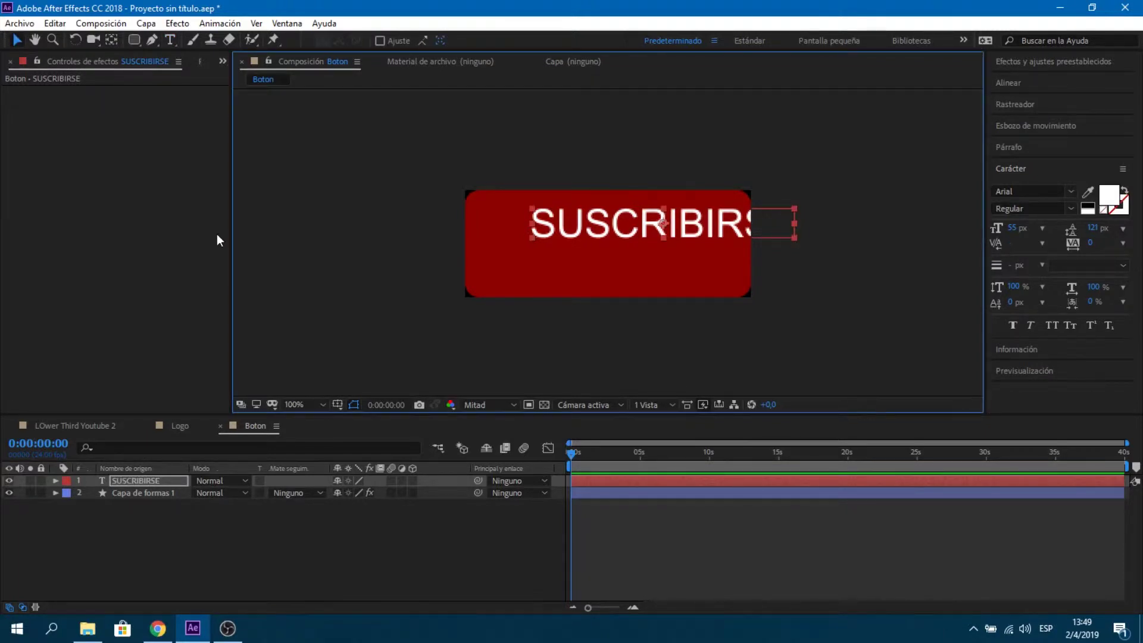
- Centre the SUSCRIBIRSE text on the button and select the shape layer
key("Caps_Lock")
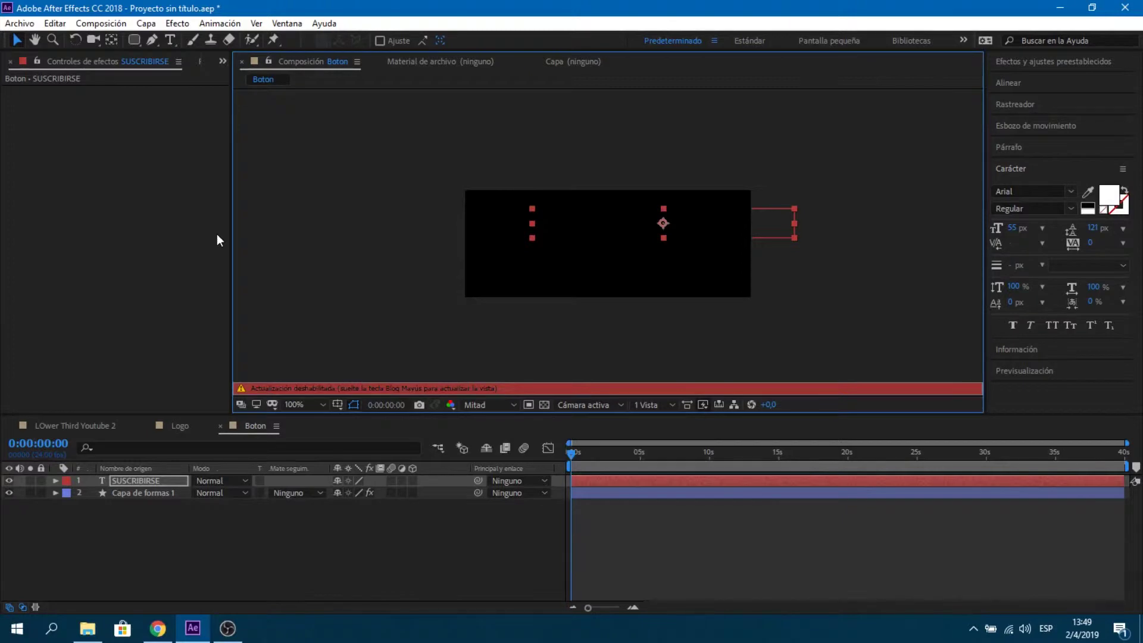
key("Caps_Lock")
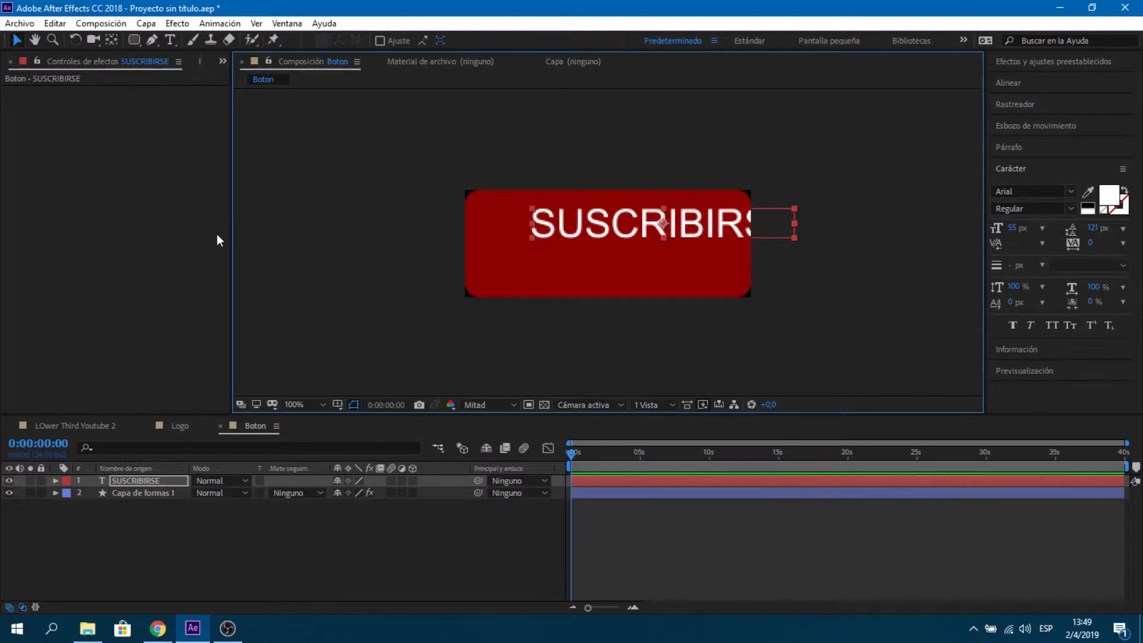
key("ctrl+Home")
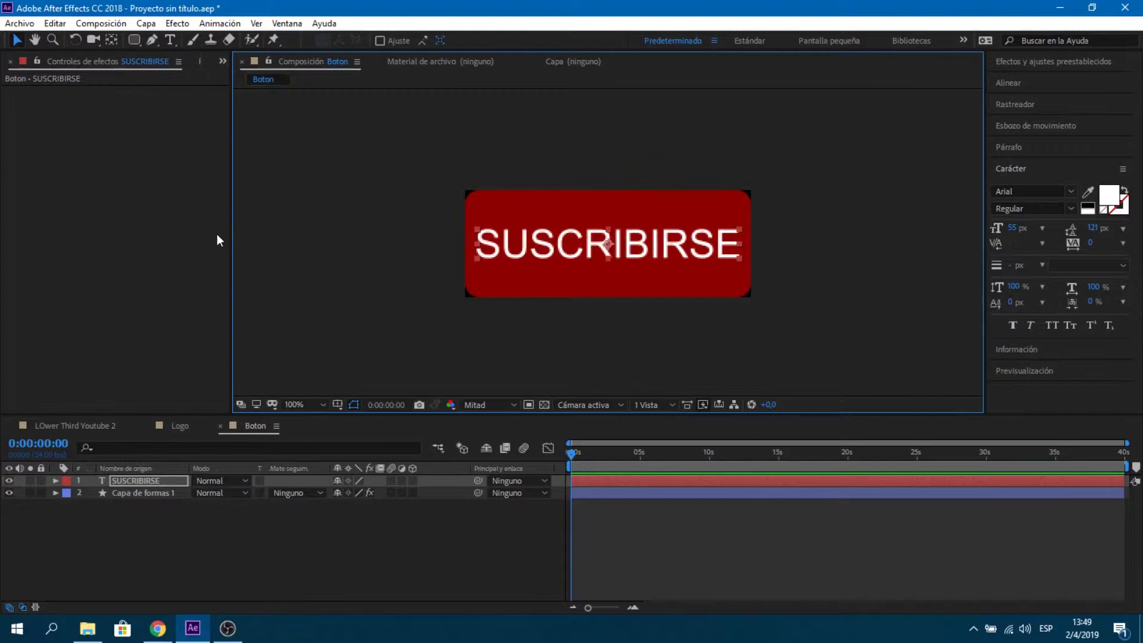
left_click(166, 496)
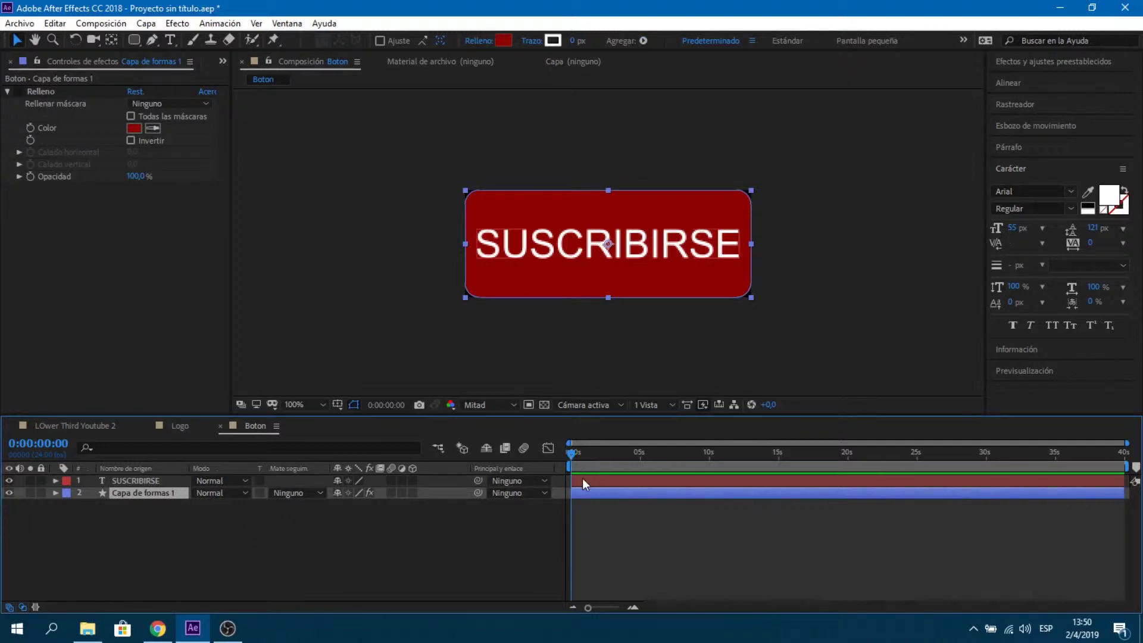
- Key the button shape's Position at frames 0 and 10, with the start raised to 200,-50
key("p")
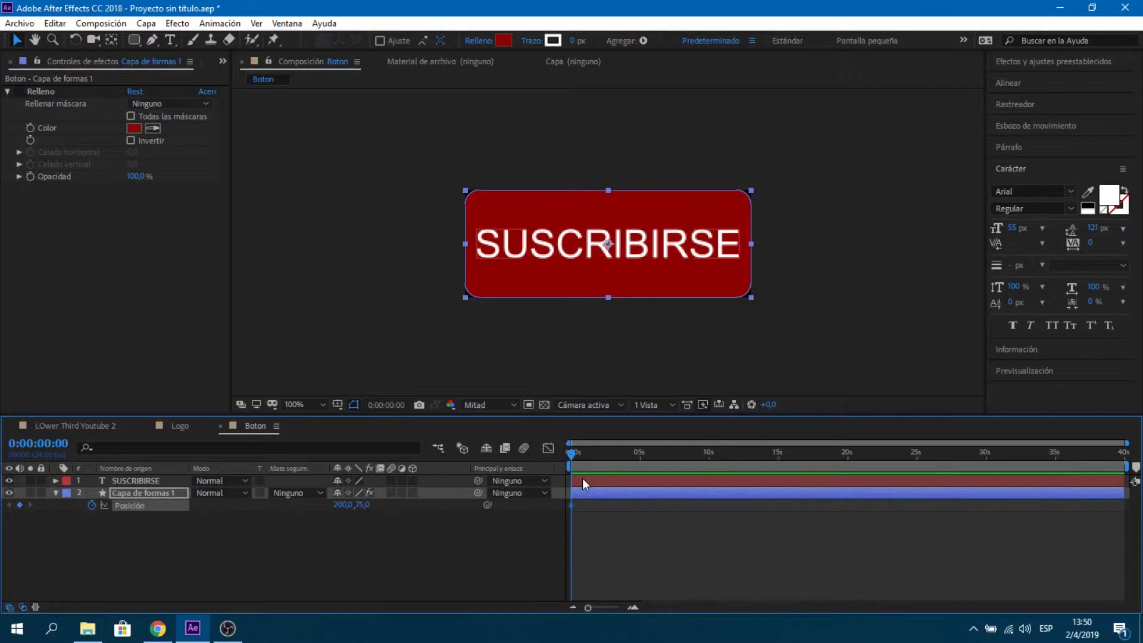
key("shift+Page_Down")
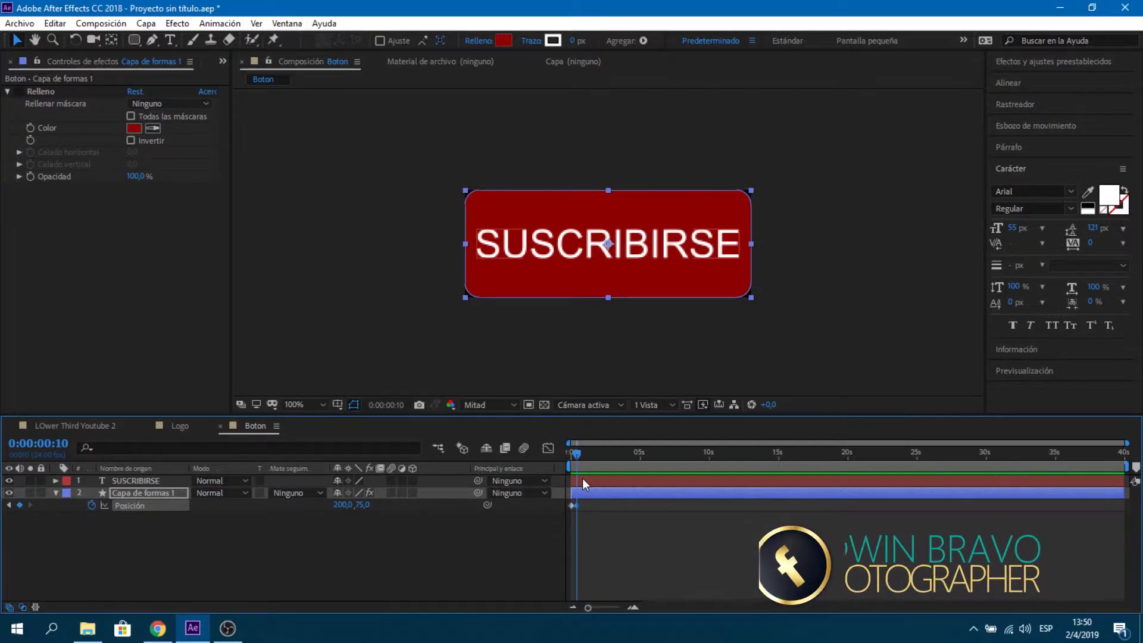
key("alt+shift+p")
key("Home")
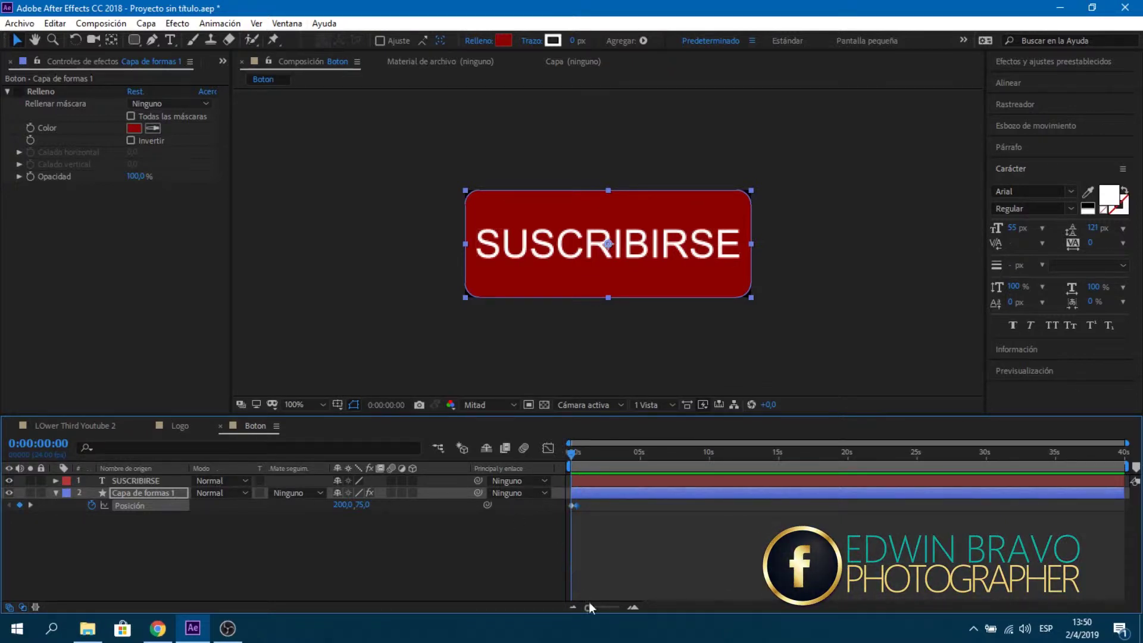
left_click_drag(589, 608, 611, 606)
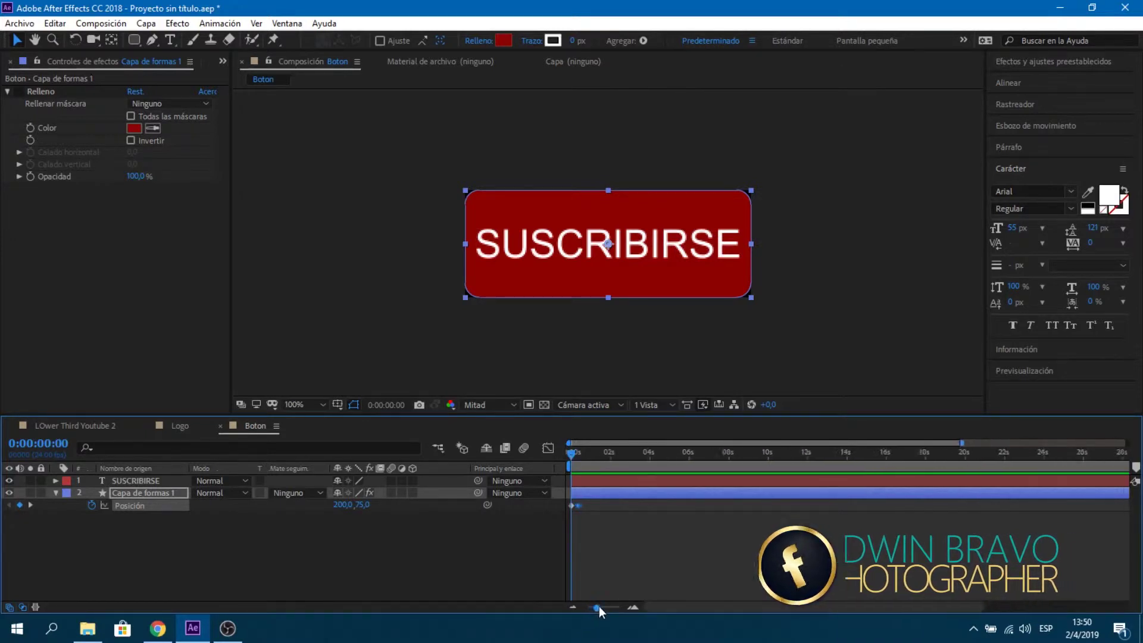
left_click(571, 505)
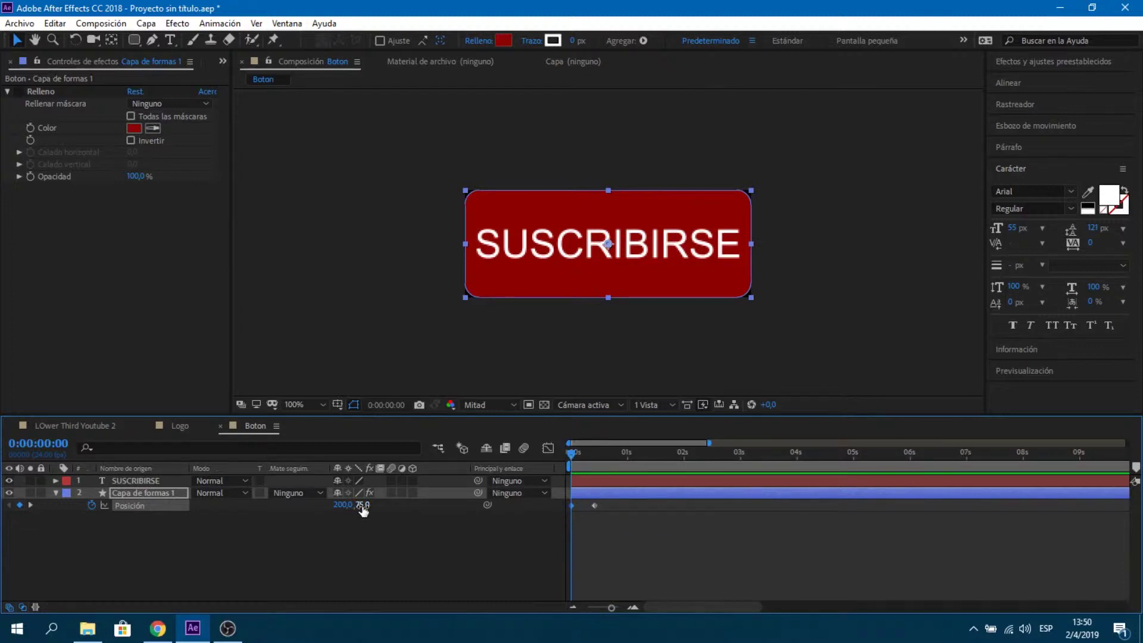
left_click_drag(362, 505, 252, 505)
- Preview the drop-in, then apply Easy Ease (Desacelerac./Acelerac. suave) to the Position keyframes
key("space")
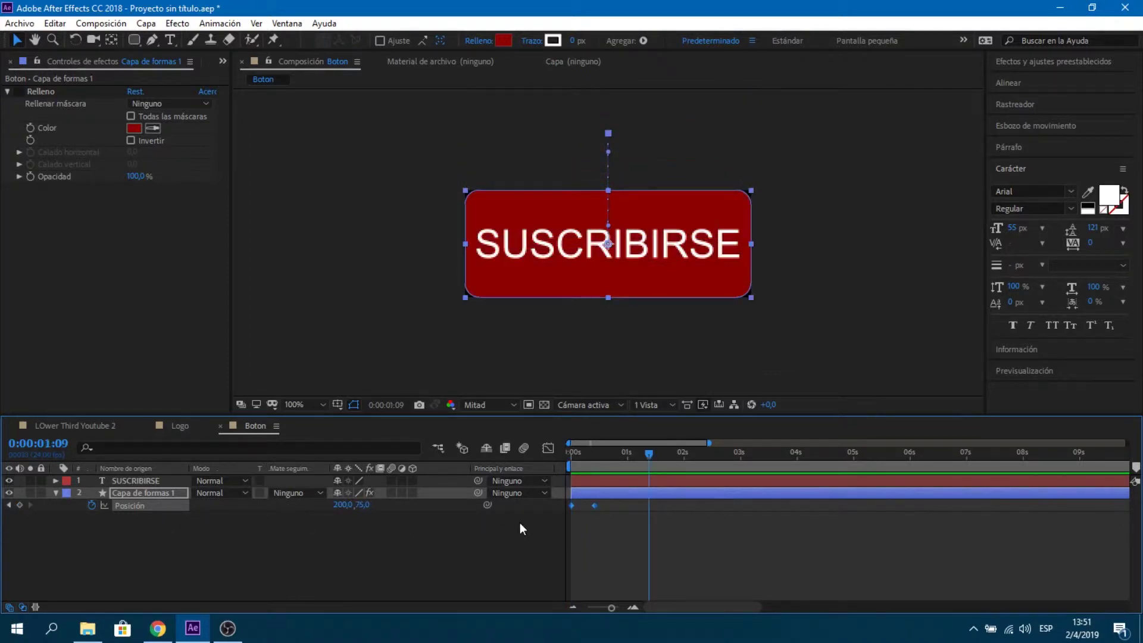
right_click(594, 505)
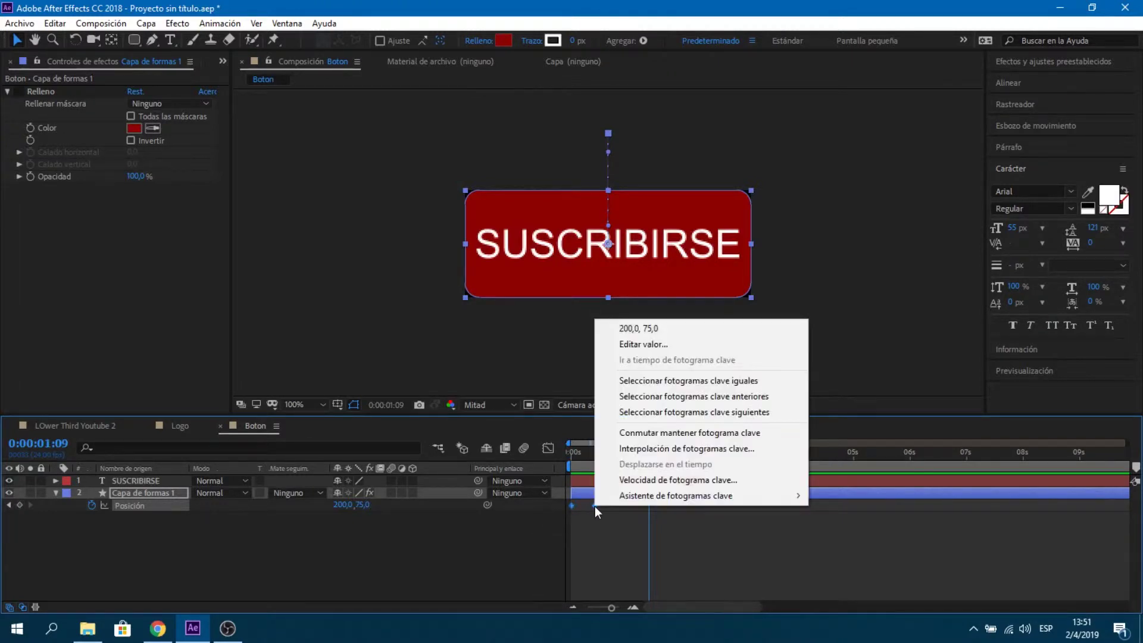
mouse_move(661, 495)
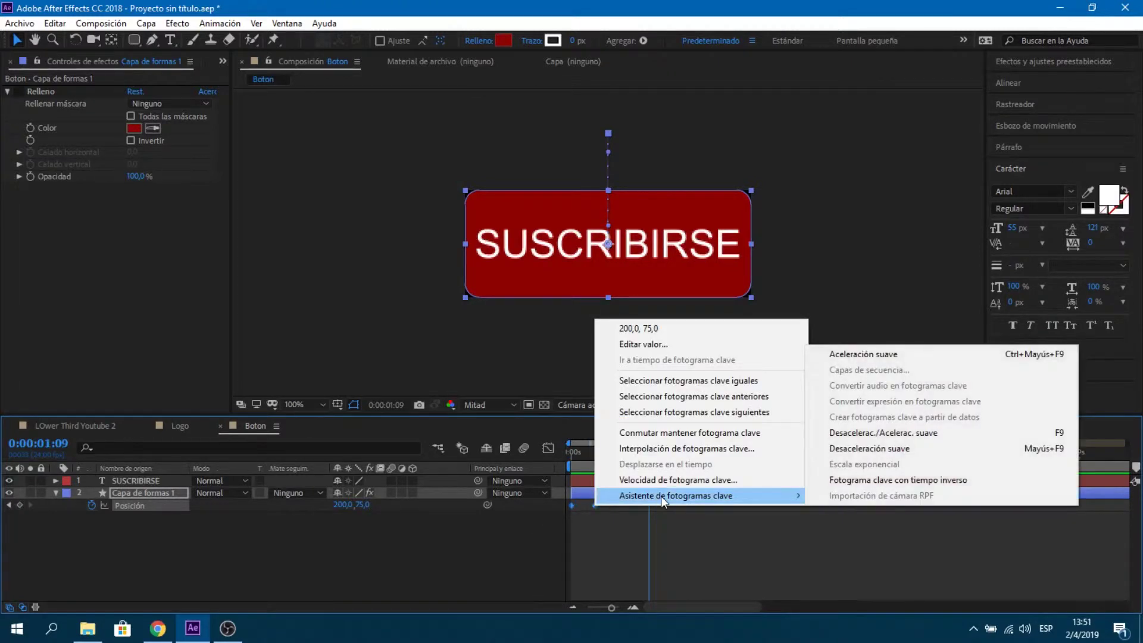
left_click(893, 439)
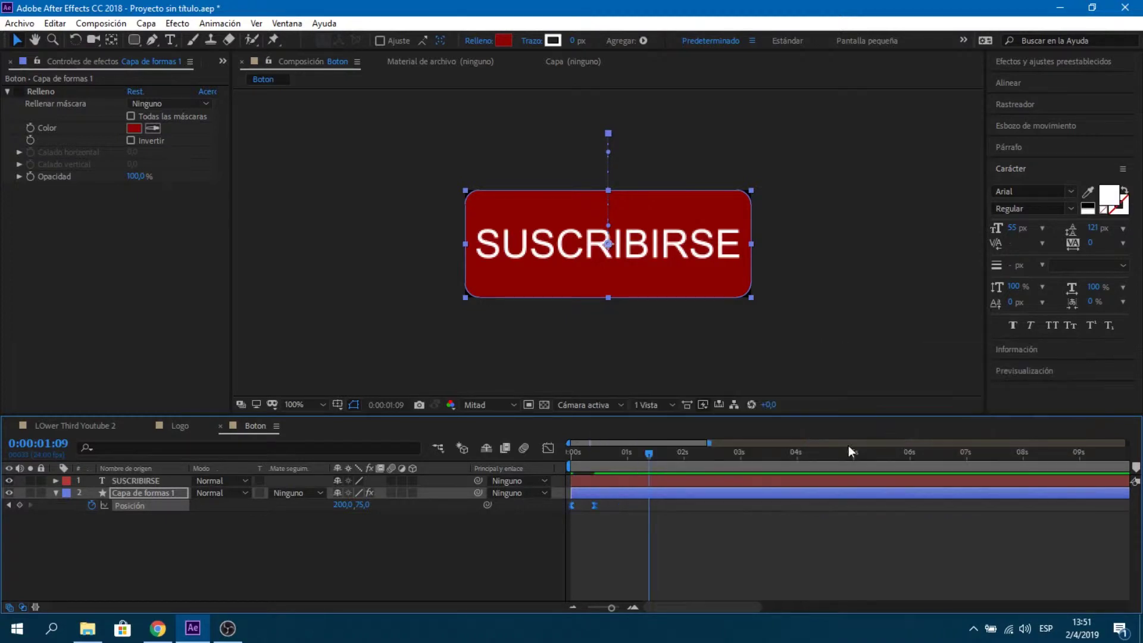
- Inspect the eased keyframes in the speed graph, then preview the drop-in at whole-second zoom
left_click(546, 449)
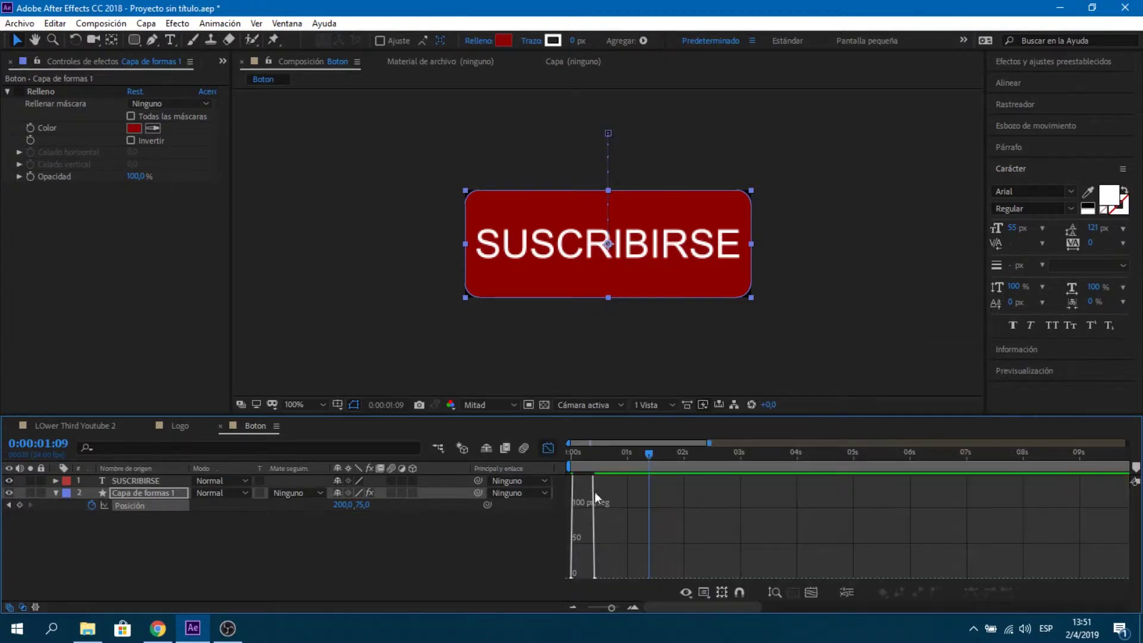
left_click(709, 593)
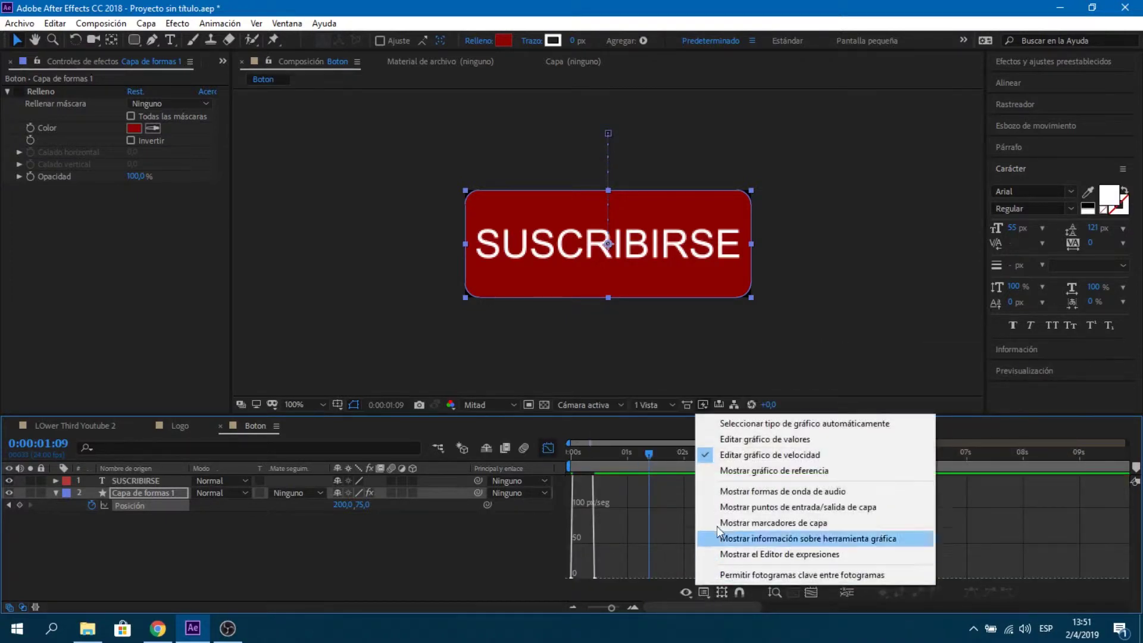
left_click(770, 460)
left_click(812, 593)
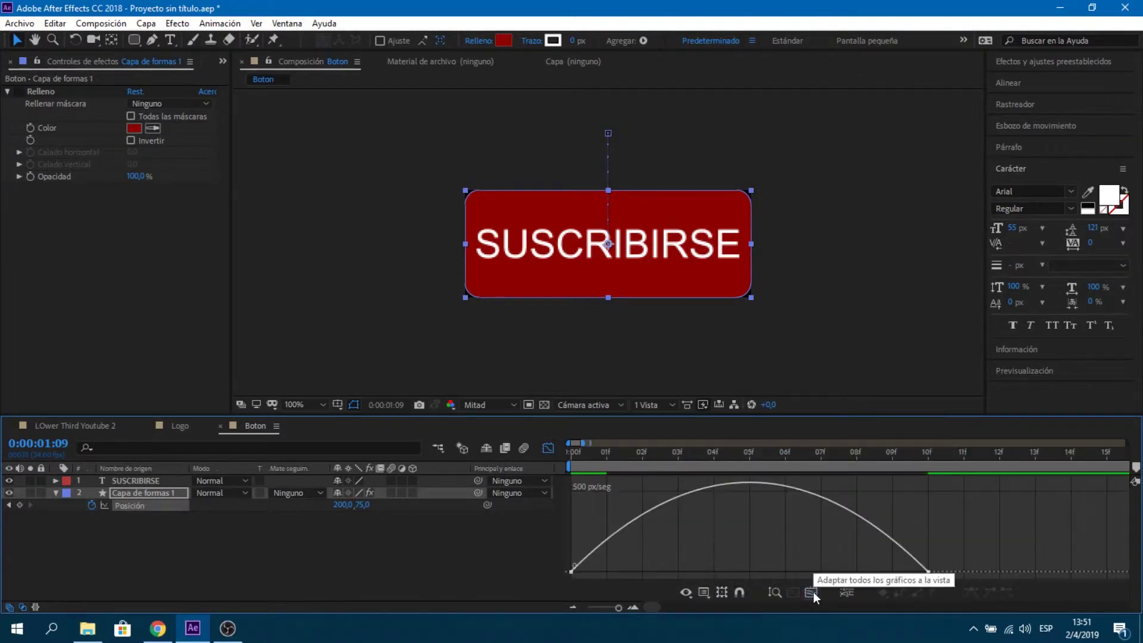
mouse_move(959, 551)
left_mouse_down()
mouse_move(907, 581)
mouse_move(712, 566)
left_mouse_up()
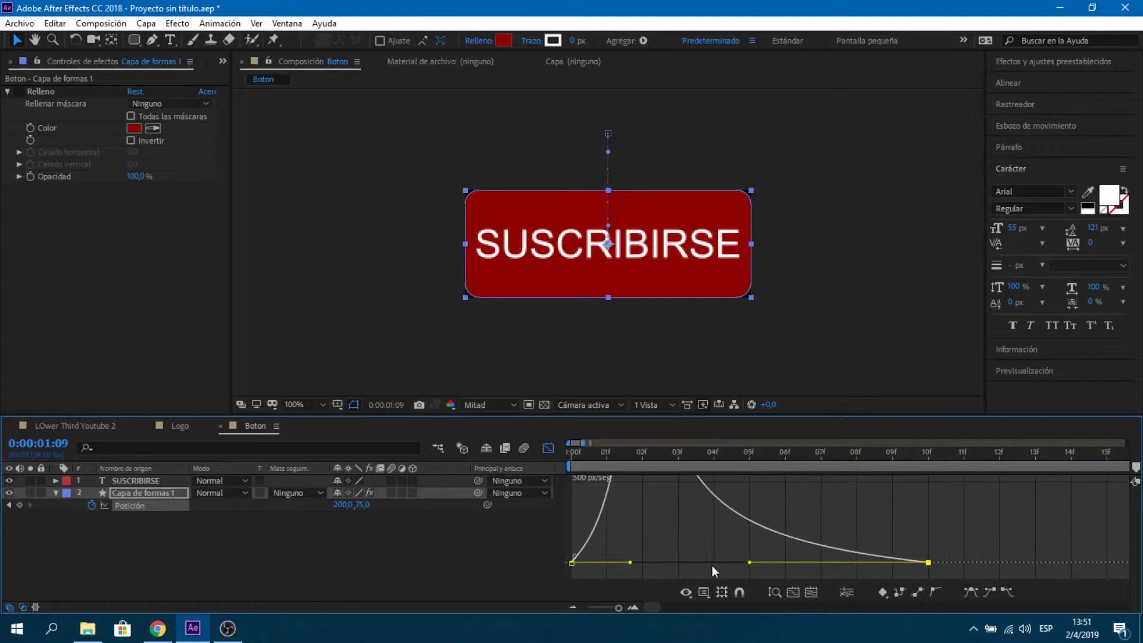
left_click(549, 452)
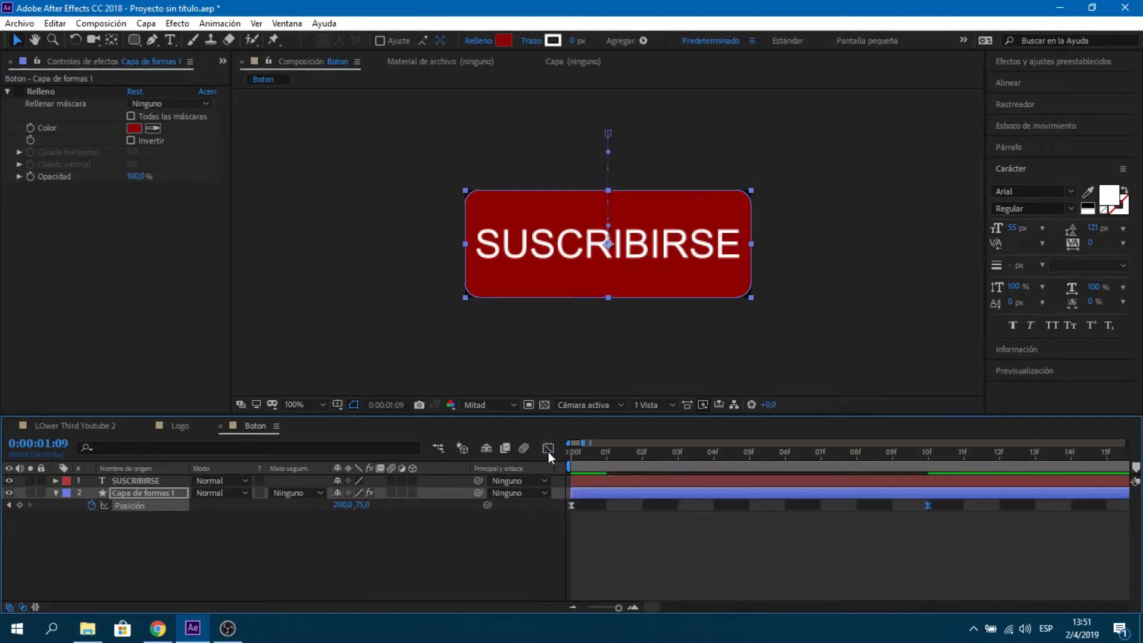
left_click(603, 606)
key("space")
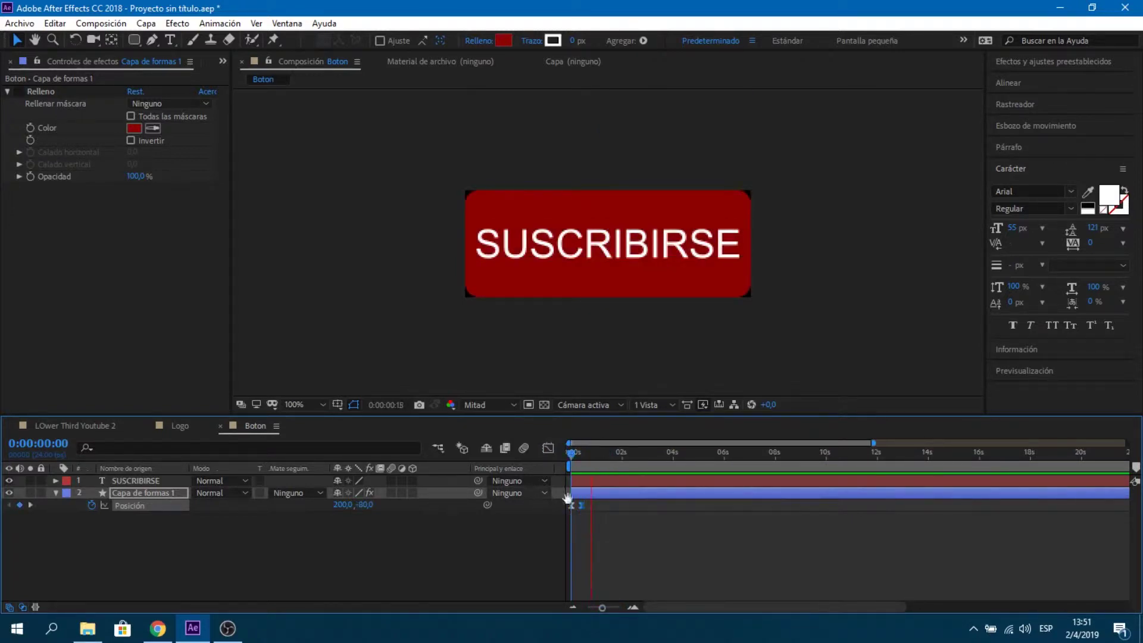
left_click(374, 581)
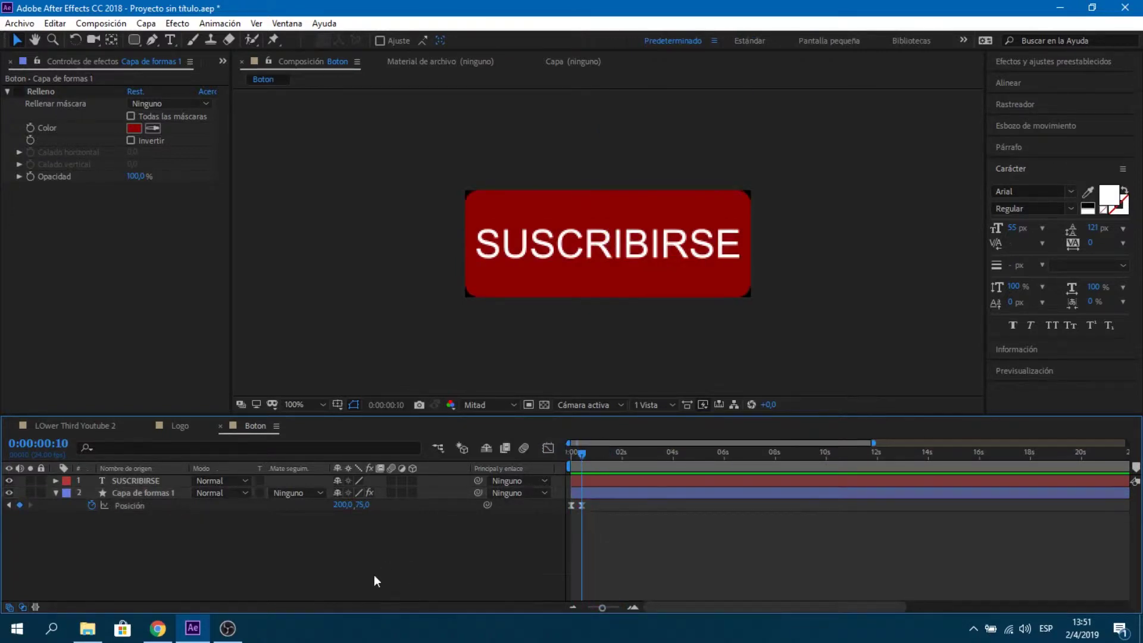
- Add a new Null Object layer, Nulo 1, to the Boton composition
right_click(278, 566)
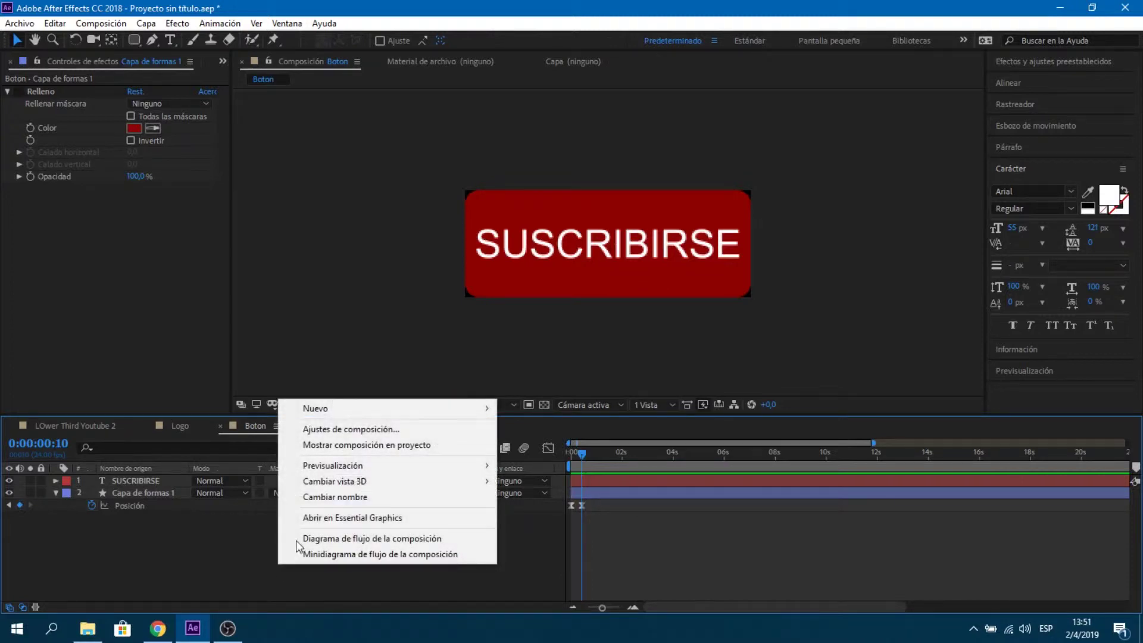
mouse_move(417, 414)
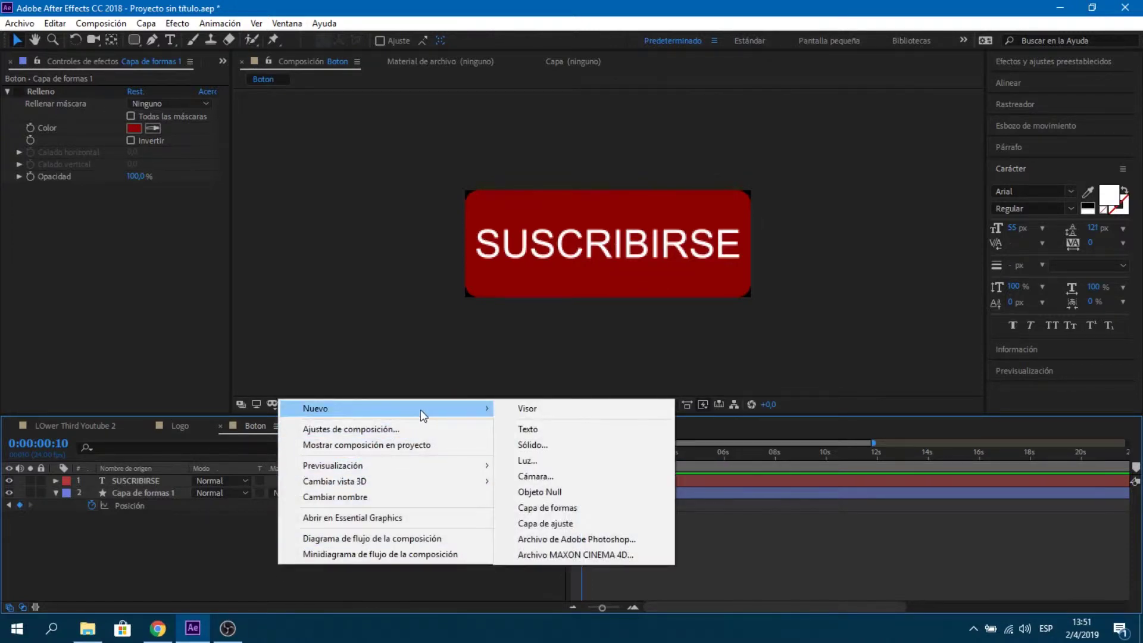
left_click(549, 493)
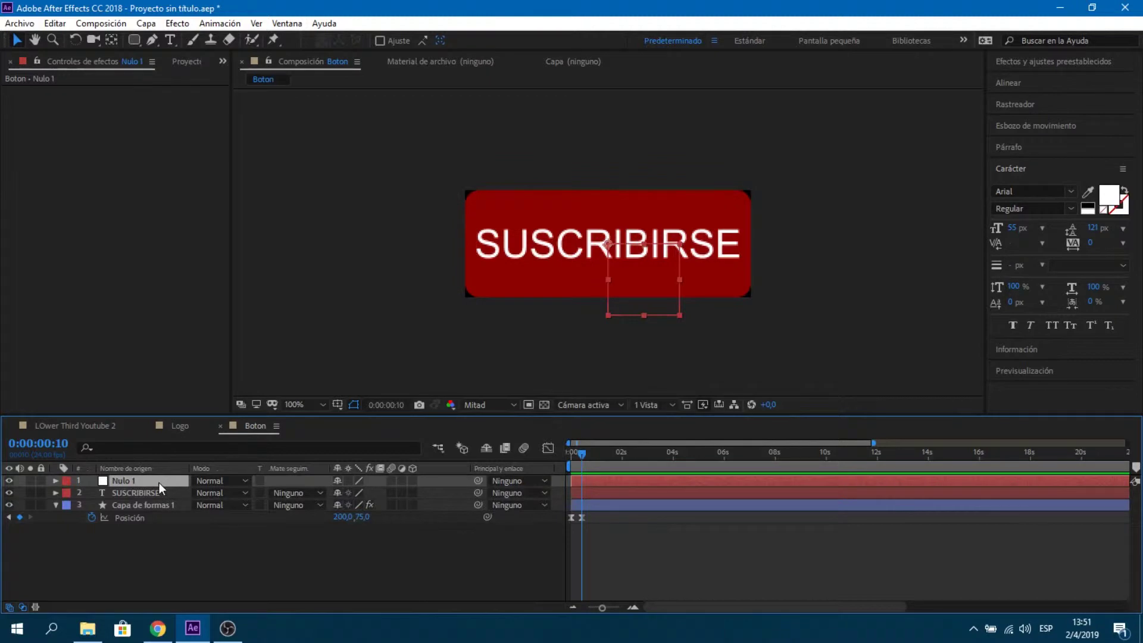
- At frame 0, show Nulo 1's Position and step between its keyframes at frames 0 and 10
left_click_drag(582, 454, 566, 455)
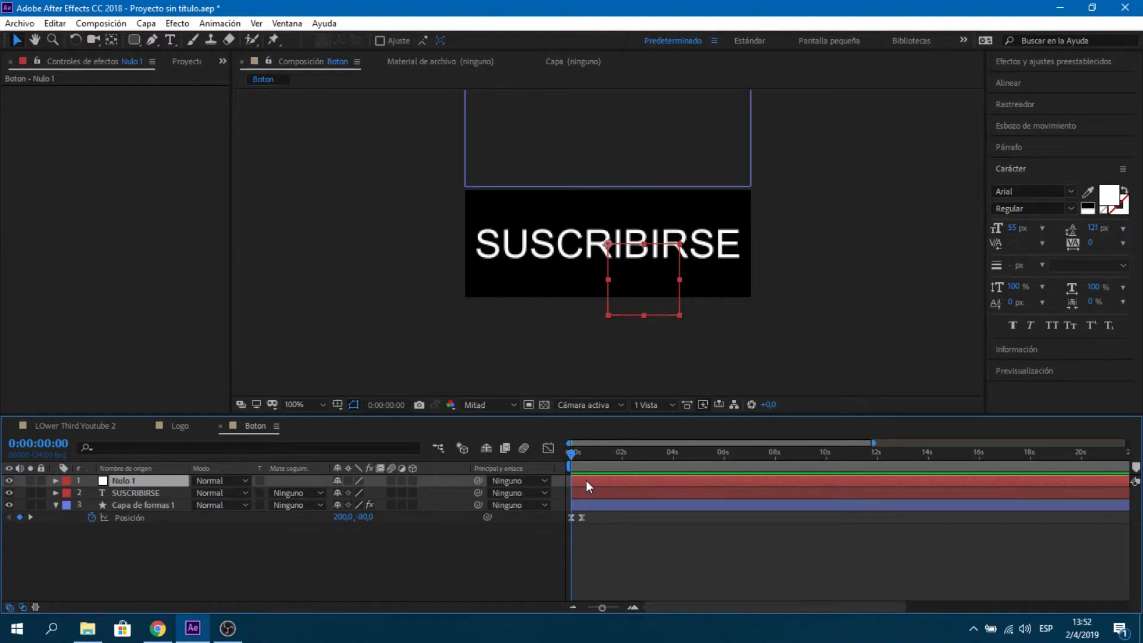
key("p")
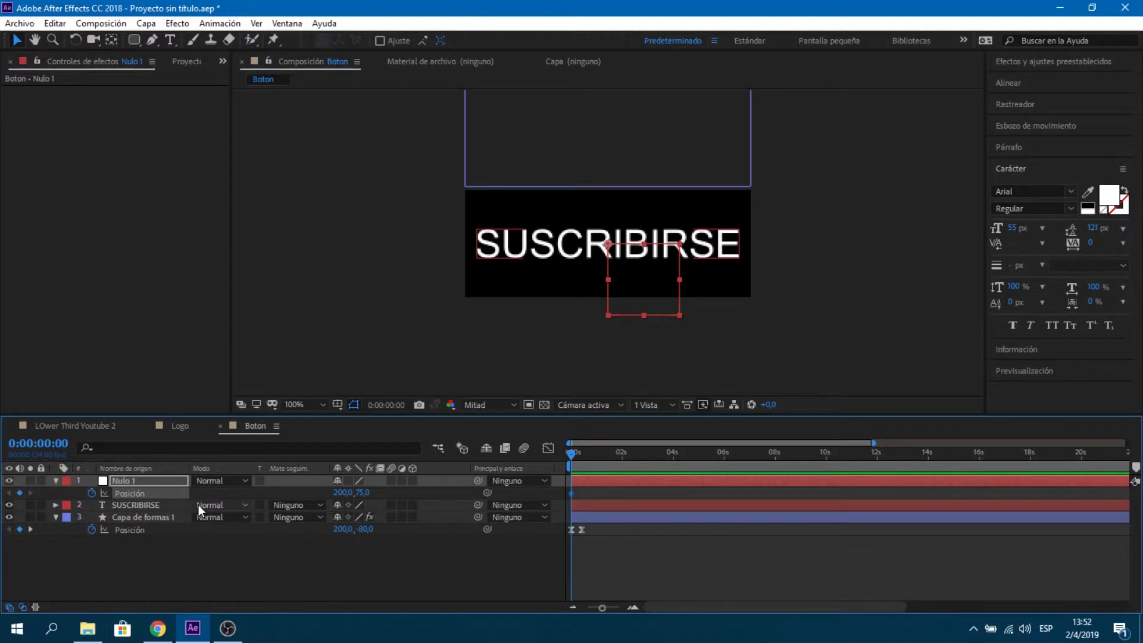
key("k")
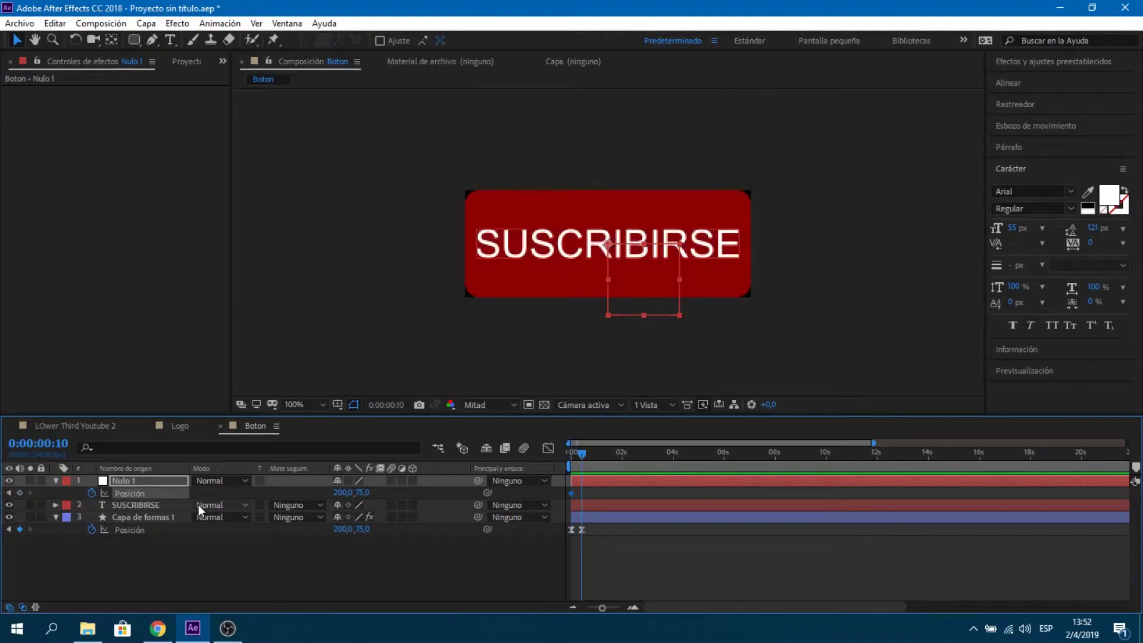
key("j")
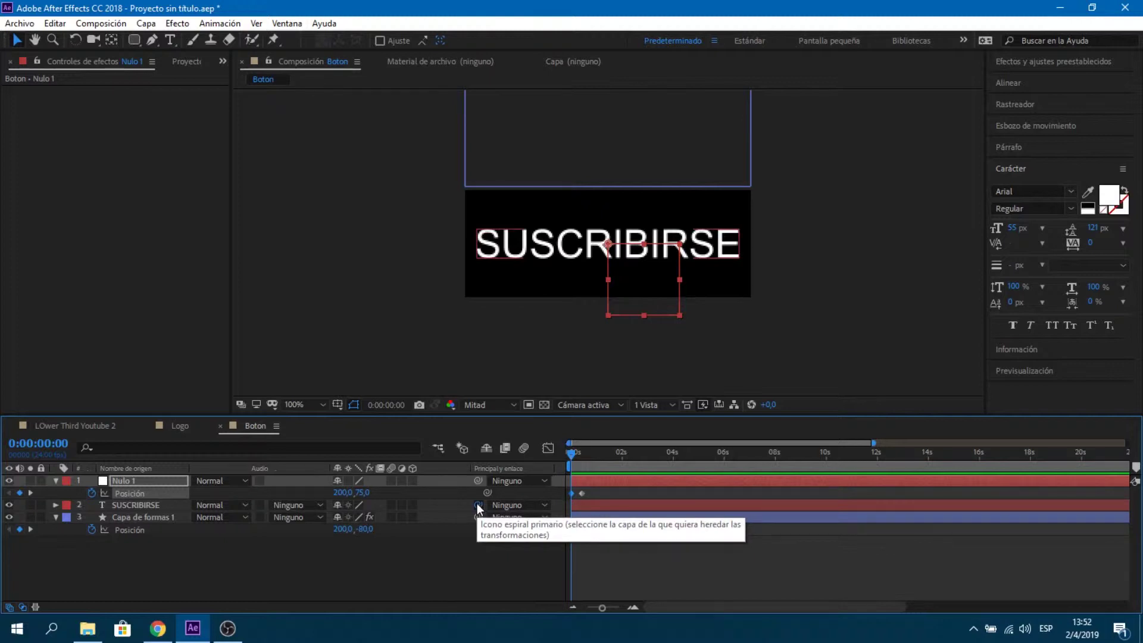
- Parent SUSCRIBIRSE to Nulo 1, set Nulo 1's frame-0 Position Y to 219, and preview the rise
left_click_drag(477, 505, 177, 485)
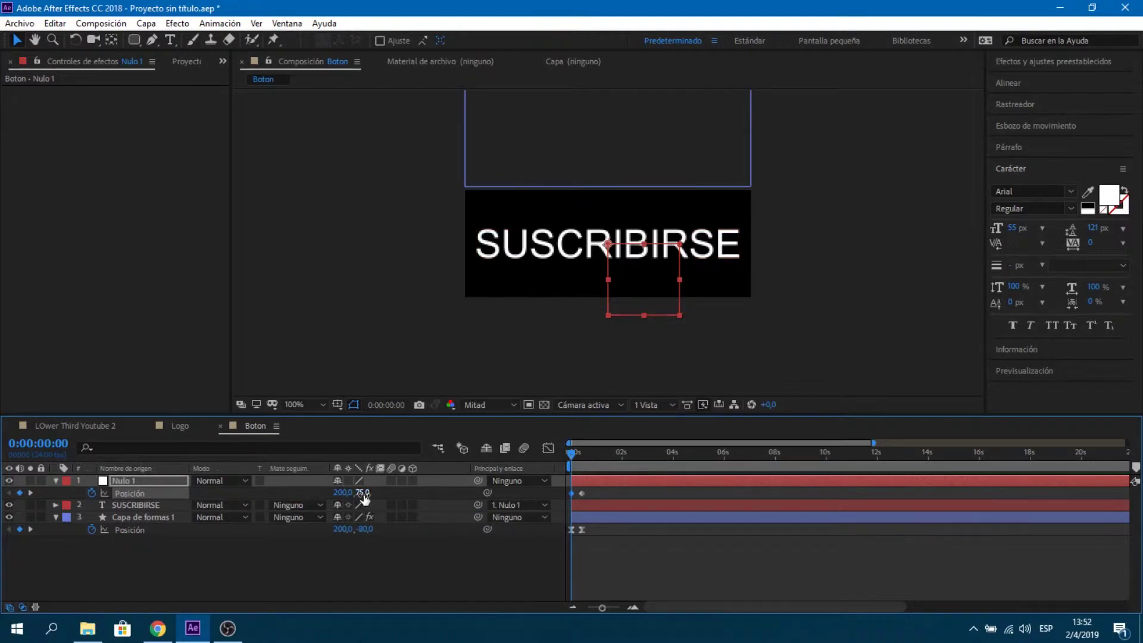
mouse_move(361, 498)
left_mouse_down()
mouse_move(485, 435)
mouse_move(517, 435)
left_mouse_up()
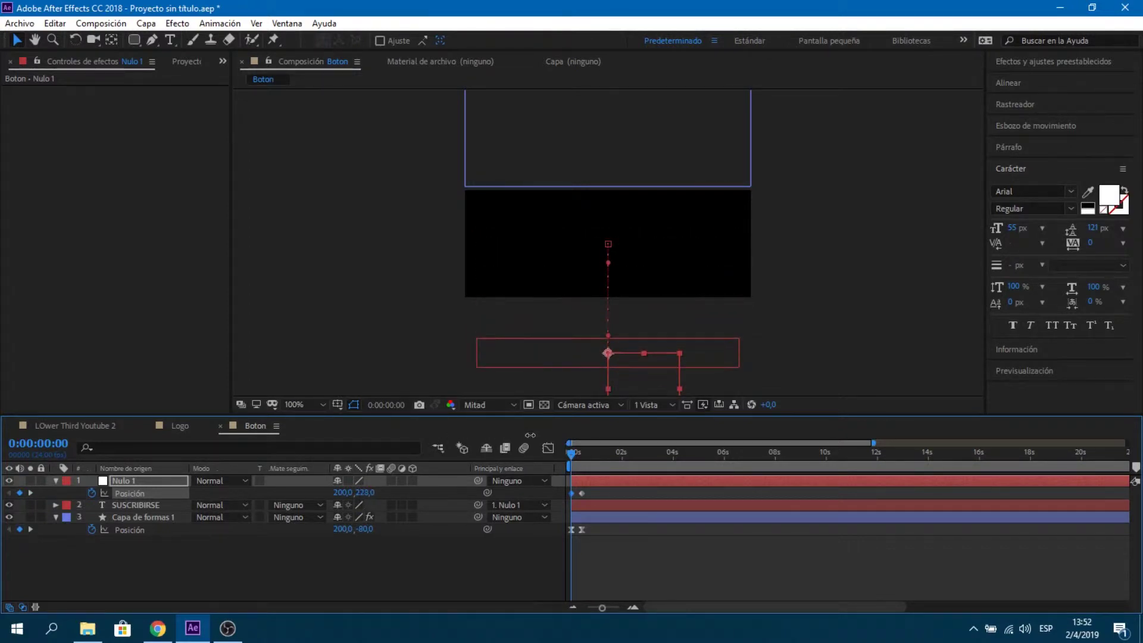
left_click_drag(515, 435, 536, 440)
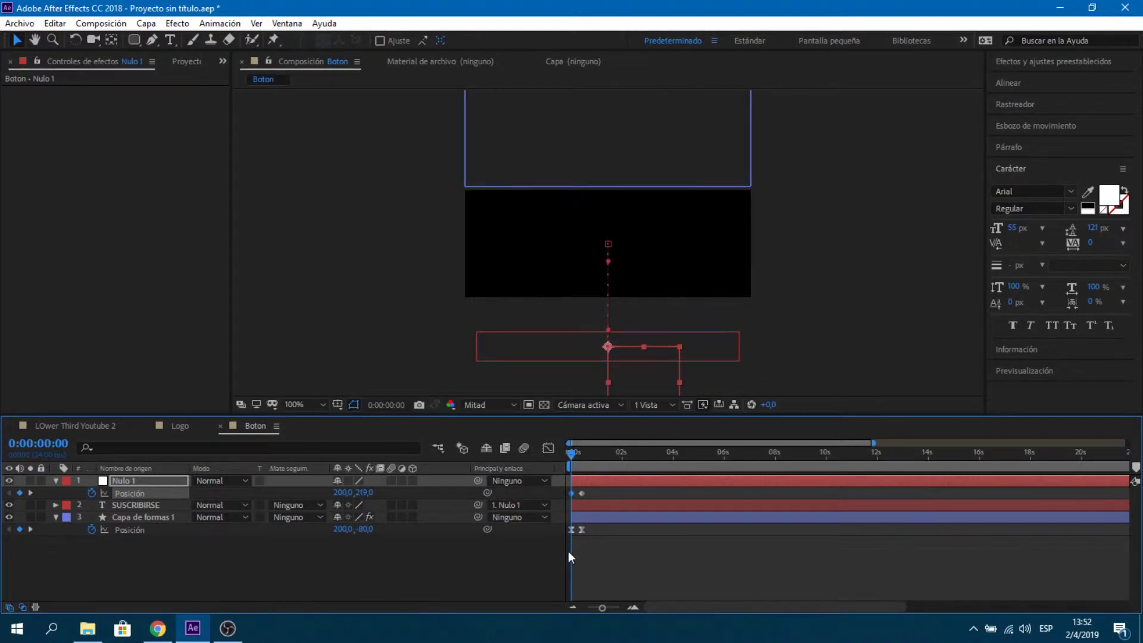
key("space")
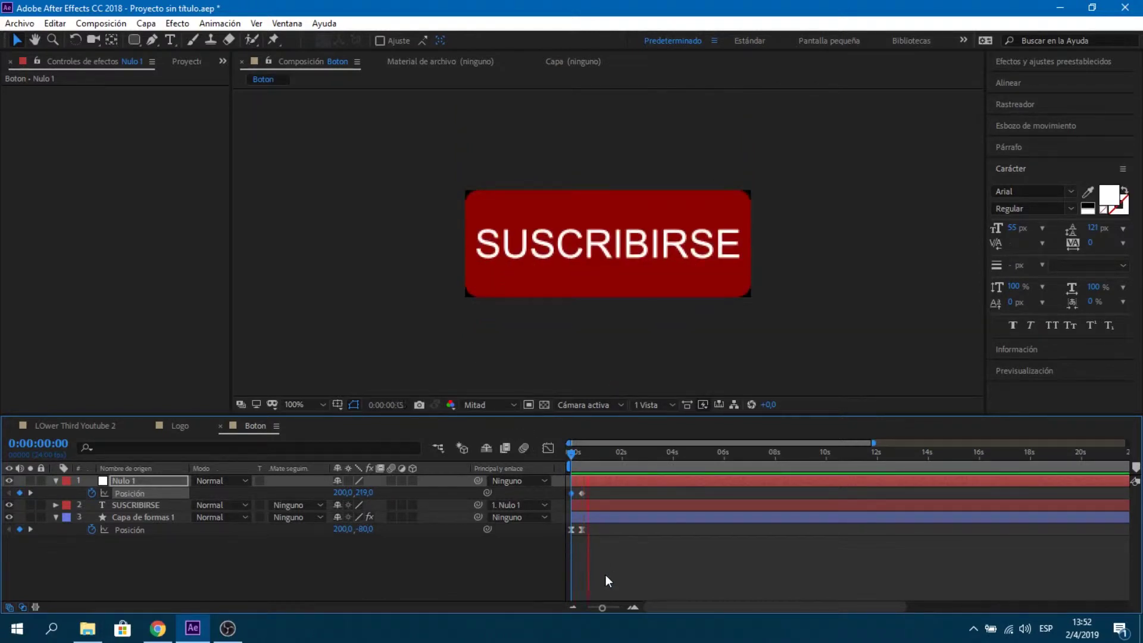
key("space")
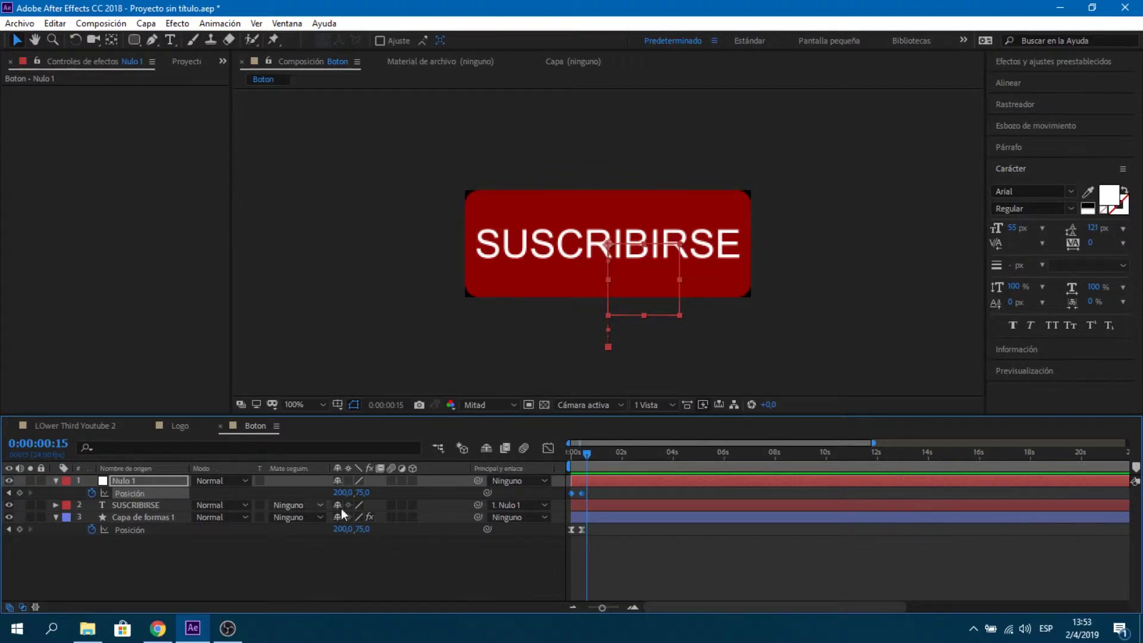
- Apply Easy Ease to Nulo 1's Position keyframes
right_click(582, 493)
mouse_move(625, 487)
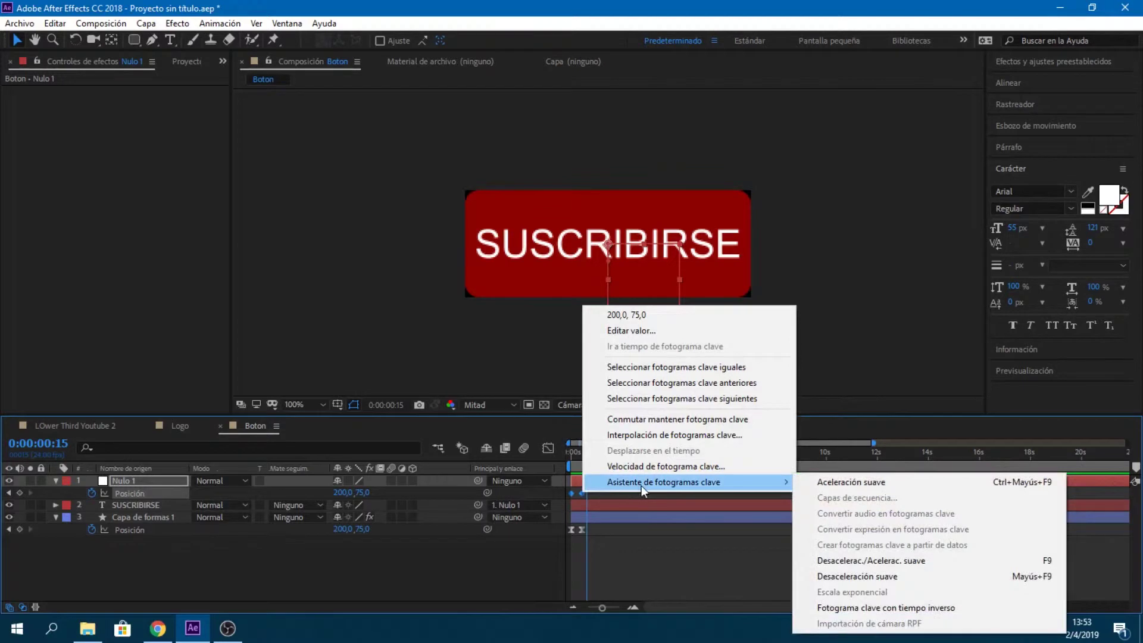
left_click(896, 561)
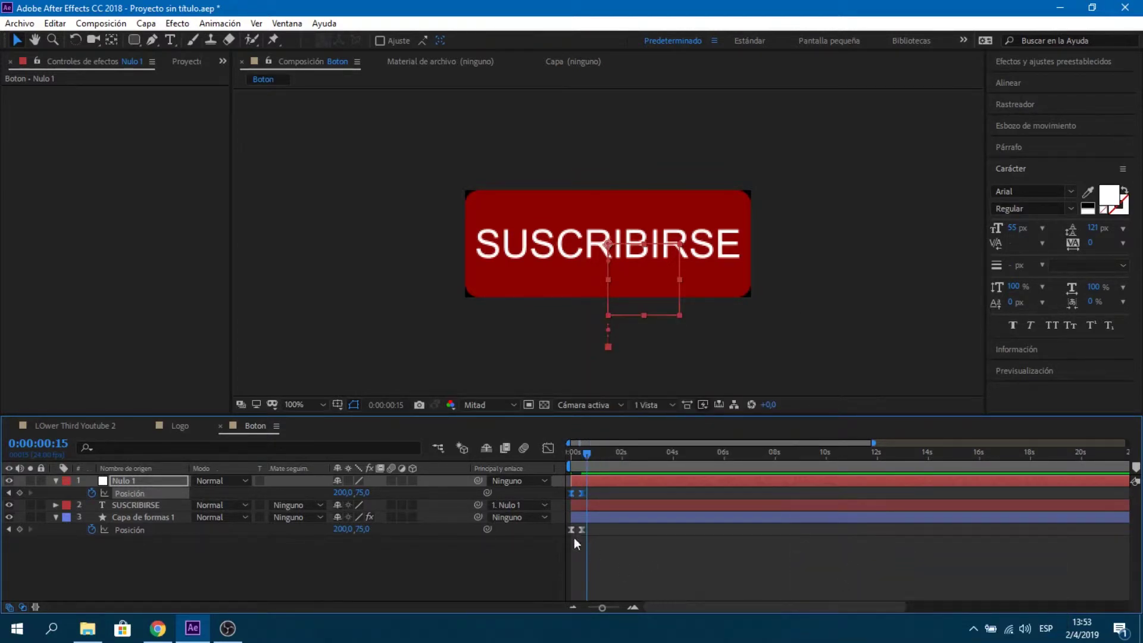
- In the speed graph, lengthen the 10f landing keyframe's ease-in influence for a gradual settle
left_click(548, 449)
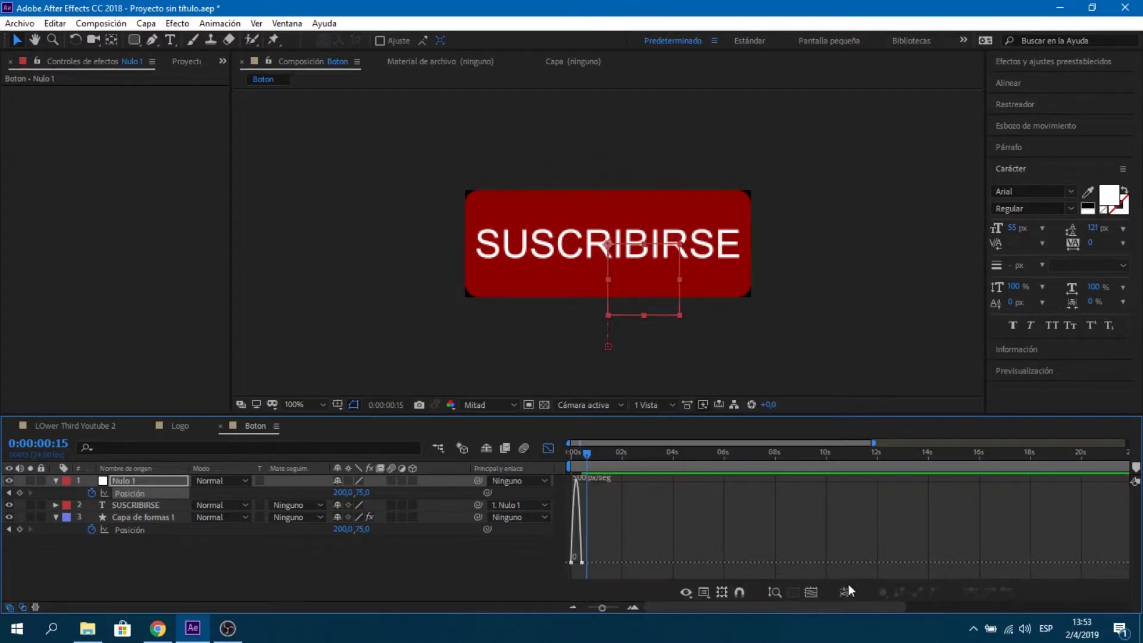
left_click(812, 591)
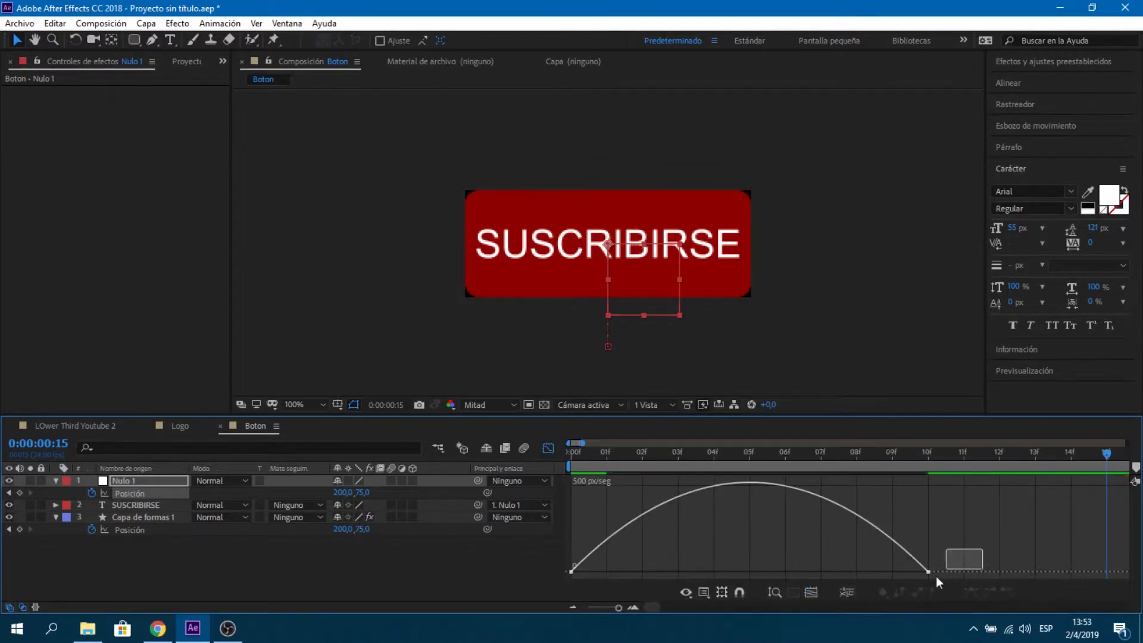
left_click_drag(936, 576, 900, 585)
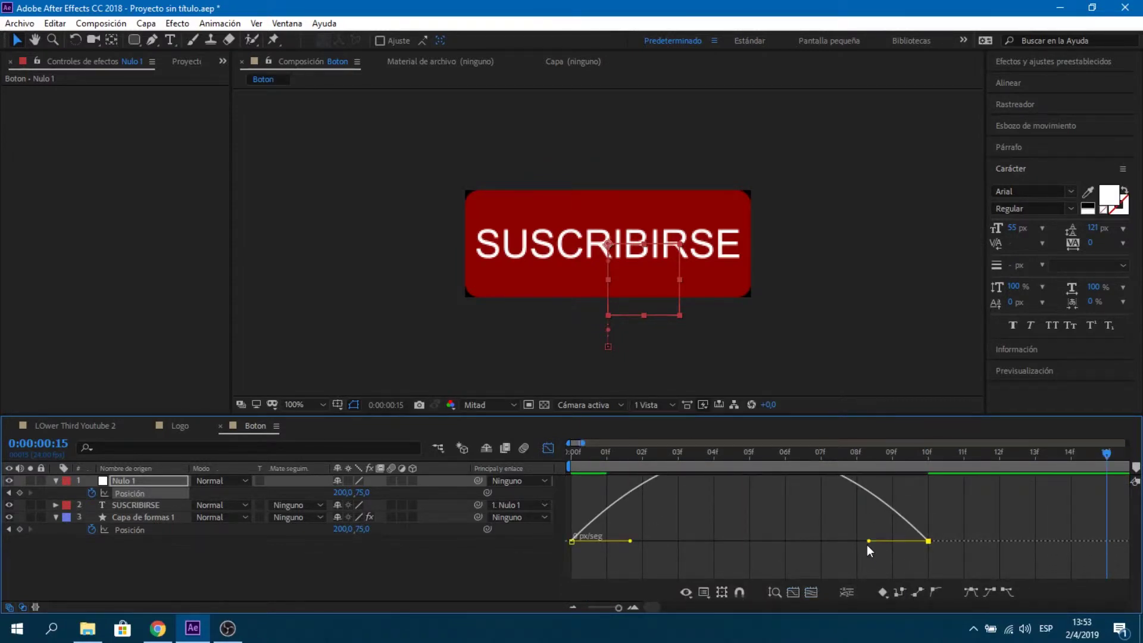
left_click_drag(868, 541, 718, 539)
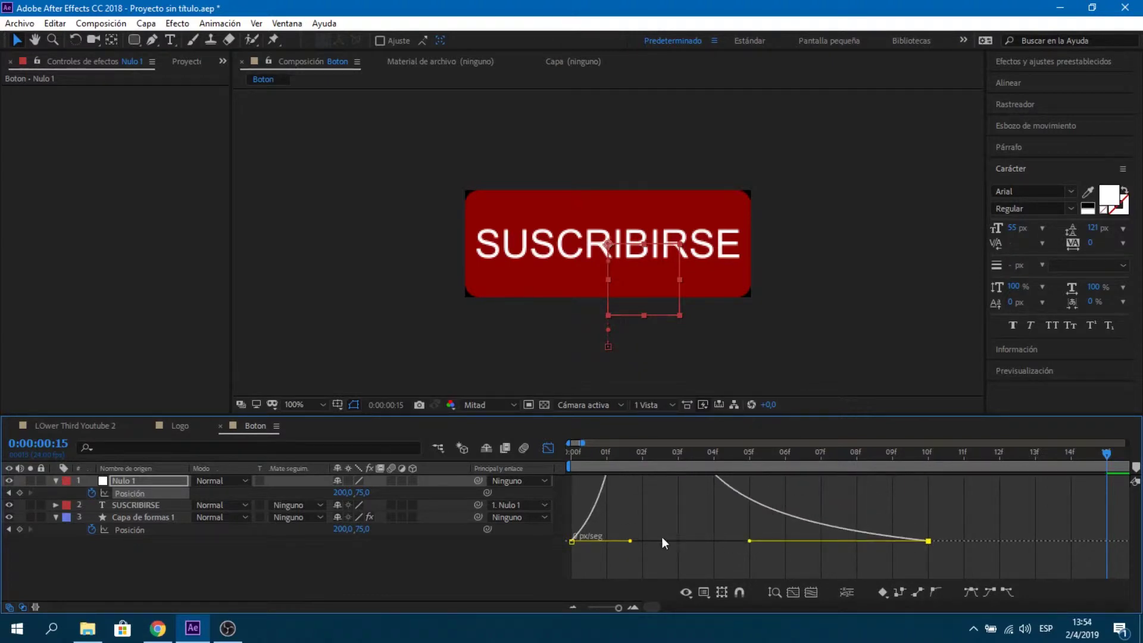
left_click(549, 448)
- Preview the text entrance, then add a hold Position keyframe on Nulo 1 at 0:00:03:00
left_click(604, 606)
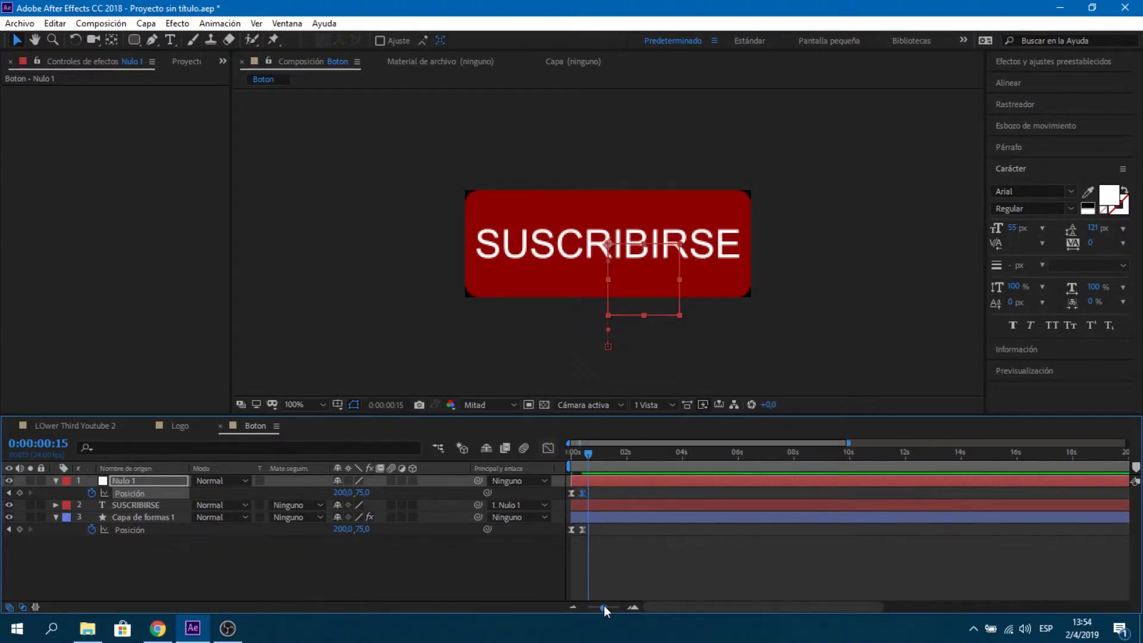
left_click_drag(586, 455, 555, 458)
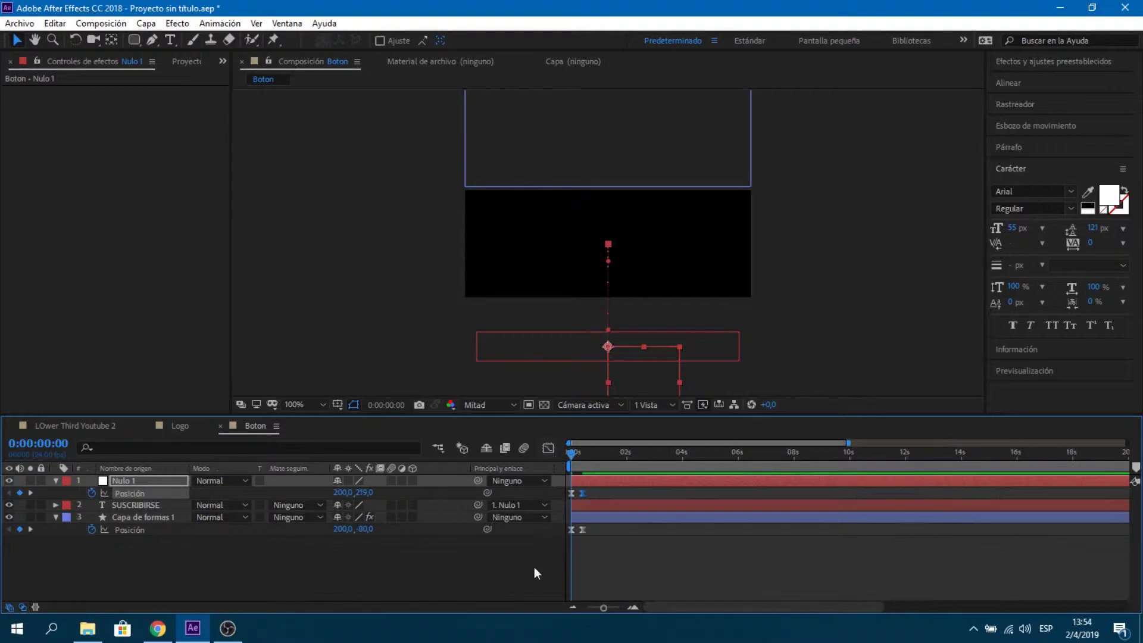
key("space")
key("space")
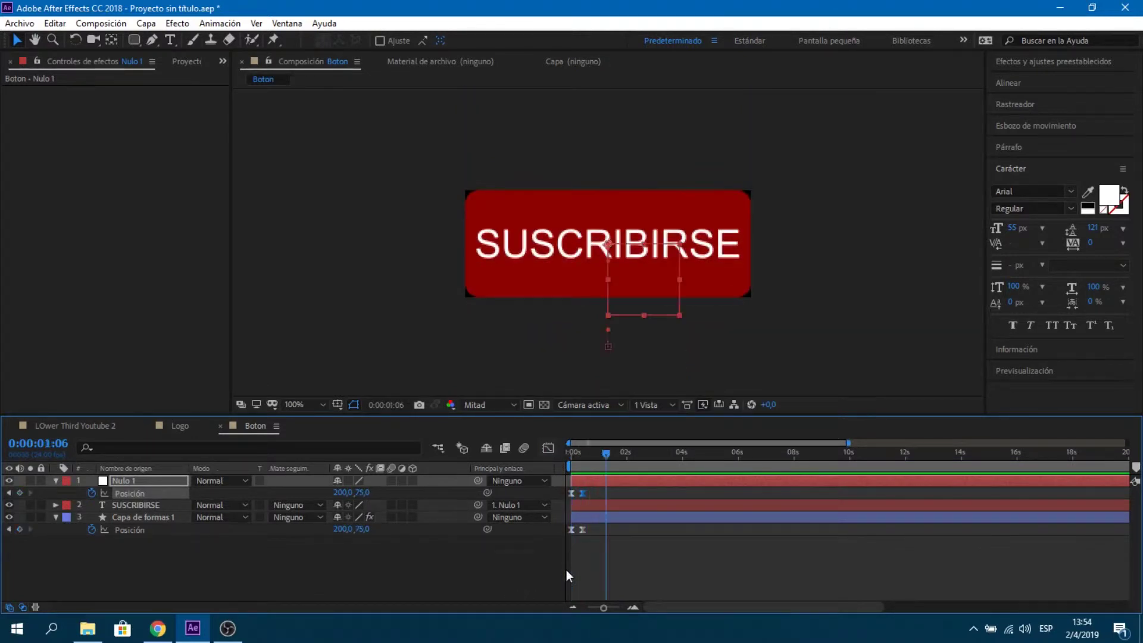
left_click(610, 606)
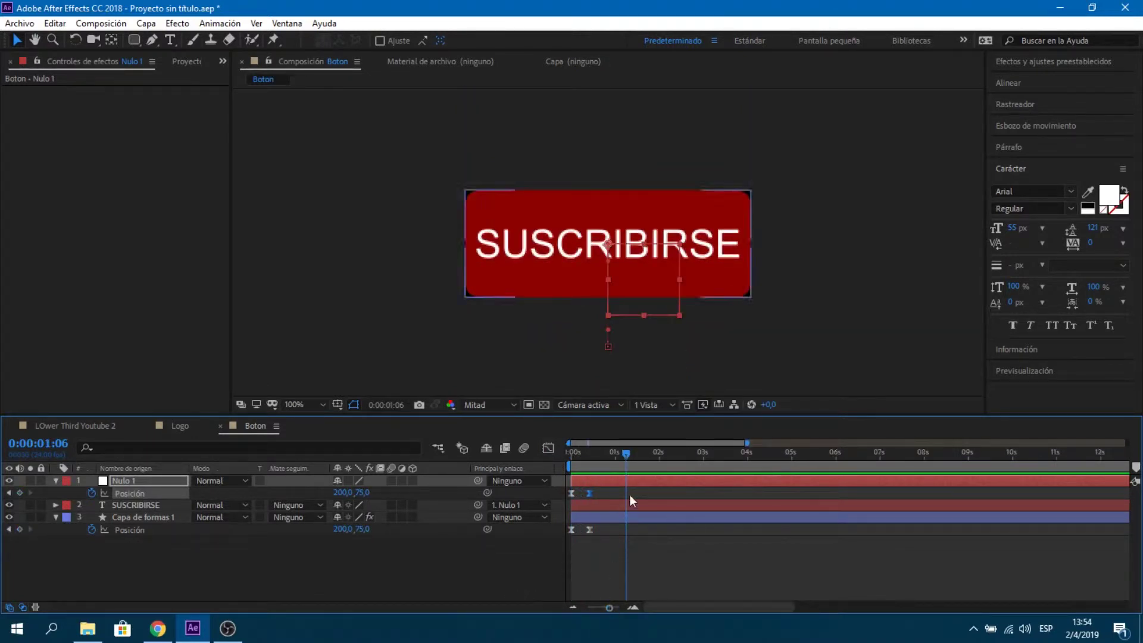
left_click_drag(626, 456, 703, 453)
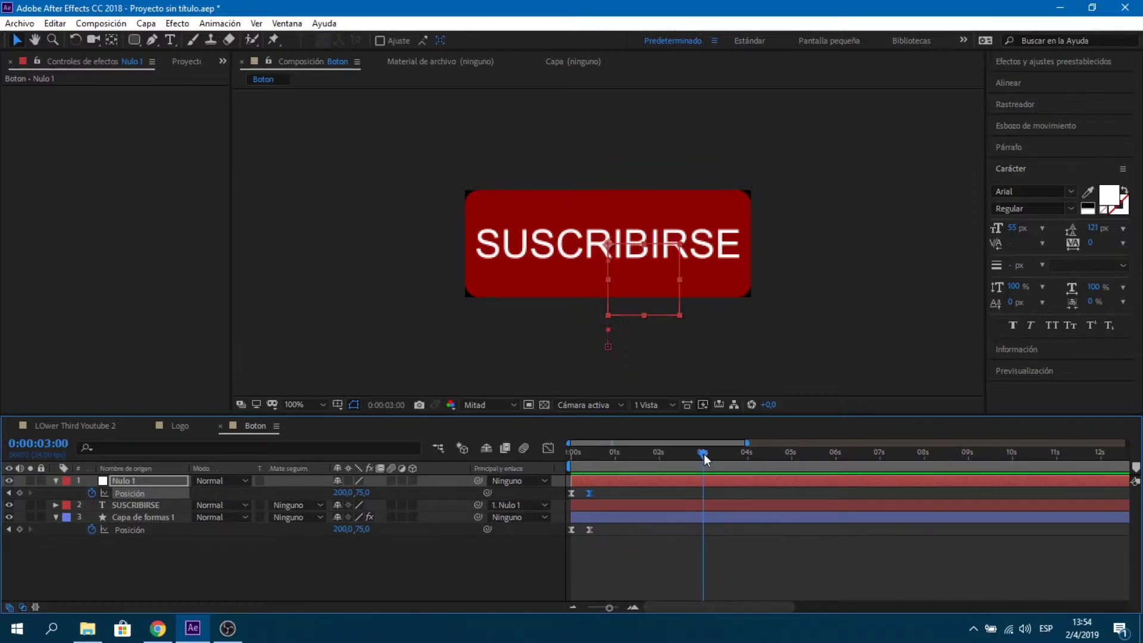
left_click(21, 491)
- At 0:00:03:10, raise Nulo 1 to Y -105 so SUSCRIBIRSE exits upward
key("shift+Page_Down")
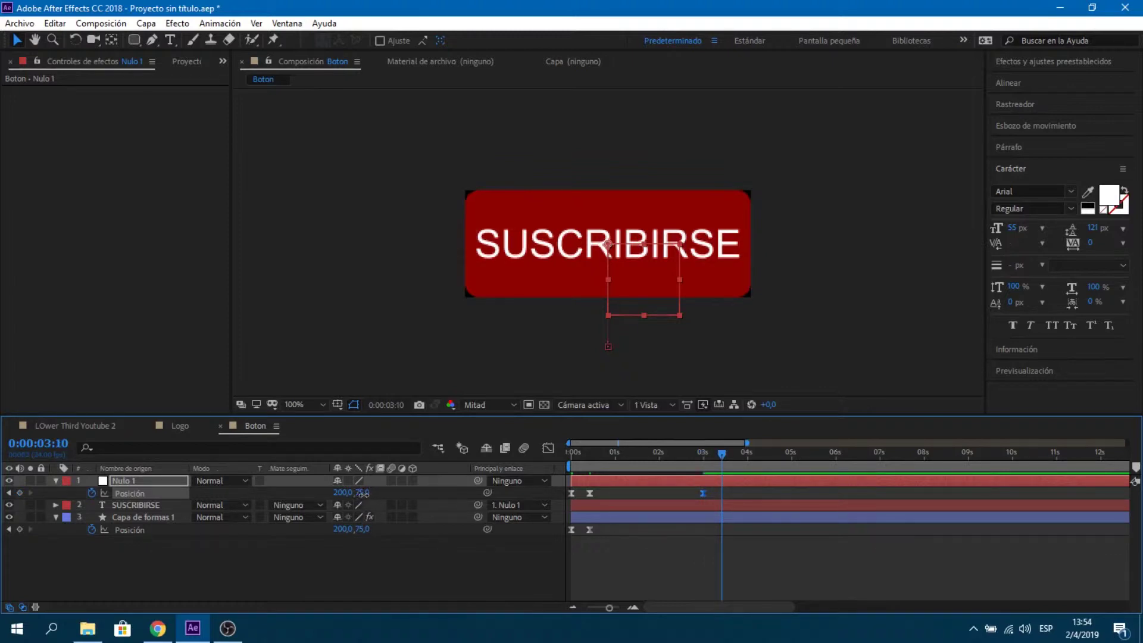
left_click_drag(363, 493, 356, 495)
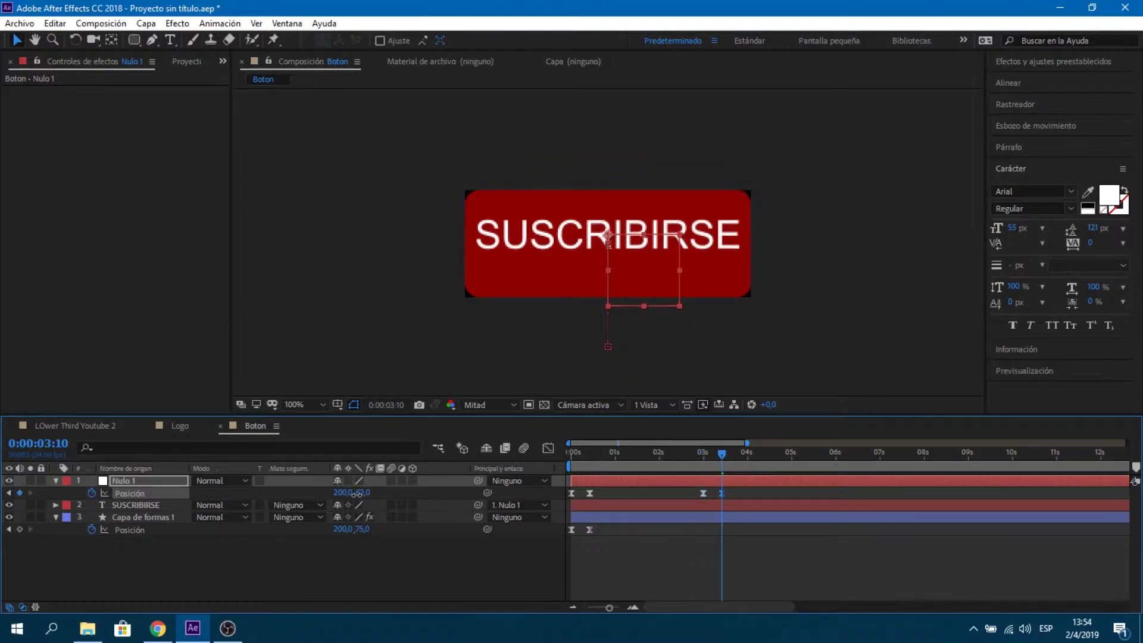
left_click_drag(356, 494, 244, 489)
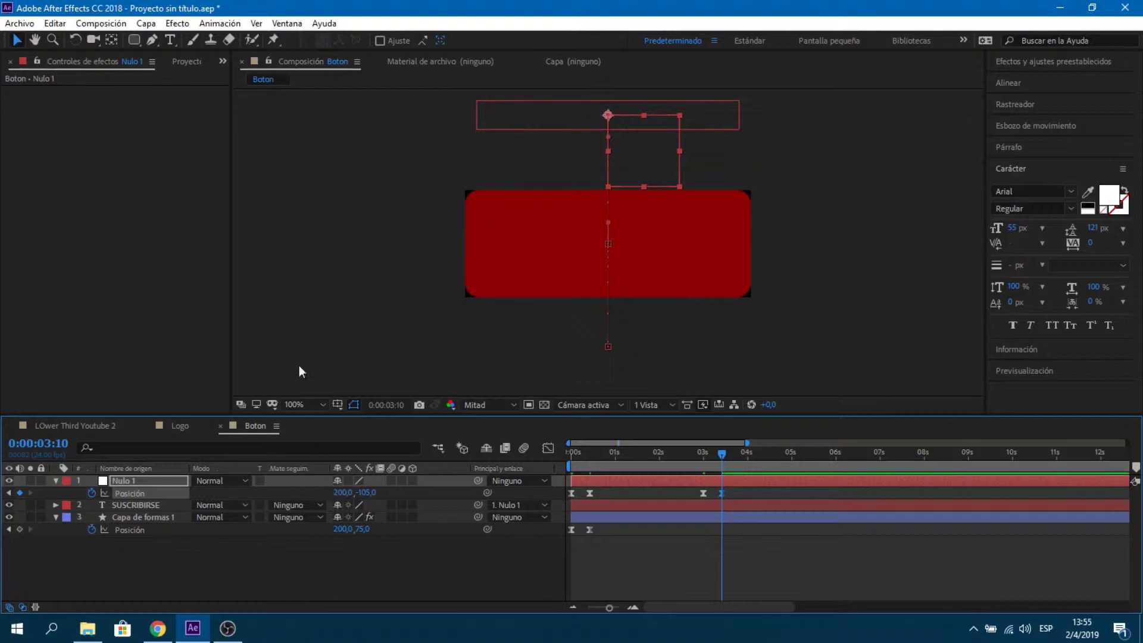
- Create a white SUSCRITO text layer centred on the red button, above SUSCRIBIRSE
left_click(170, 41)
left_click(579, 237)
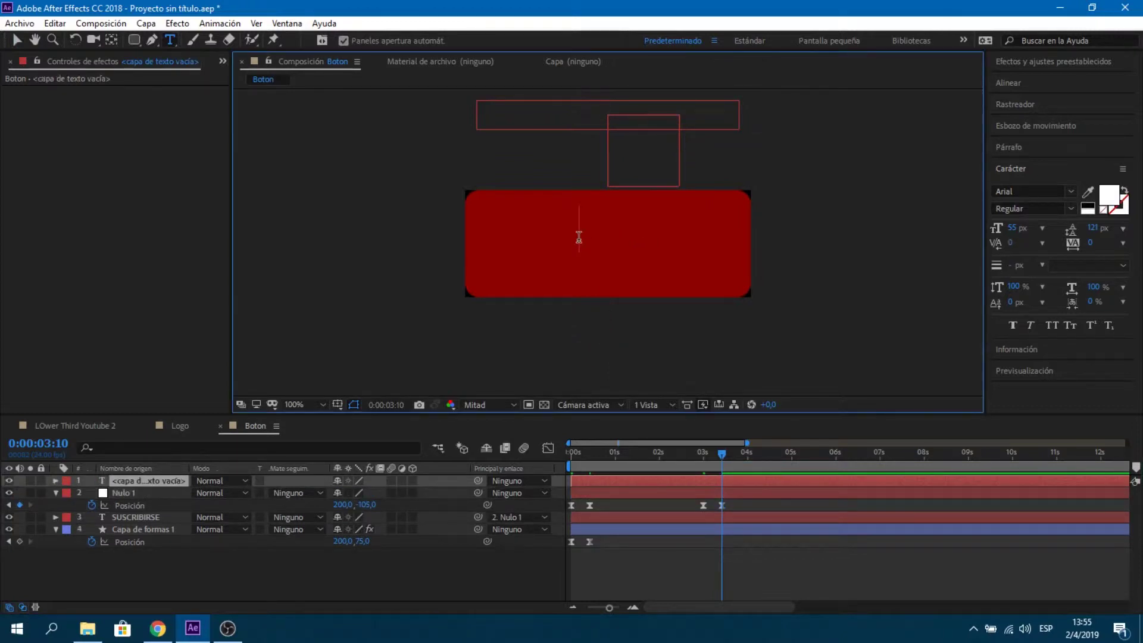
type("SU")
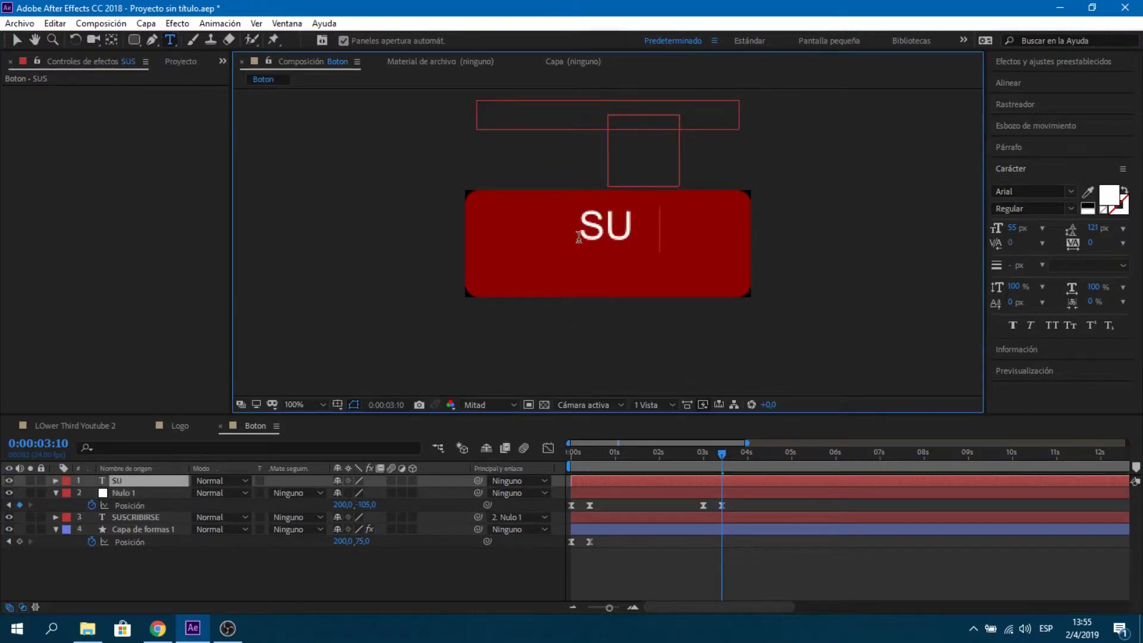
type("SCRITO")
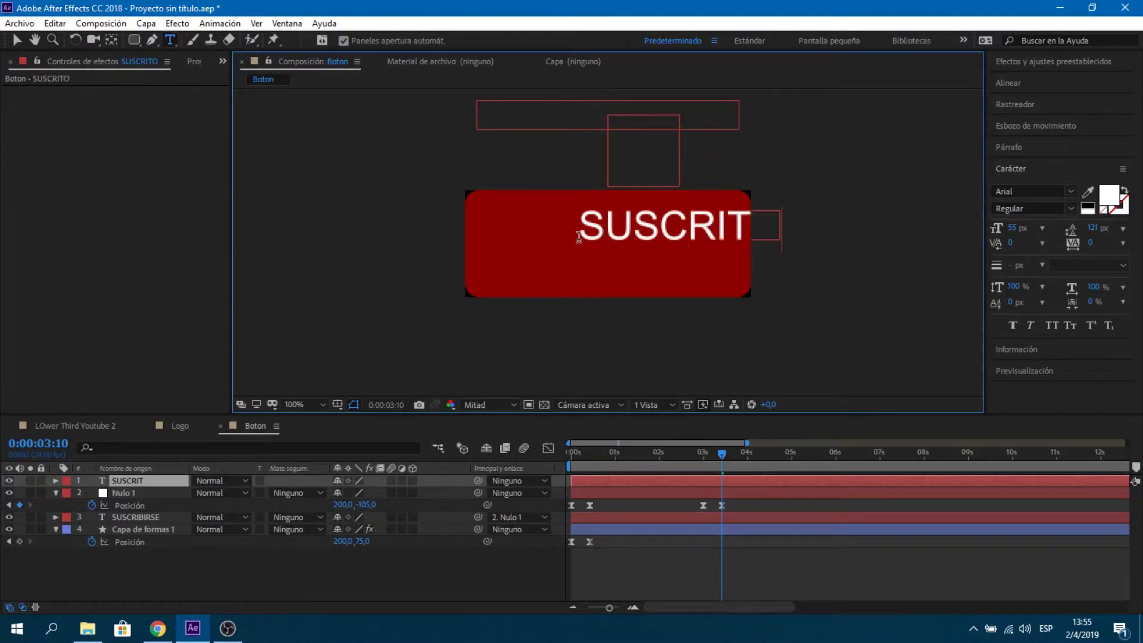
left_click(16, 41)
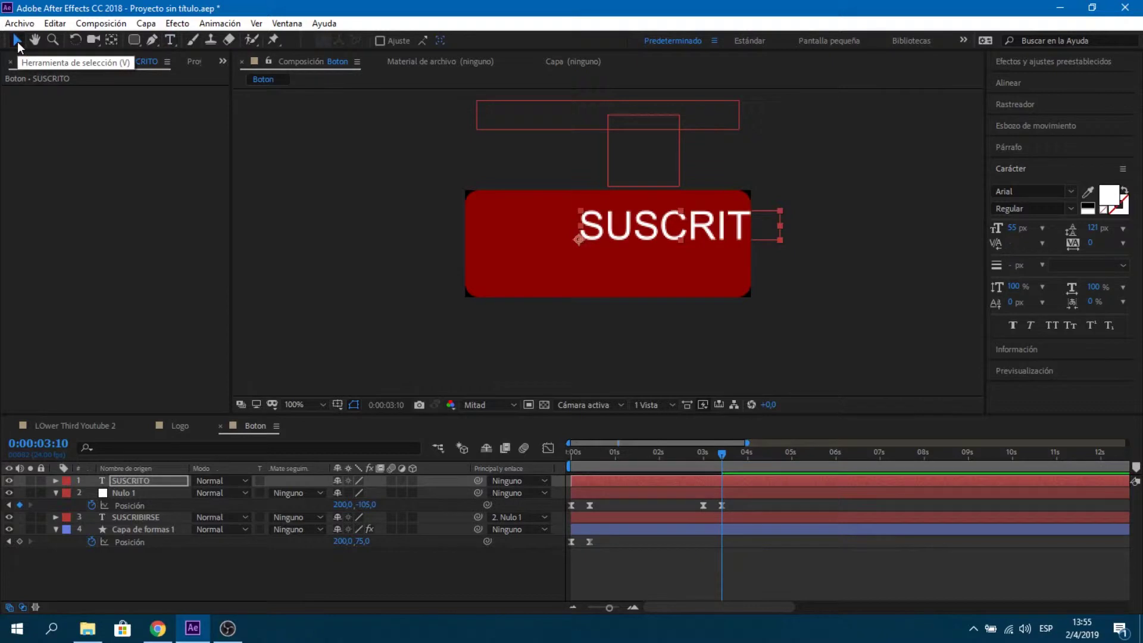
key("Caps_Lock")
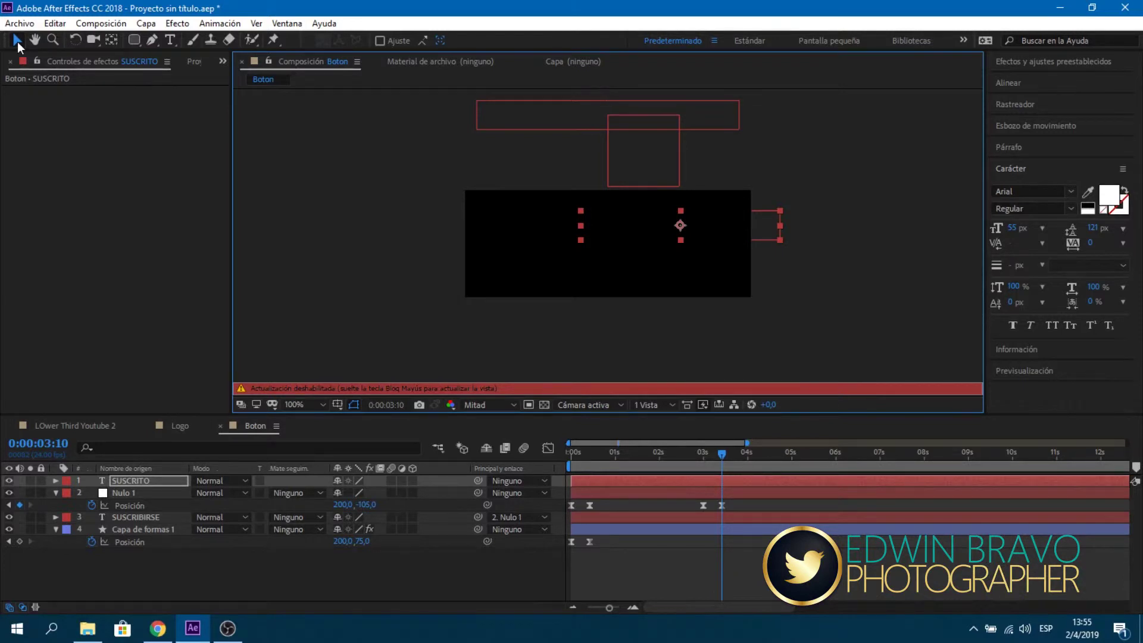
key("Caps_Lock")
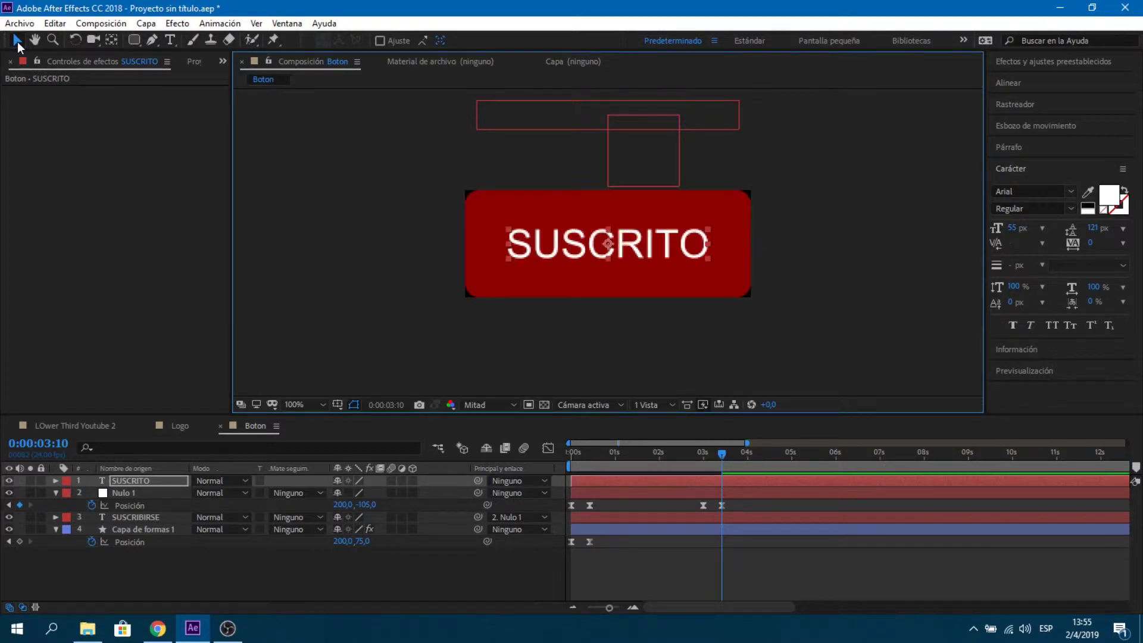
left_click(125, 493)
left_click(153, 481)
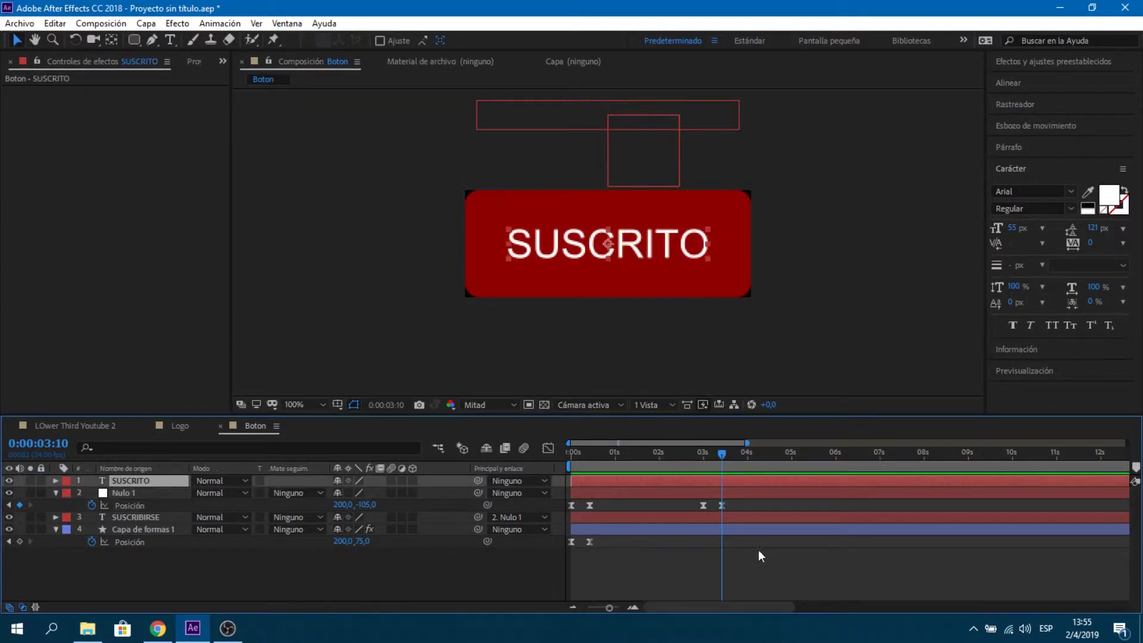
left_click(723, 506)
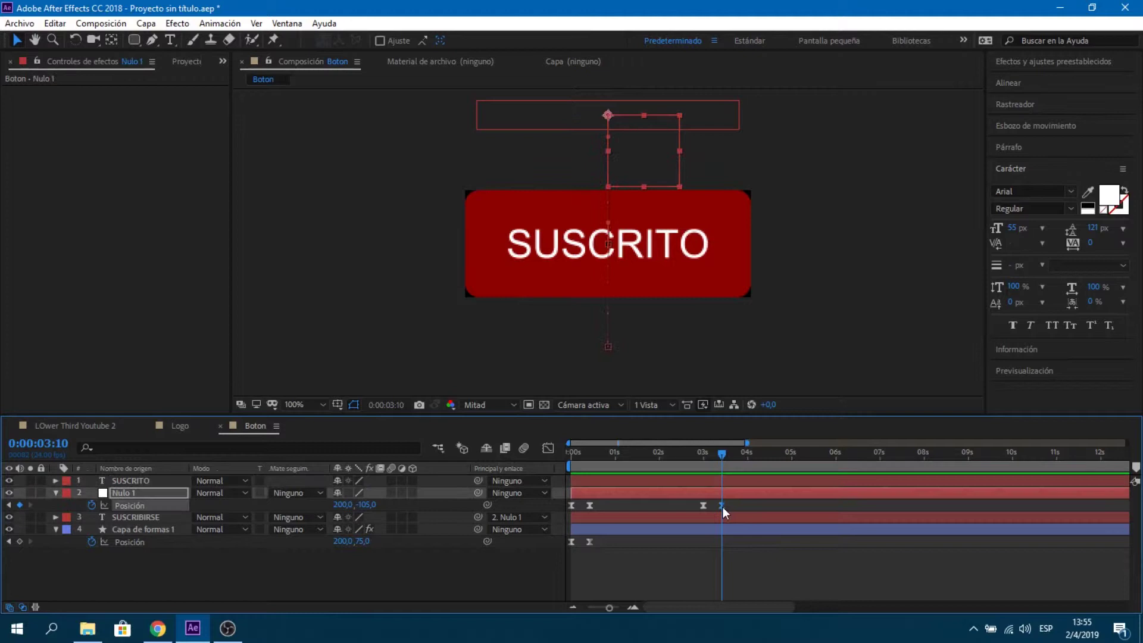
- Parent SUSCRITO to Nulo 1 and preview from around 0:00:03:23 to check the text swap
left_click(163, 480)
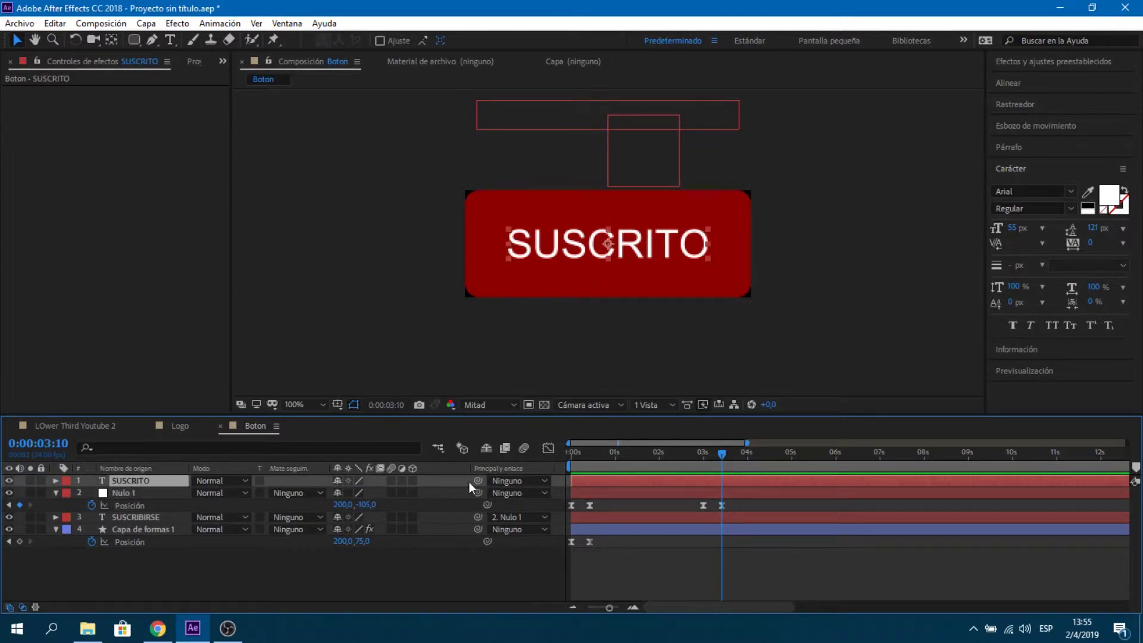
left_click_drag(477, 482, 172, 493)
left_click_drag(720, 453, 745, 454)
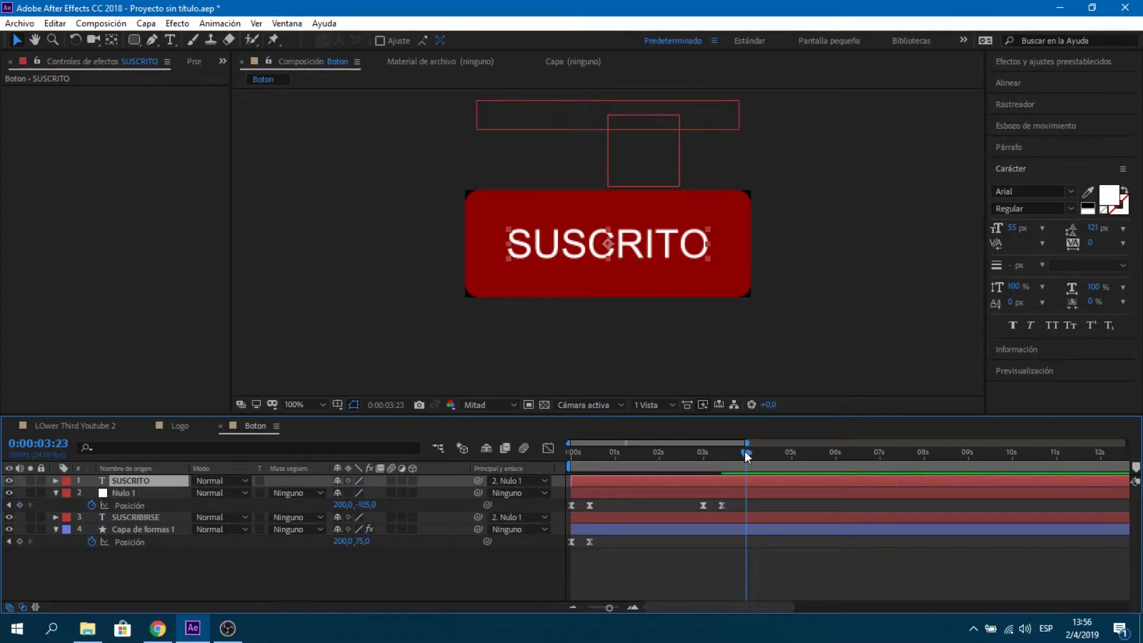
left_click(736, 529)
key("space")
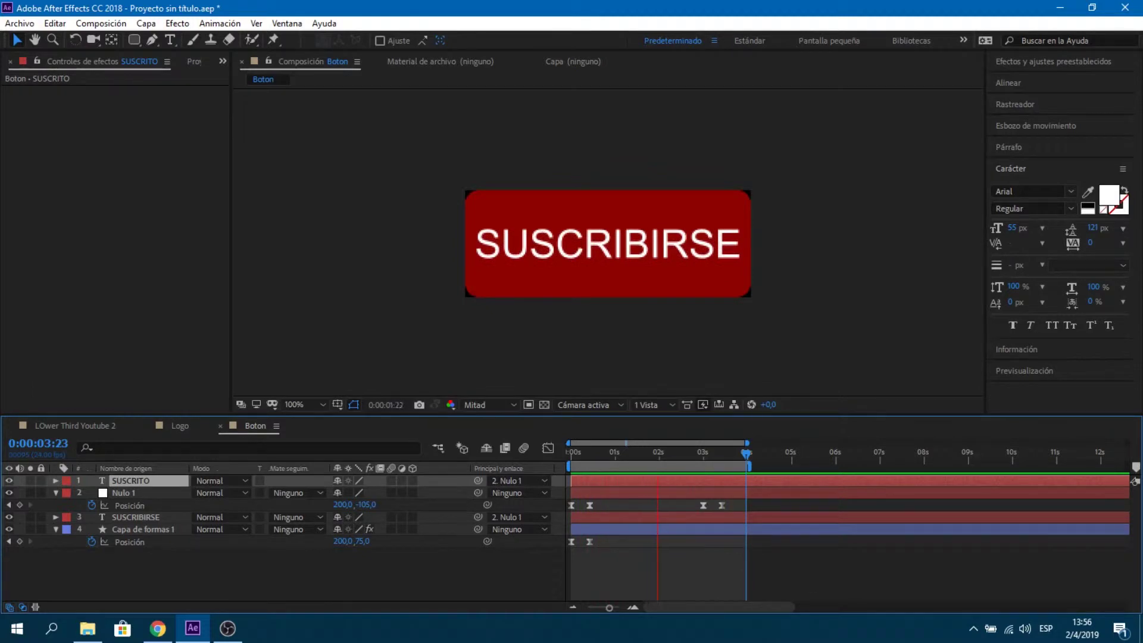
key("space")
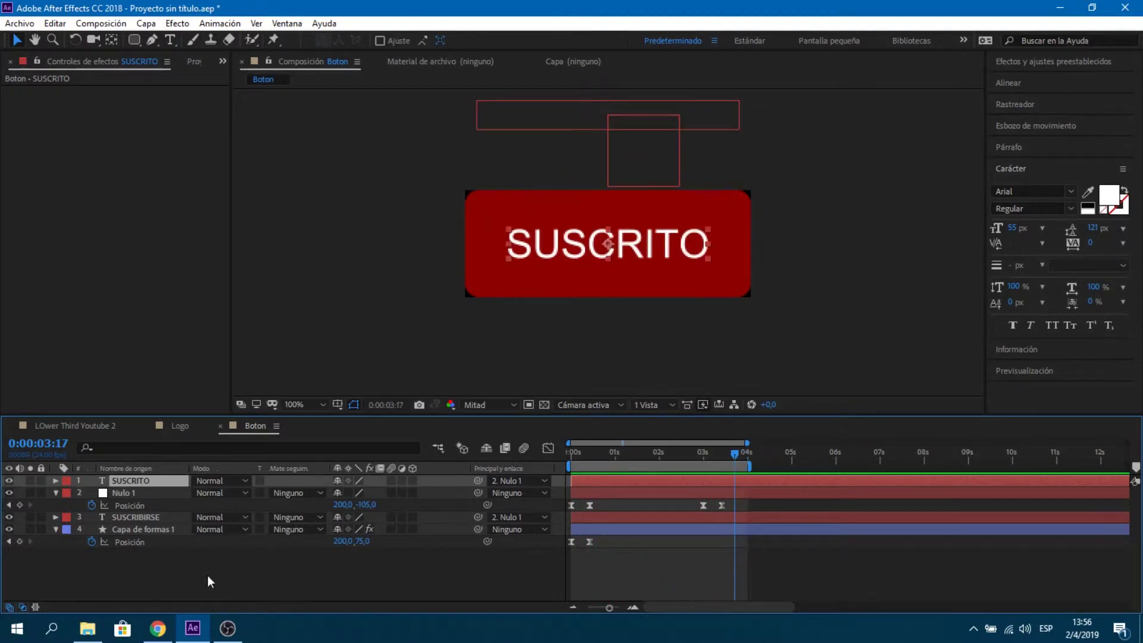
- Scrub around 3 seconds to compare SUSCRIBIRSE and SUSCRITO, landing on Nulo 1's 3:00 keyframe
left_click(167, 530)
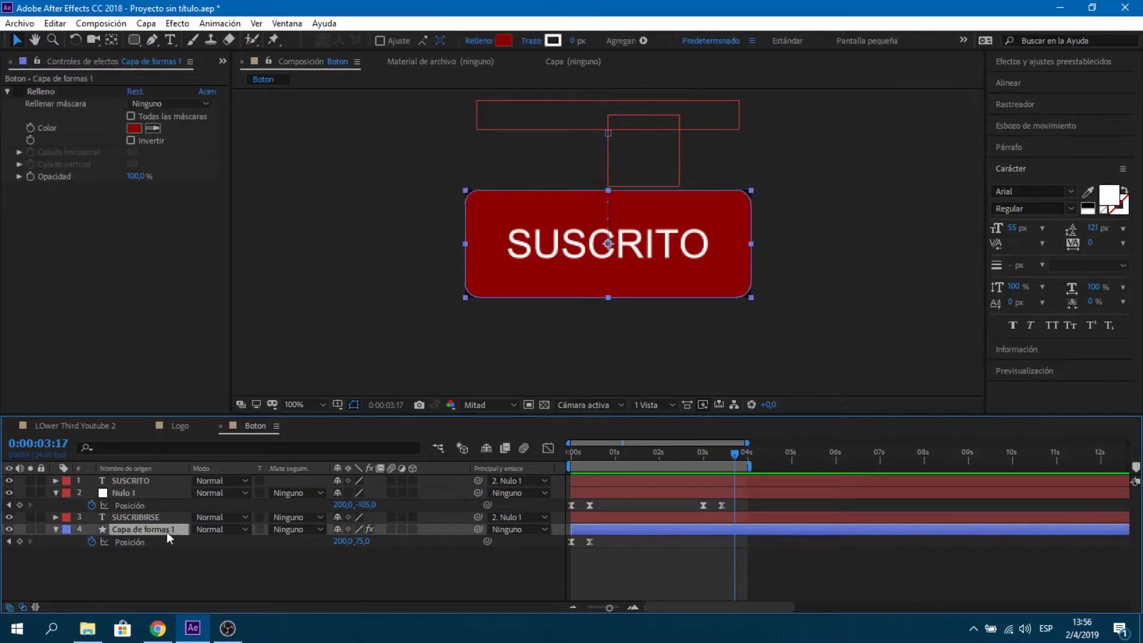
left_click(734, 452)
left_click_drag(724, 456, 702, 462)
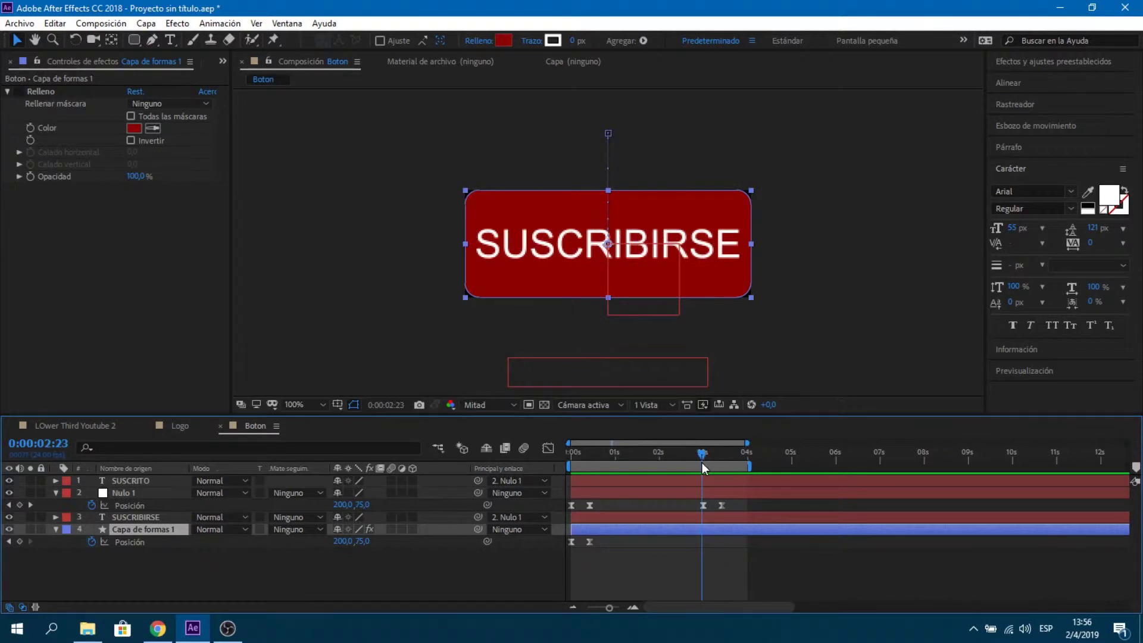
left_click_drag(702, 462, 721, 466)
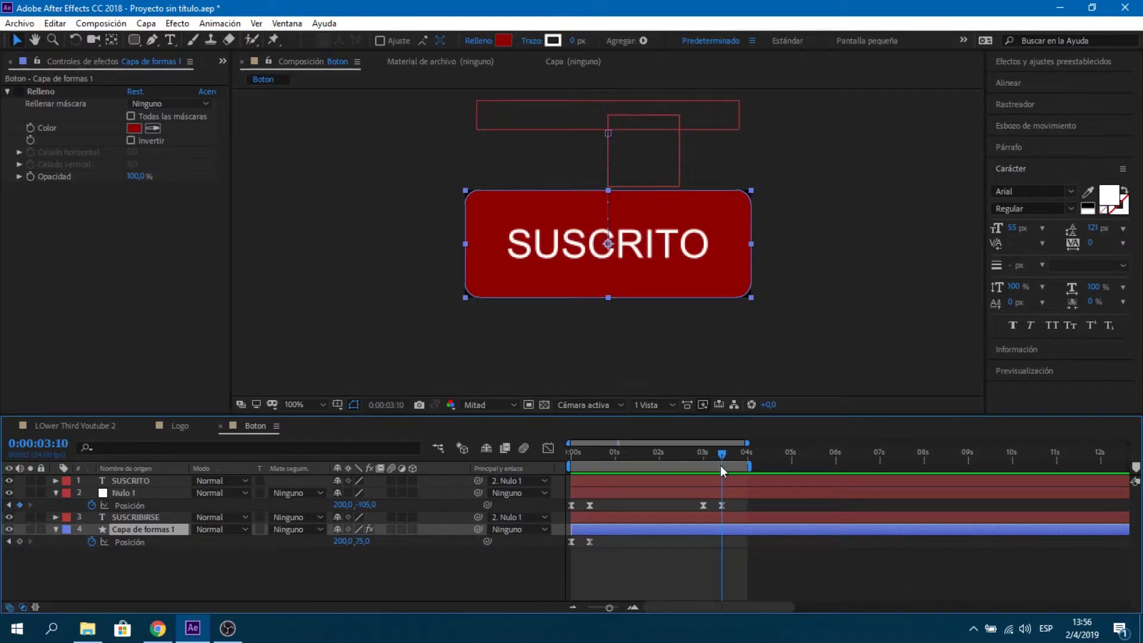
left_click_drag(721, 466, 707, 474)
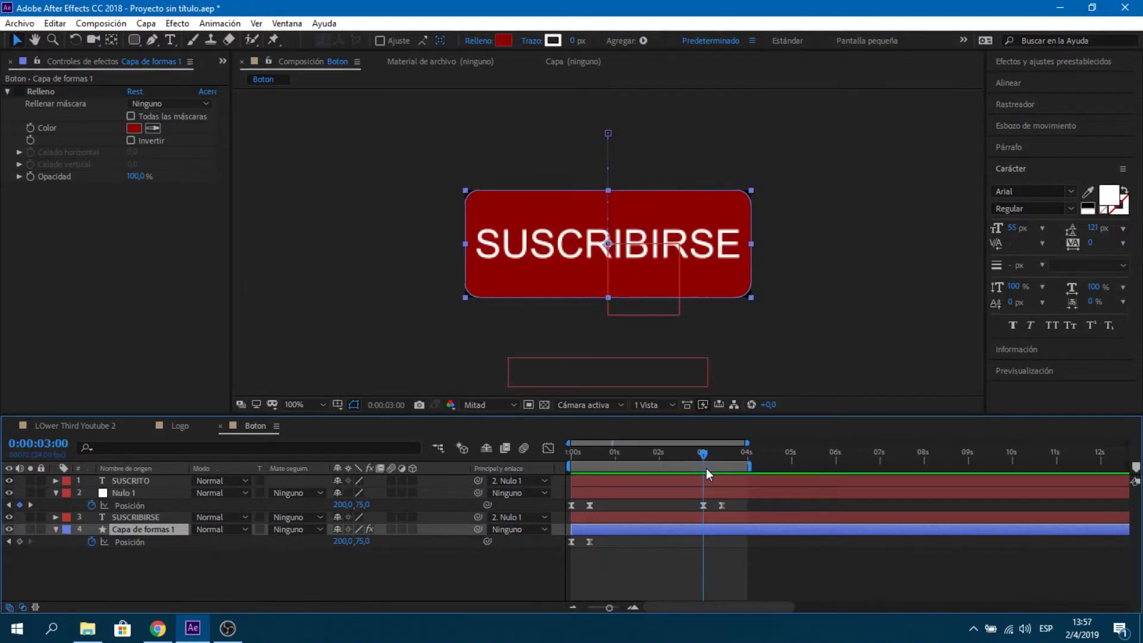
left_click(704, 505)
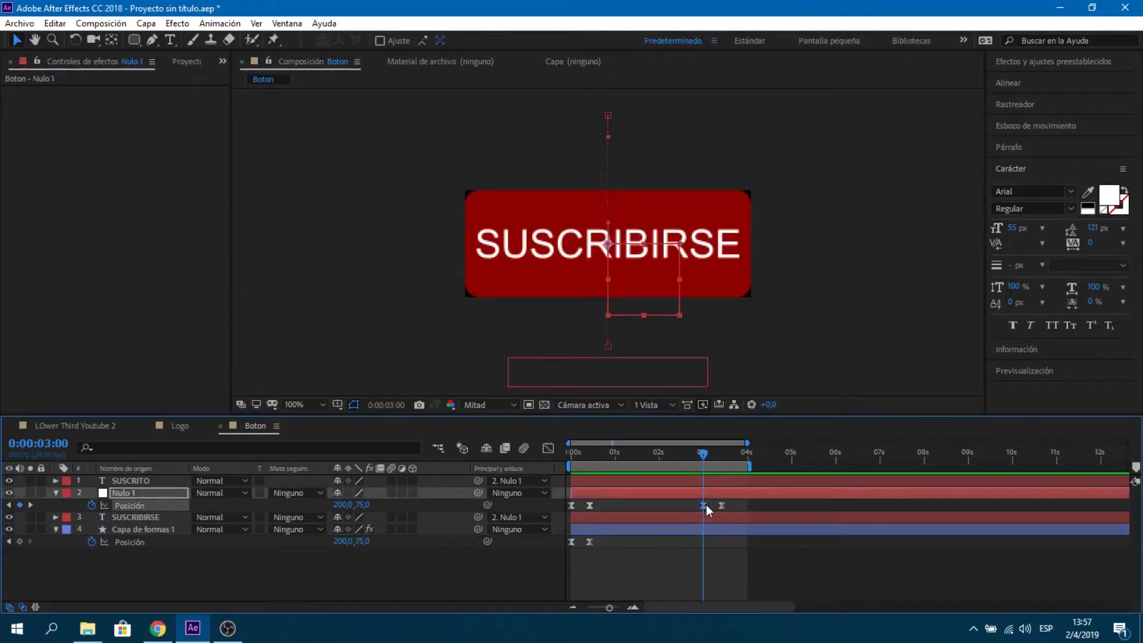
left_click(156, 530)
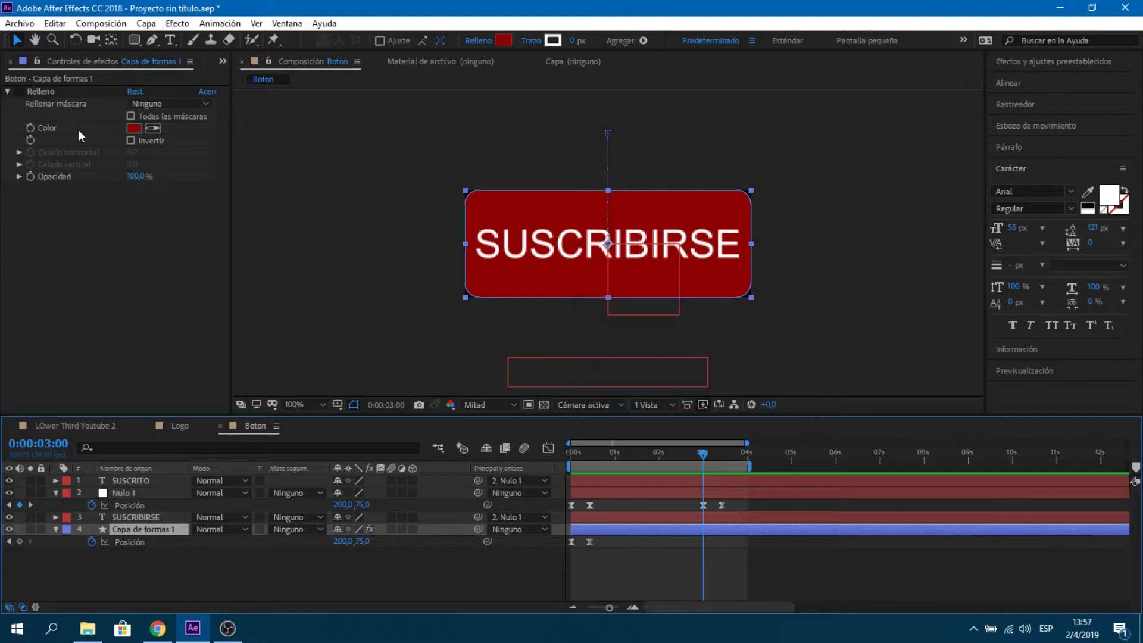
- Add Relleno Color keyframes on the button shape at 0:00:03:00 and 0:00:03:10
left_click(29, 127)
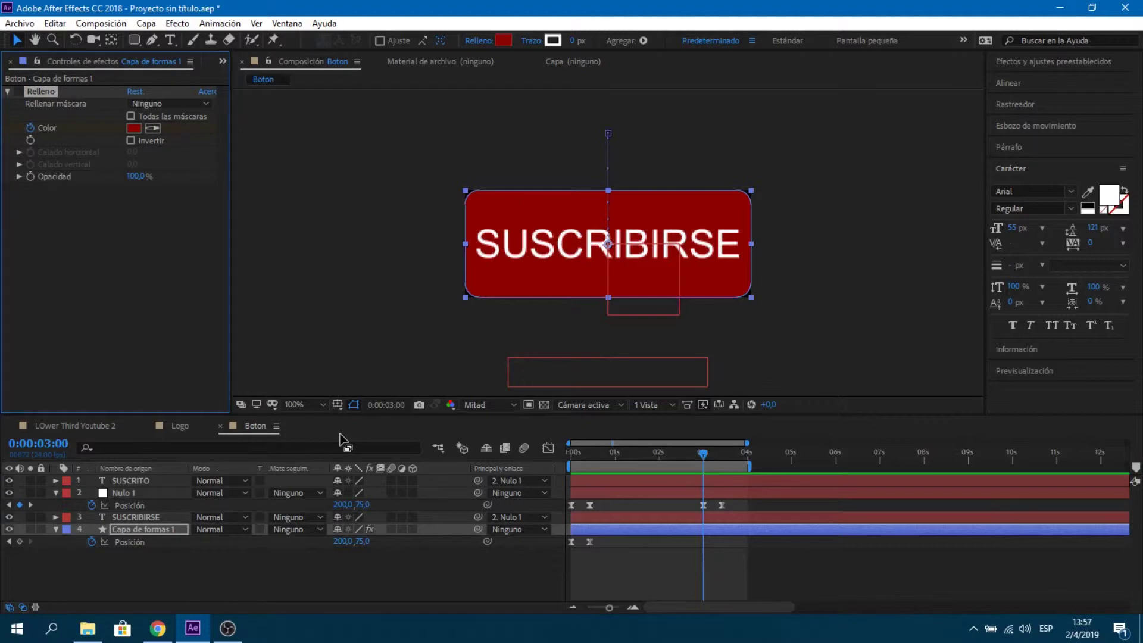
left_click_drag(342, 441, 344, 439)
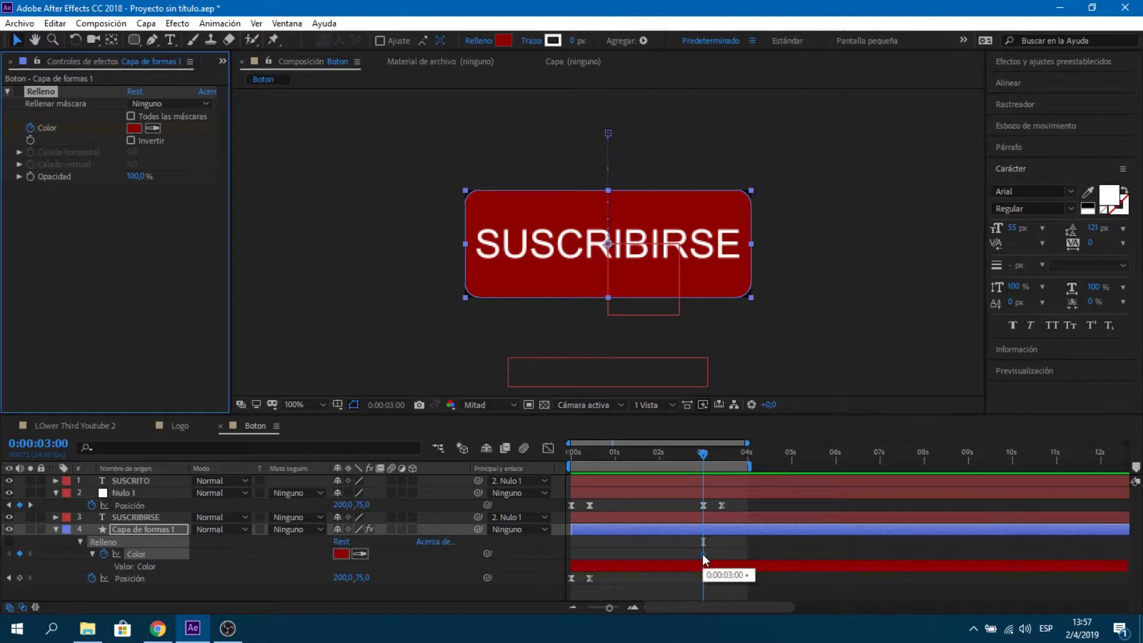
left_click(706, 455)
left_click_drag(706, 454, 723, 454)
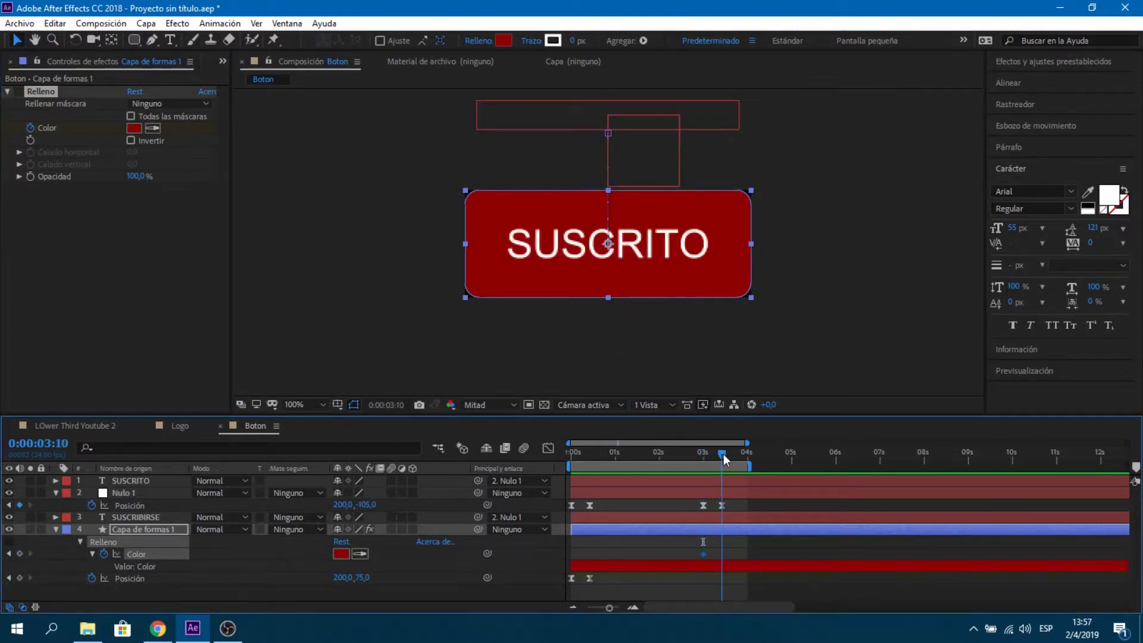
left_click(724, 503)
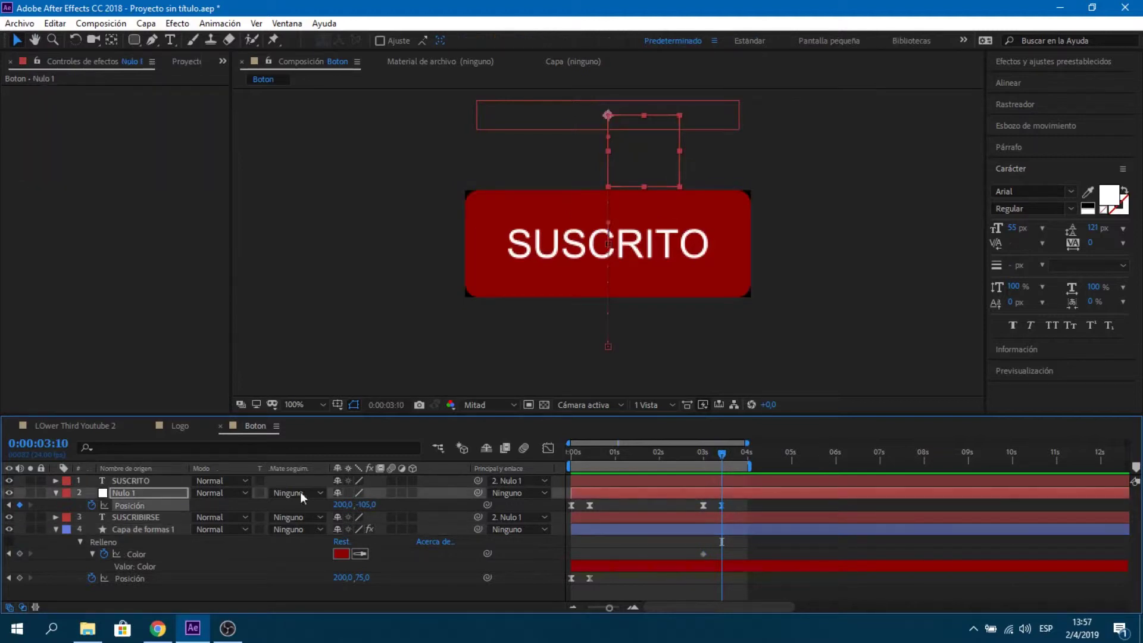
left_click(20, 554)
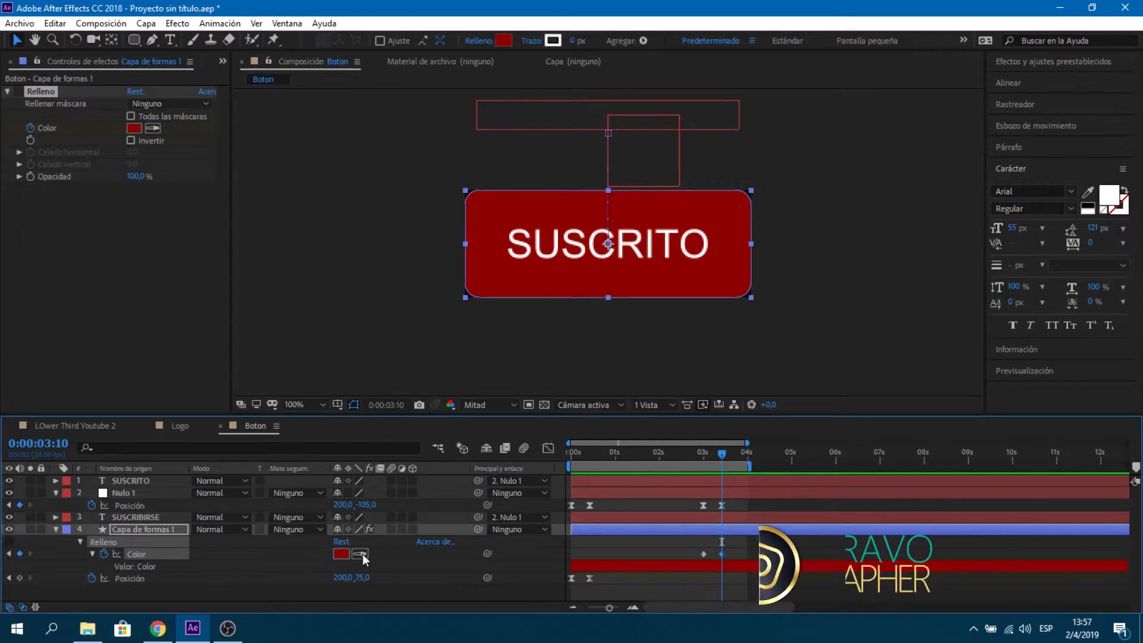
- Set the 3:10 fill colour keyframe to hex 484747 and preview the red-to-grey change
left_click(340, 554)
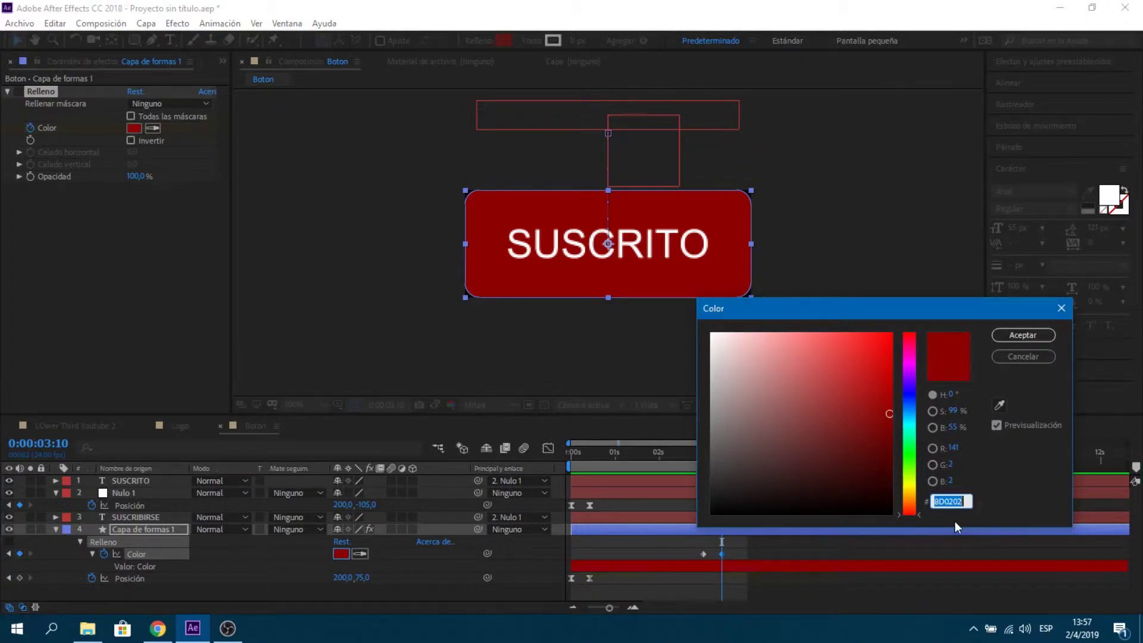
type("48")
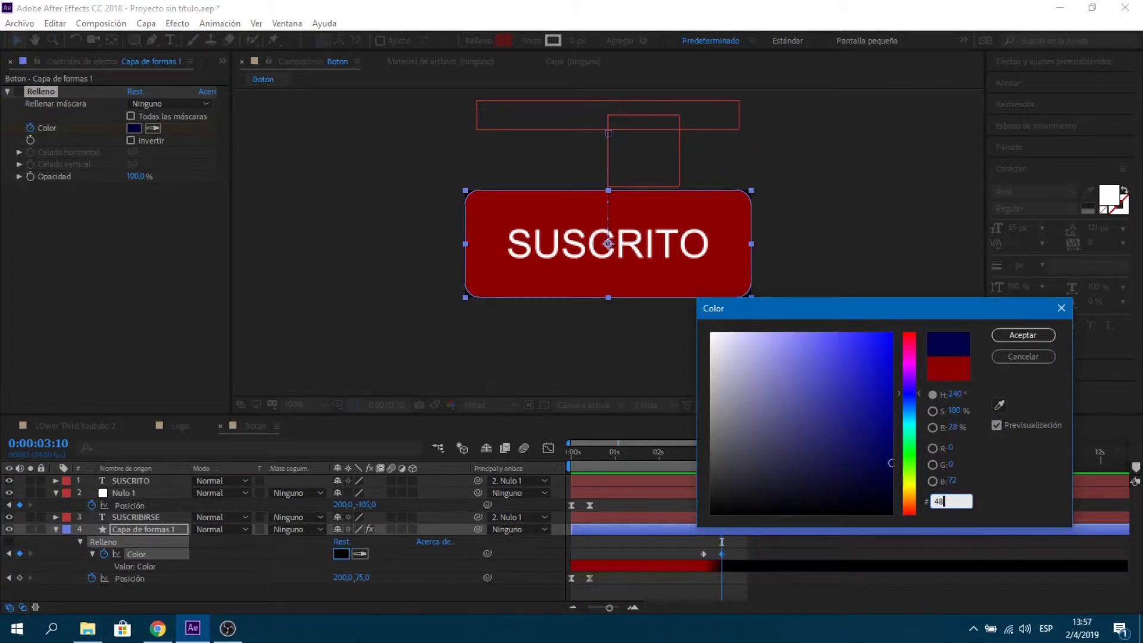
type("4747")
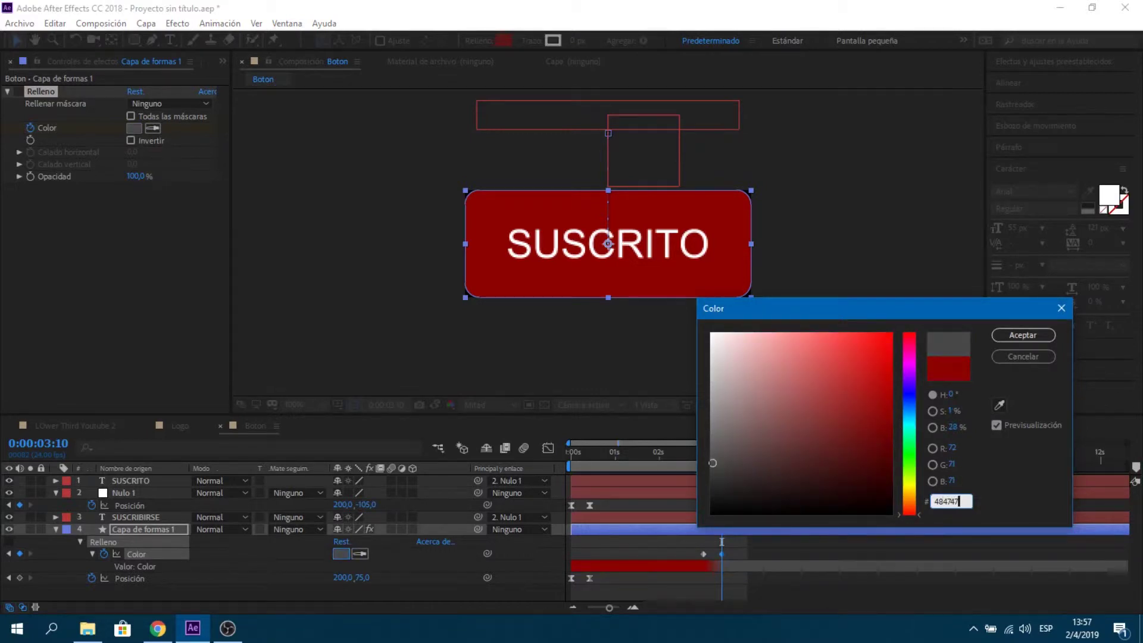
left_click(1035, 335)
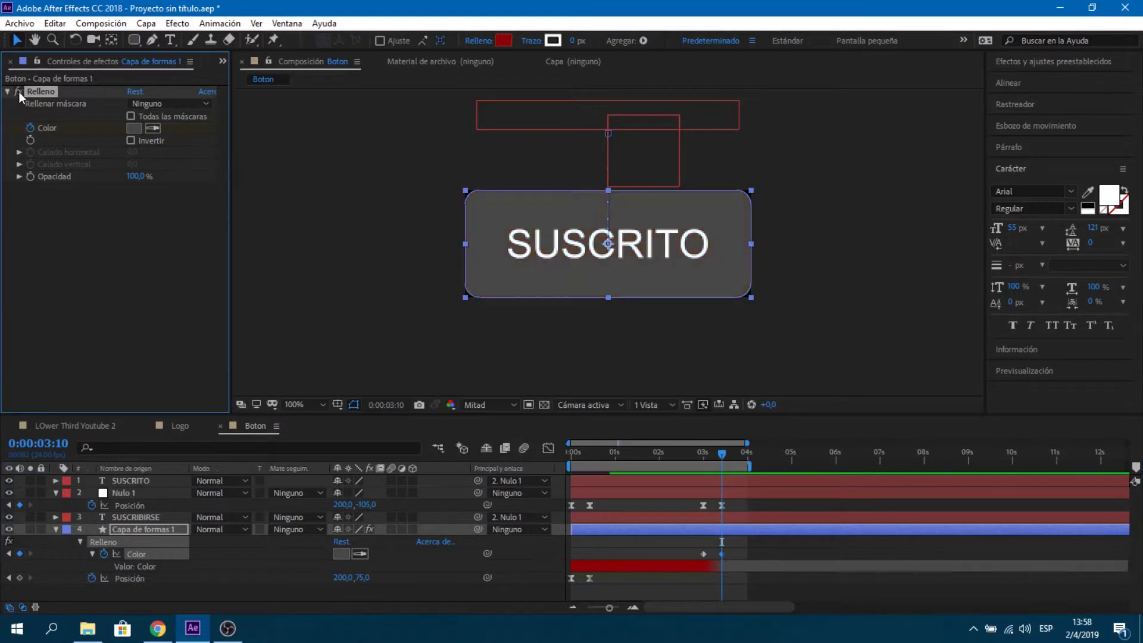
key("space")
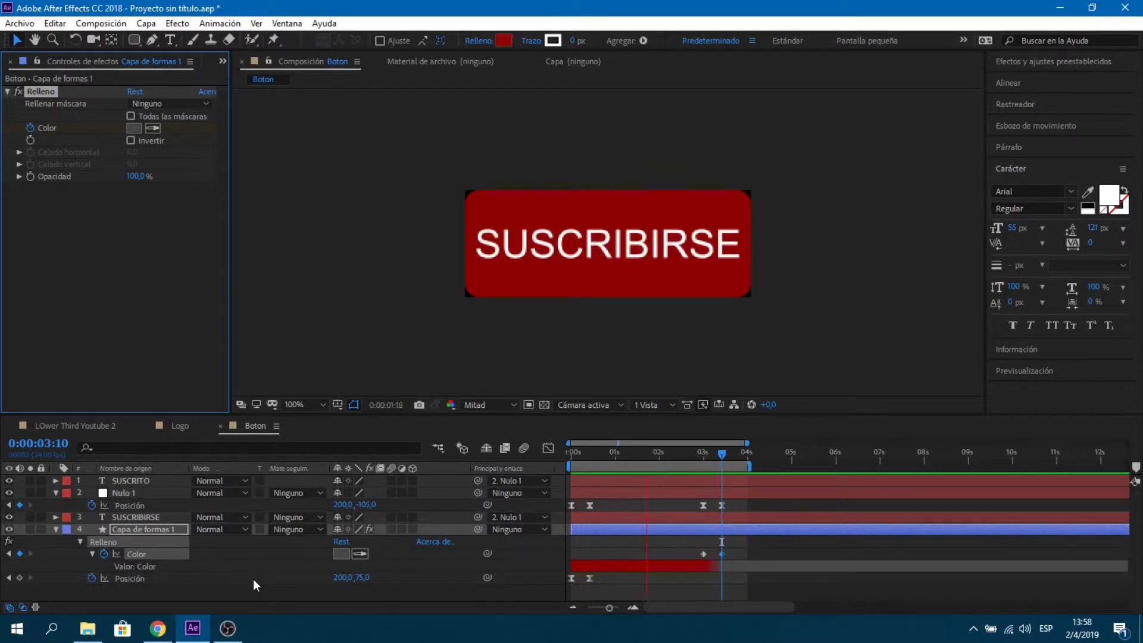
left_click(55, 529)
- Precompose the SUSCRITO, Nulo 1 and SUSCRIBIRSE layers into a new composition named Texto
left_click(55, 493)
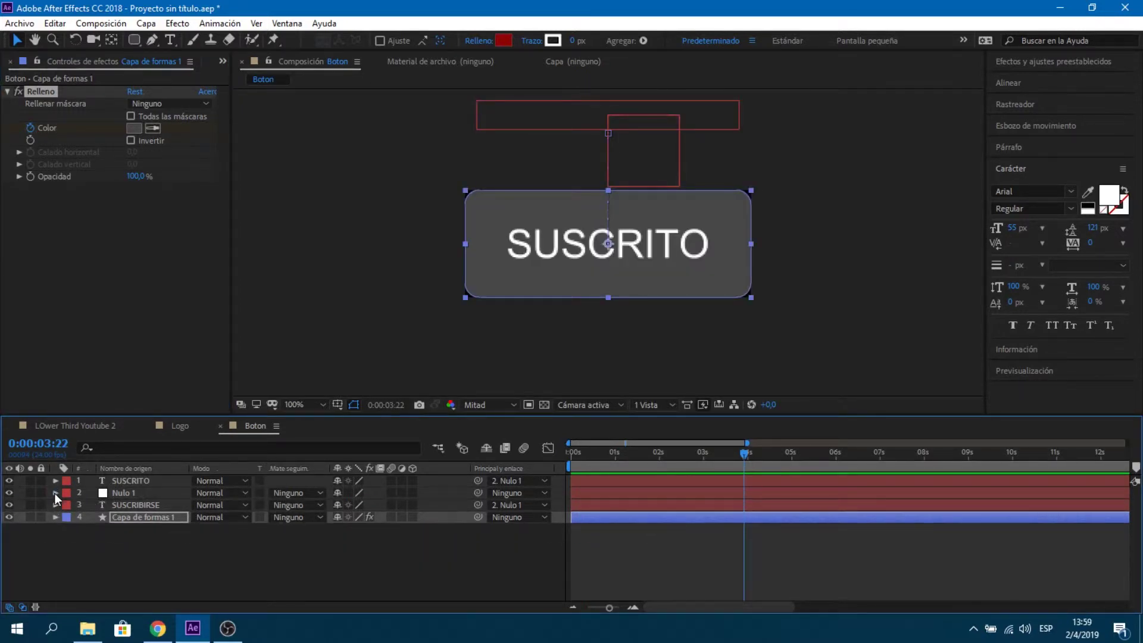
left_click(148, 504)
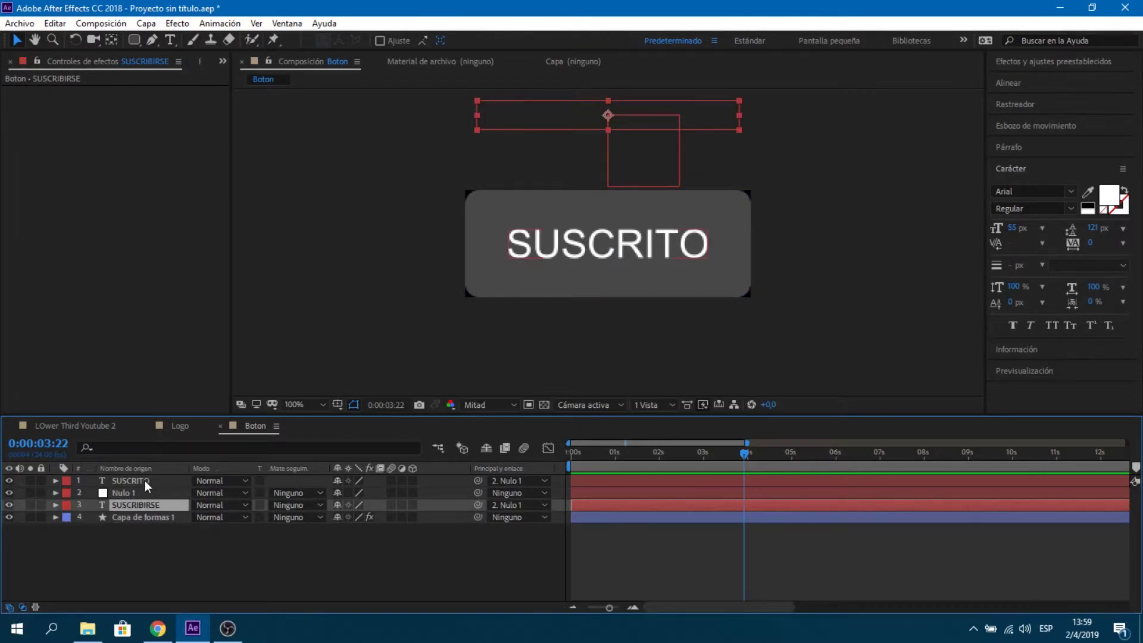
left_click(144, 481, "shift")
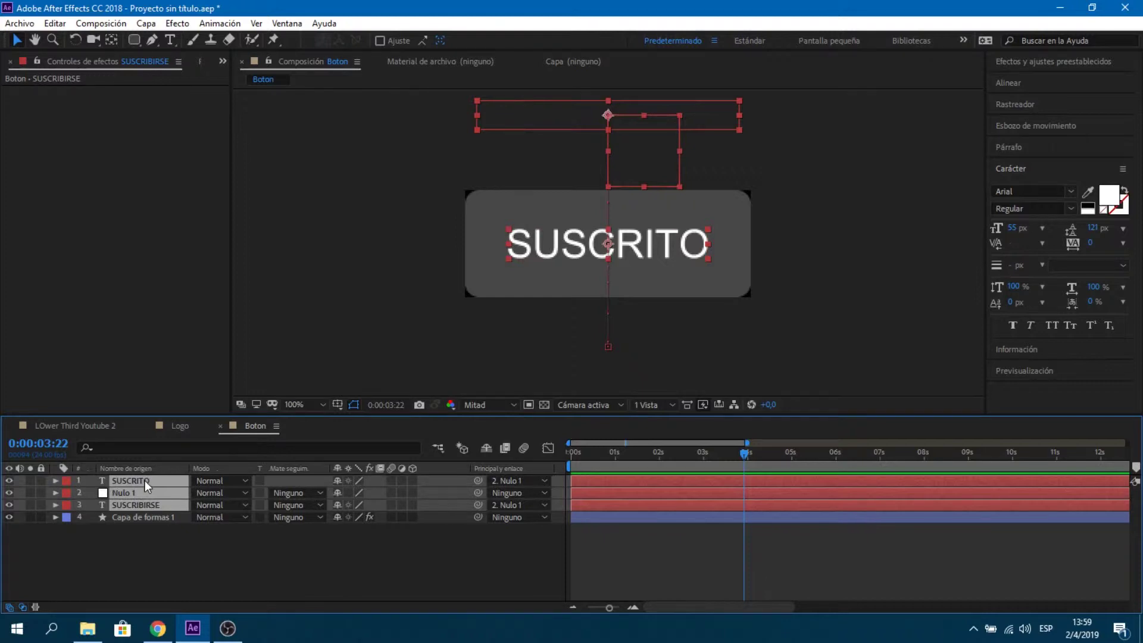
right_click(144, 480)
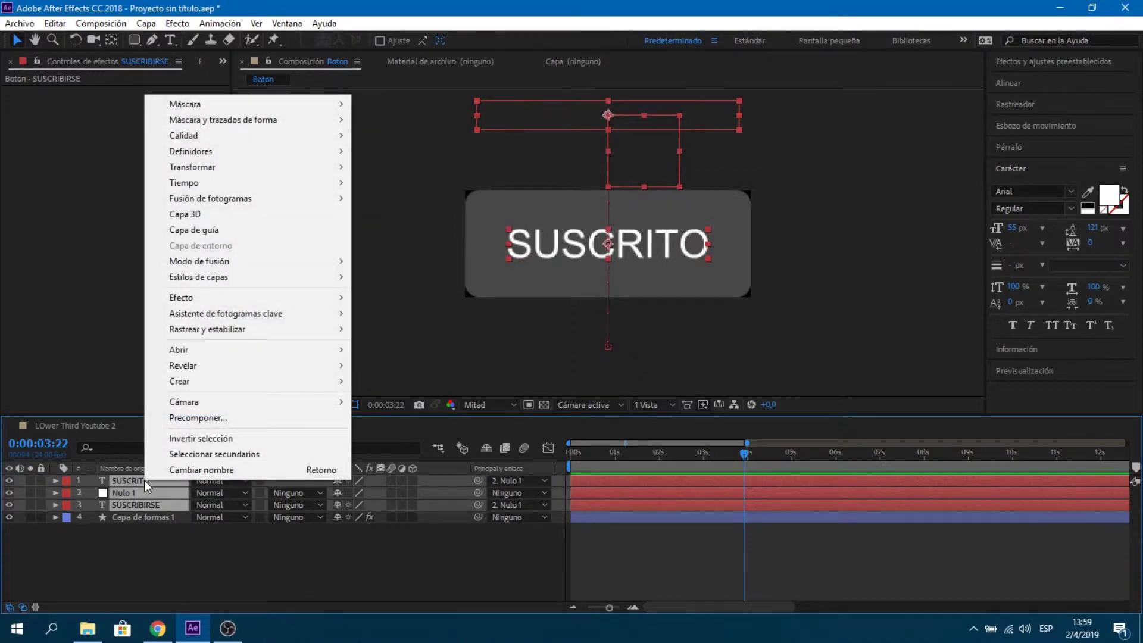
left_click(198, 420)
type("Texto")
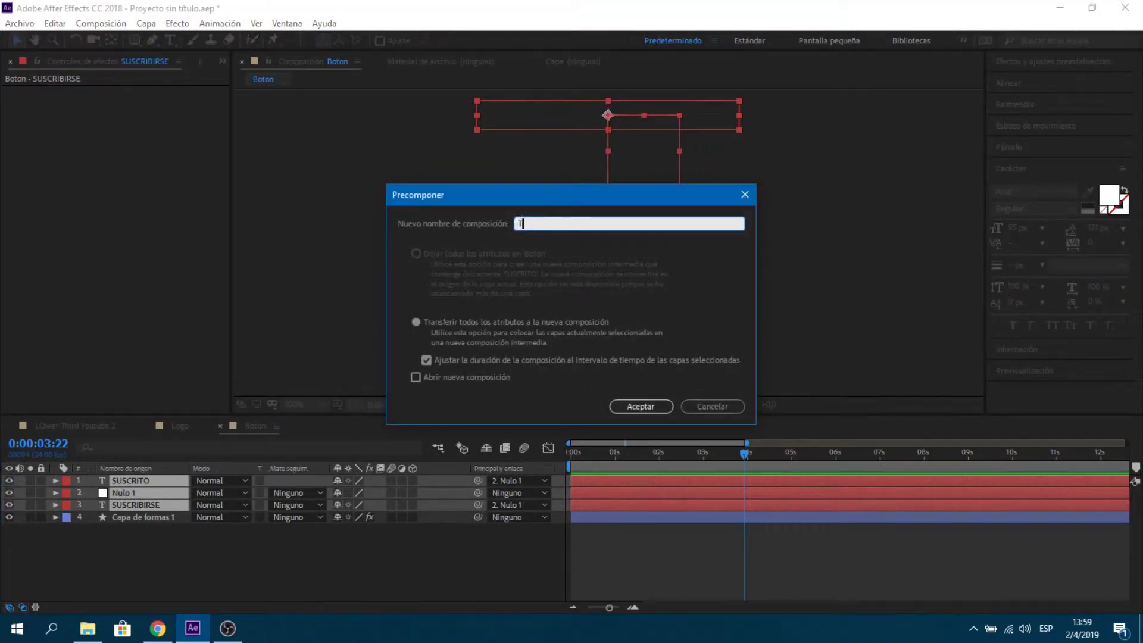
left_click(639, 404)
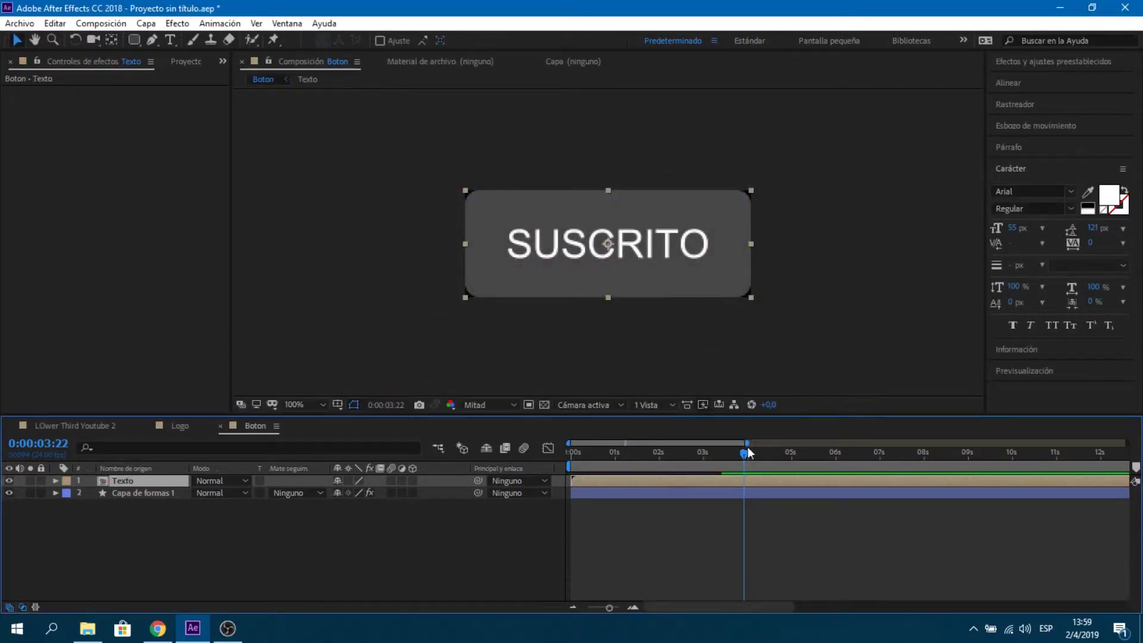
- Scrub and play back the SUSCRIBIRSE-to-SUSCRITO button animation, then deselect the Texto layer
mouse_move(745, 455)
left_mouse_down()
mouse_move(599, 454)
mouse_move(615, 449)
left_mouse_up()
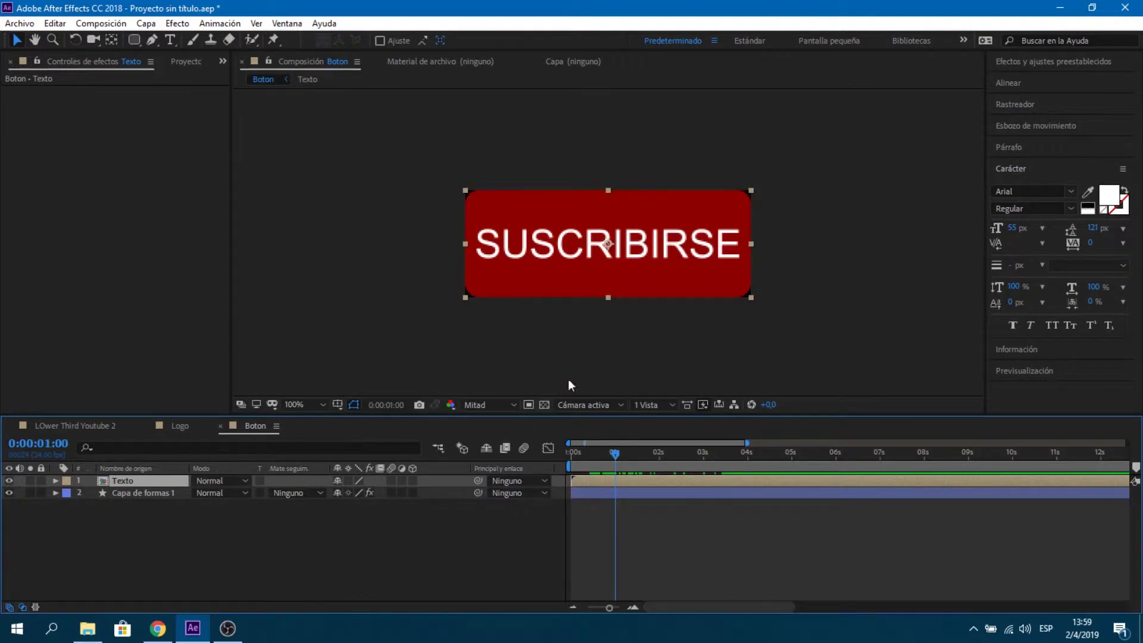
left_click_drag(615, 455, 577, 464)
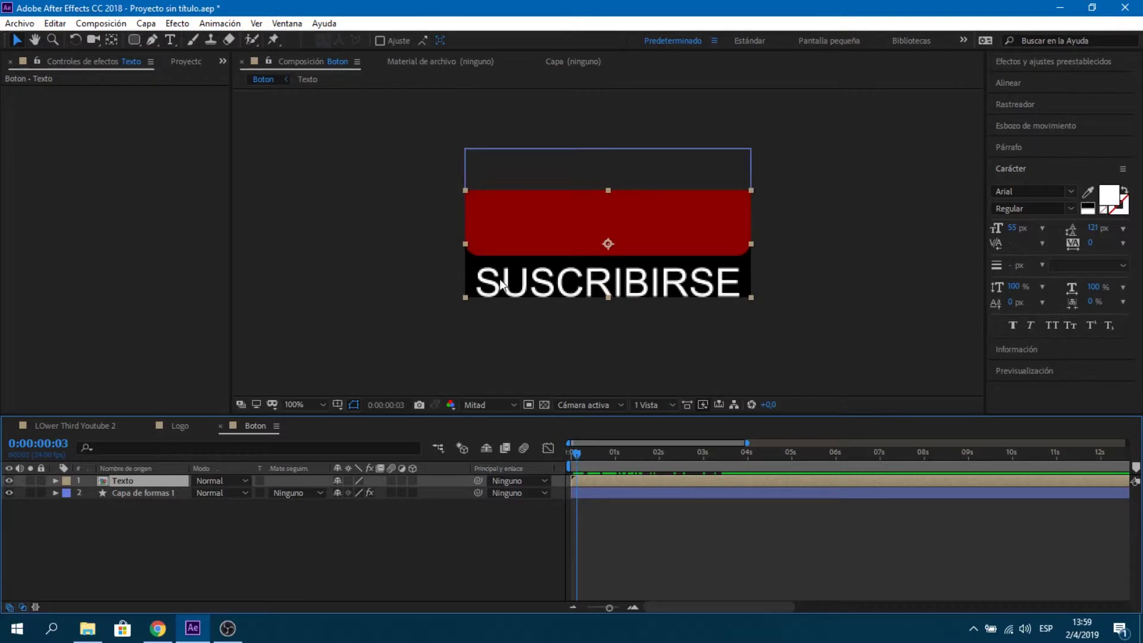
key("space")
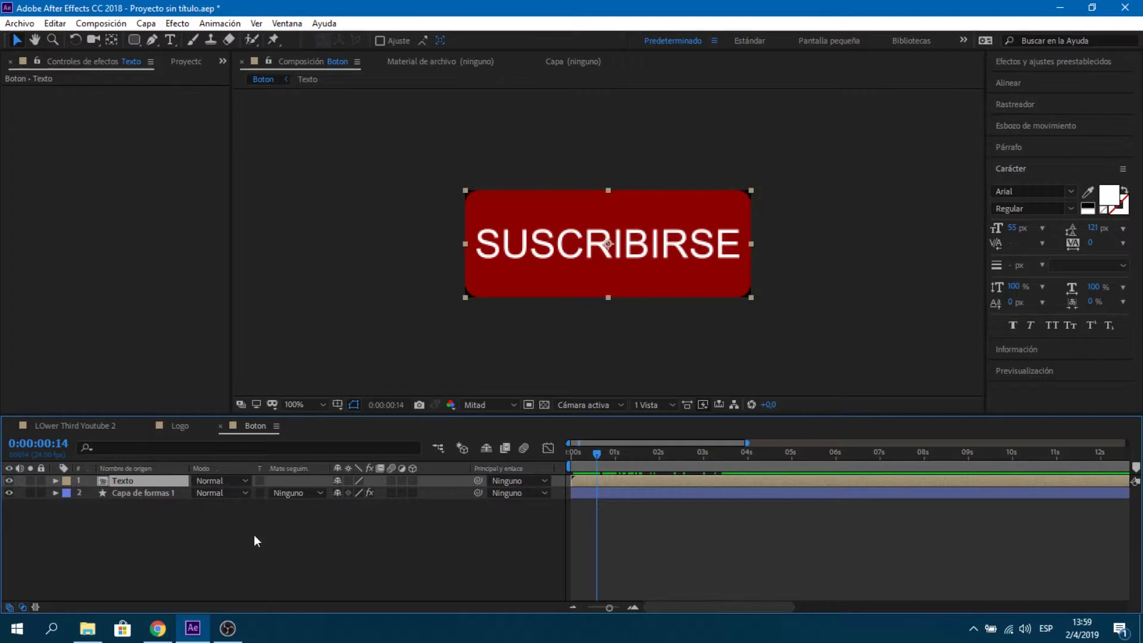
left_click(253, 534)
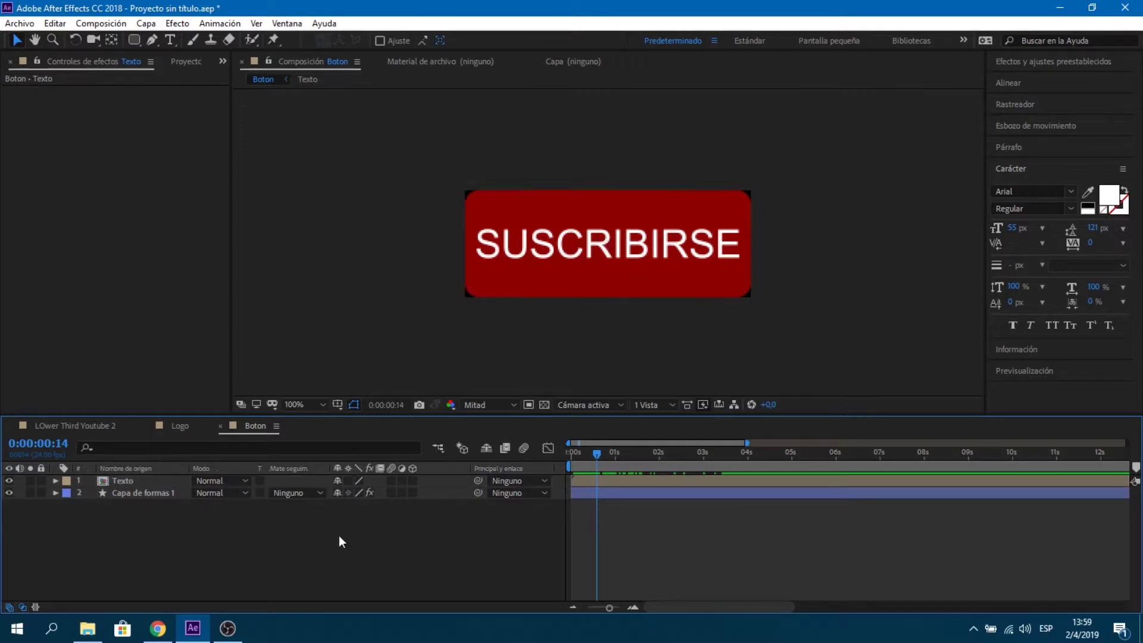
key("q")
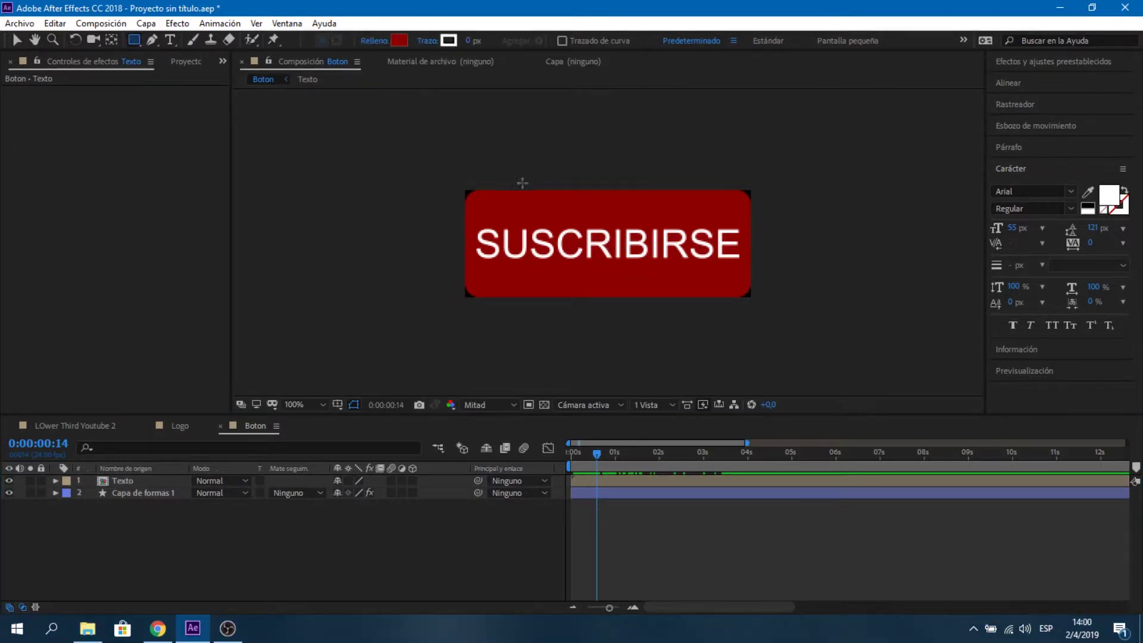
- Draw a rectangle across the button's middle and use it as Texto's alpha matte (Capa de formas 2)
left_click(501, 258)
left_click_drag(473, 216, 745, 267)
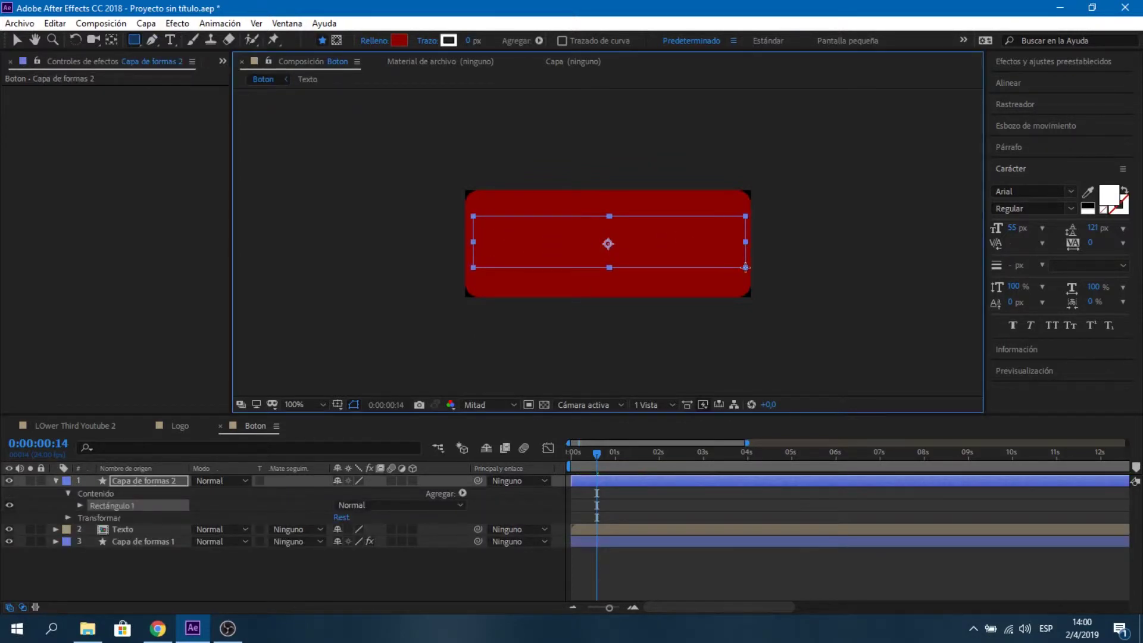
key("ctrl+grave")
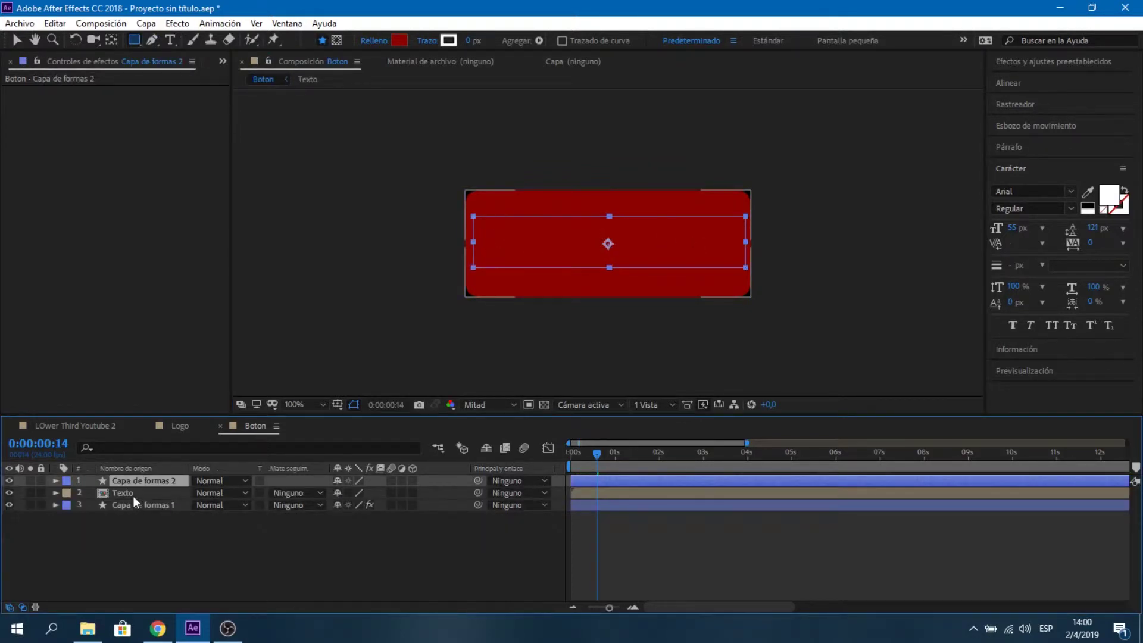
left_click(134, 494)
left_click(279, 493)
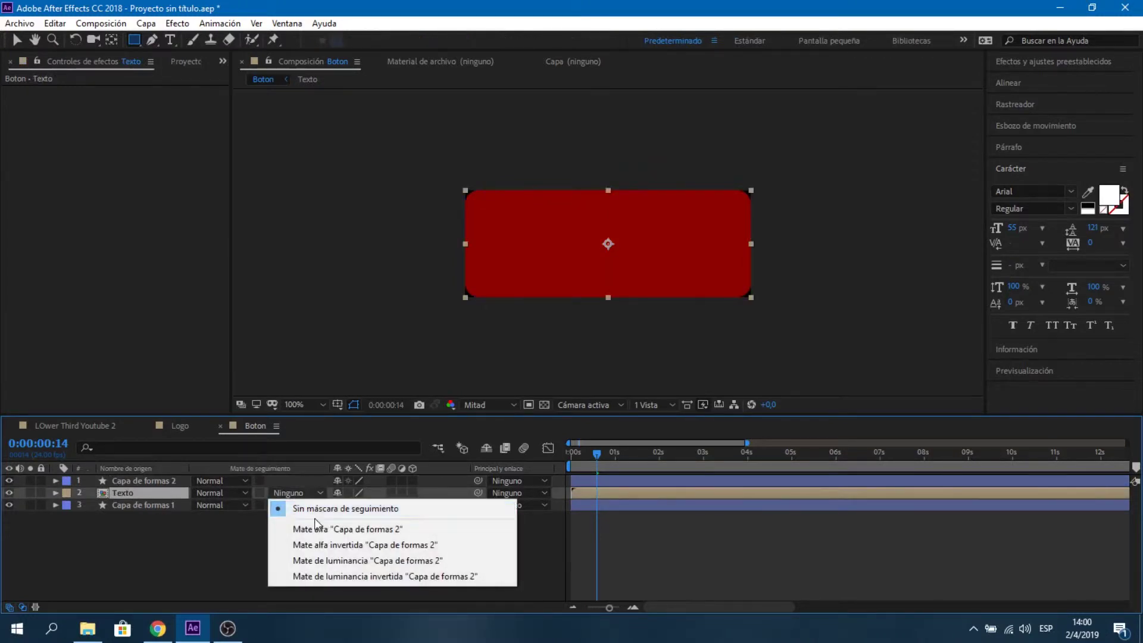
left_click(327, 529)
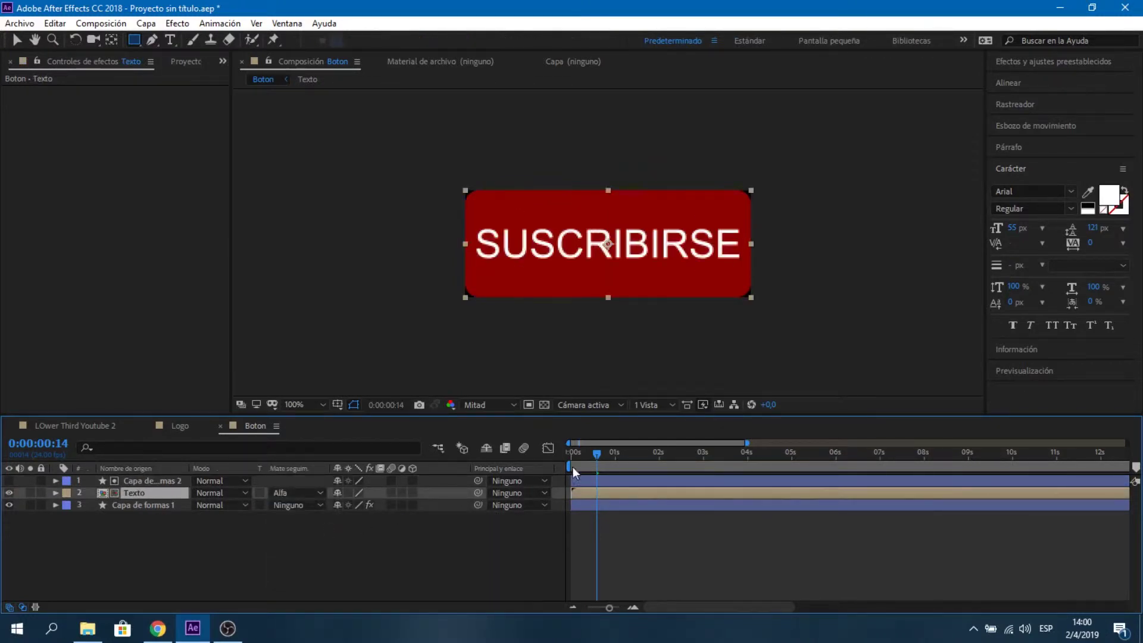
- Preview the start of the button animation to check the clipped text
left_click_drag(596, 456, 572, 458)
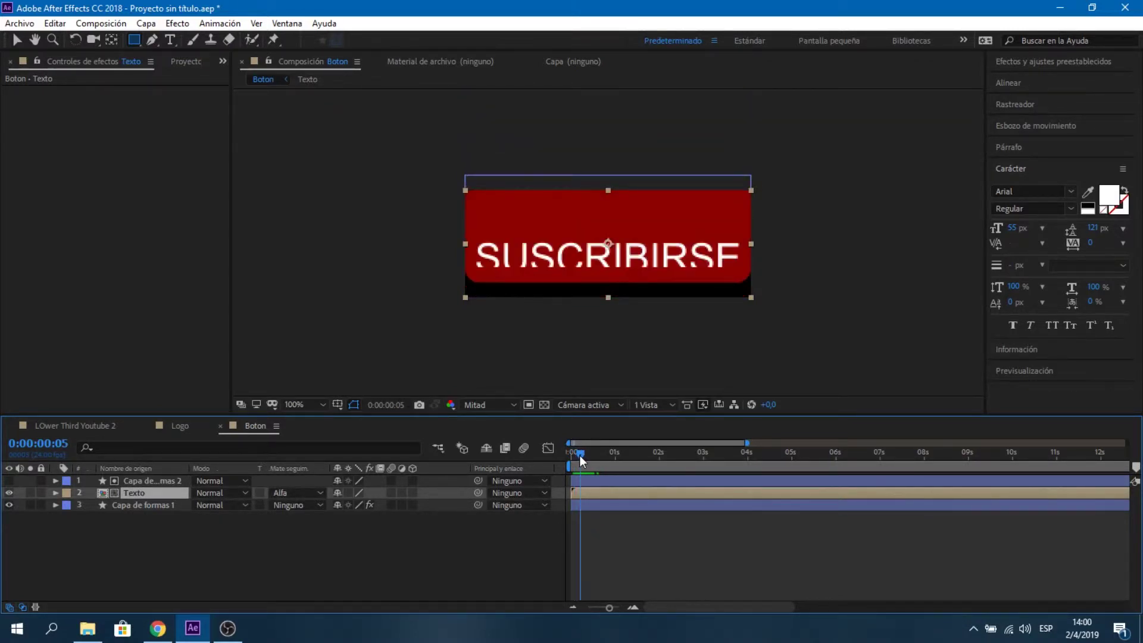
left_click_drag(572, 456, 570, 456)
key("space")
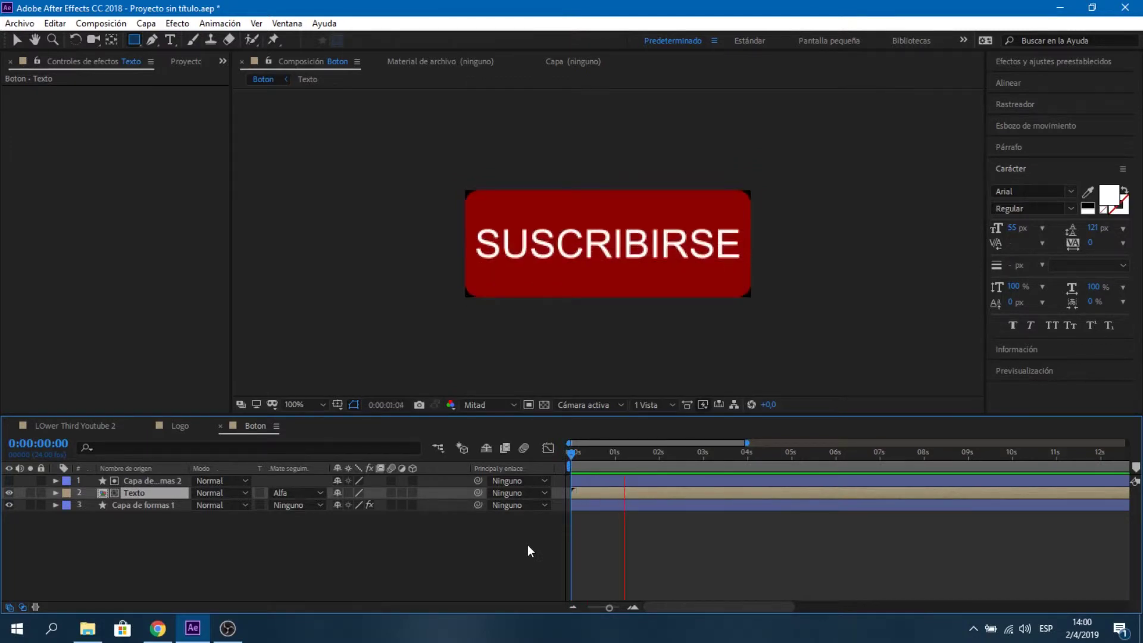
left_click(528, 553)
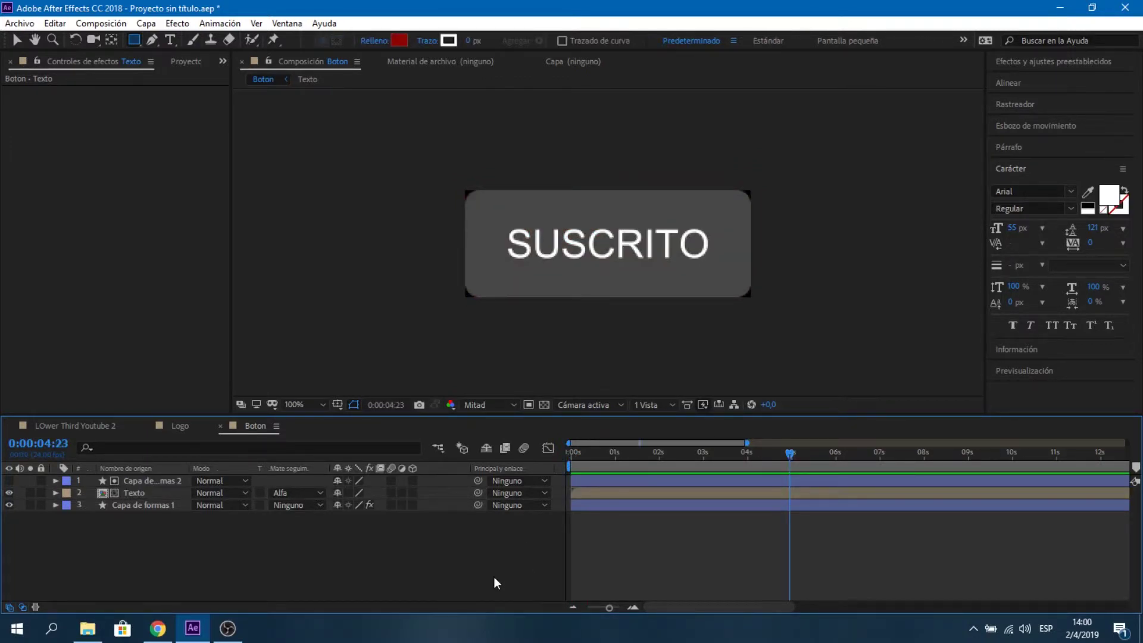
- Switch back to LOwer Third Youtube 2, show the Proyecto panel and select the Logo composition
left_click(134, 492)
left_click(75, 425)
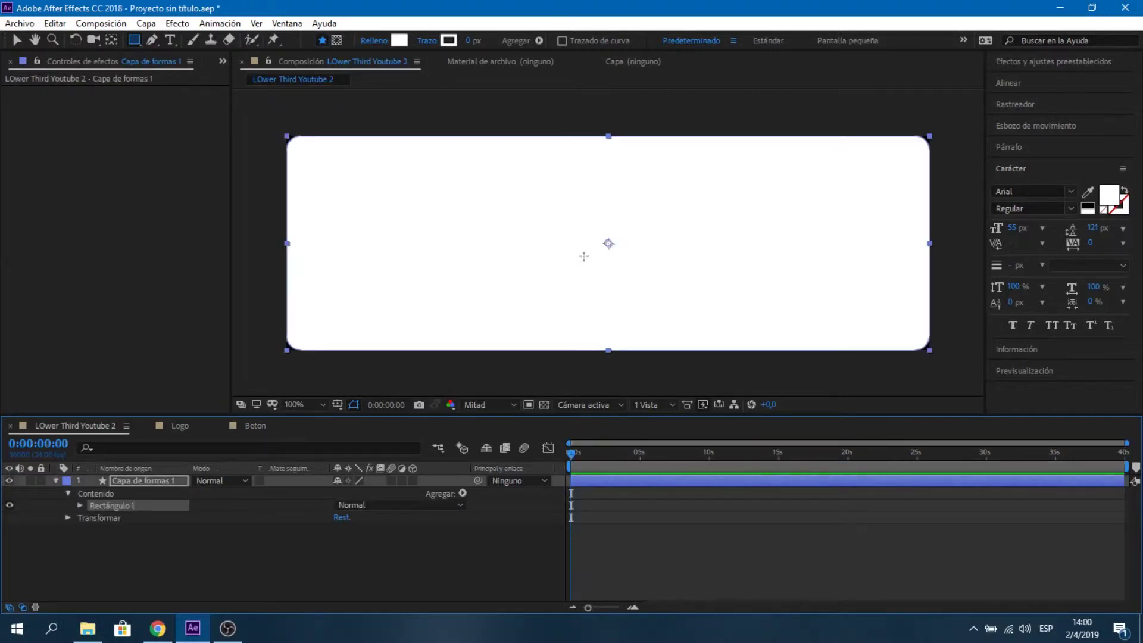
left_click(184, 429)
left_click(256, 430)
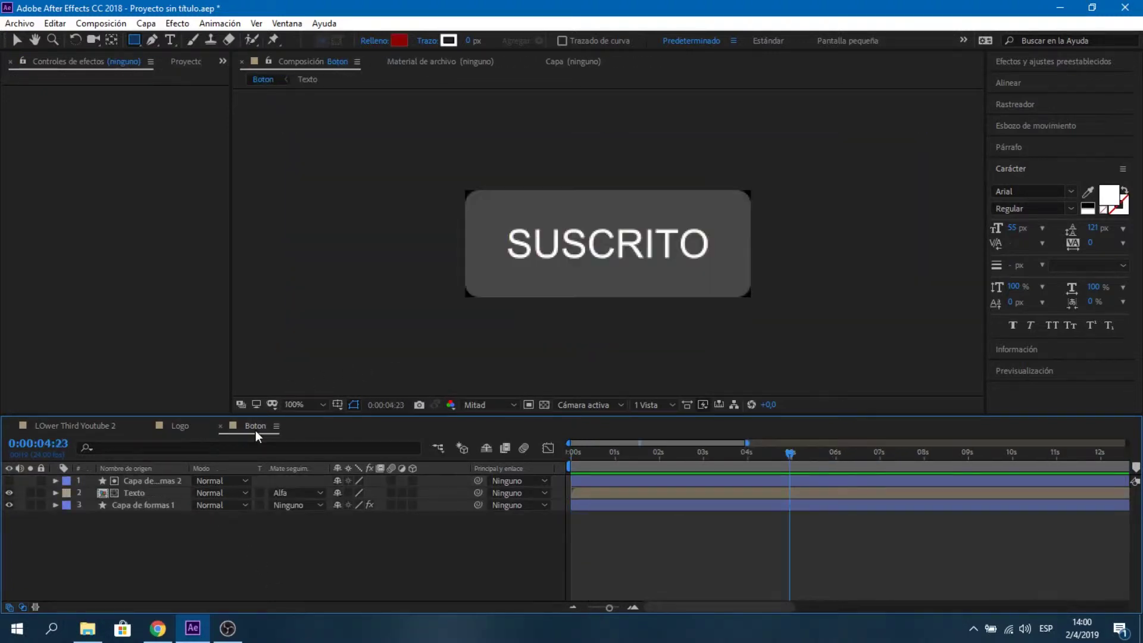
left_click(93, 425)
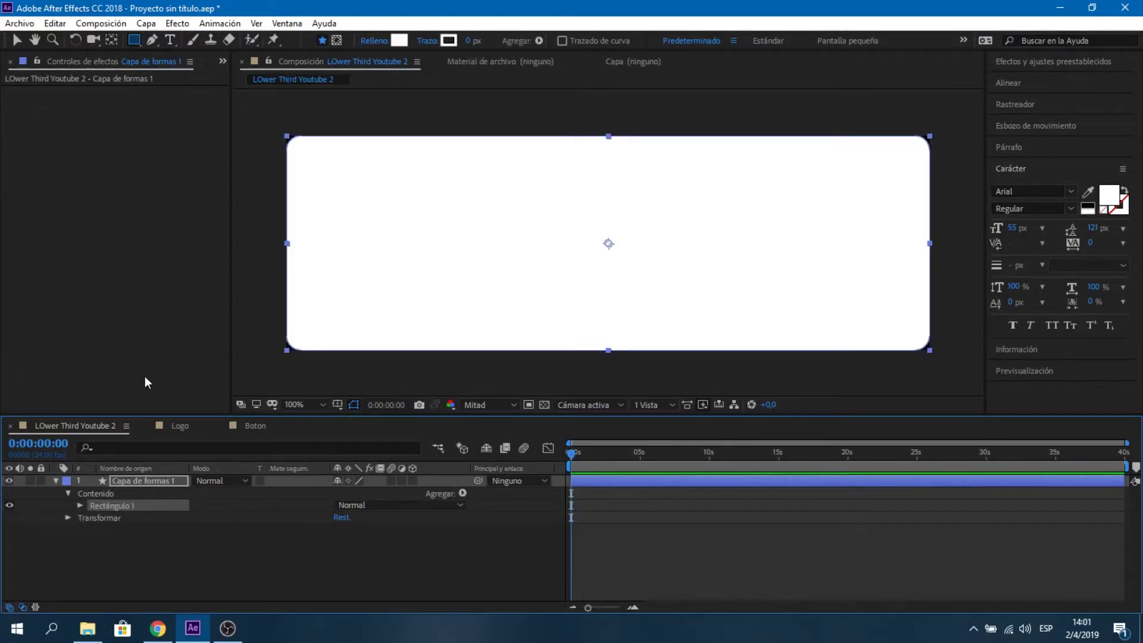
key("ctrl+0")
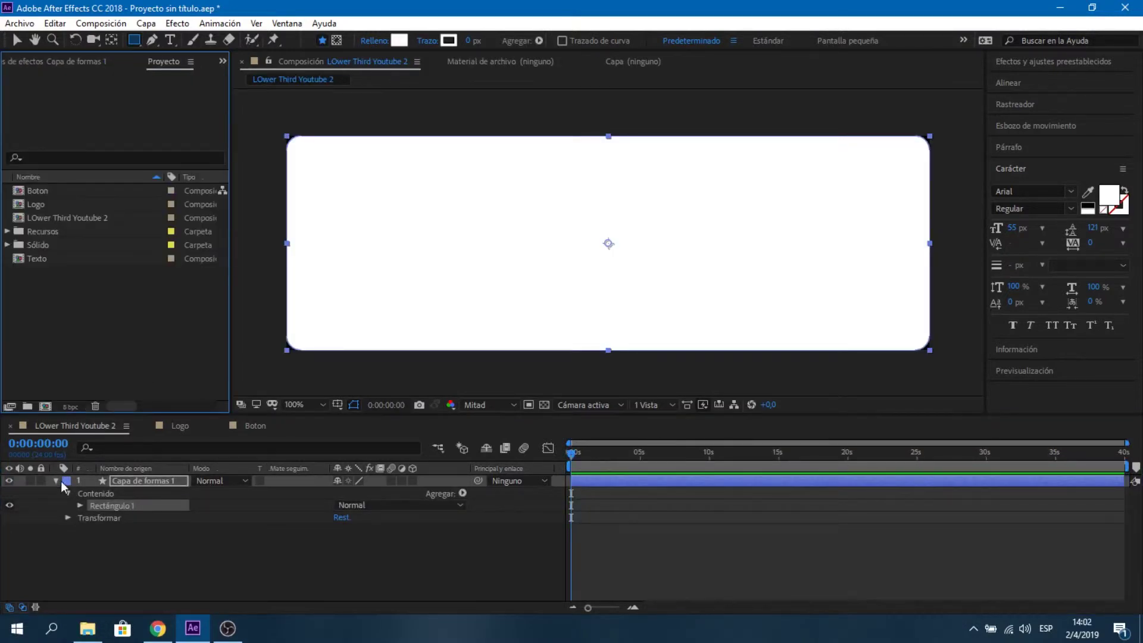
left_click(56, 481)
left_click(120, 520)
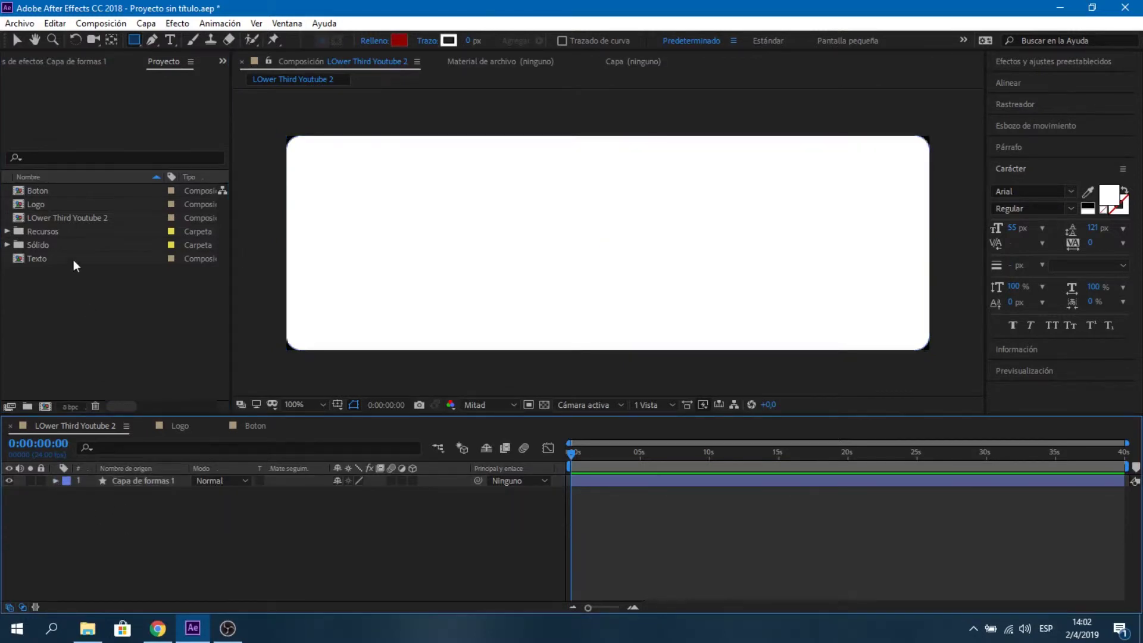
left_click(41, 205)
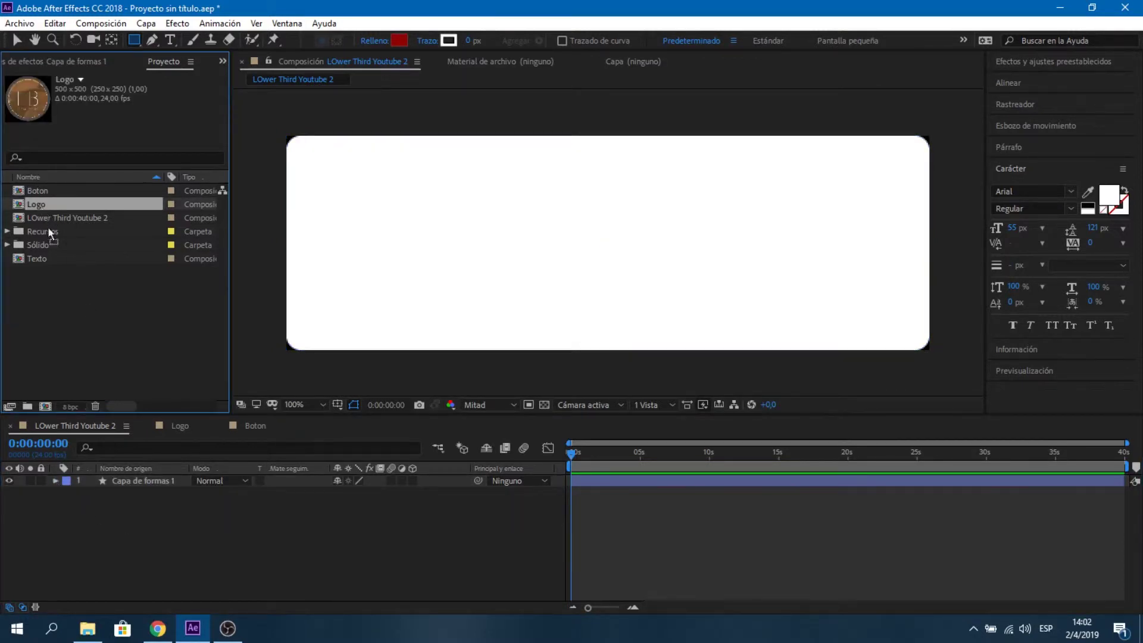
- Add Logo at 30% scale on the white bar's left end, then add the Boton composition above it
left_click_drag(49, 230, 105, 515)
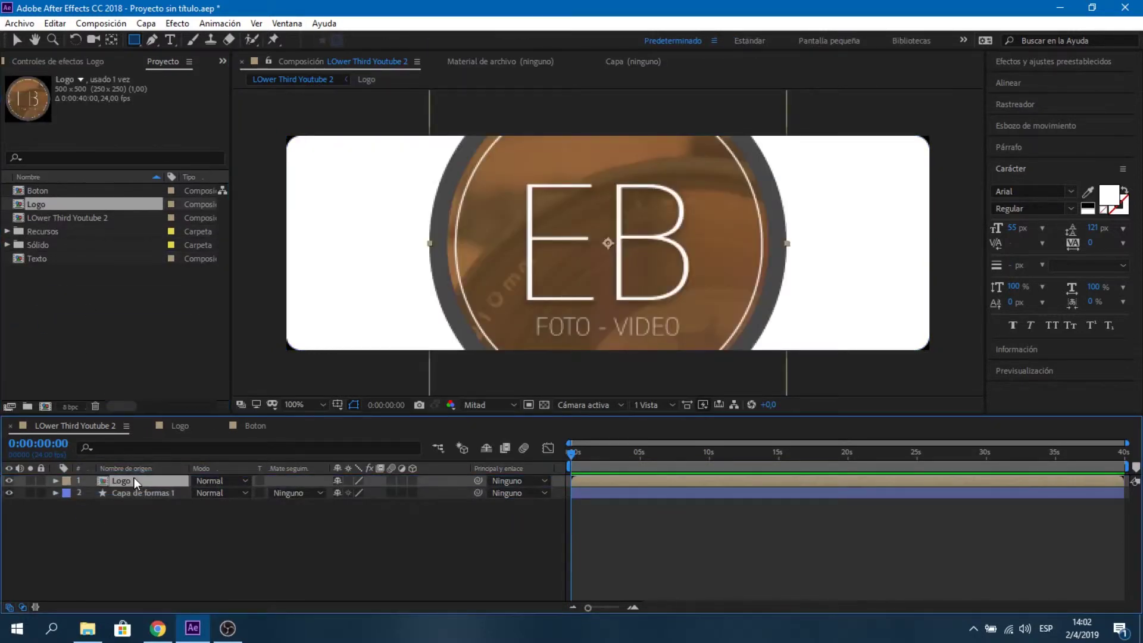
key("s")
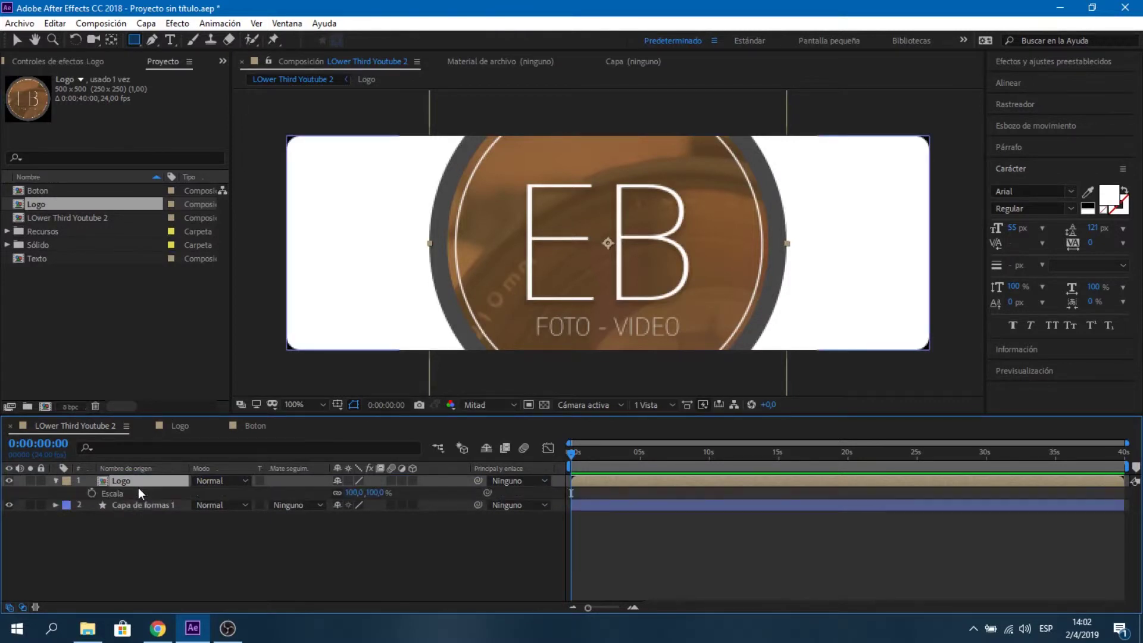
left_click(354, 492)
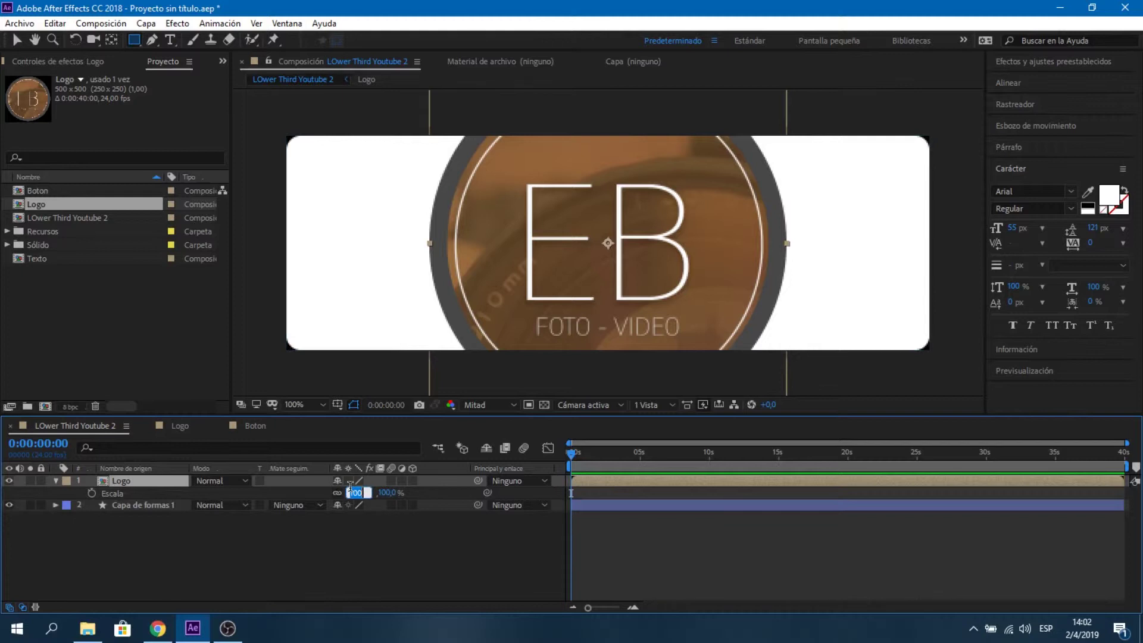
type("70")
key("Return")
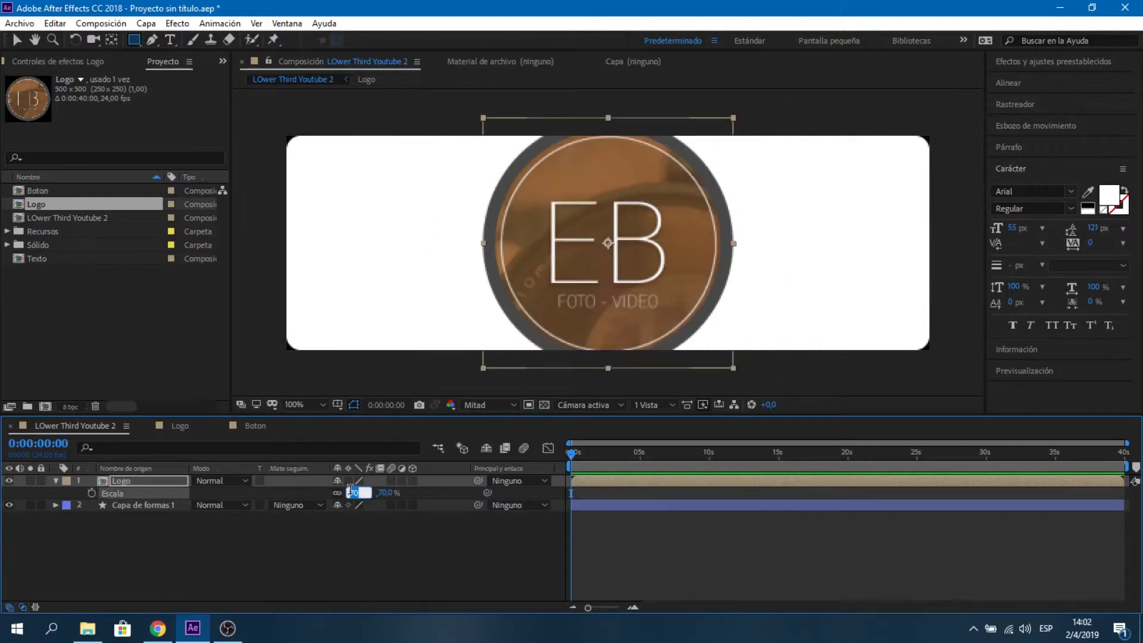
type("30")
key("Return")
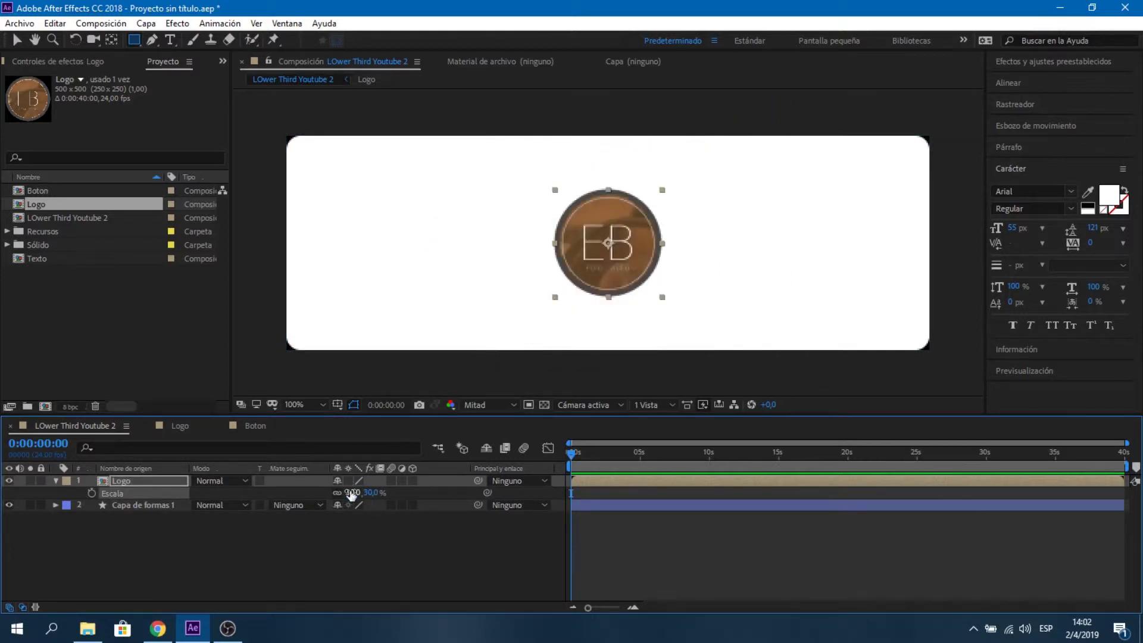
key("v")
mouse_move(614, 259)
left_mouse_down()
mouse_move(517, 262)
mouse_move(348, 241)
left_mouse_up()
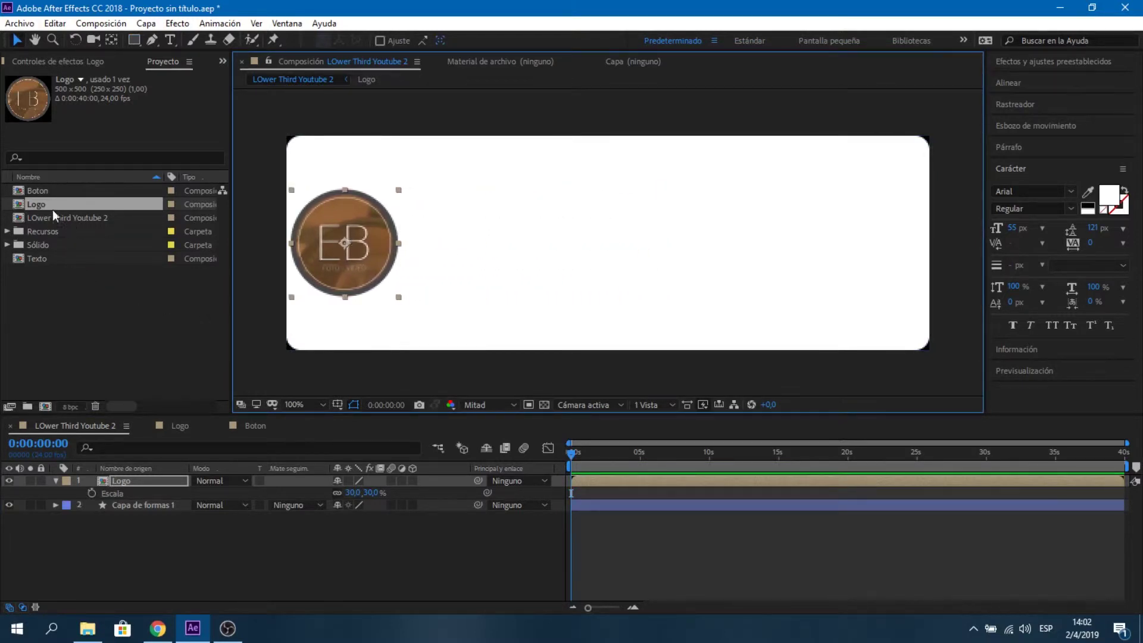
left_click_drag(45, 192, 156, 487)
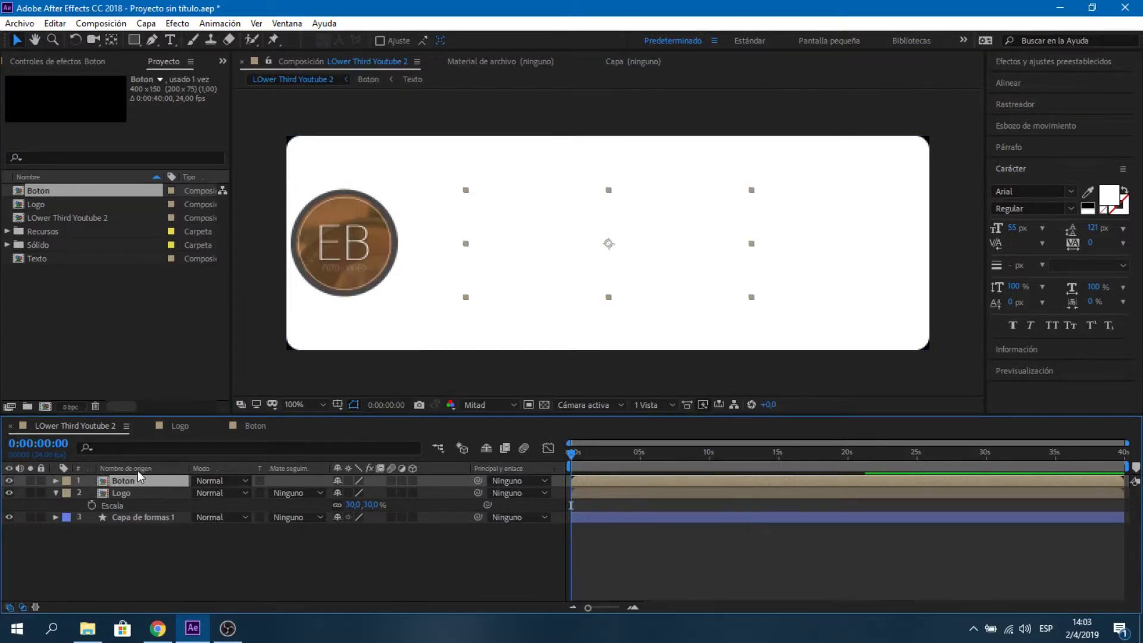
- Scale the Boton layer to 70% and place it at the white bar's right end
key("s")
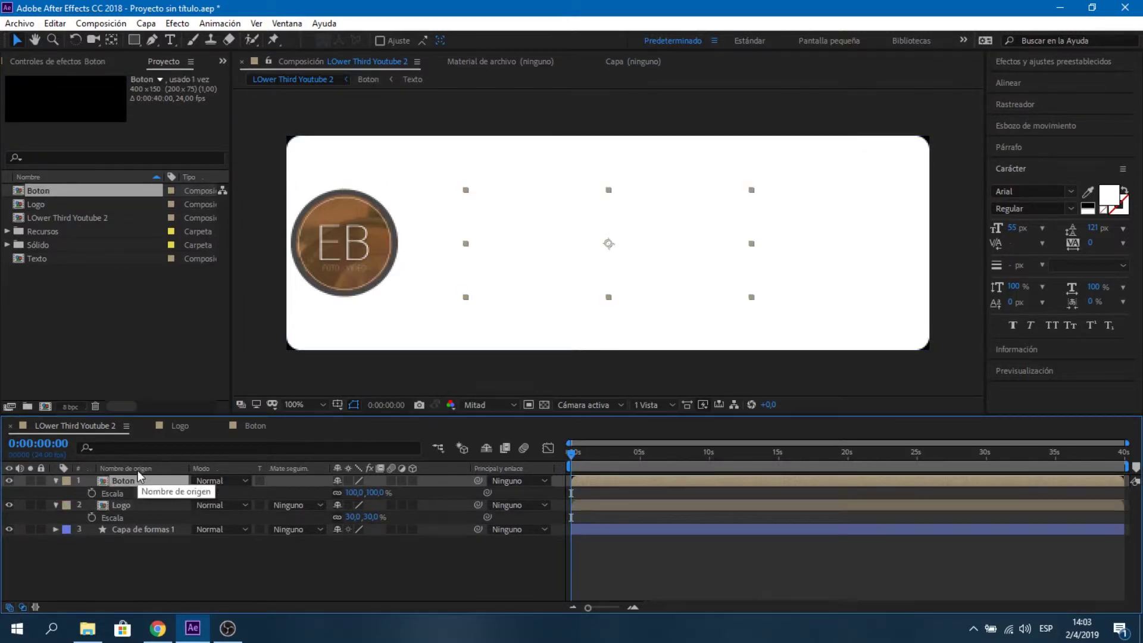
left_click(367, 493)
type("70")
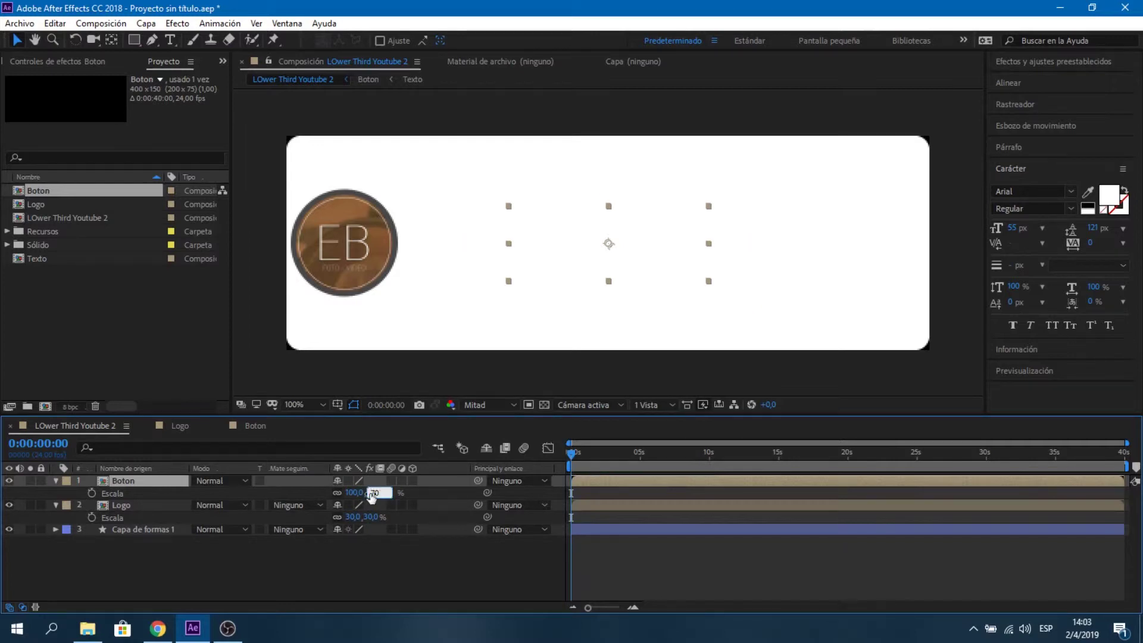
key("Return")
left_click_drag(575, 457, 592, 460)
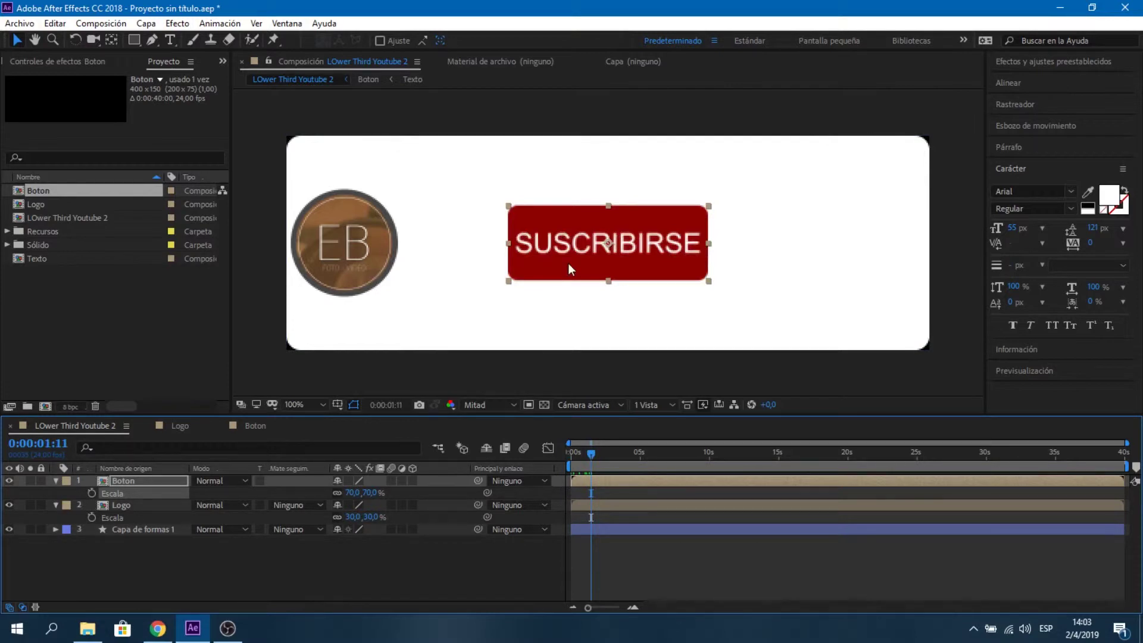
left_click_drag(568, 263, 774, 260)
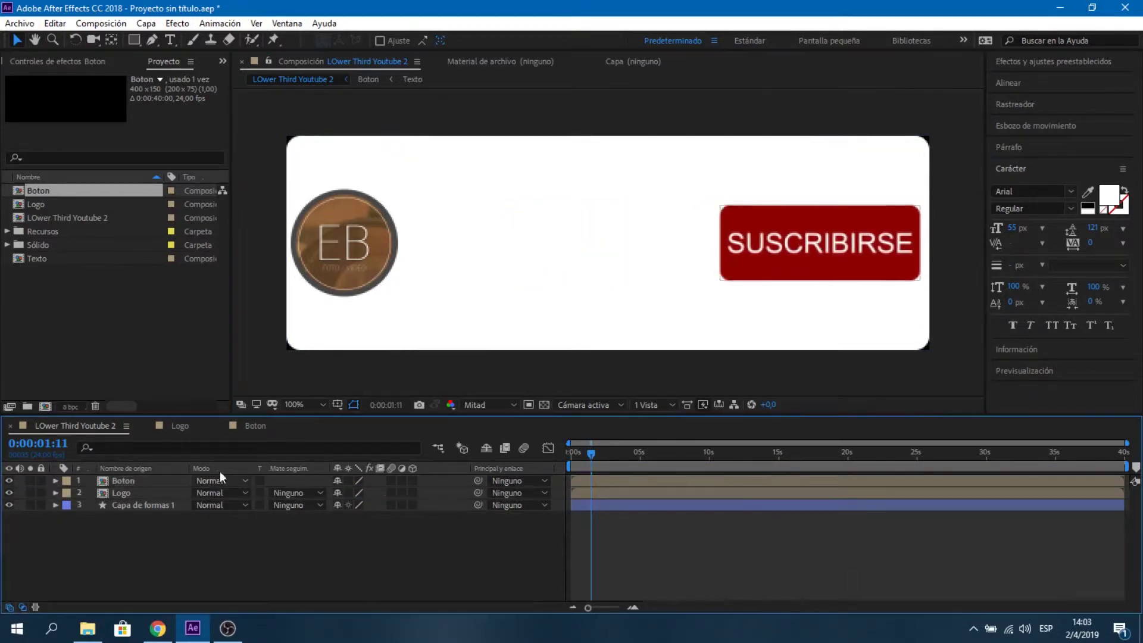
- Add a text layer with the owner's name, coloured with the button's dark red
left_click(172, 41)
left_click(429, 212)
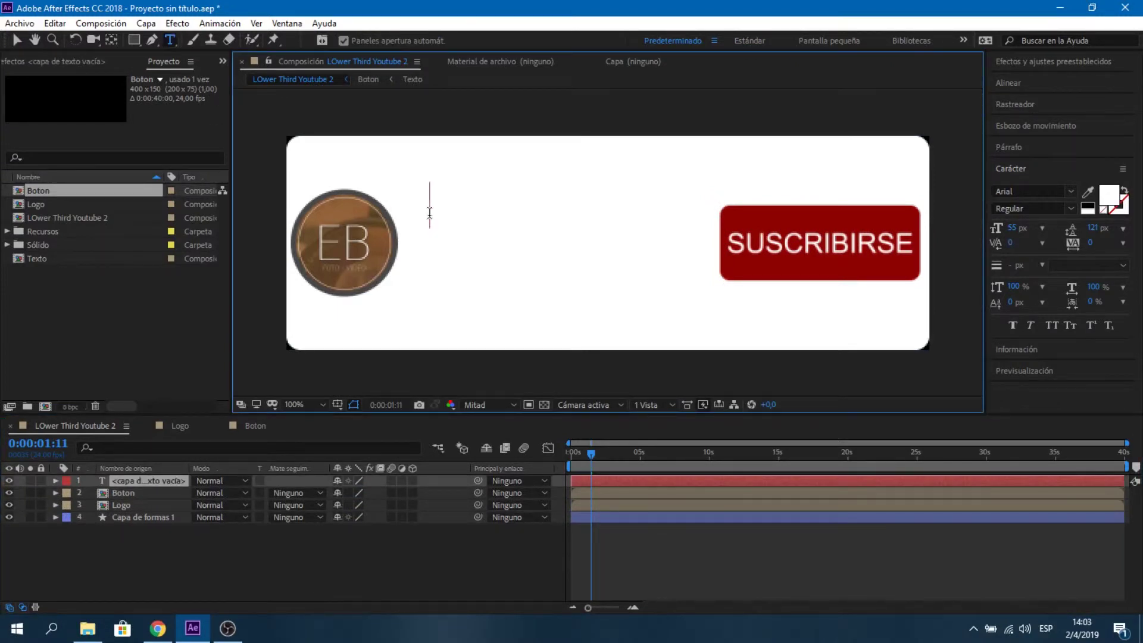
type("EDWIN BRAVO")
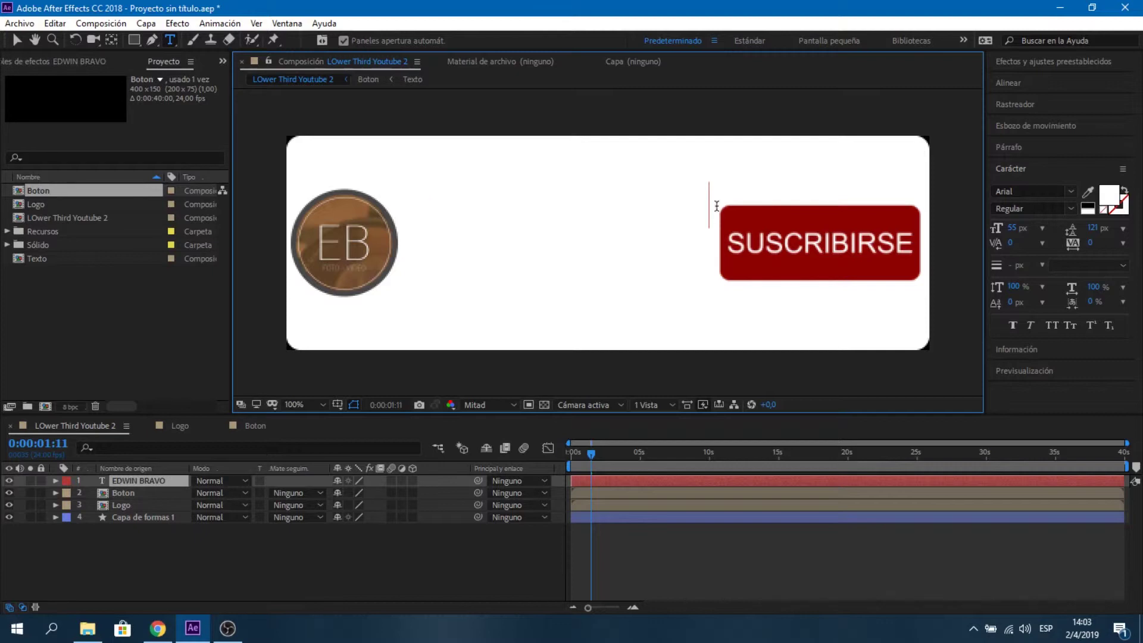
left_click_drag(714, 205, 404, 205)
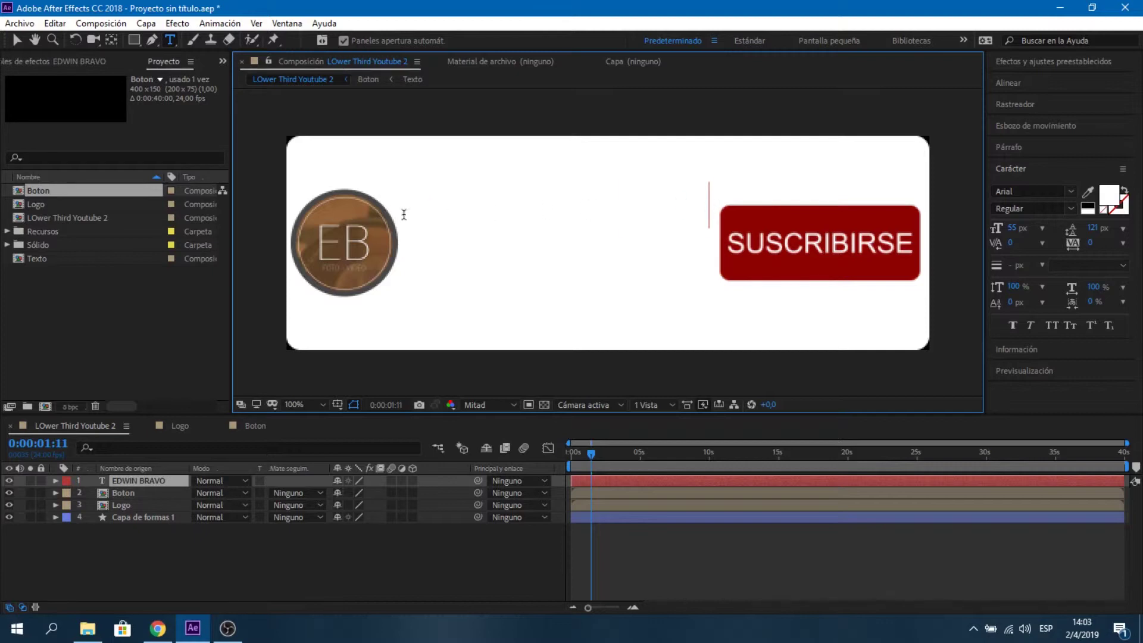
left_click(1088, 191)
left_click(847, 218)
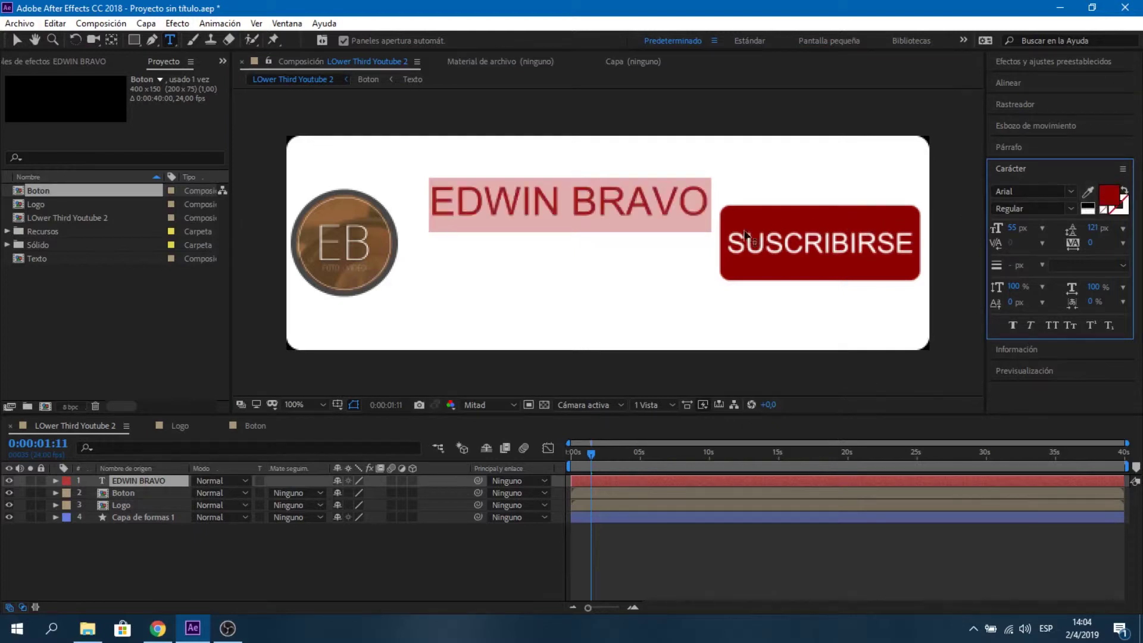
- Add a PHOTOGRAPHER second line, set leading to 46 px and tighten its tracking to -128
left_click(708, 201)
key("Return")
type("P")
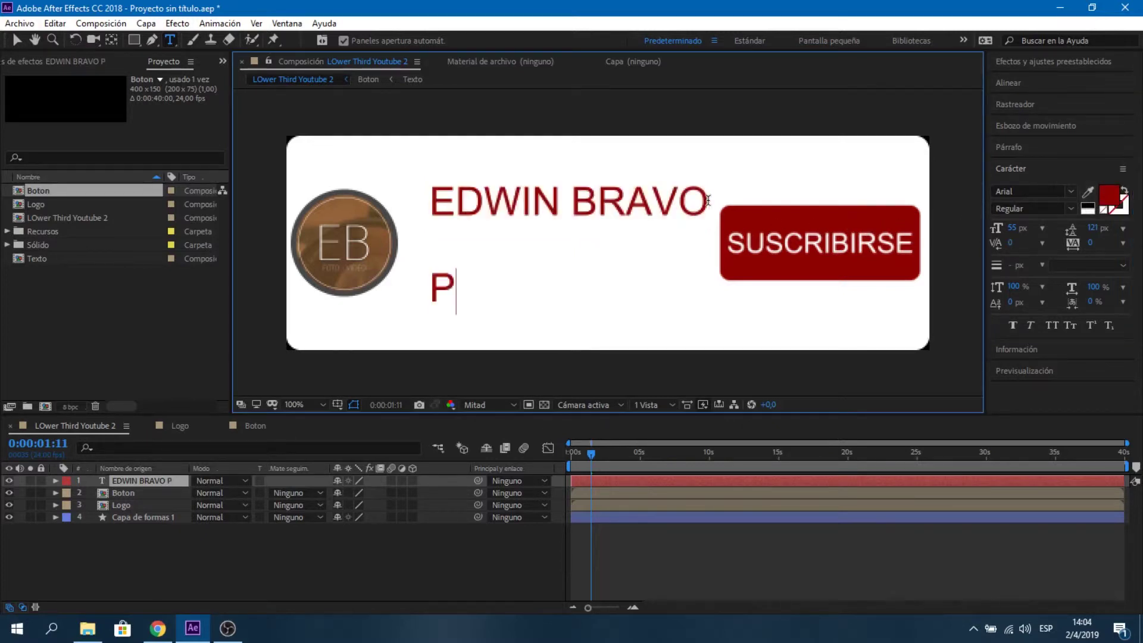
type("HOTOGRAPHER")
key("ctrl+a")
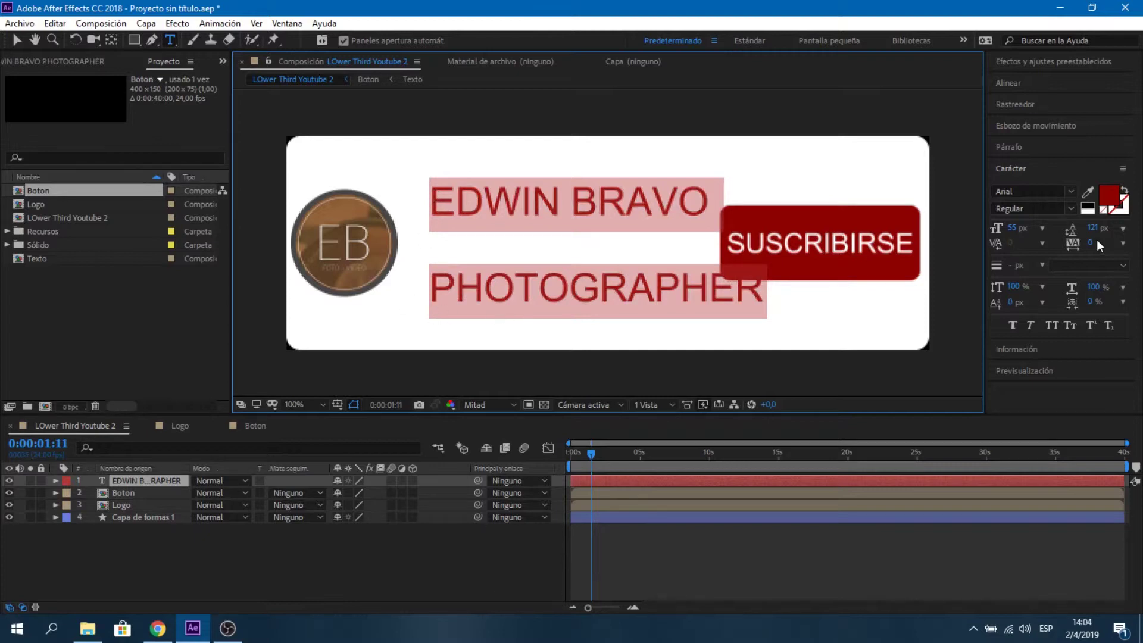
left_click_drag(1092, 228, 1083, 228)
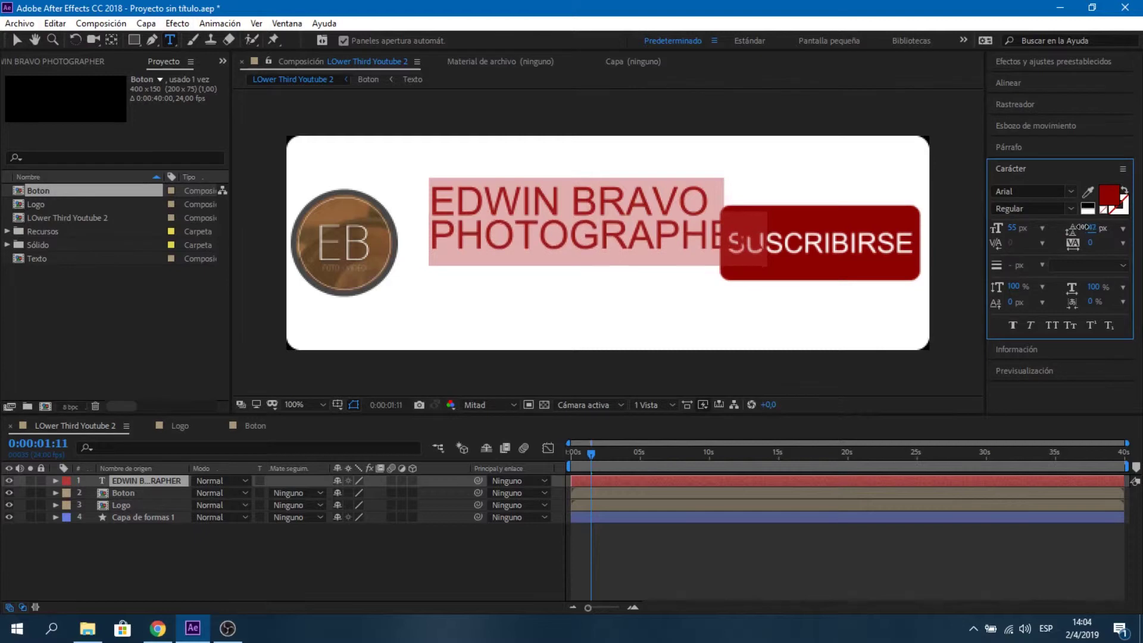
left_click(428, 231)
left_click_drag(428, 232, 771, 240)
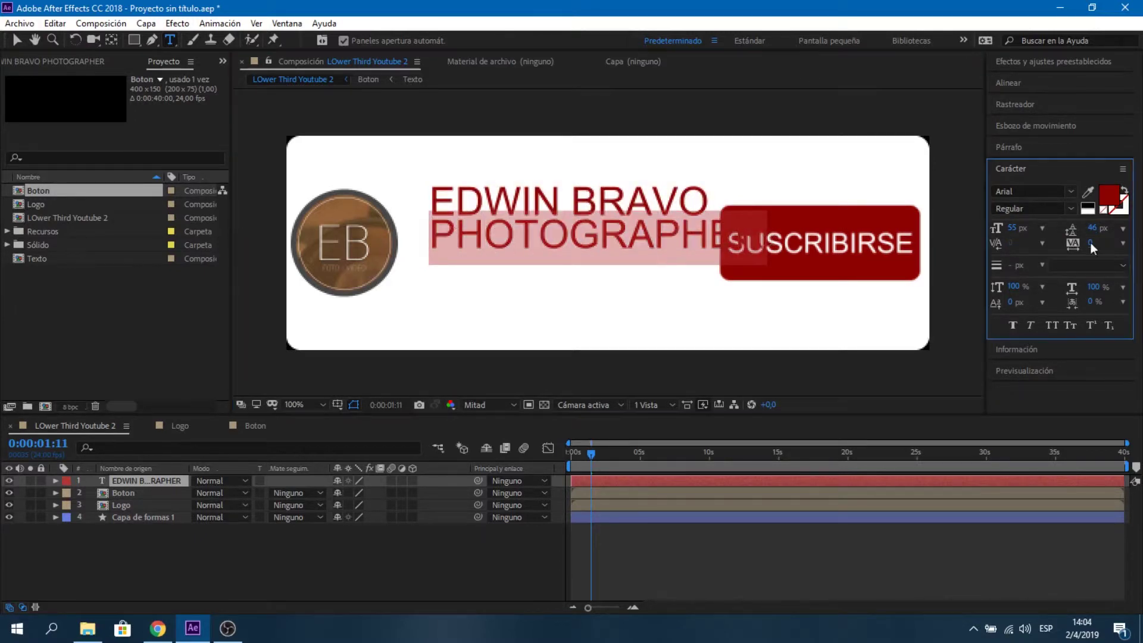
left_click_drag(1090, 242, 993, 242)
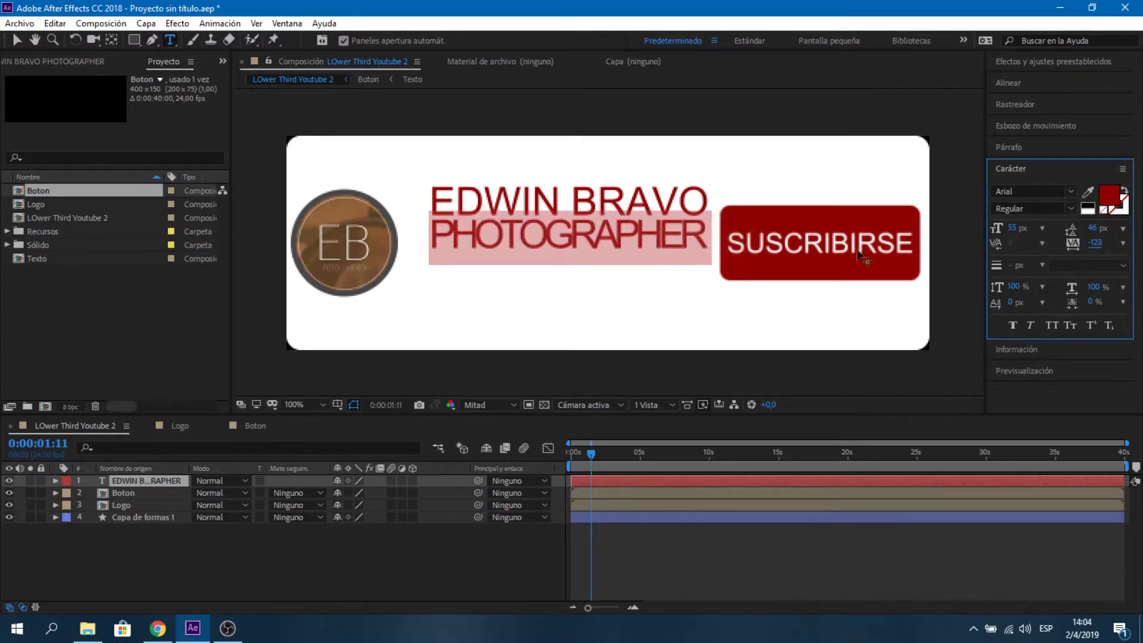
- Colour the PHOTOGRAPHER line dark grey with hex 484747
left_click(1109, 194)
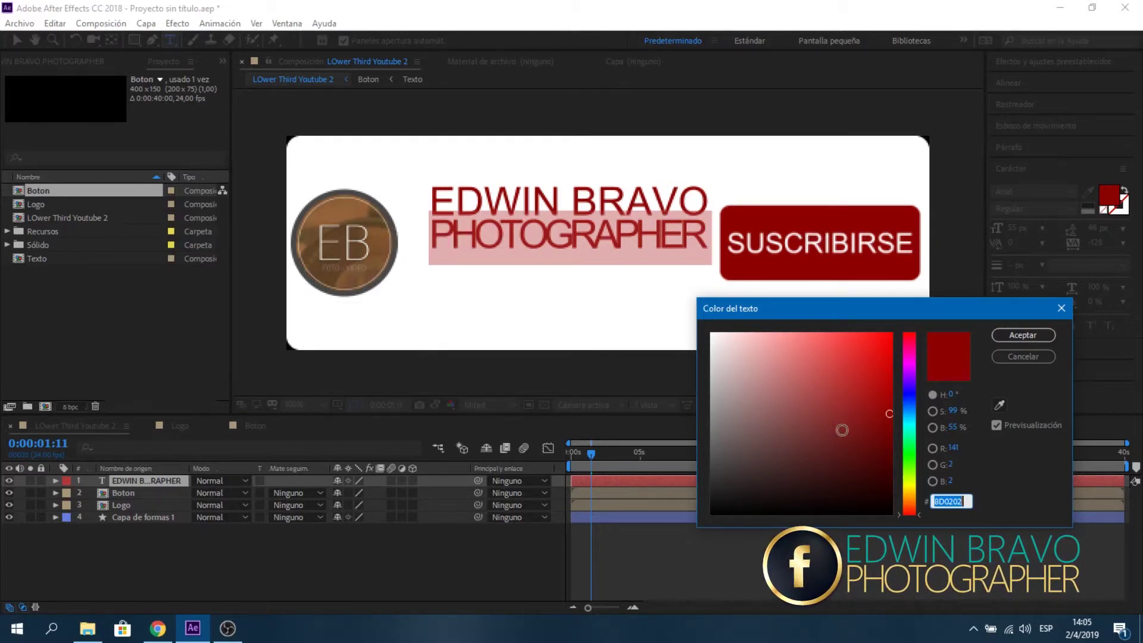
type("484747")
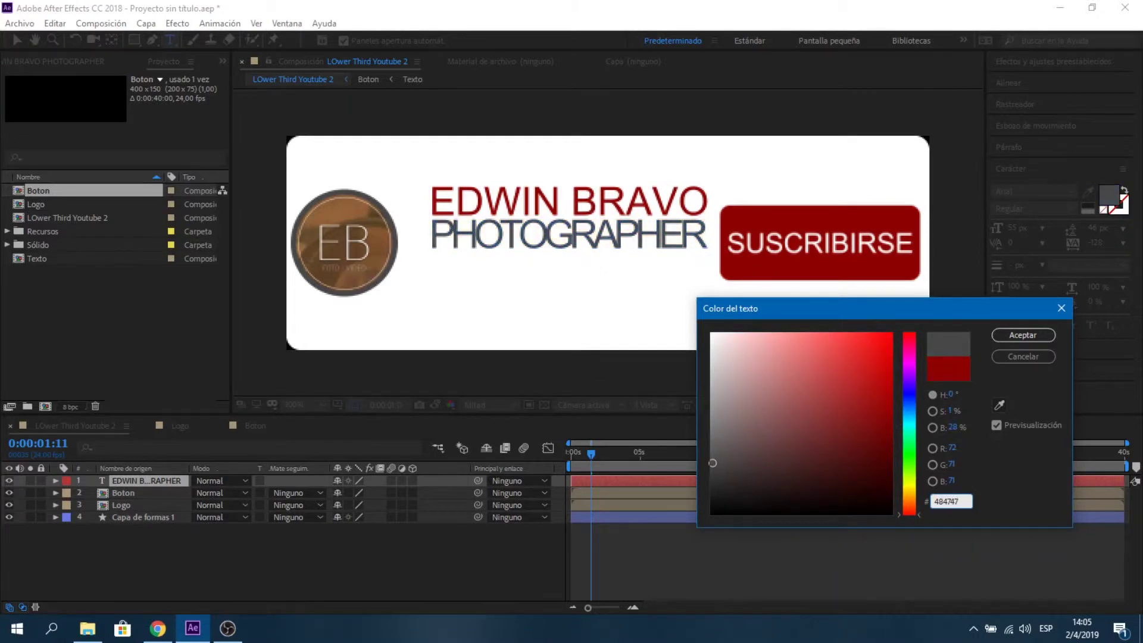
left_click(1043, 333)
- Shrink the name and PHOTOGRAPHER text block and position it right beside the EB logo
left_click_drag(524, 244, 500, 265)
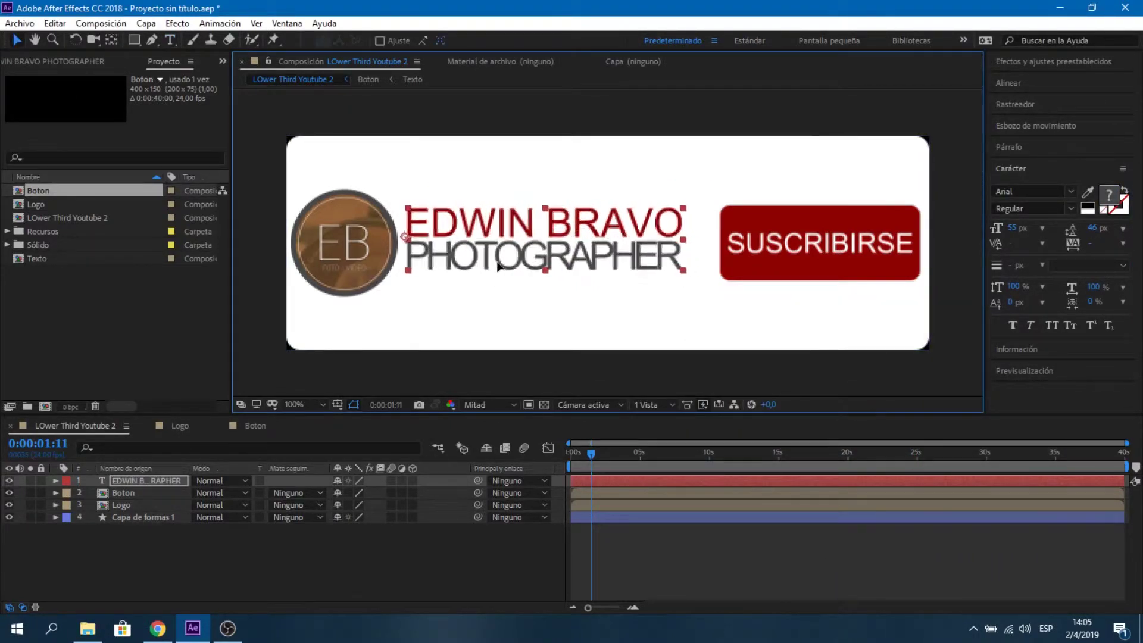
left_click_drag(685, 207, 659, 225)
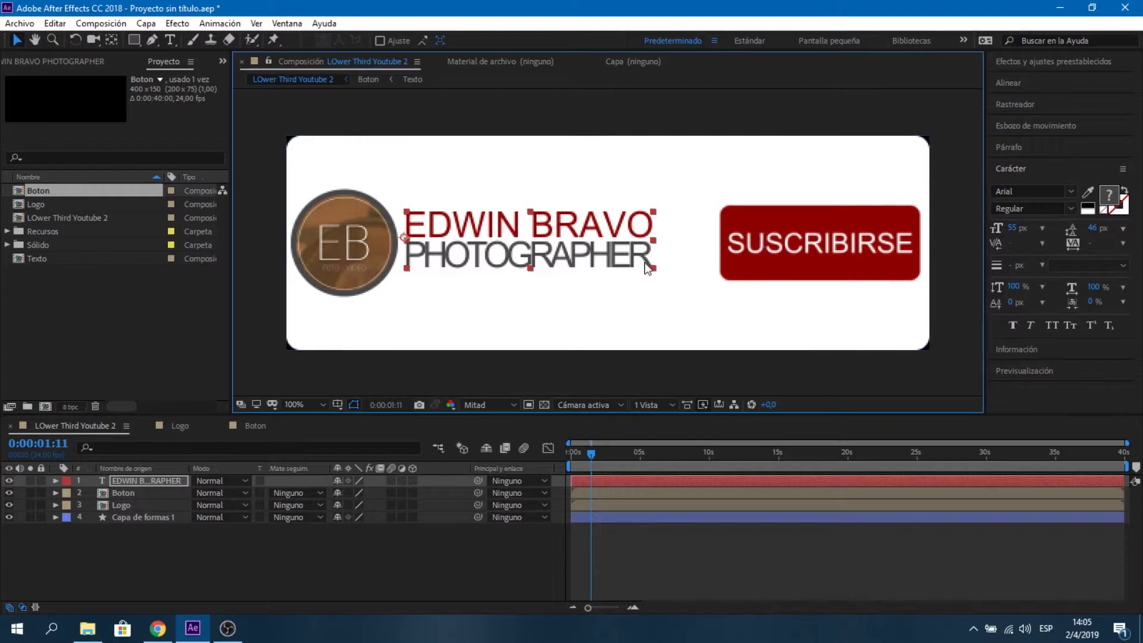
left_click_drag(655, 267, 649, 268)
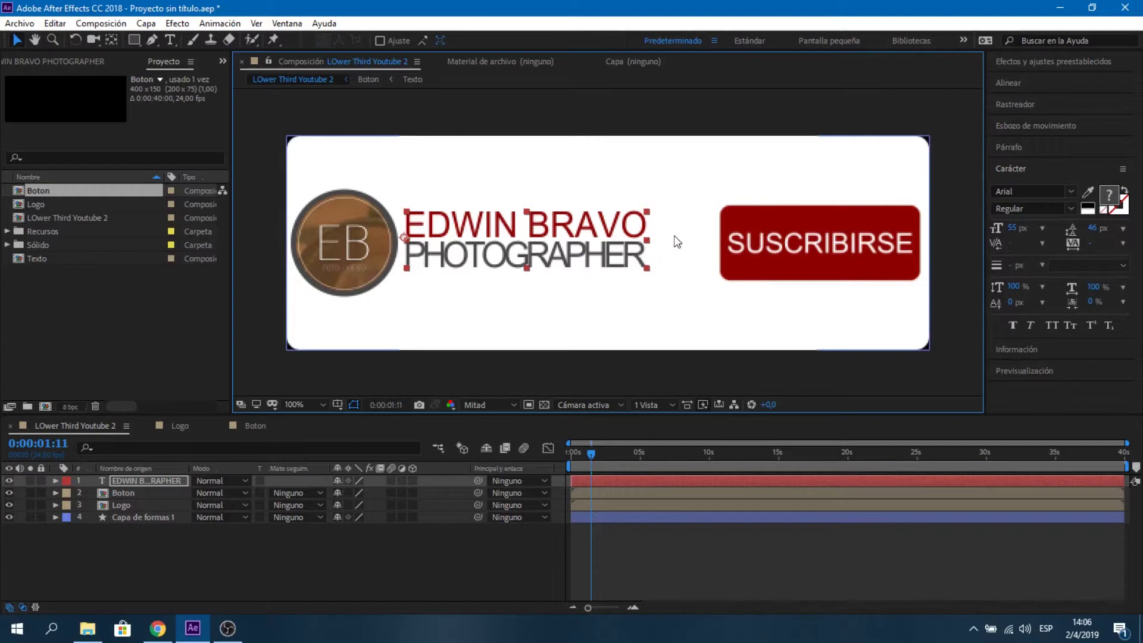
left_click_drag(546, 230, 546, 216)
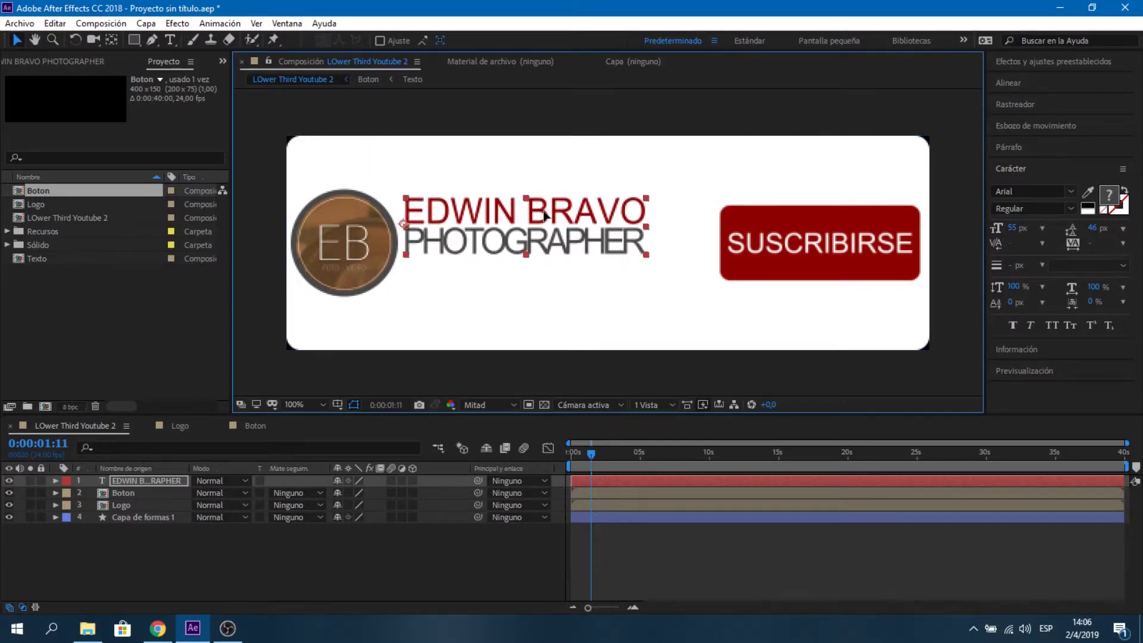
left_click(262, 280)
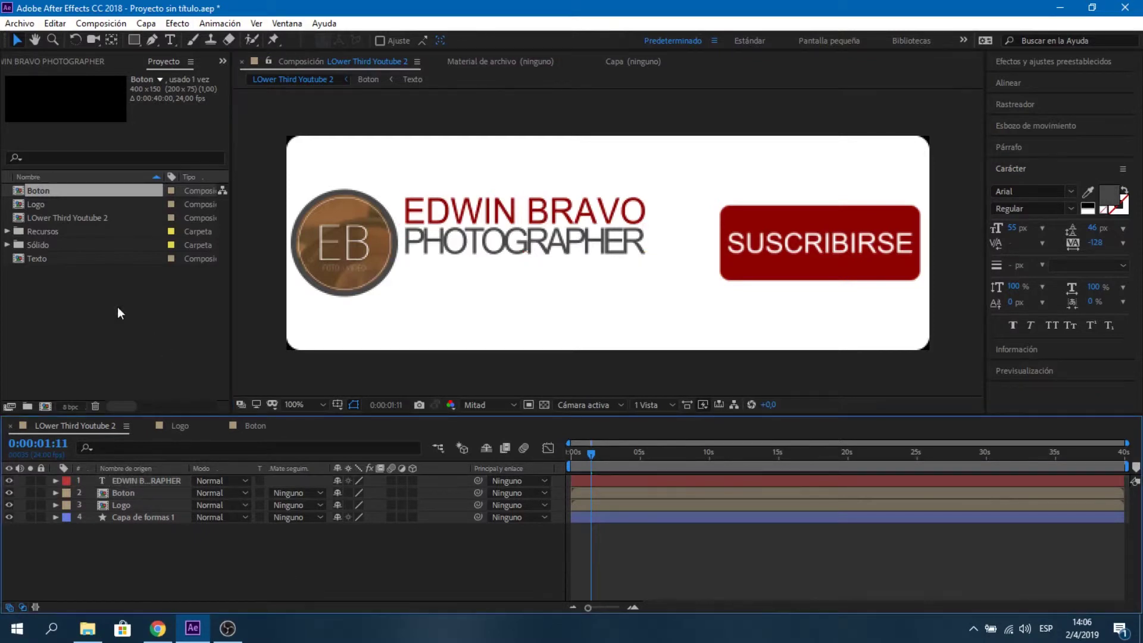
left_click(8, 231)
- Add bell youtube gris.png at 40% scale onto the SUSCRIBIRSE button's right end
left_click_drag(79, 245, 138, 475)
key("s")
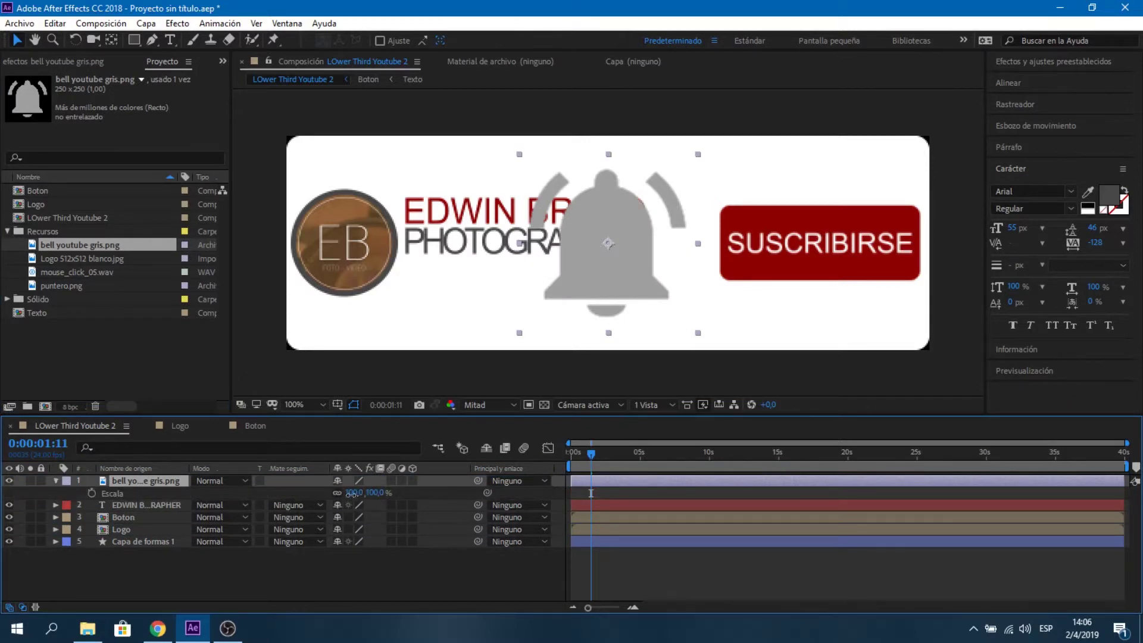
left_click(353, 493)
type("40")
key("Return")
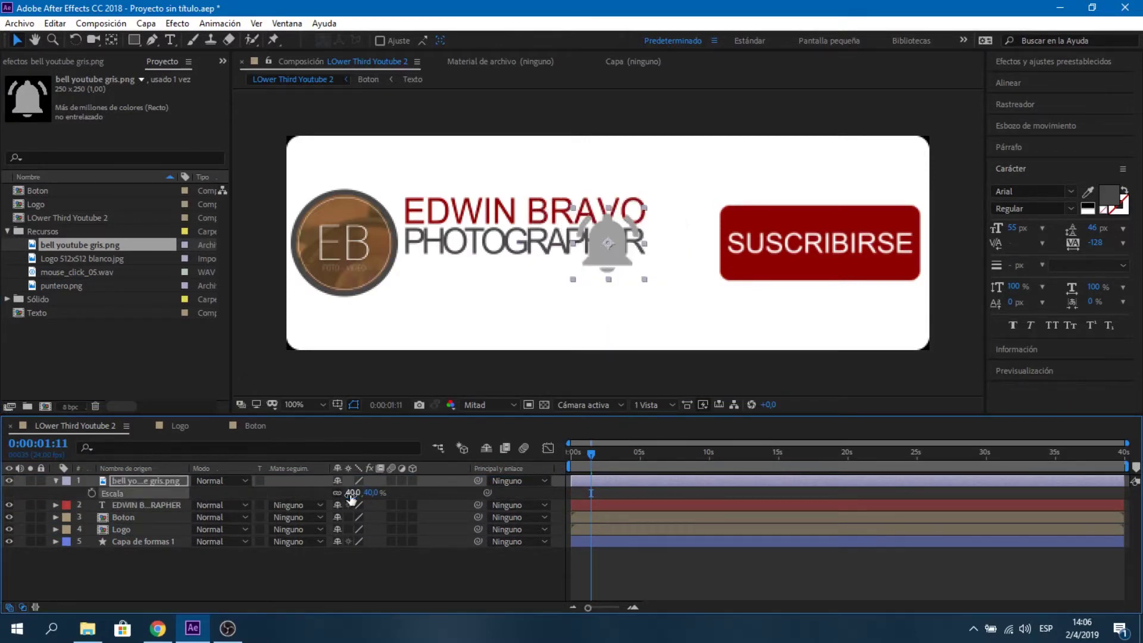
left_click_drag(613, 250, 791, 263)
left_click_drag(897, 260, 880, 261)
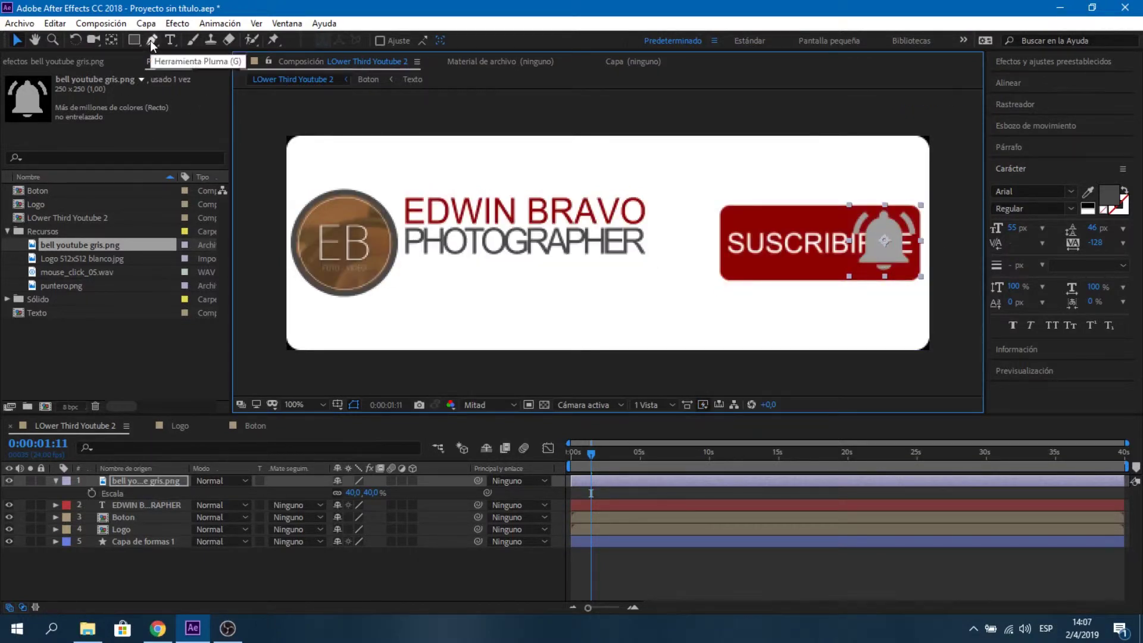
scroll(323, 324, "up", 1)
left_click_drag(694, 266, 676, 267)
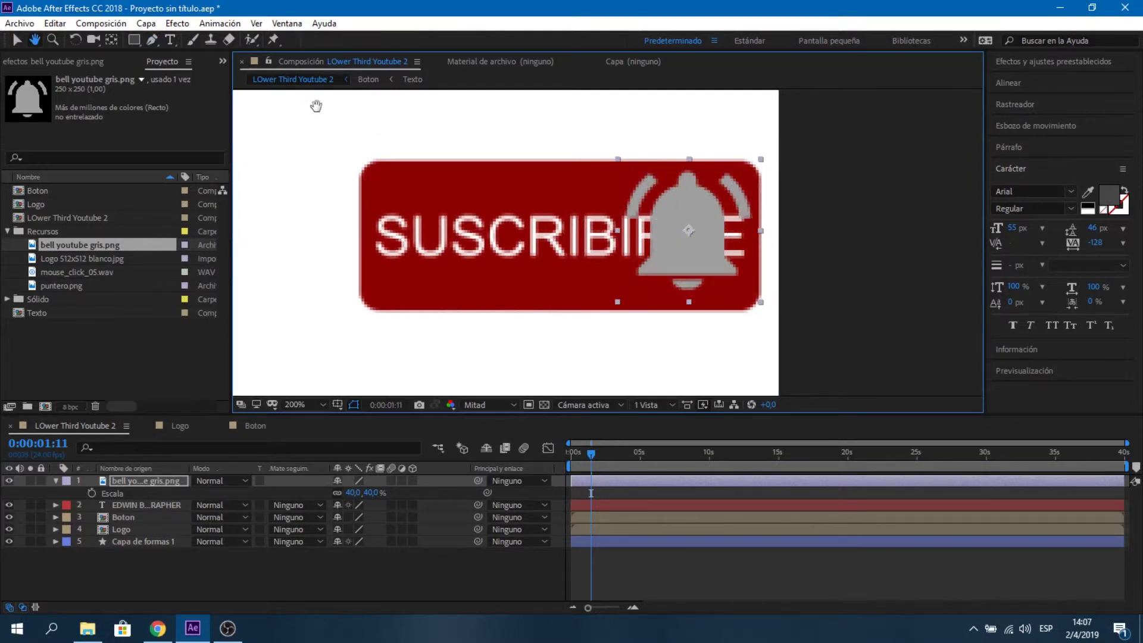
- Draw a Pen mask around the bell's ringing arcs and set it to Invertido to hide them
left_click(152, 40)
left_click(667, 178)
left_click(644, 210)
left_click(619, 225)
left_click(617, 191)
left_click(646, 163)
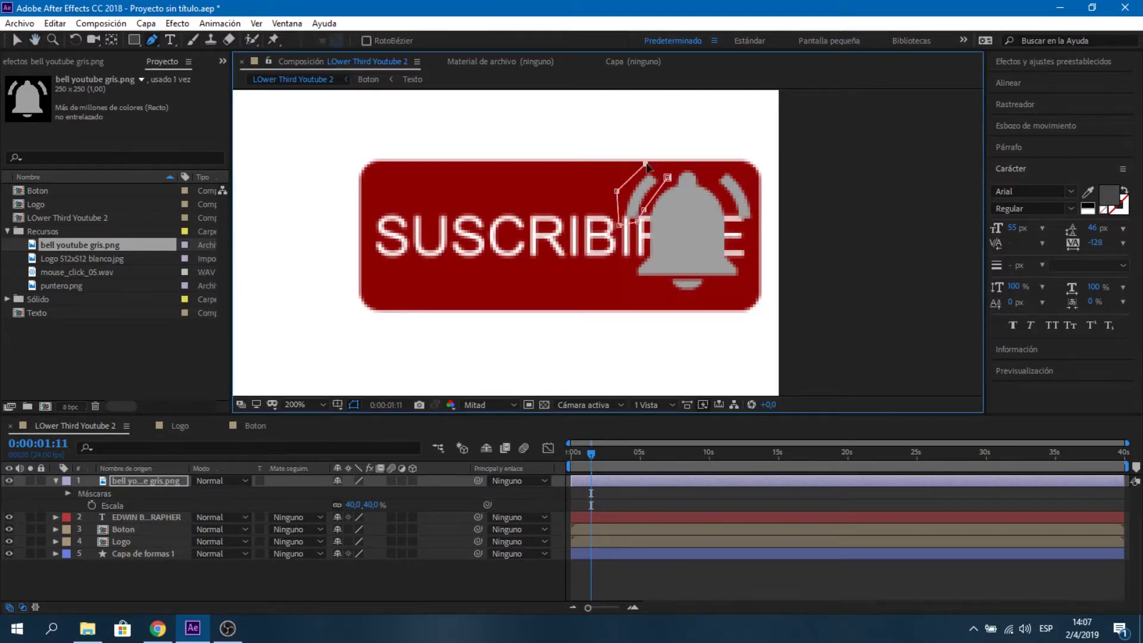
left_click(681, 160)
left_click(725, 161)
left_click(747, 186)
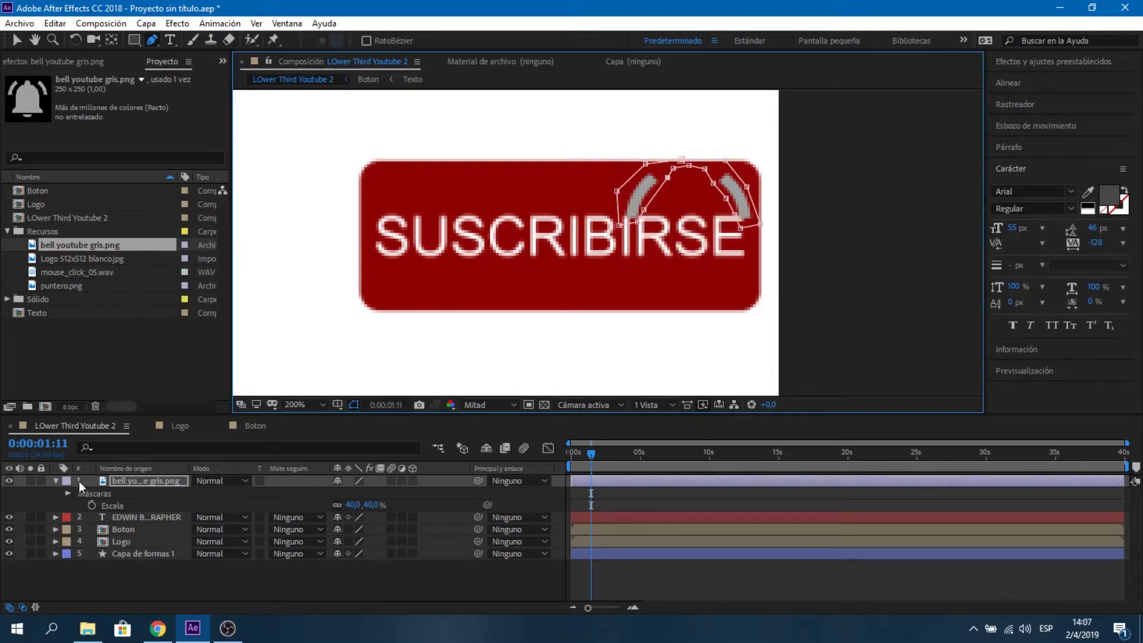
left_click(67, 493)
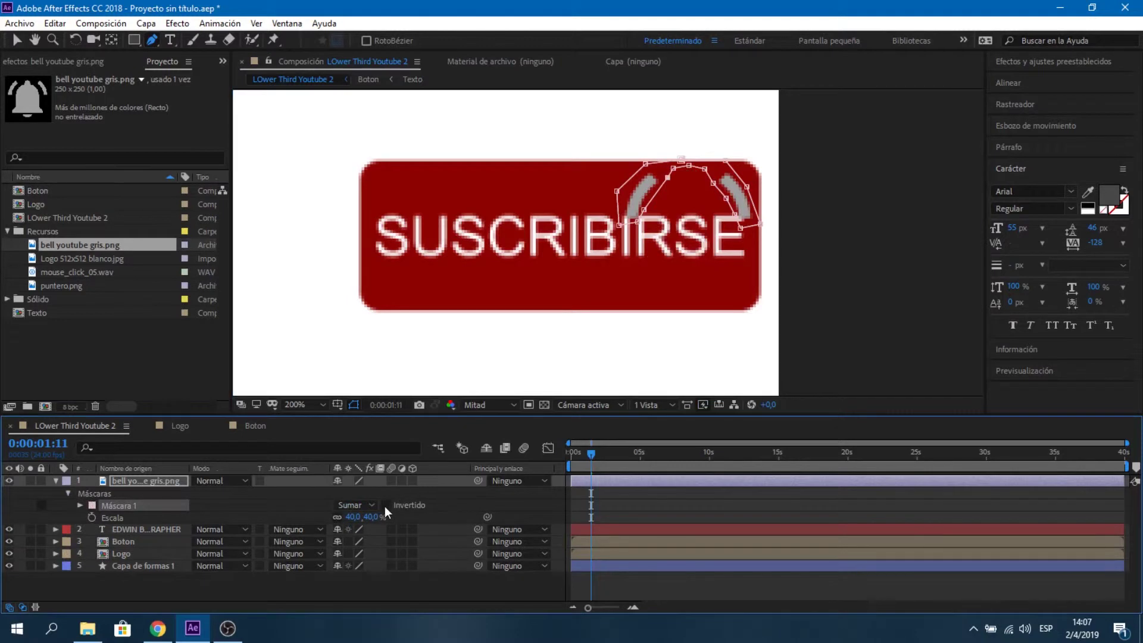
left_click(387, 505)
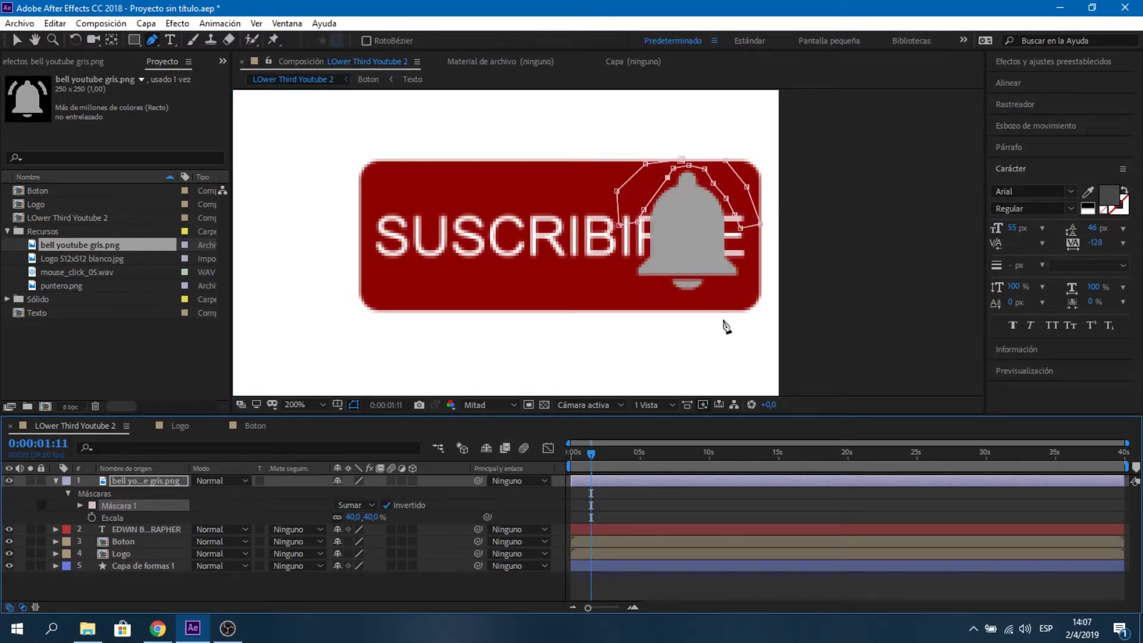
- Duplicate the masked bell layer
key("u")
left_click(156, 483)
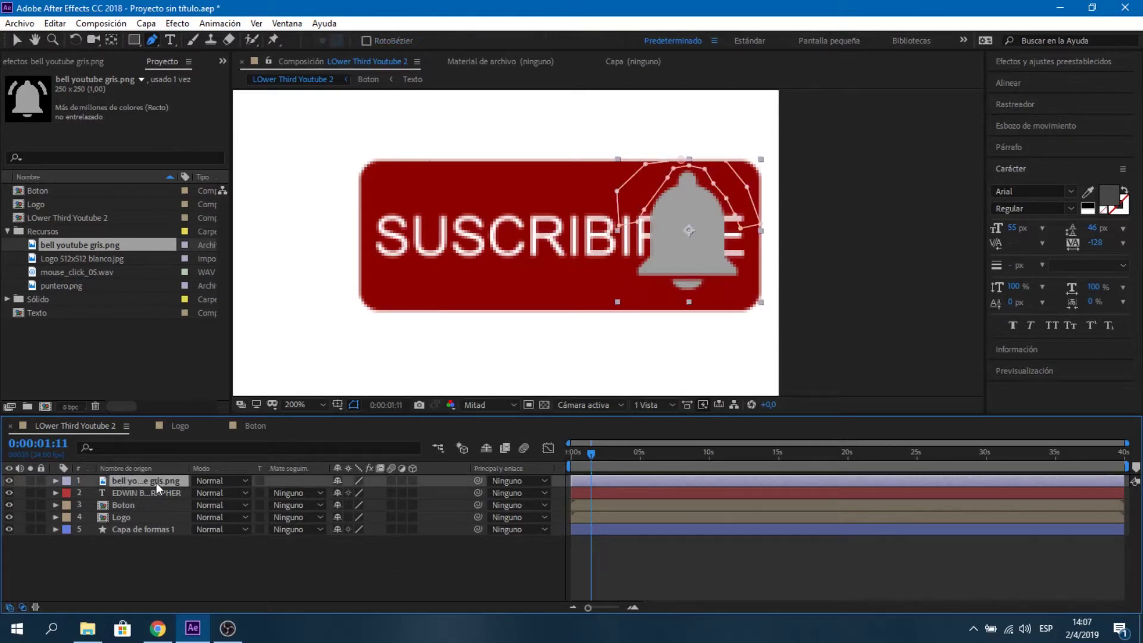
key("ctrl+d")
scroll(510, 303, "down", 1)
- Move both bell layers beneath the Boton layer, then select puntero.png in the Recursos folder
left_click_drag(510, 304, 608, 315)
left_click(152, 494)
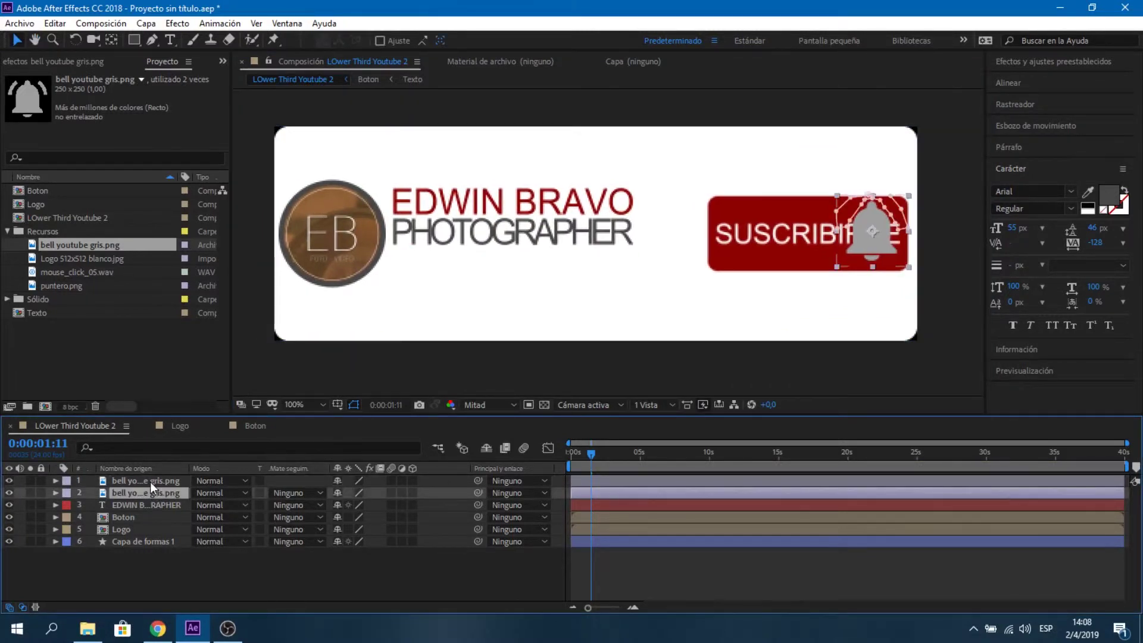
left_click(150, 481, "shift")
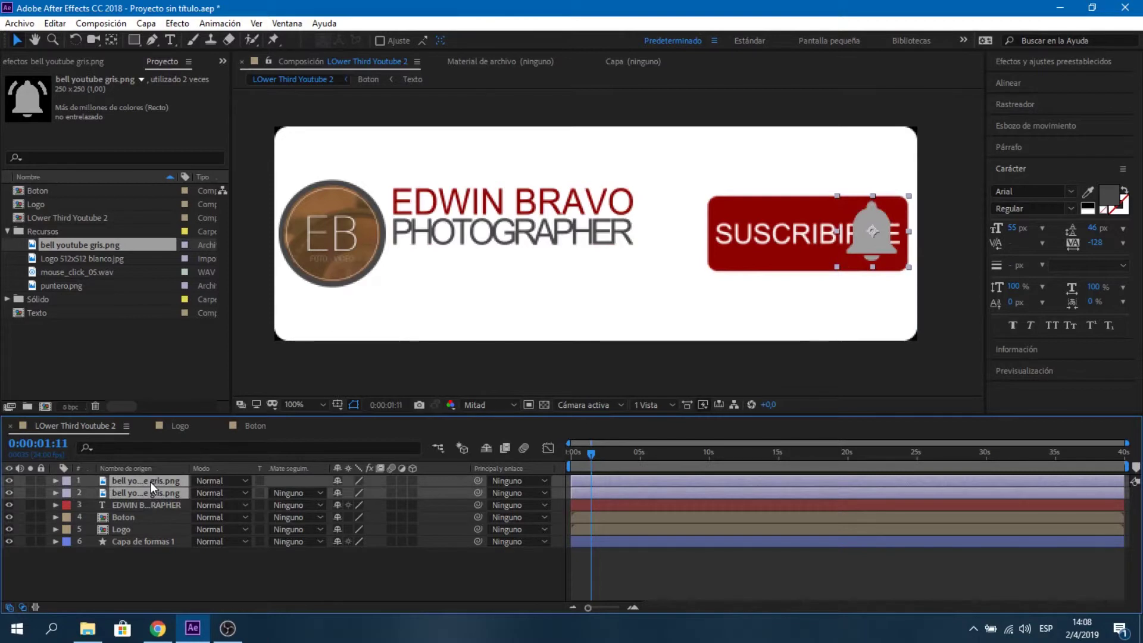
left_click_drag(150, 481, 152, 516)
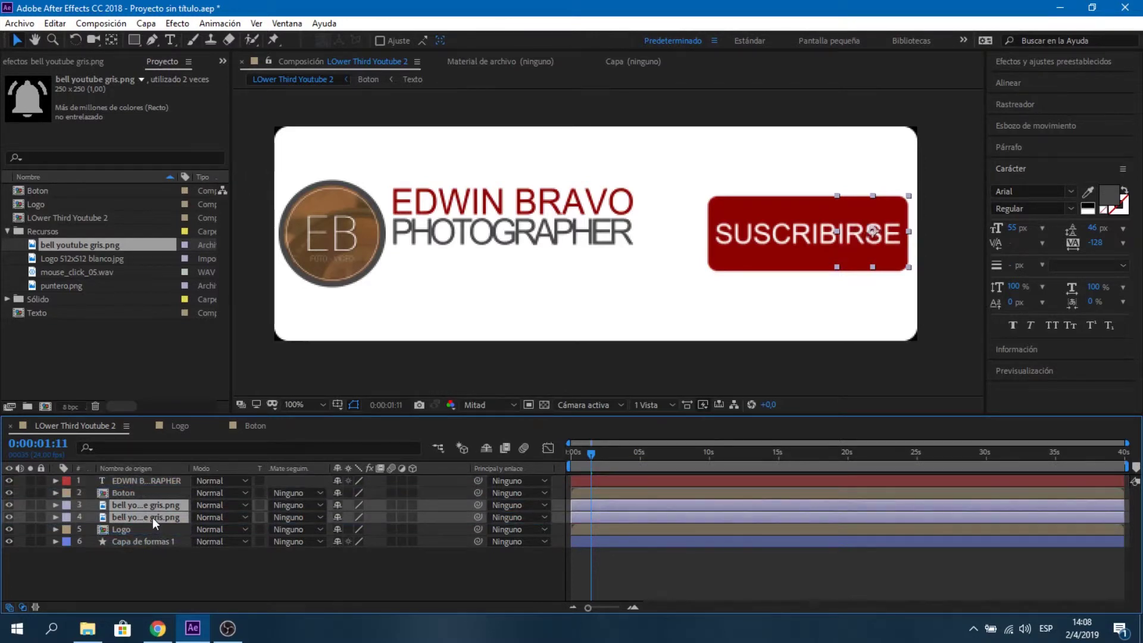
left_click(119, 364)
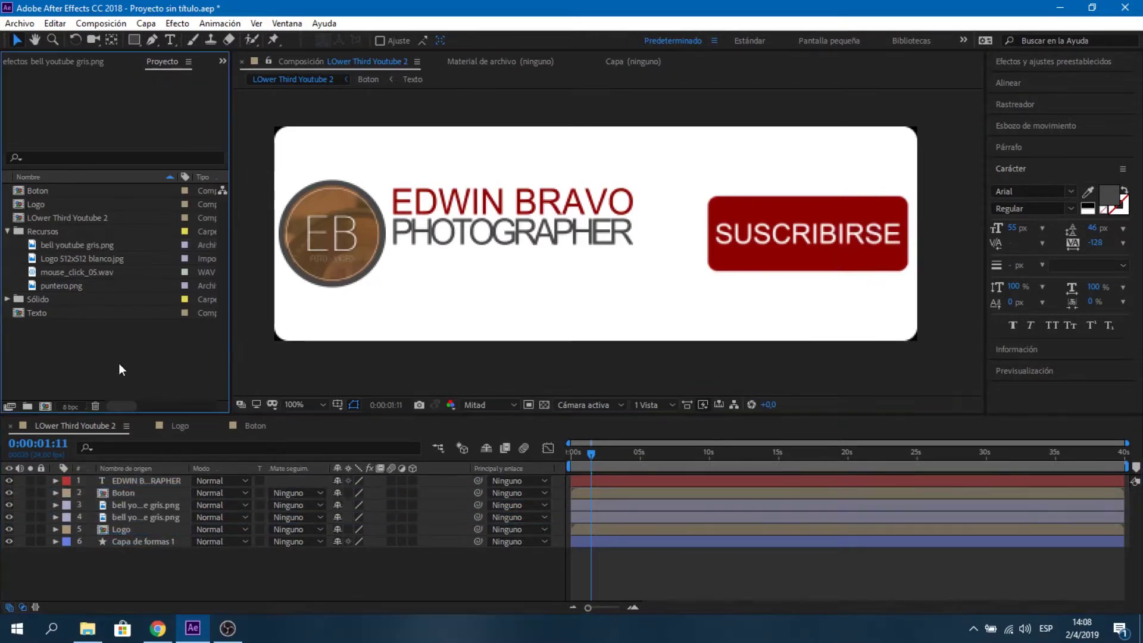
left_click(63, 287)
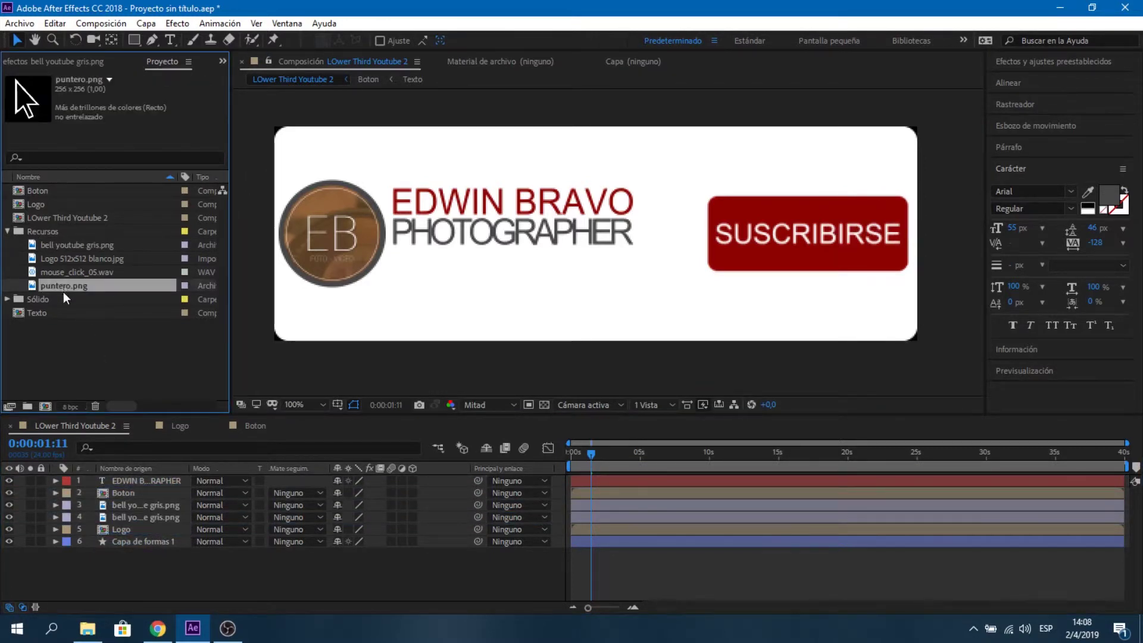
- Add puntero.png as a layer, move its anchor point to the tip, and tilt it about 37°
left_click_drag(63, 288, 600, 237)
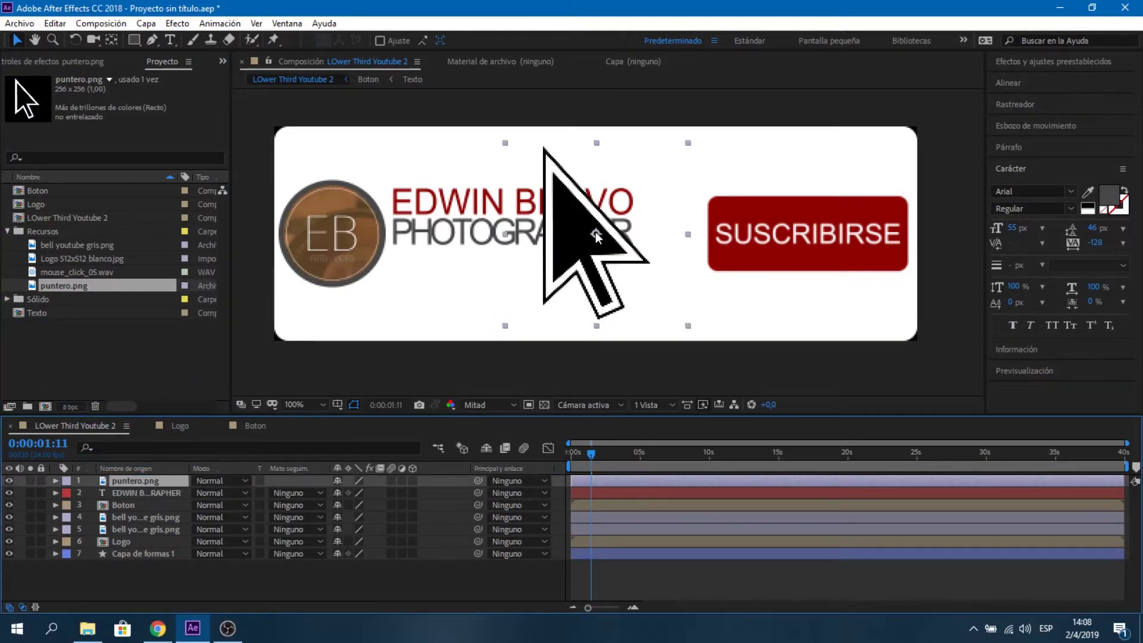
left_click(111, 40)
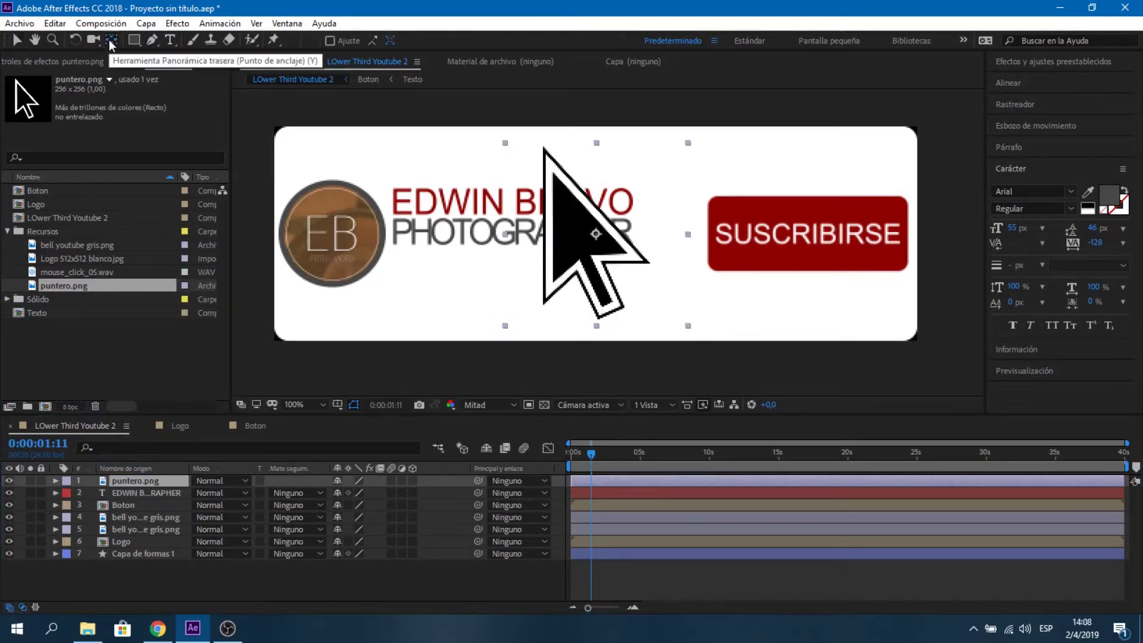
left_click_drag(595, 233, 543, 147)
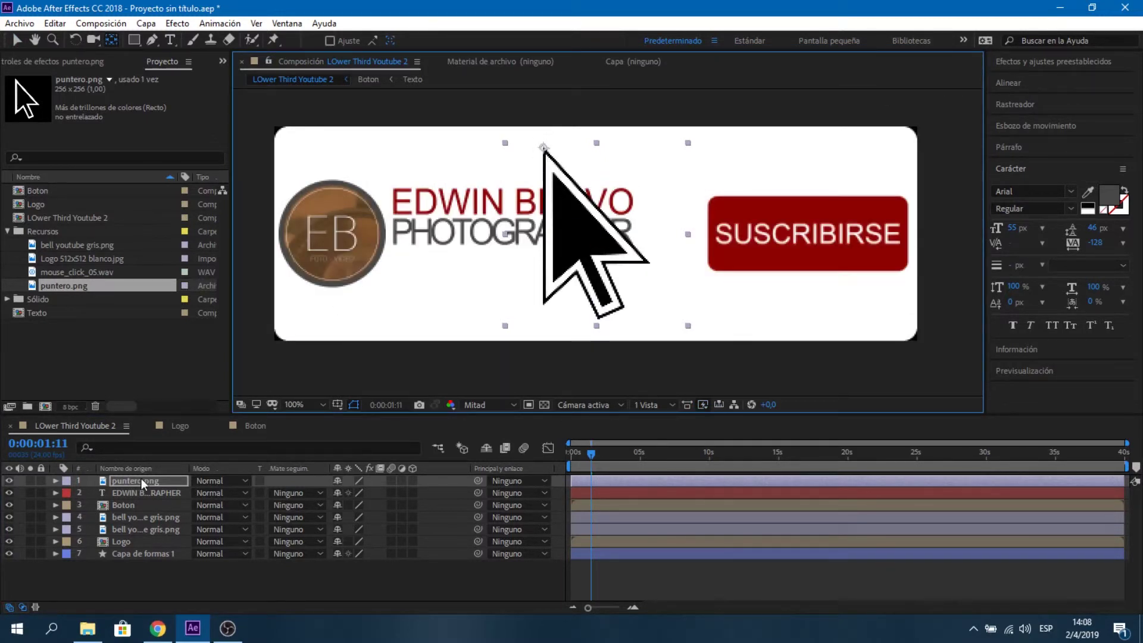
key("r")
left_click_drag(357, 493, 380, 492)
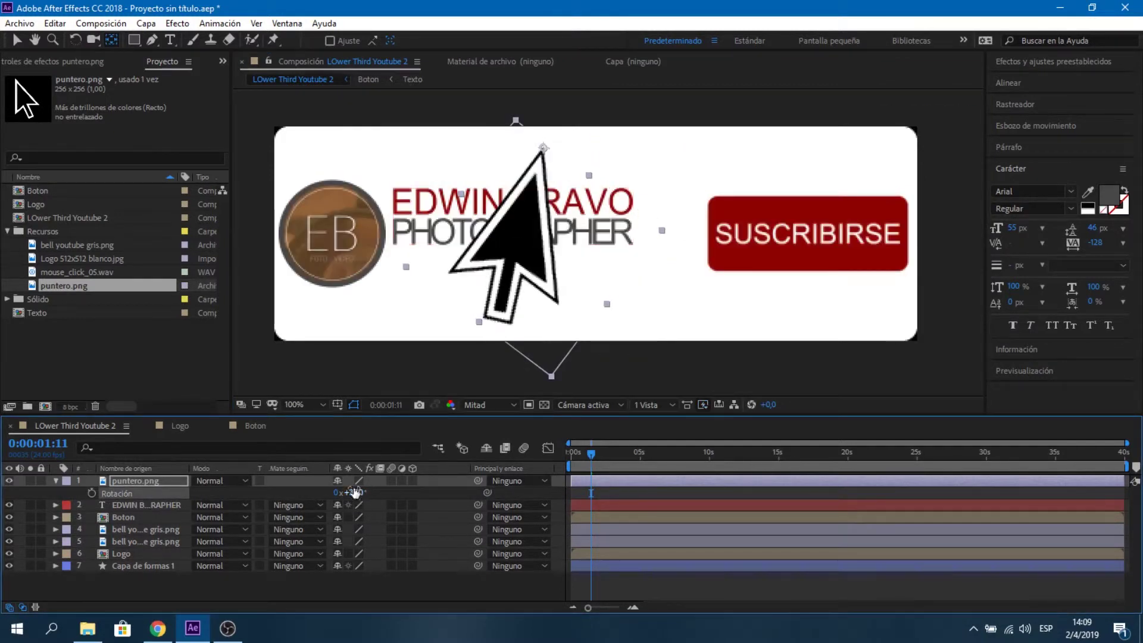
- Scale the pointer to 20% and place it at the card's lower left
key("s")
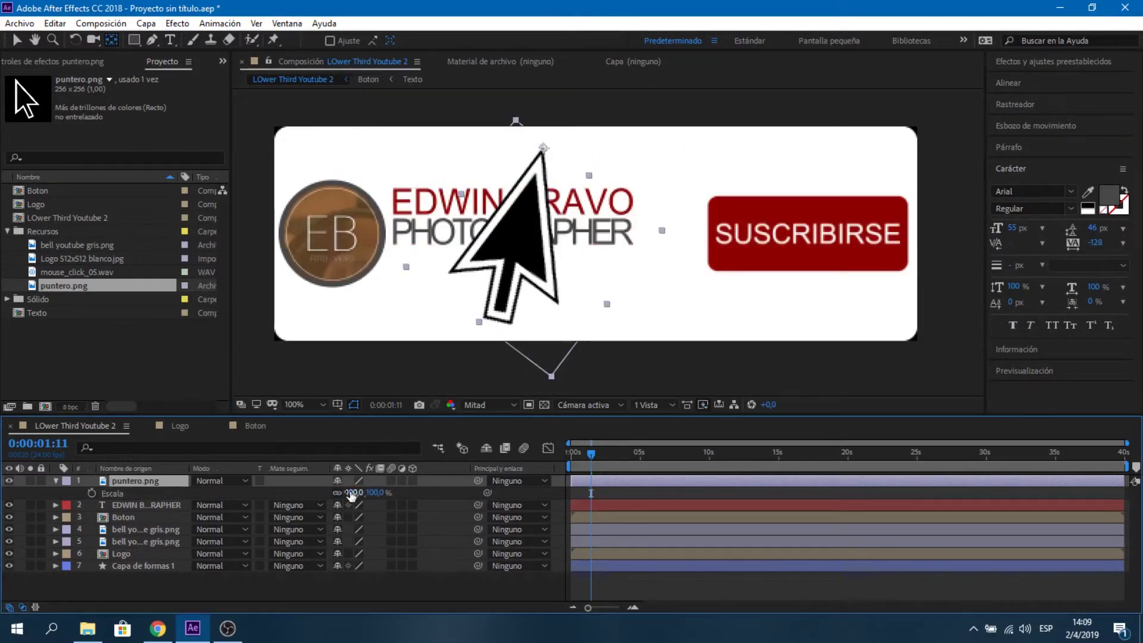
left_click(350, 492)
type("20")
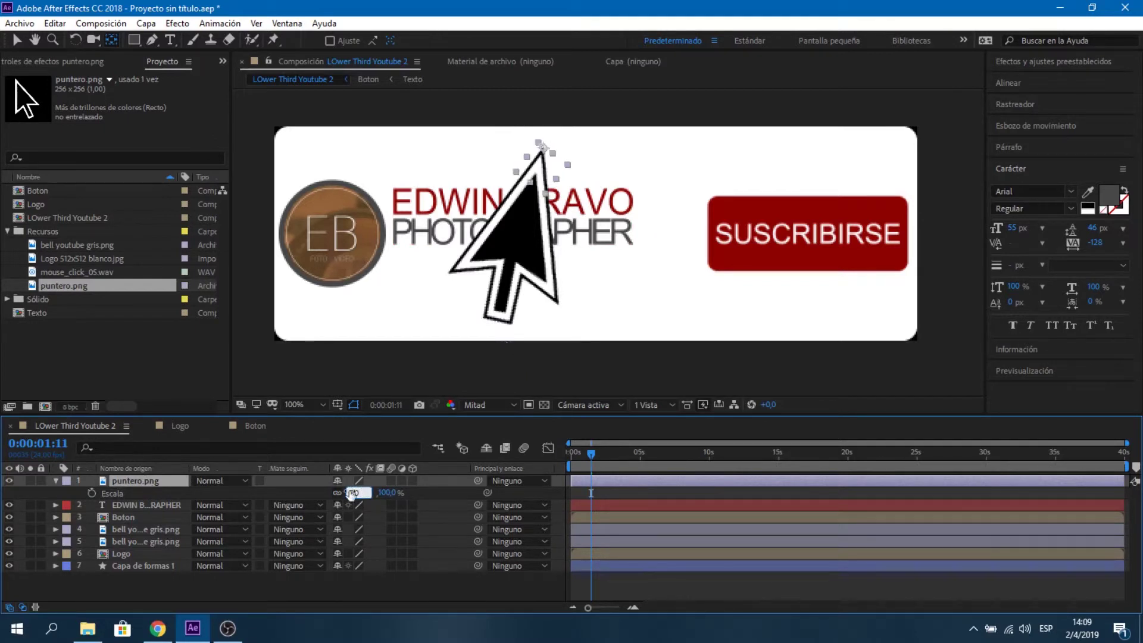
key("Return")
left_click_drag(540, 172, 360, 326)
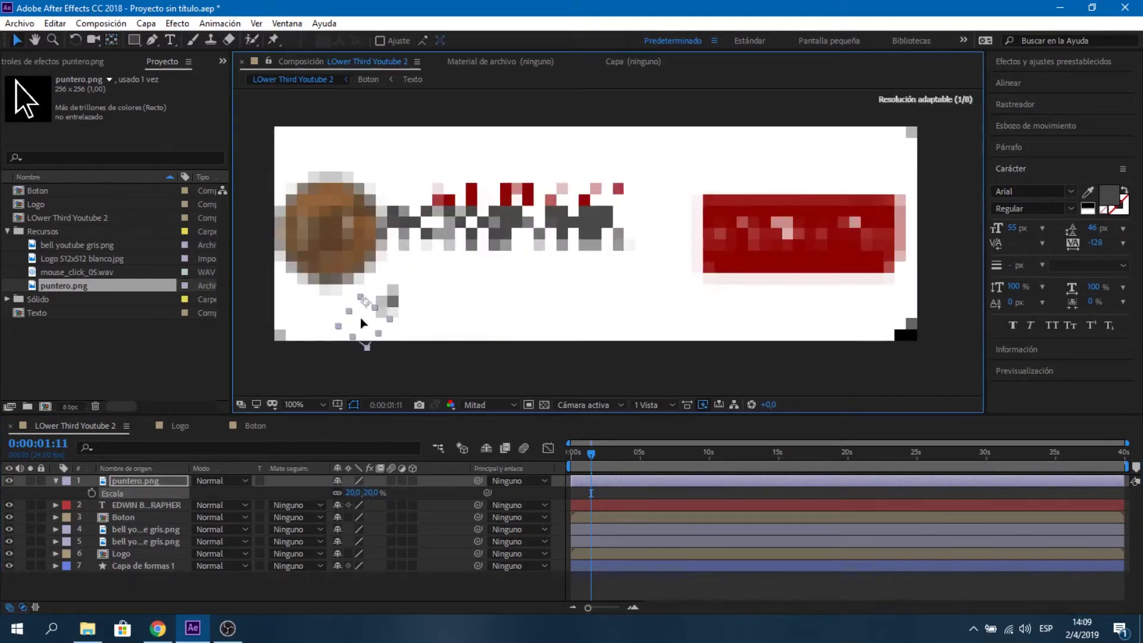
left_click(56, 481)
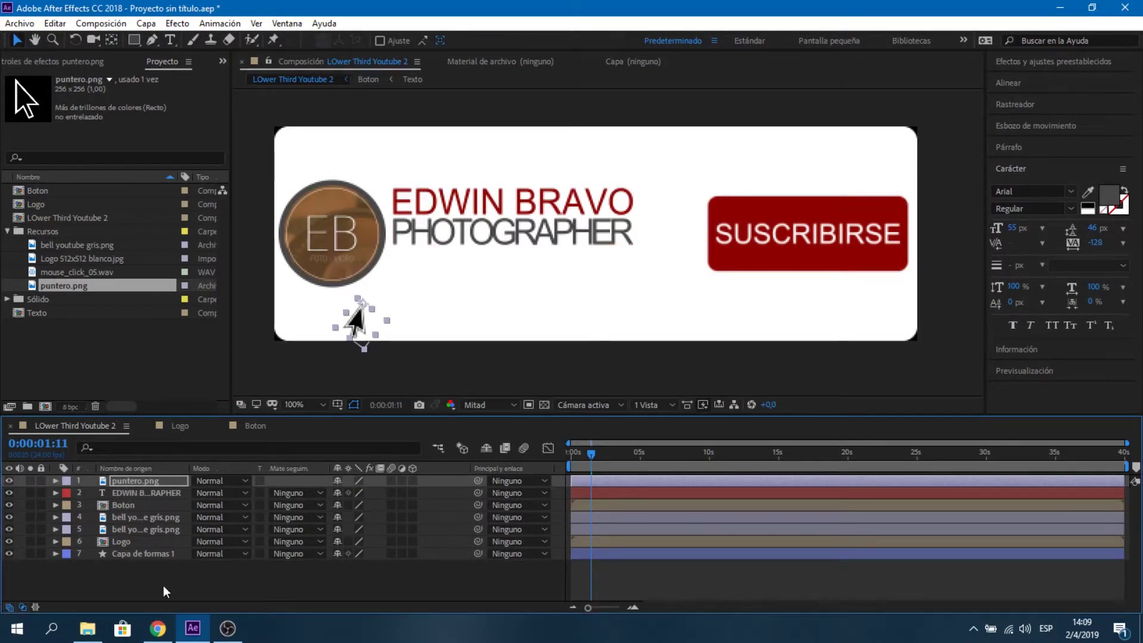
left_click(596, 541)
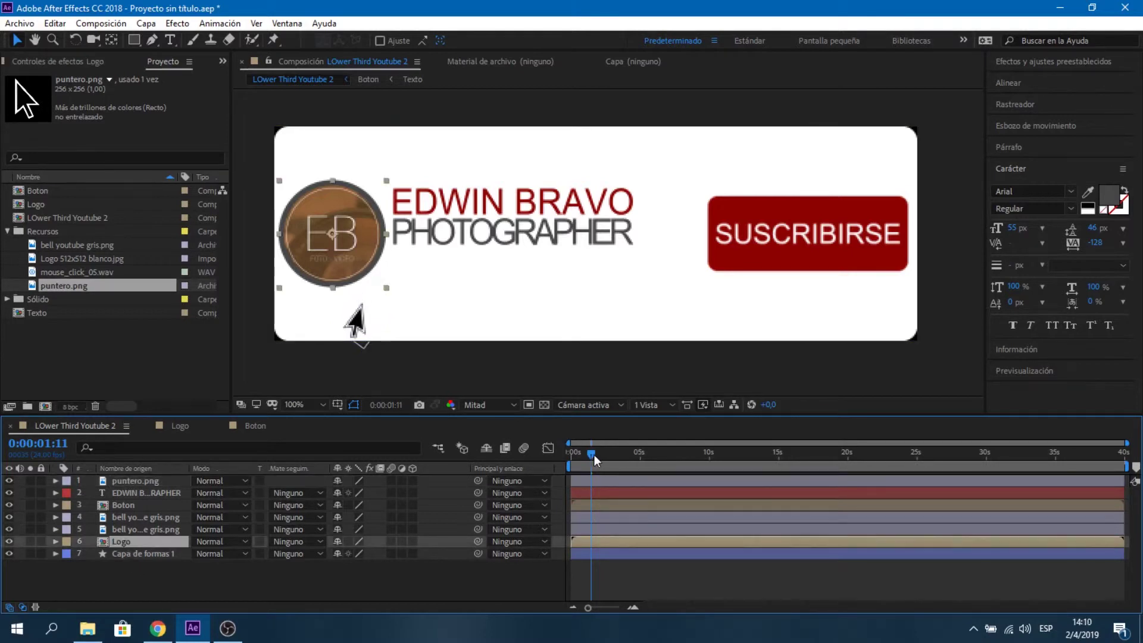
- Keyframe the Logo's Position at 0:00:00:10 and push it off the left edge at frame 0
left_click_drag(595, 460, 571, 458)
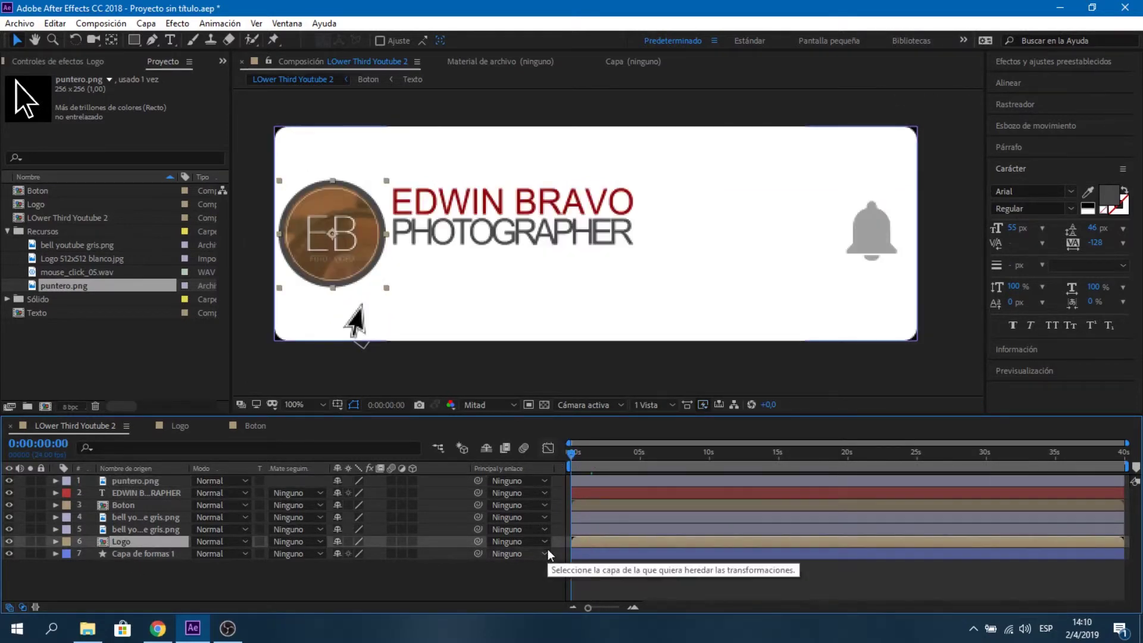
key("p")
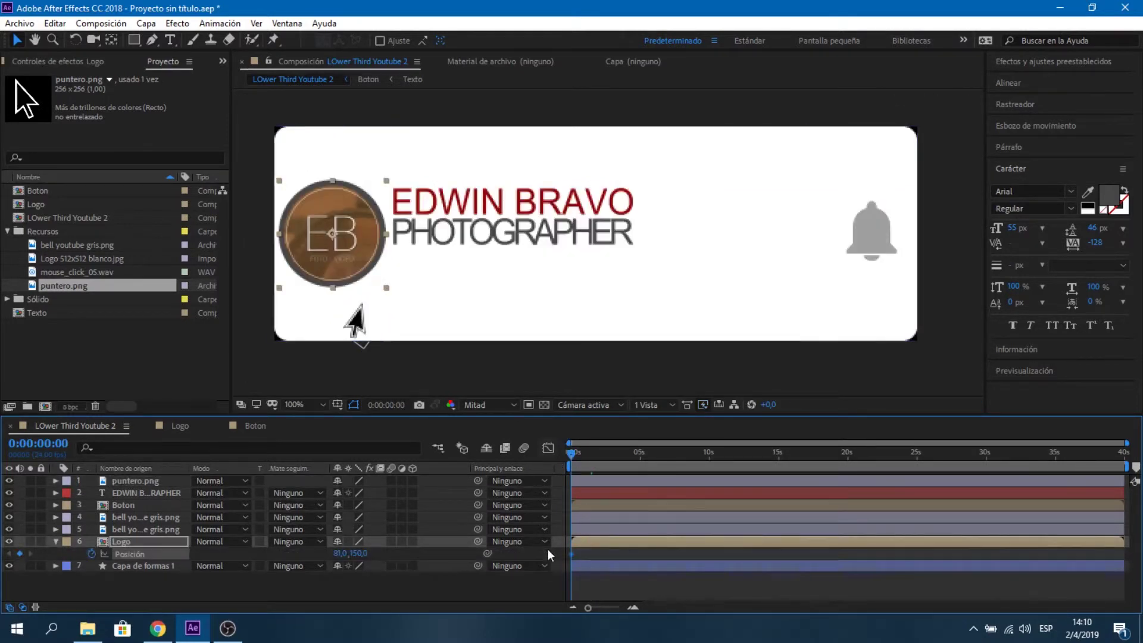
key("shift+Page_Down")
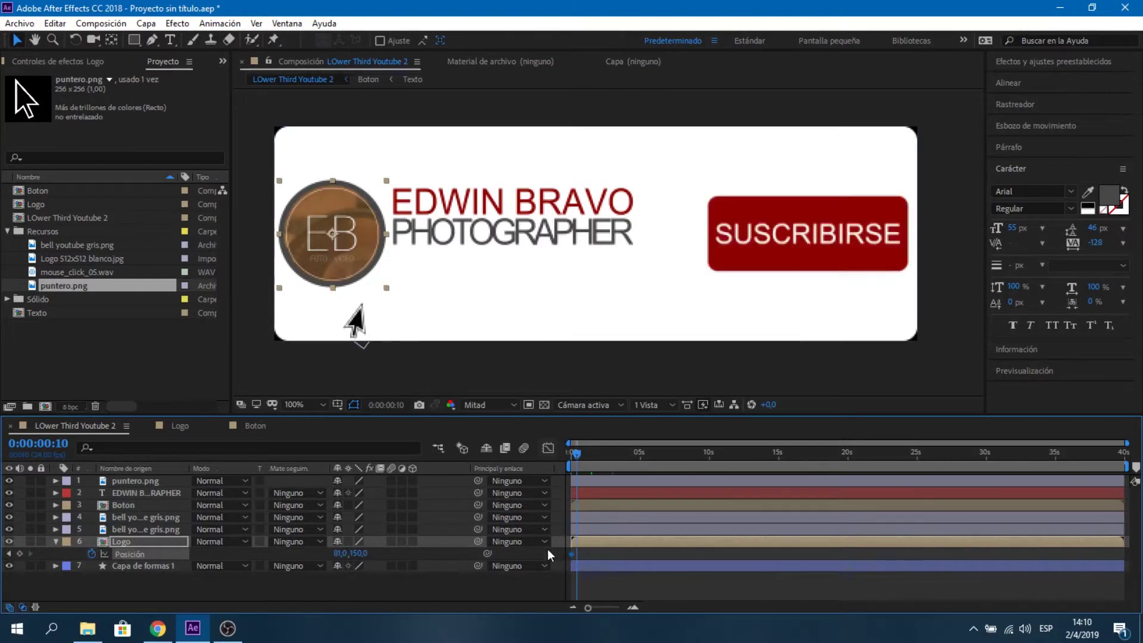
key("alt+shift+p")
key("Home")
key("equal")
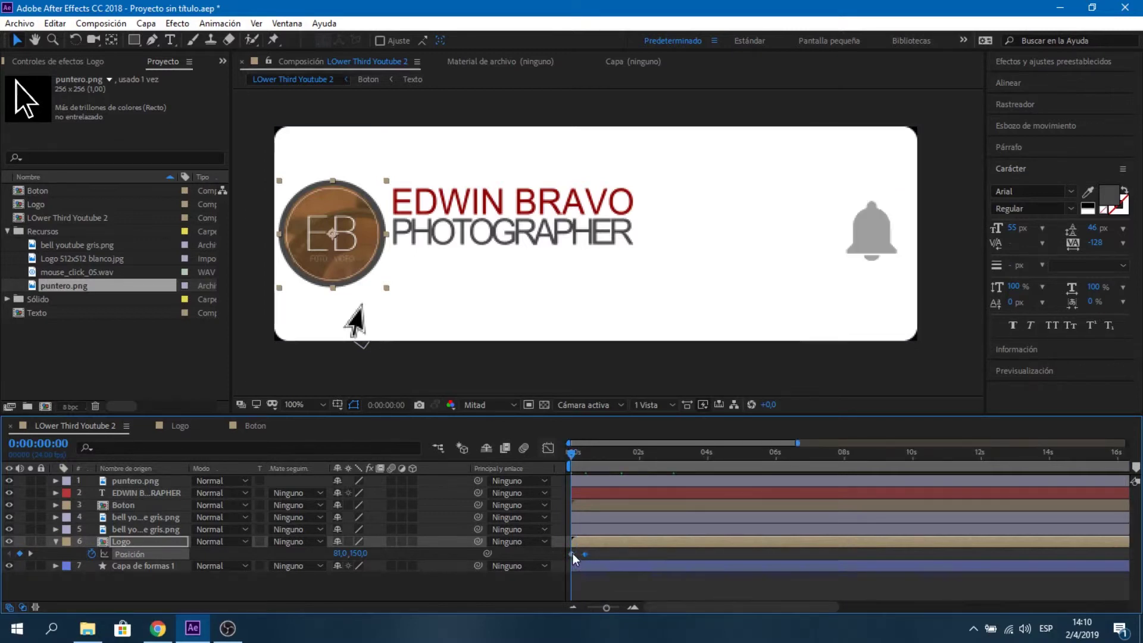
key("comma")
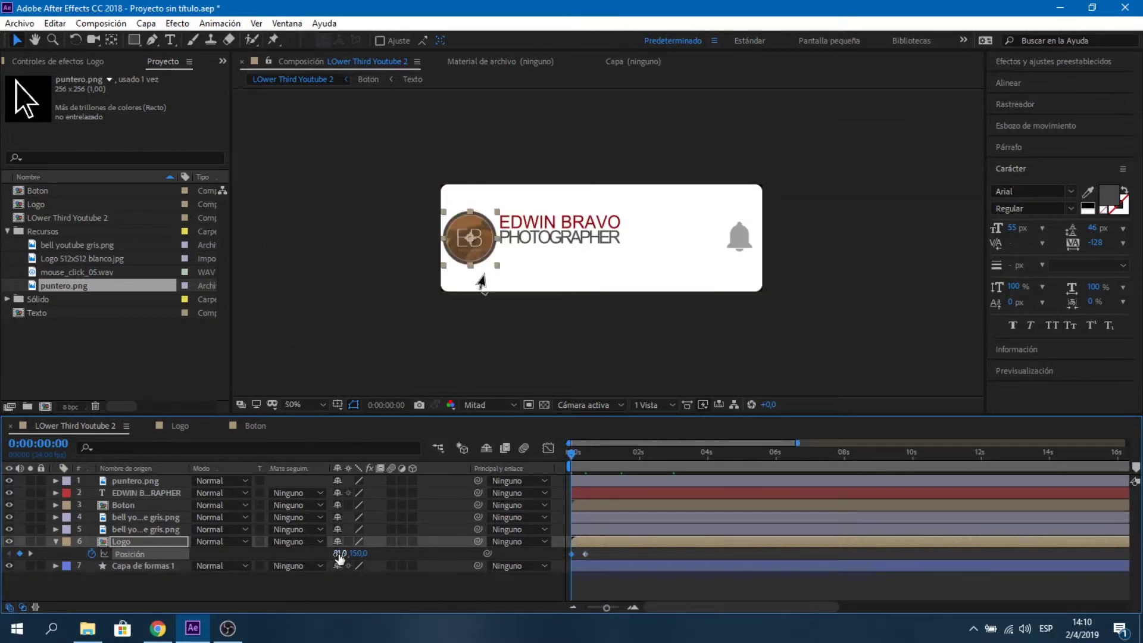
left_click_drag(340, 554, 195, 546)
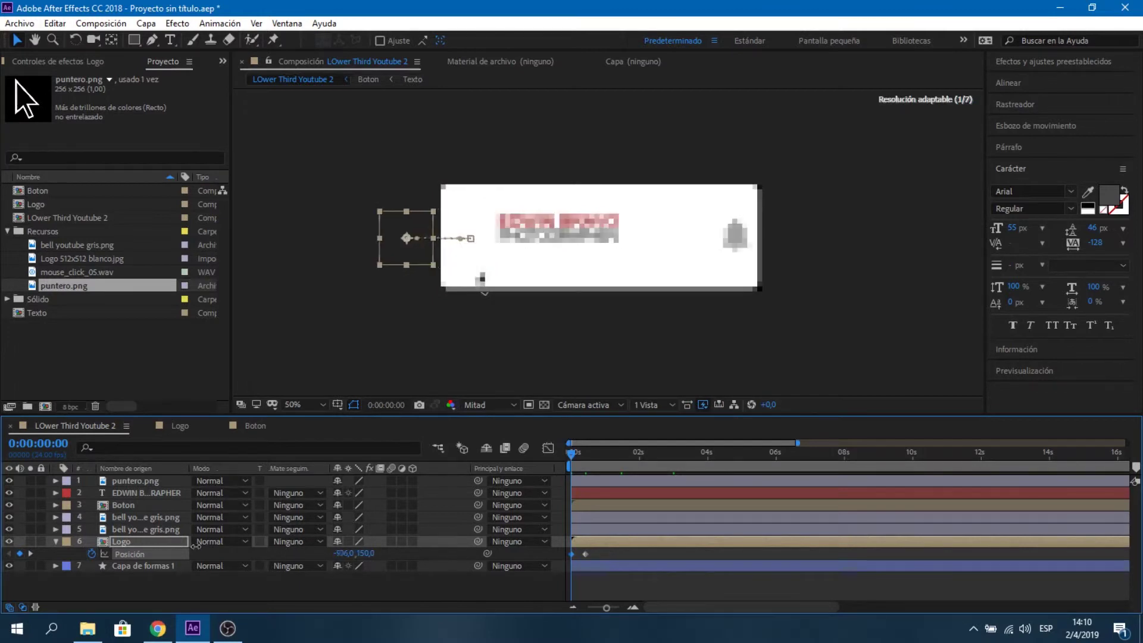
- Preview the logo entrance and apply Easy Ease to its Position keyframes
key("space")
left_click(586, 561)
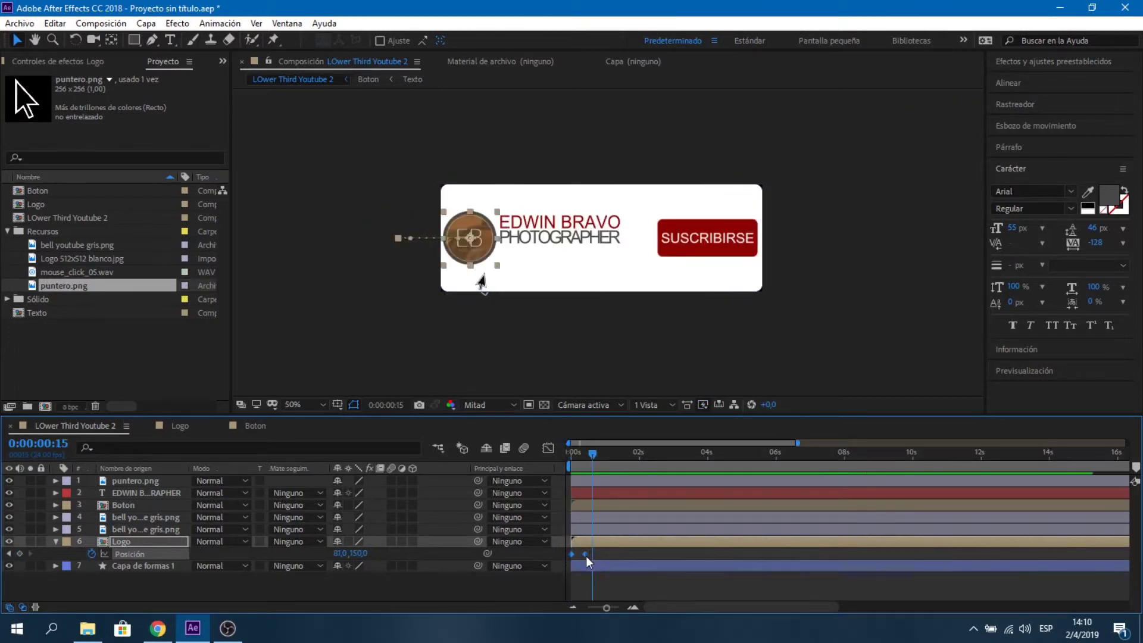
right_click(586, 559)
mouse_move(635, 547)
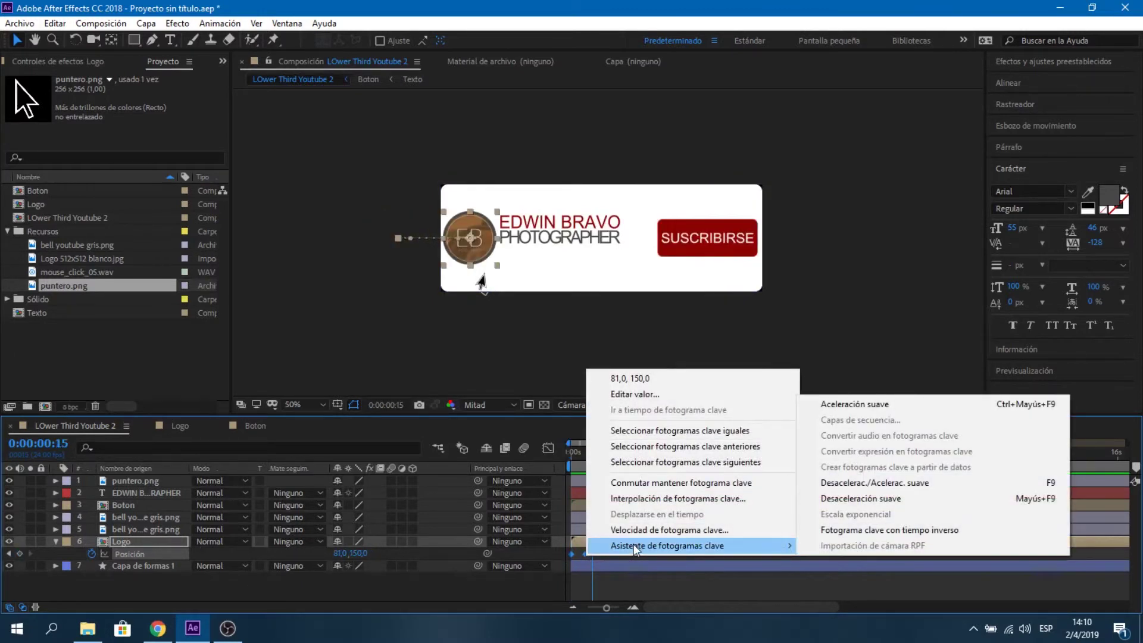
left_click(875, 482)
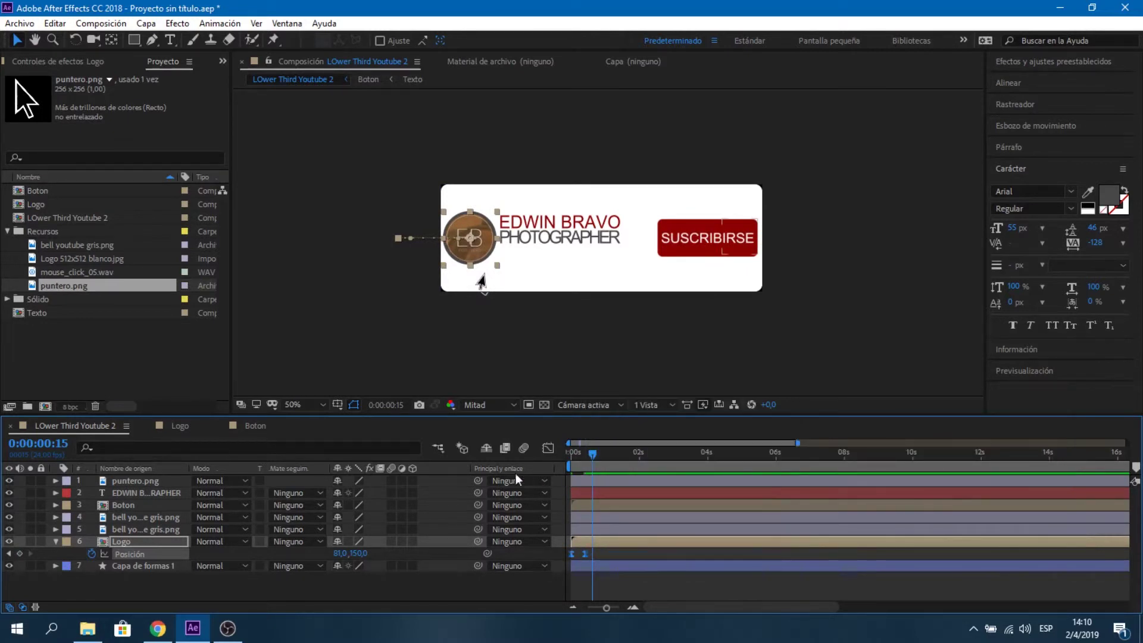
- Adjust the Position speed curve so the logo starts fast and eases to a stop
left_click(548, 448)
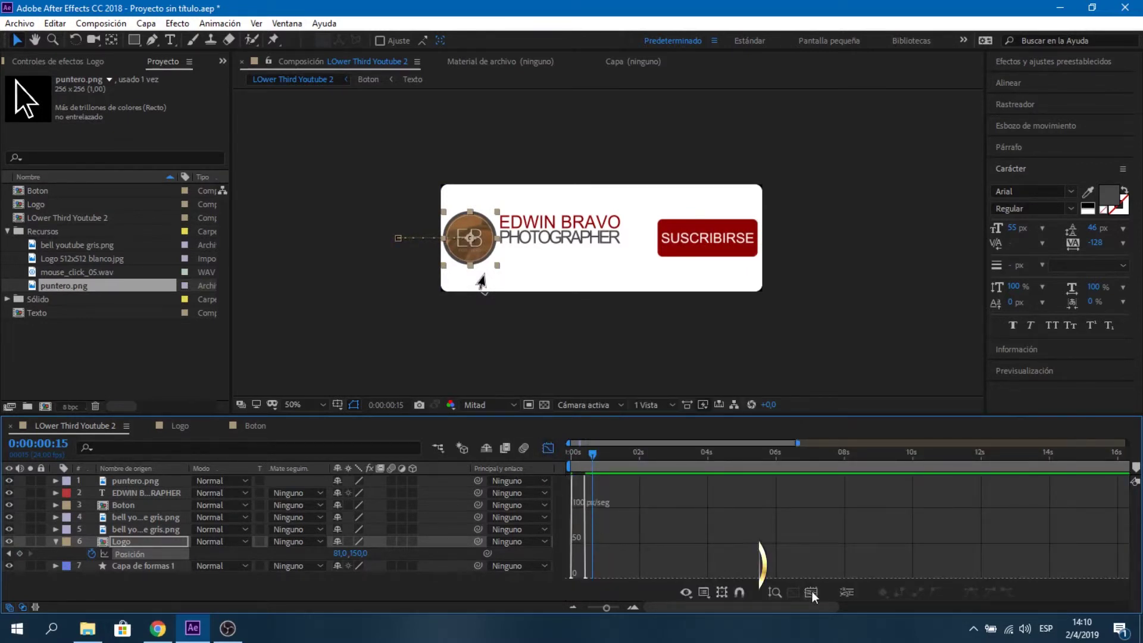
left_click(873, 564)
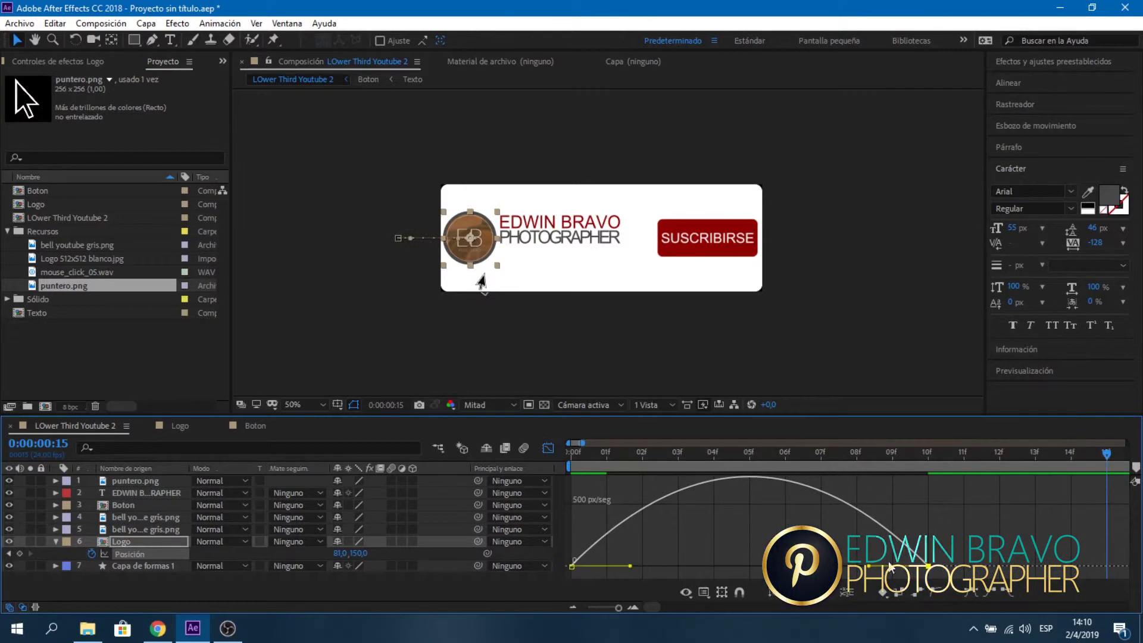
left_click_drag(873, 566, 749, 566)
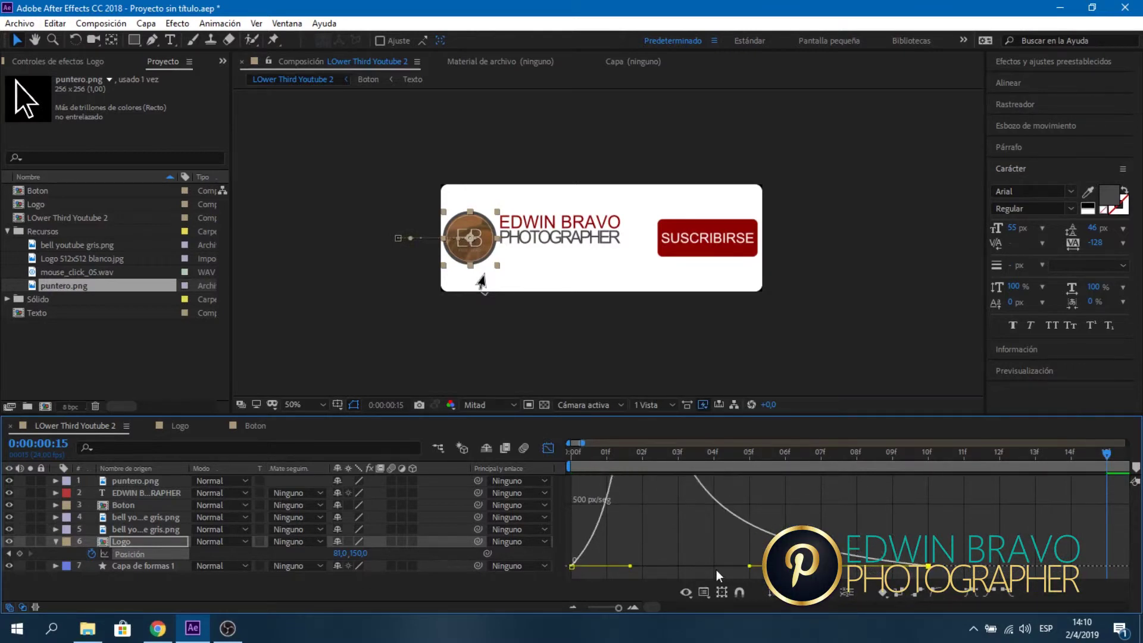
left_click(547, 449)
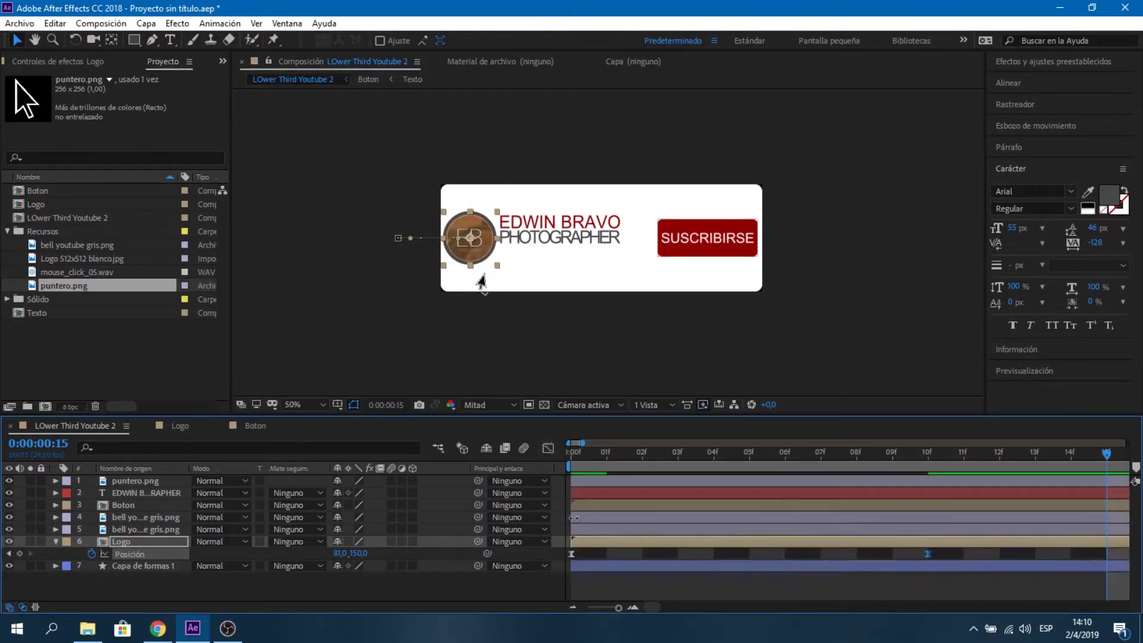
left_click(603, 607)
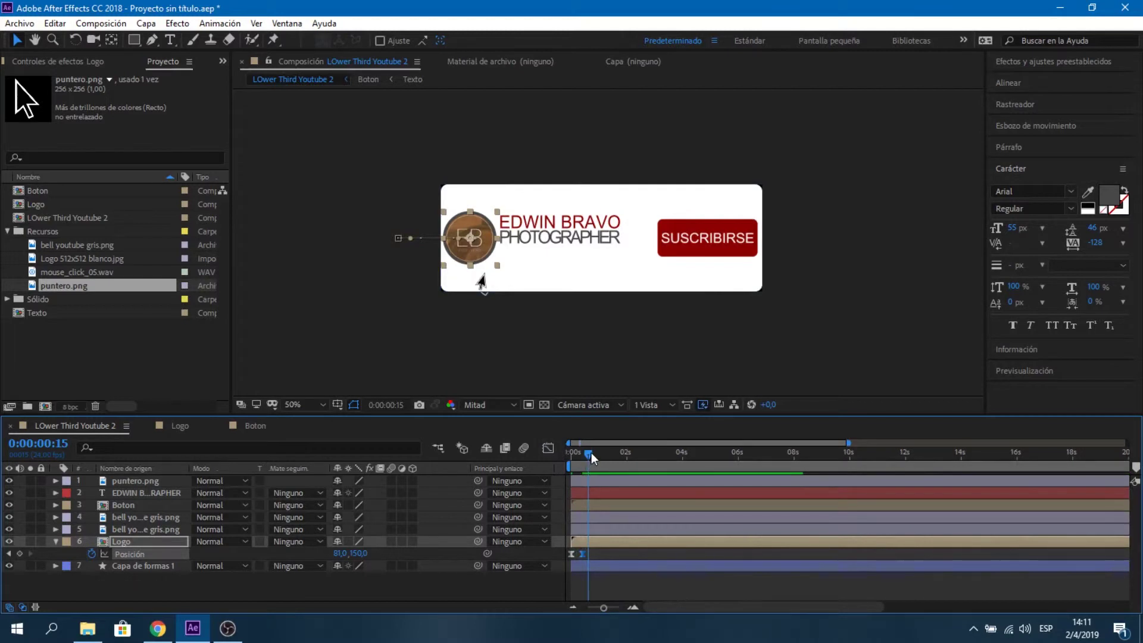
- Reveal the Logo layer's Rotation at frame 0 and preview the logo's slide-in
left_click_drag(588, 453, 559, 456)
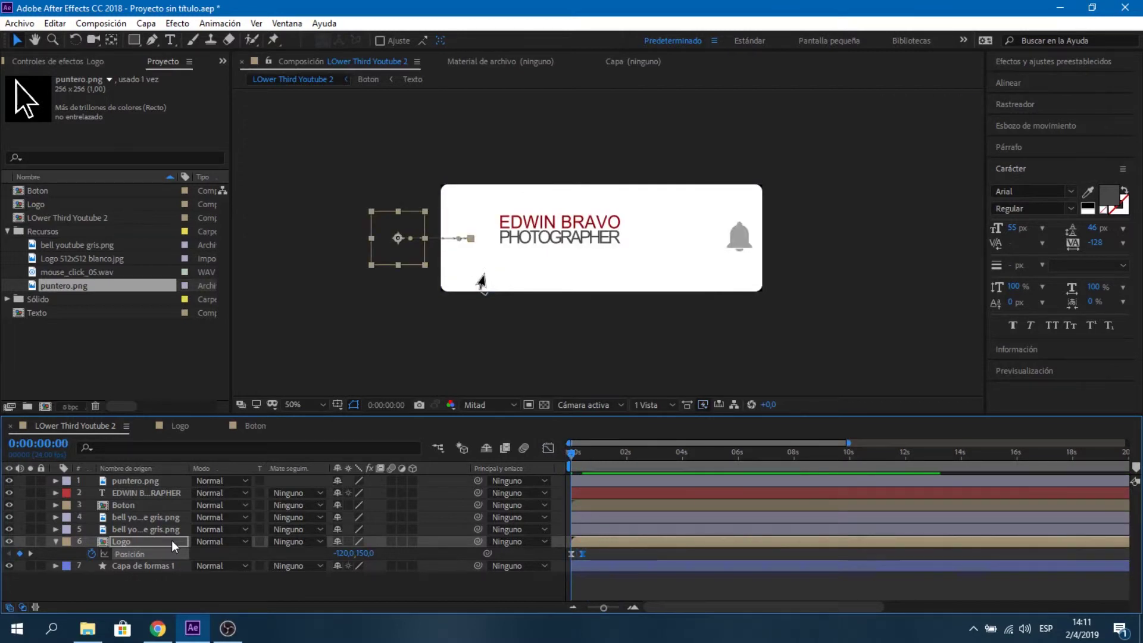
key("r")
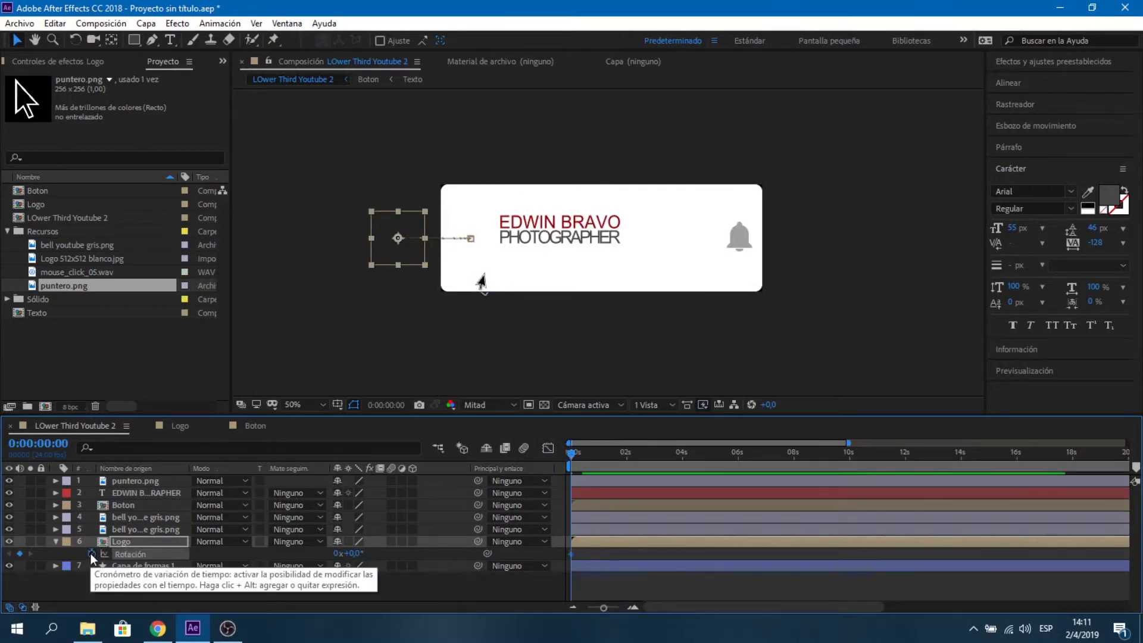
key("space")
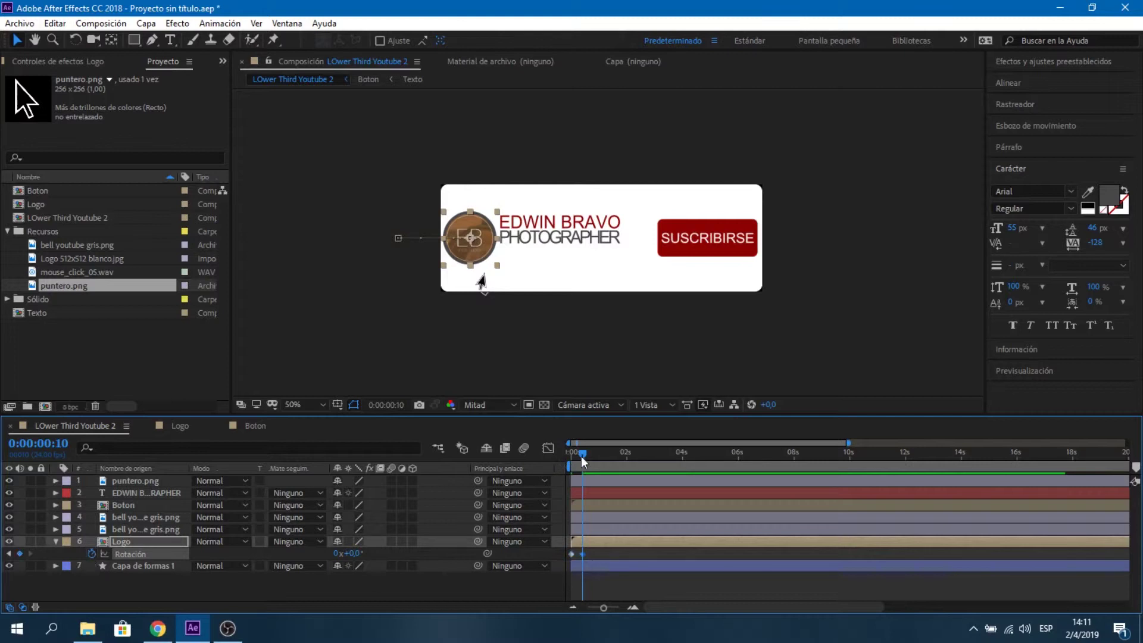
- Set the Logo's first Rotation keyframe to -90°
key("space")
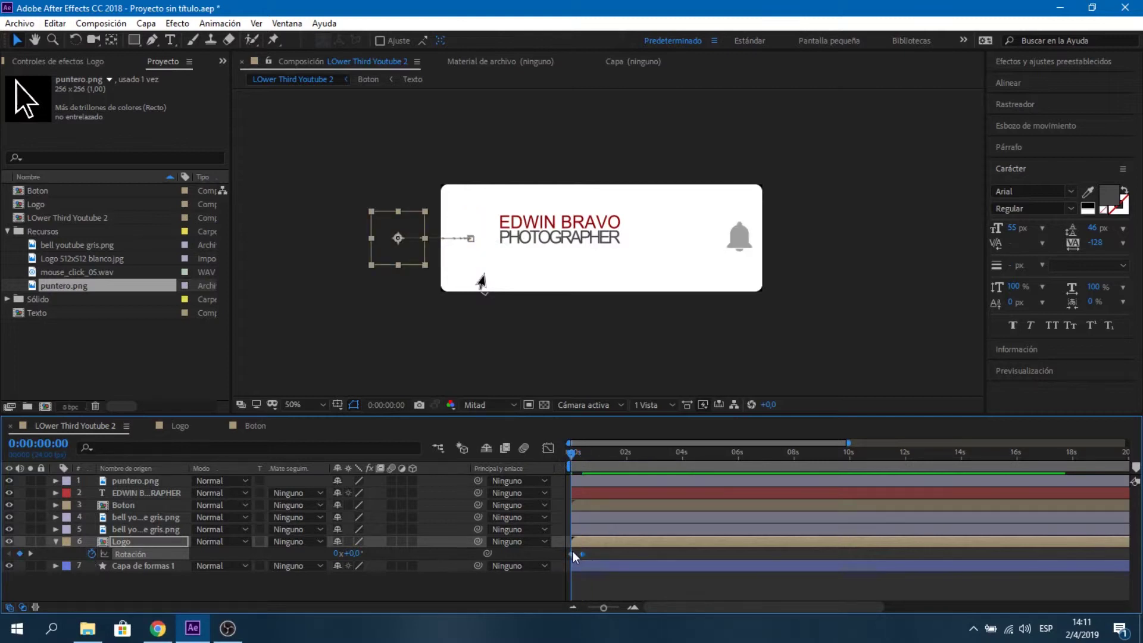
left_click(572, 555)
left_click(356, 553)
key("Return")
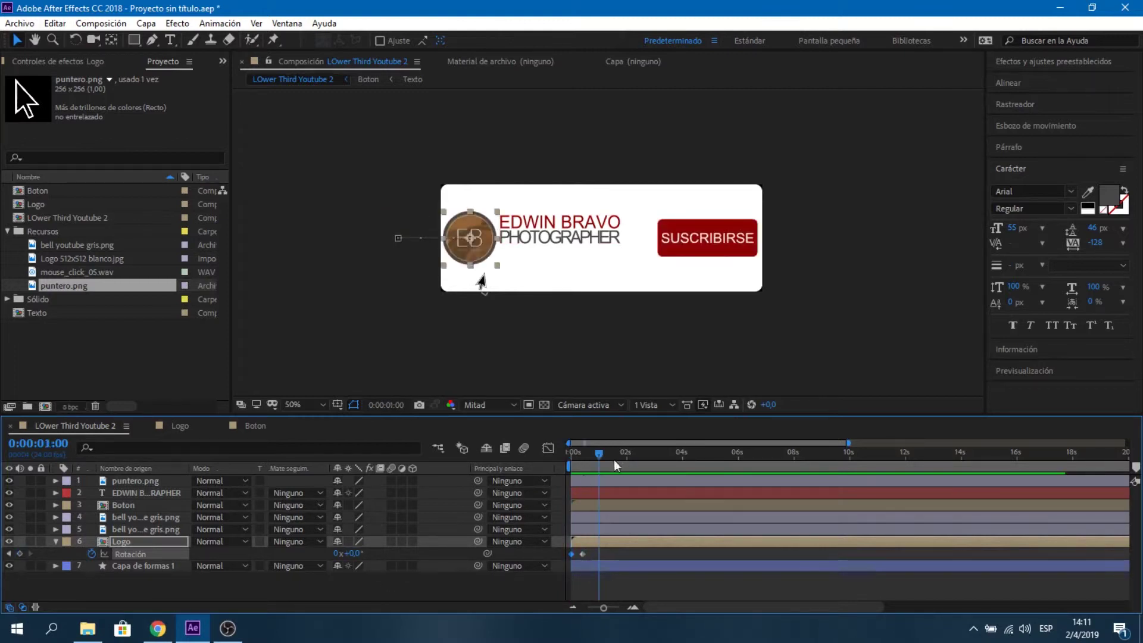
- Preview the logo spin-in and reveal the Logo layer's keyframed properties
left_click(598, 455)
key("space")
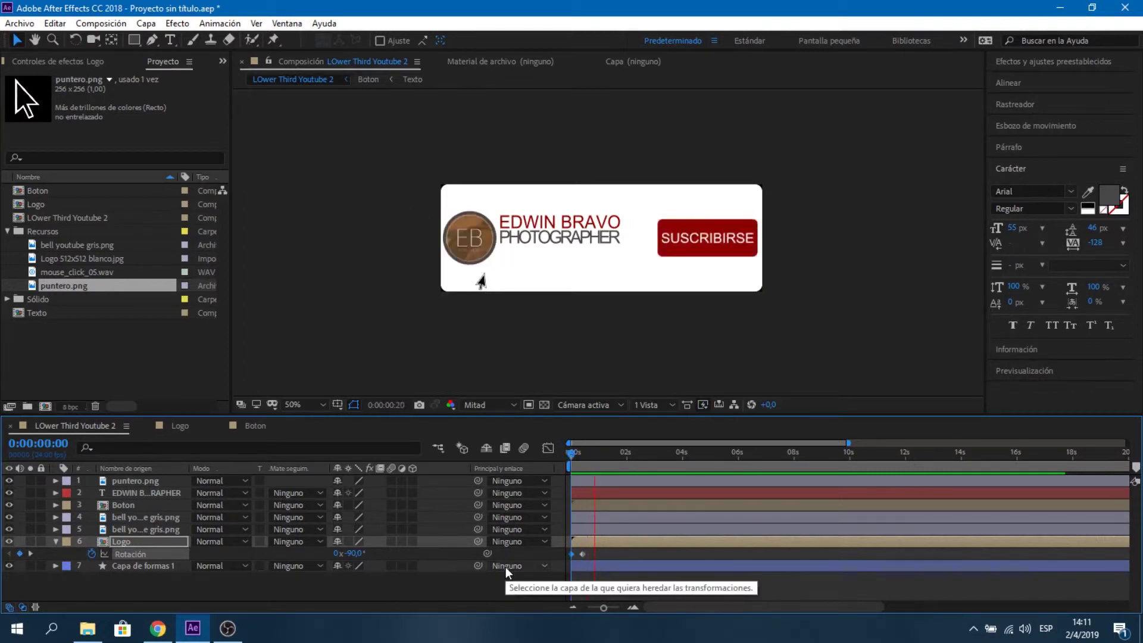
left_click(596, 456)
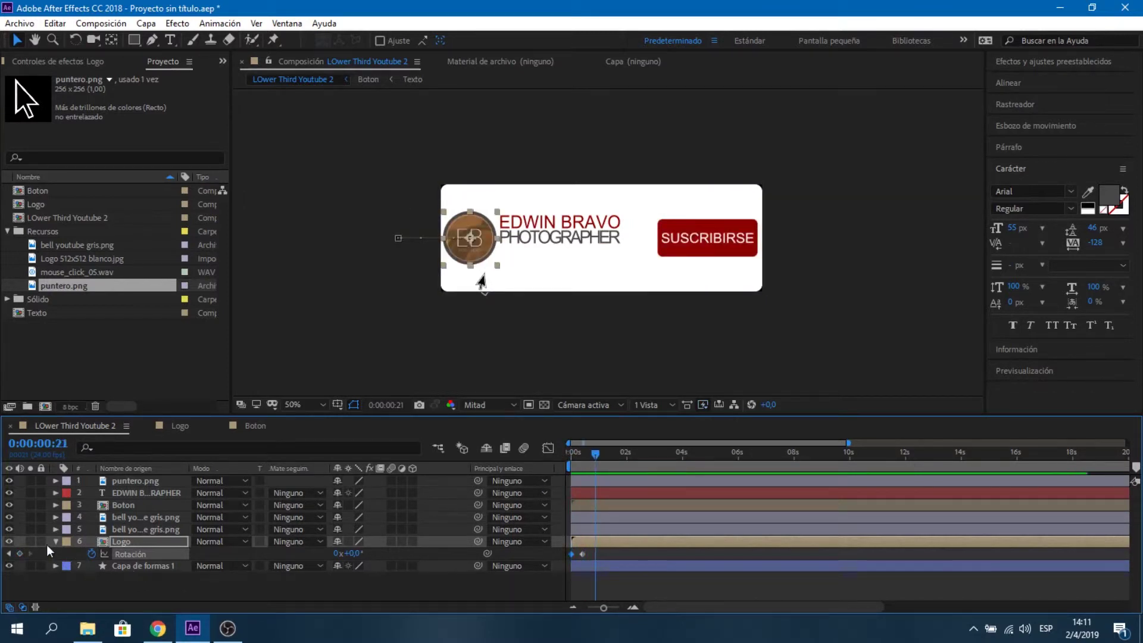
left_click_drag(595, 455, 592, 455)
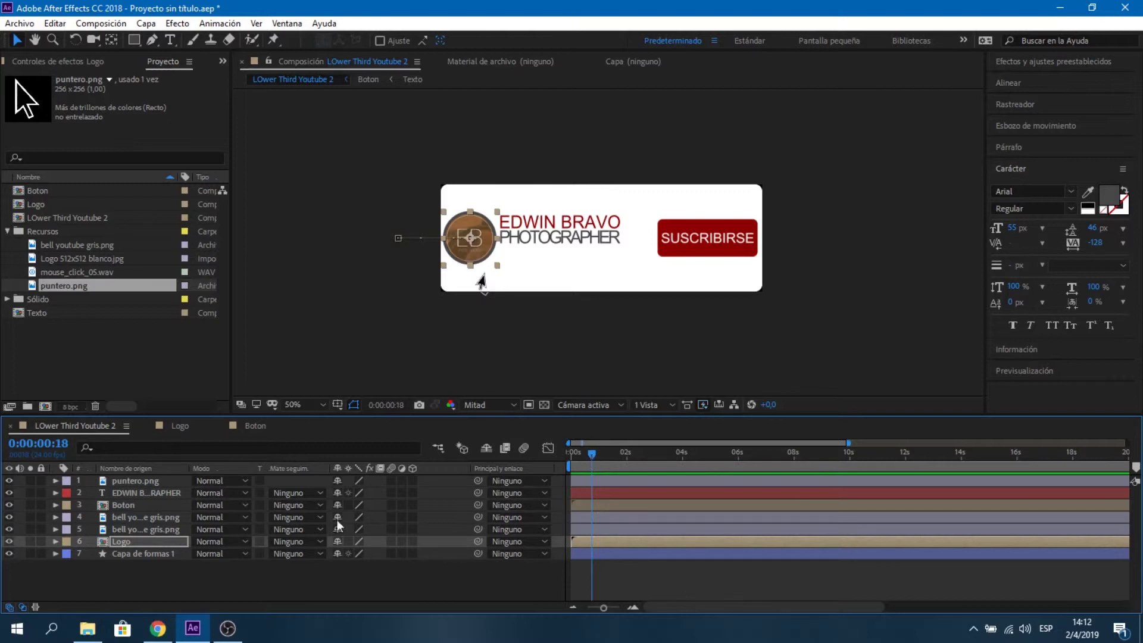
left_click(181, 548)
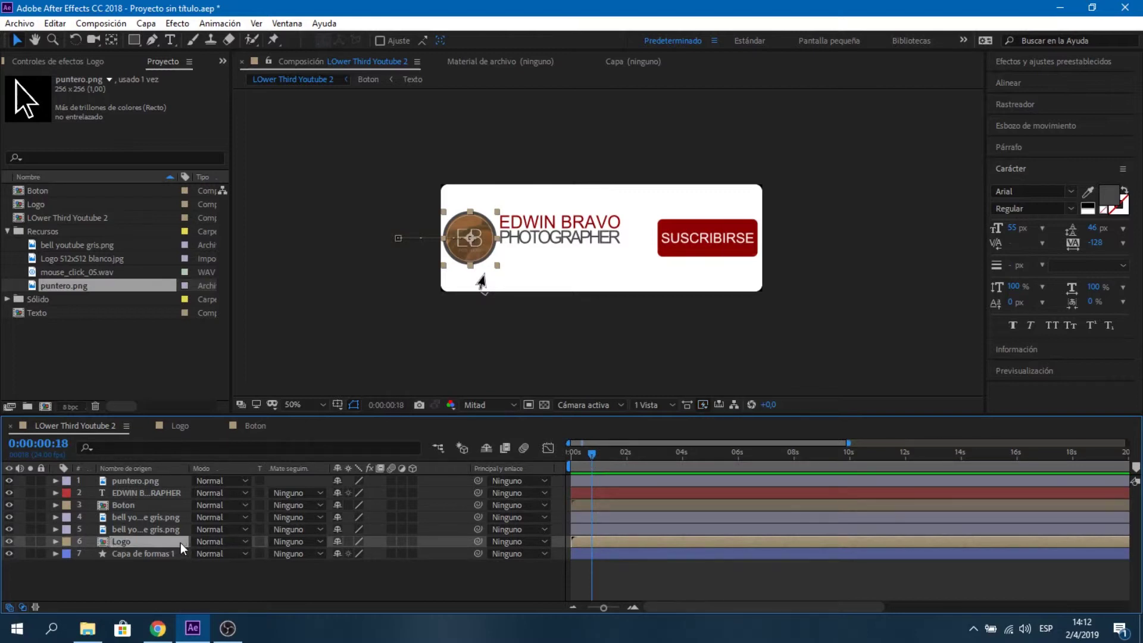
key("u")
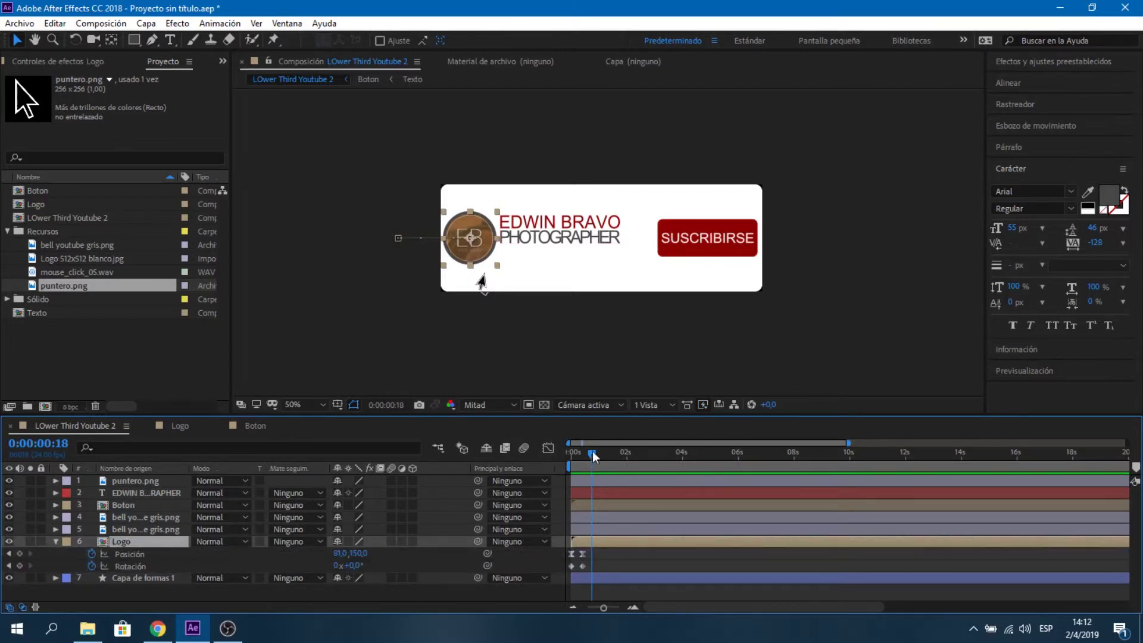
left_click_drag(593, 456, 585, 456)
- Keyframe the name text's Position from Y 33 at frame 10 to 123 at frame 20
left_click(148, 494)
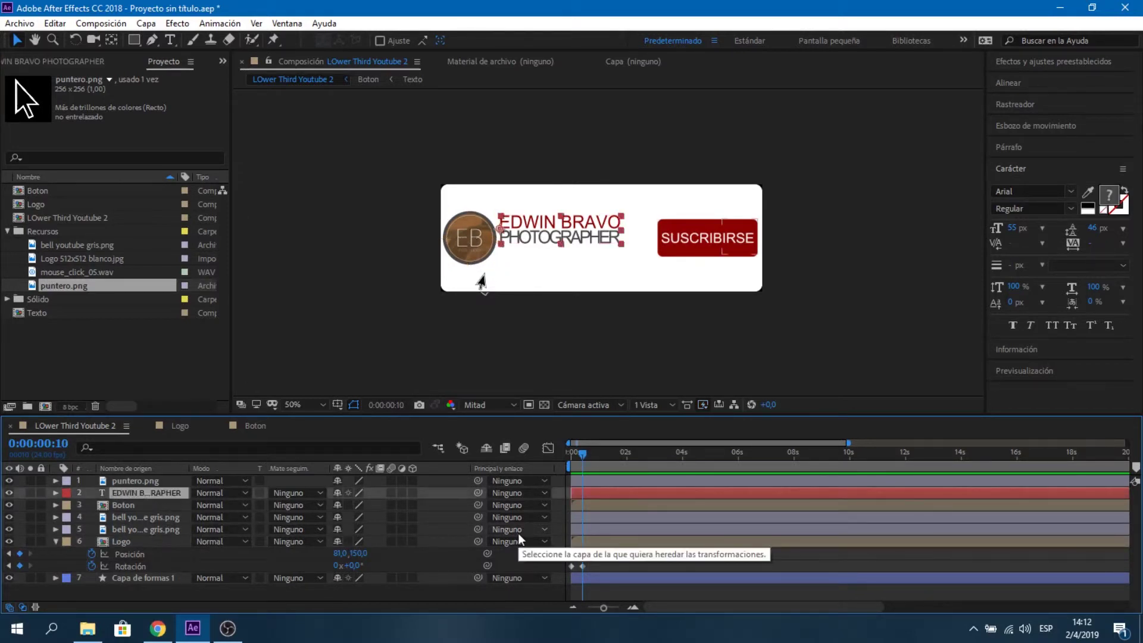
key("p")
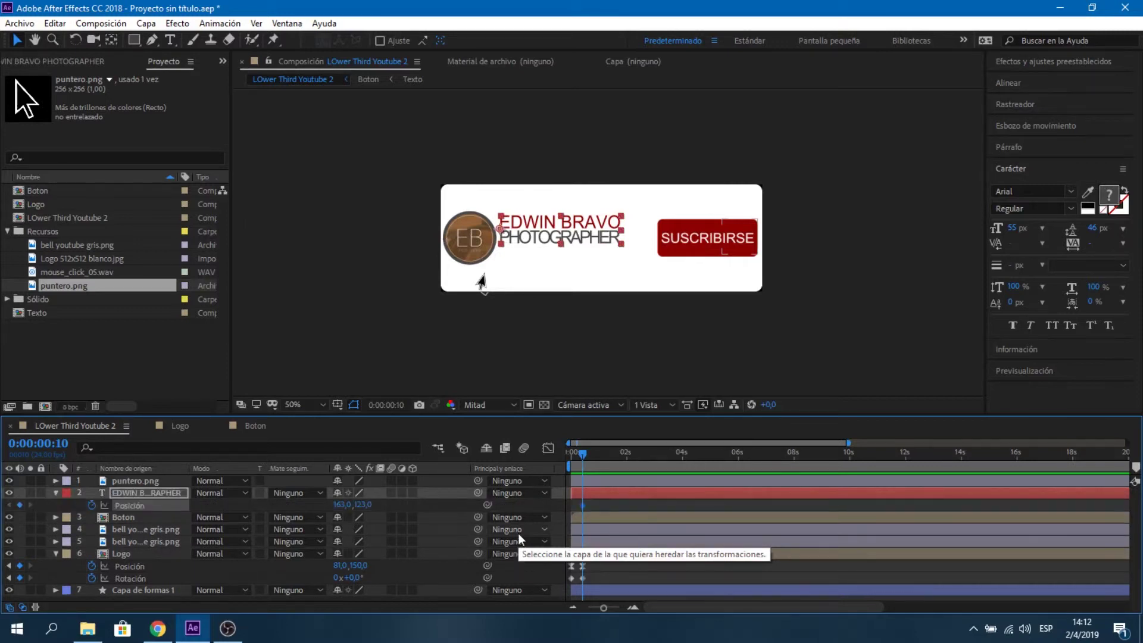
key("shift+Page_Down")
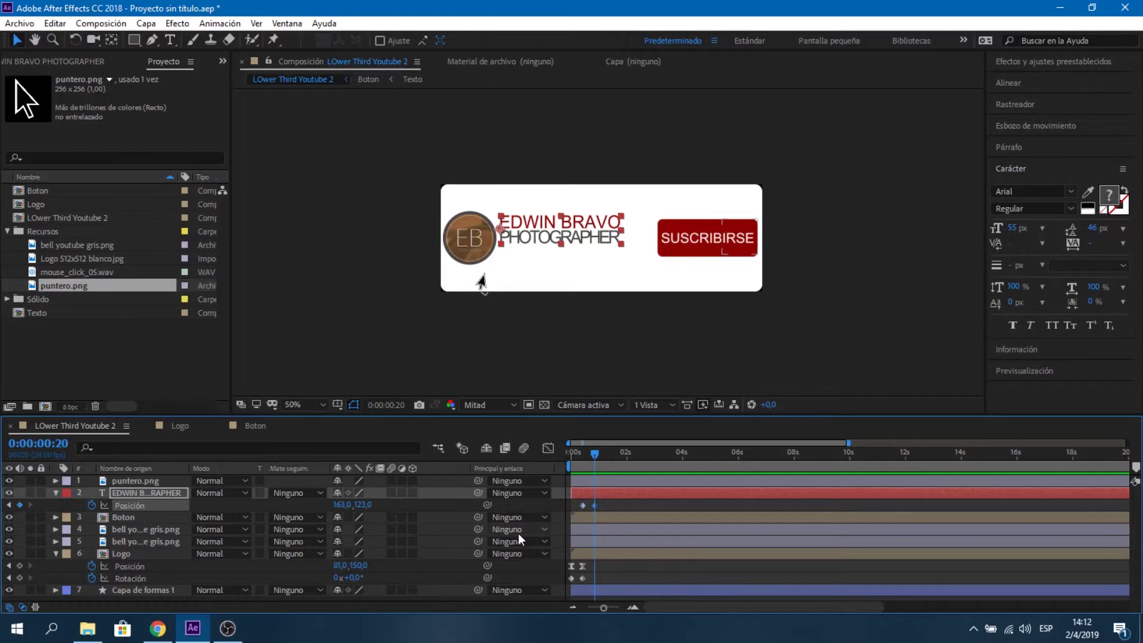
key("shift+Page_Up")
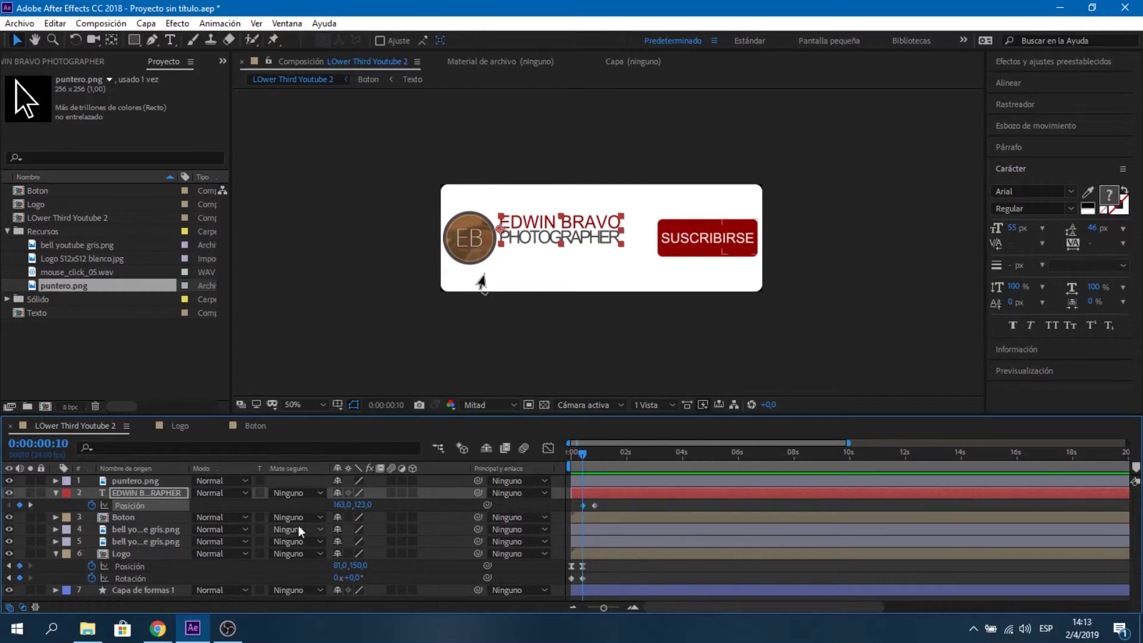
mouse_move(363, 504)
left_mouse_down()
mouse_move(374, 503)
mouse_move(177, 508)
left_mouse_up()
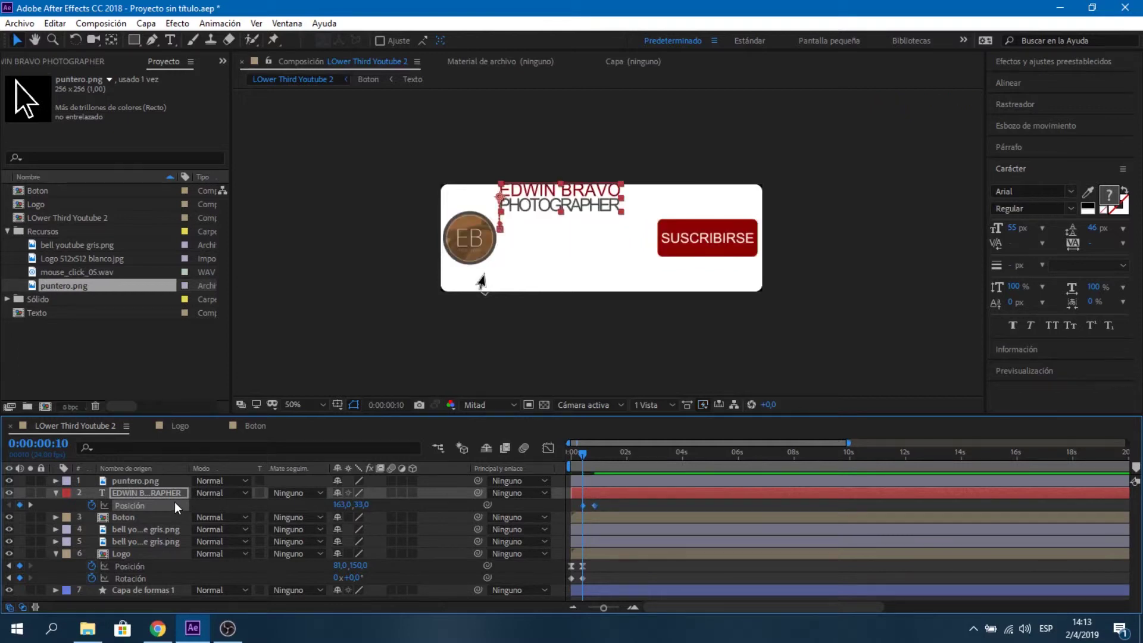
- Apply Easy Ease to the text's position keyframes and check them in the speed graph
right_click(596, 507)
mouse_move(654, 496)
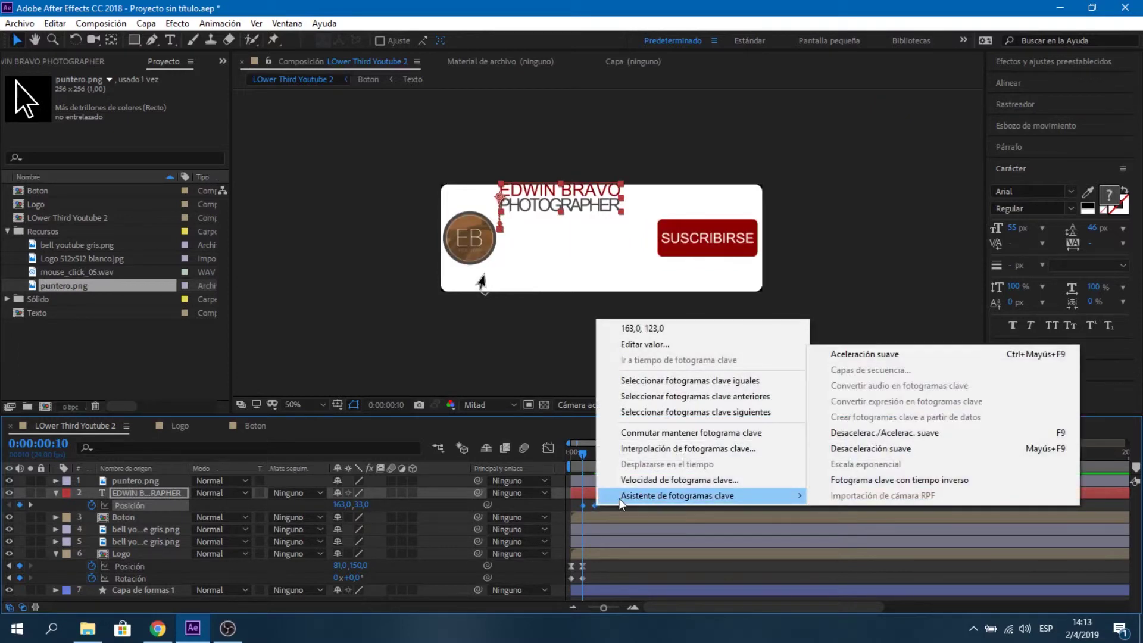
left_click(870, 432)
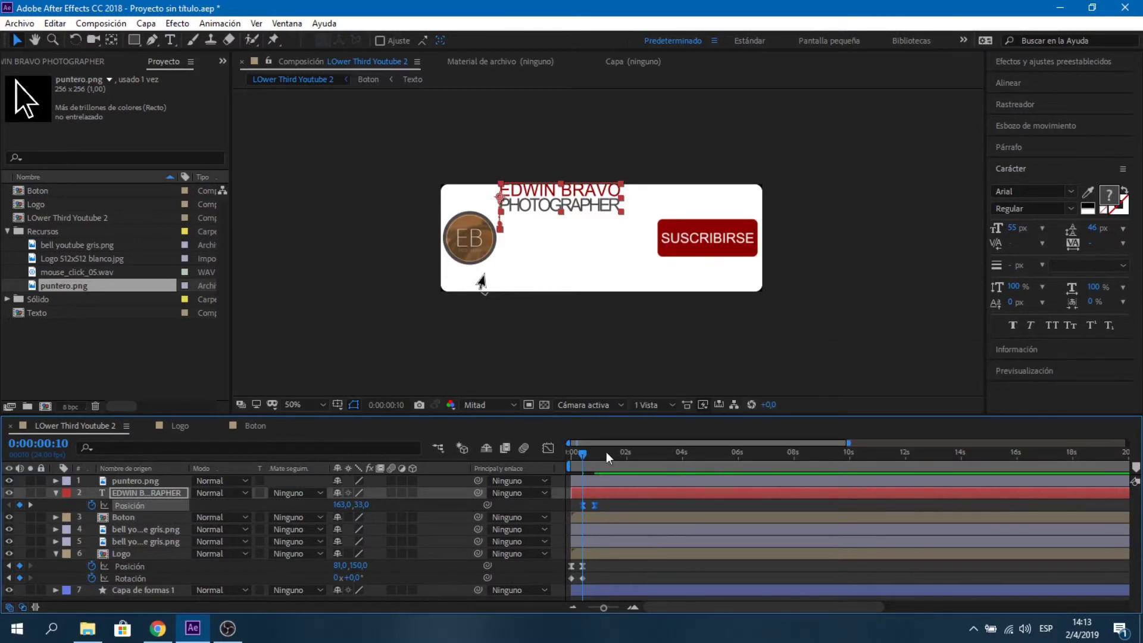
key("shift+F3")
left_click_drag(613, 590, 580, 524)
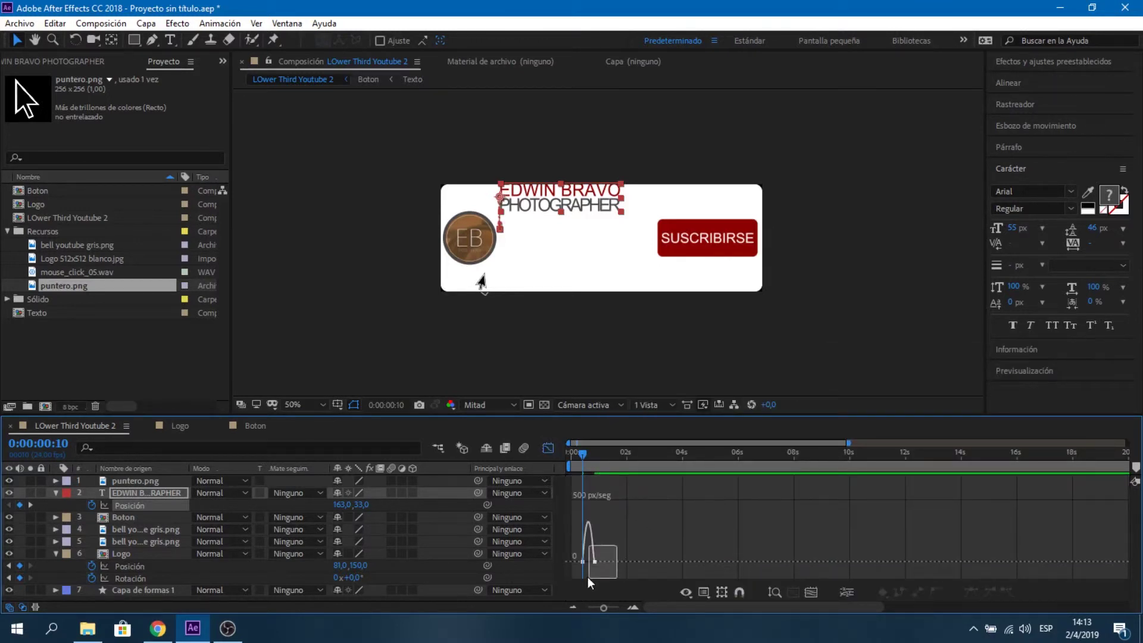
key("k")
key("shift+F3")
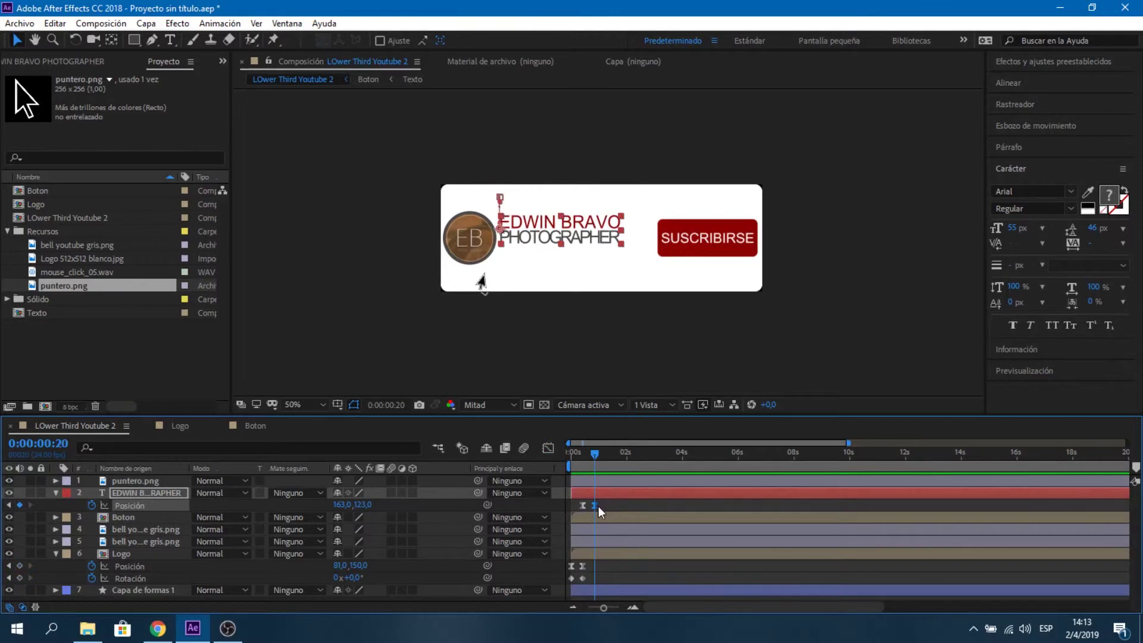
left_click(378, 332)
- Draw a red rectangle over the name text, place it above the text, and set Alpha Matte
left_click(135, 41)
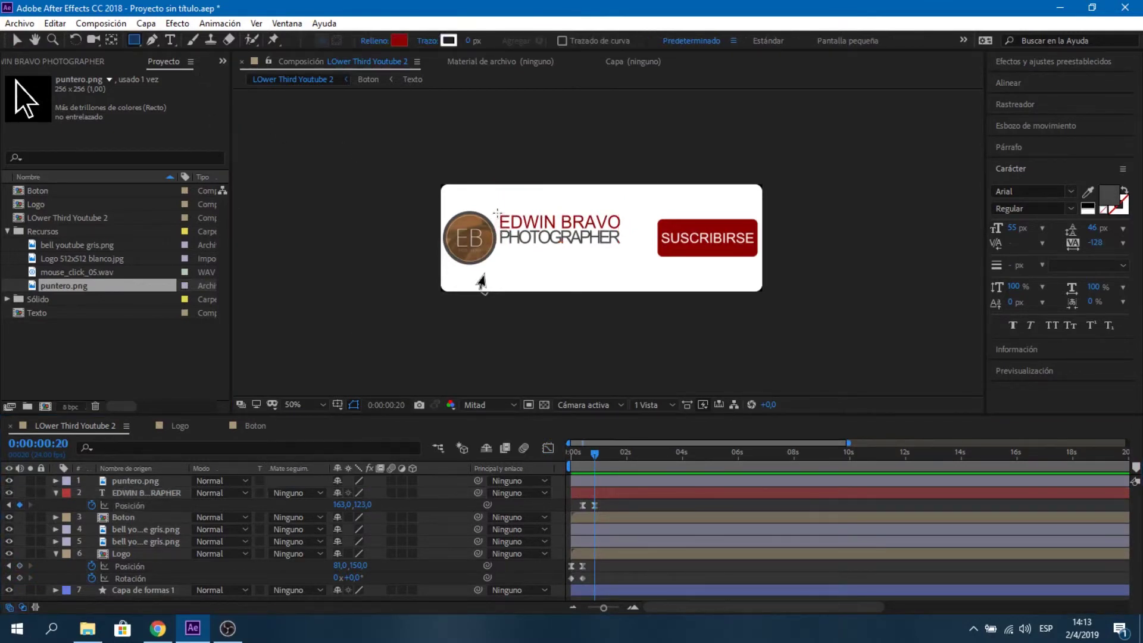
left_click_drag(498, 212, 626, 248)
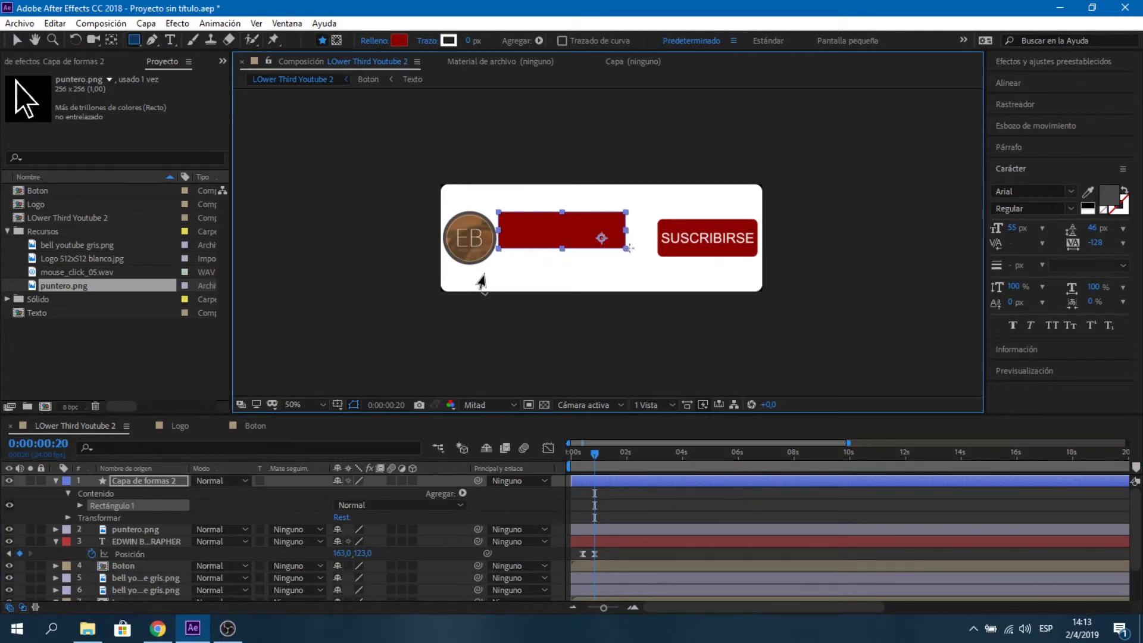
left_click(156, 483)
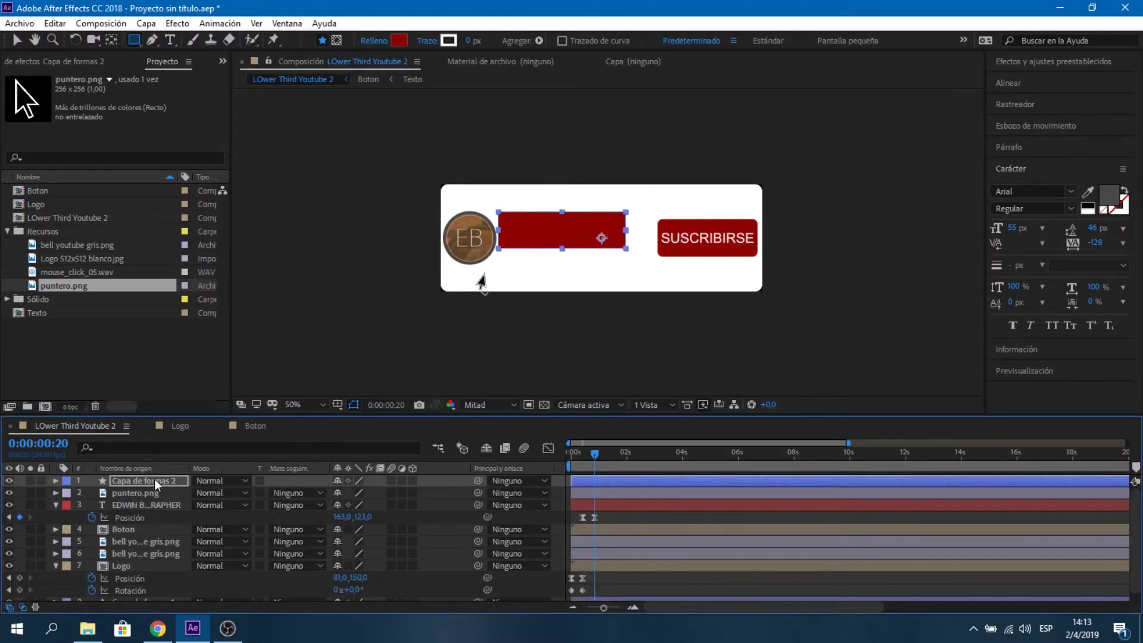
left_click_drag(156, 484, 160, 503)
left_click(231, 506)
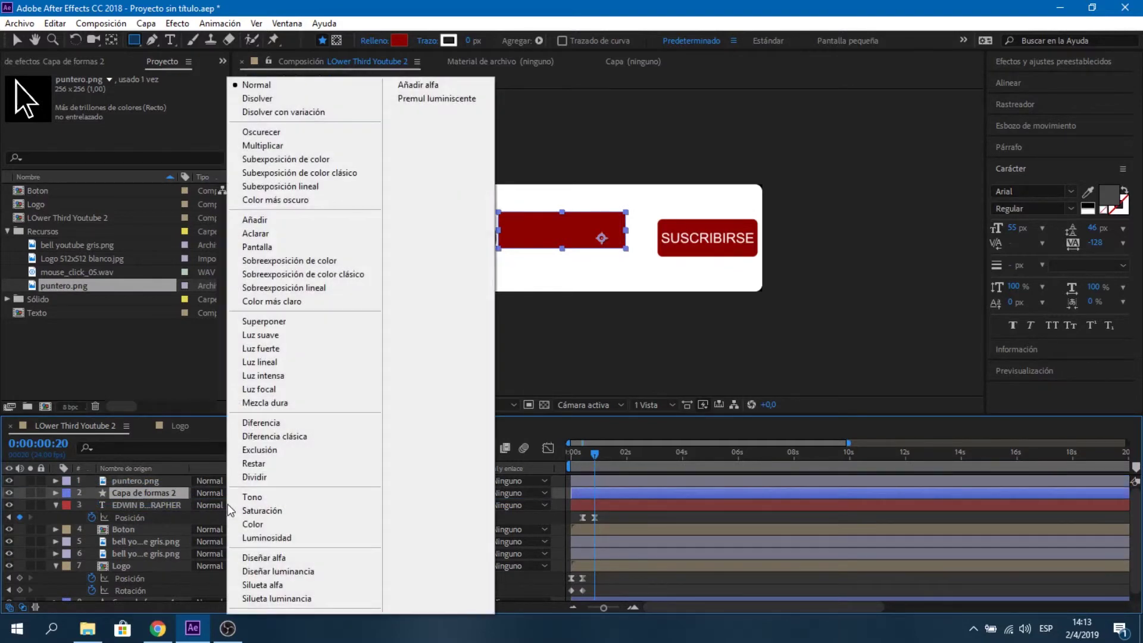
left_click(173, 505)
left_click(297, 504)
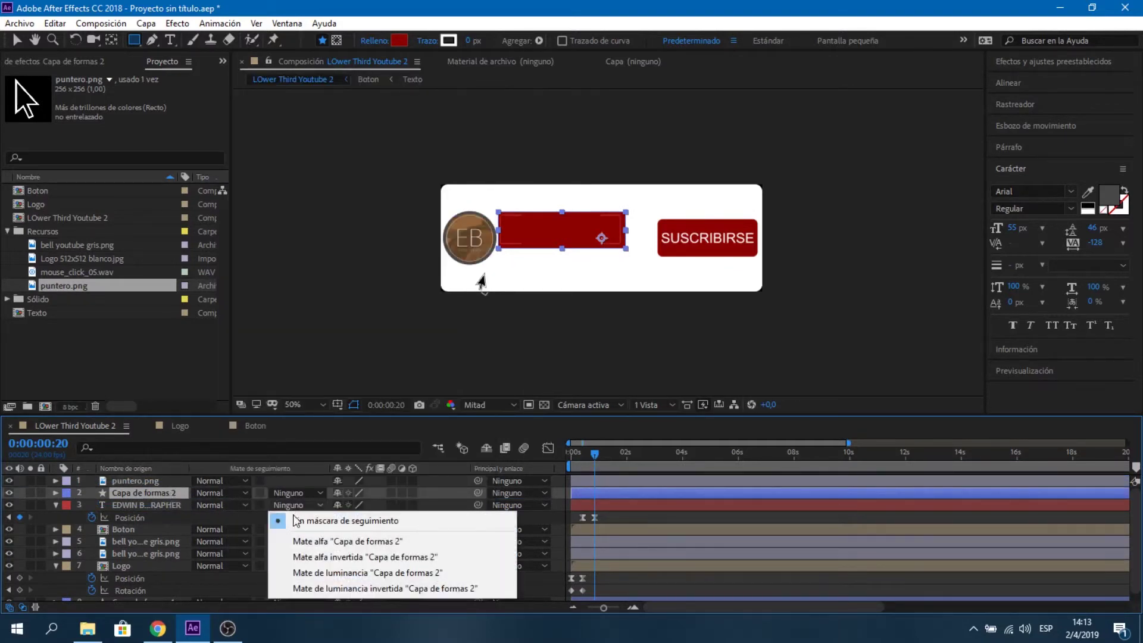
left_click(309, 543)
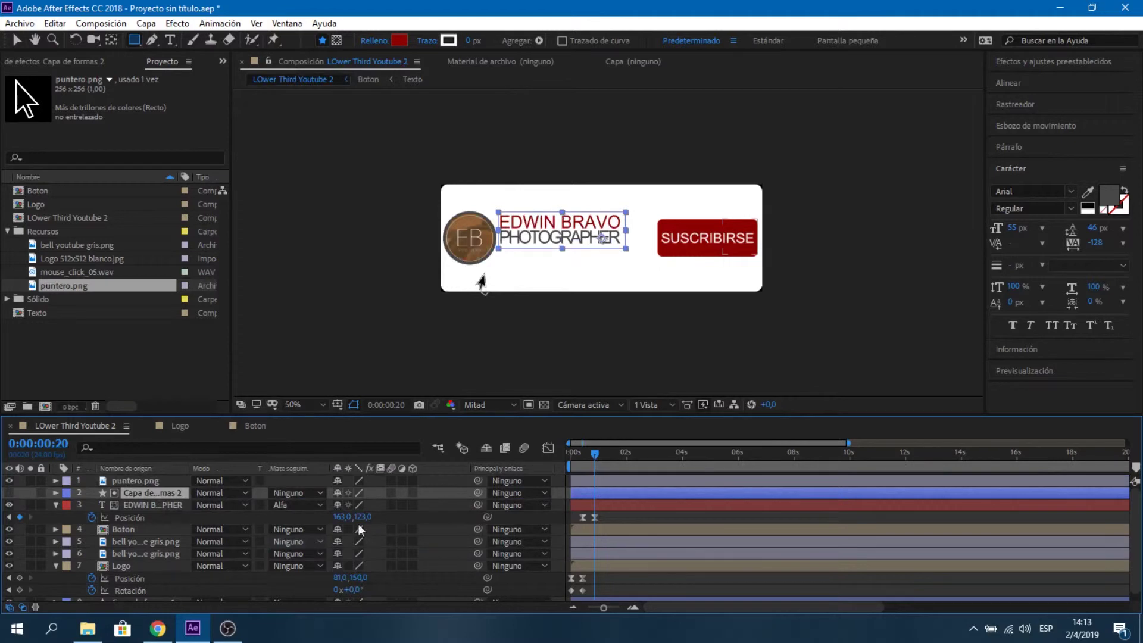
- Preview the logo spin and masked name reveal from the start
left_click_drag(595, 460, 570, 459)
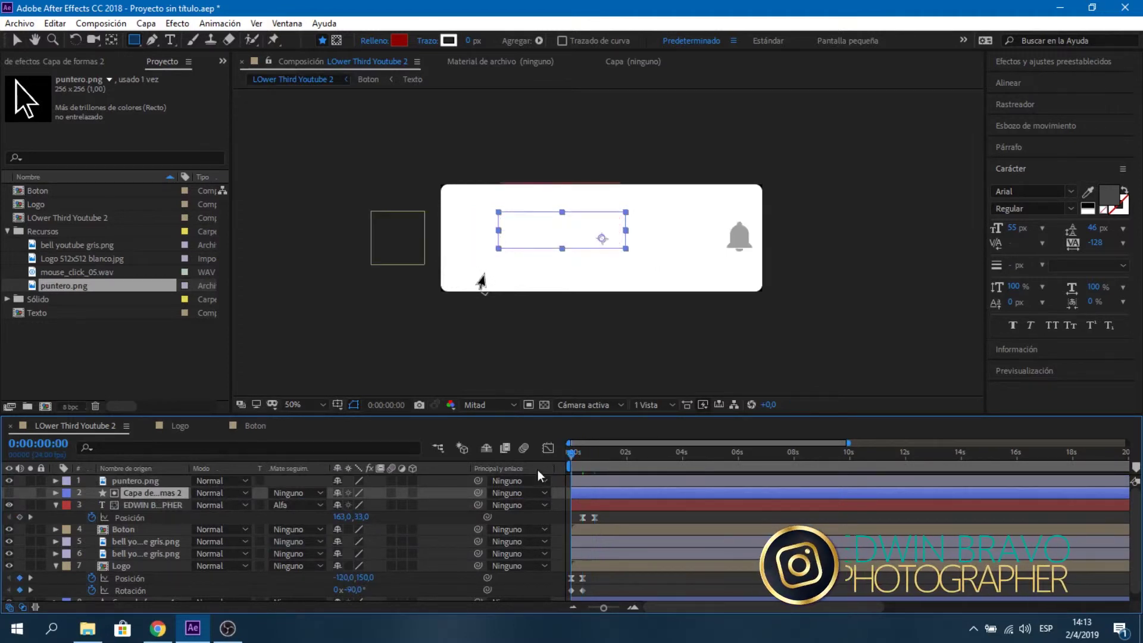
key("space")
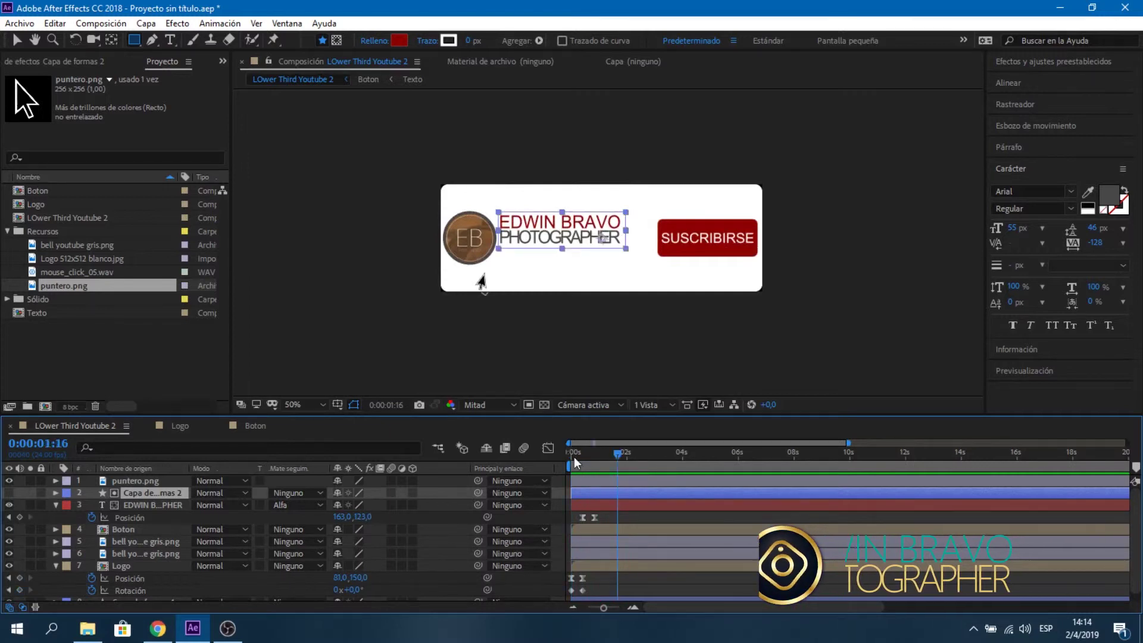
key("space")
key("space")
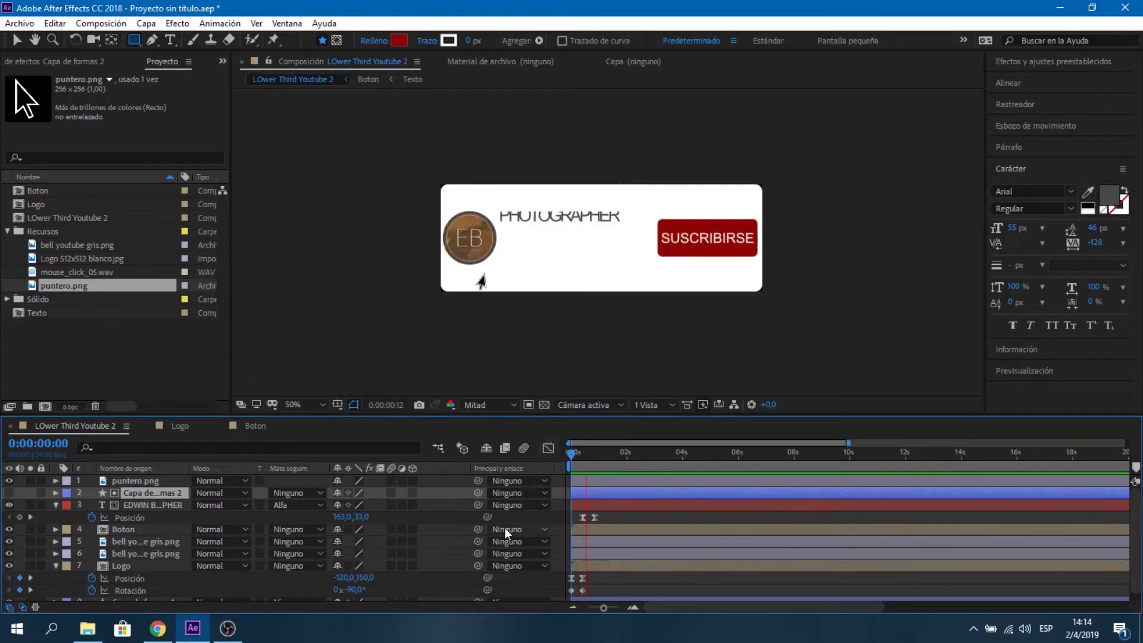
key("space")
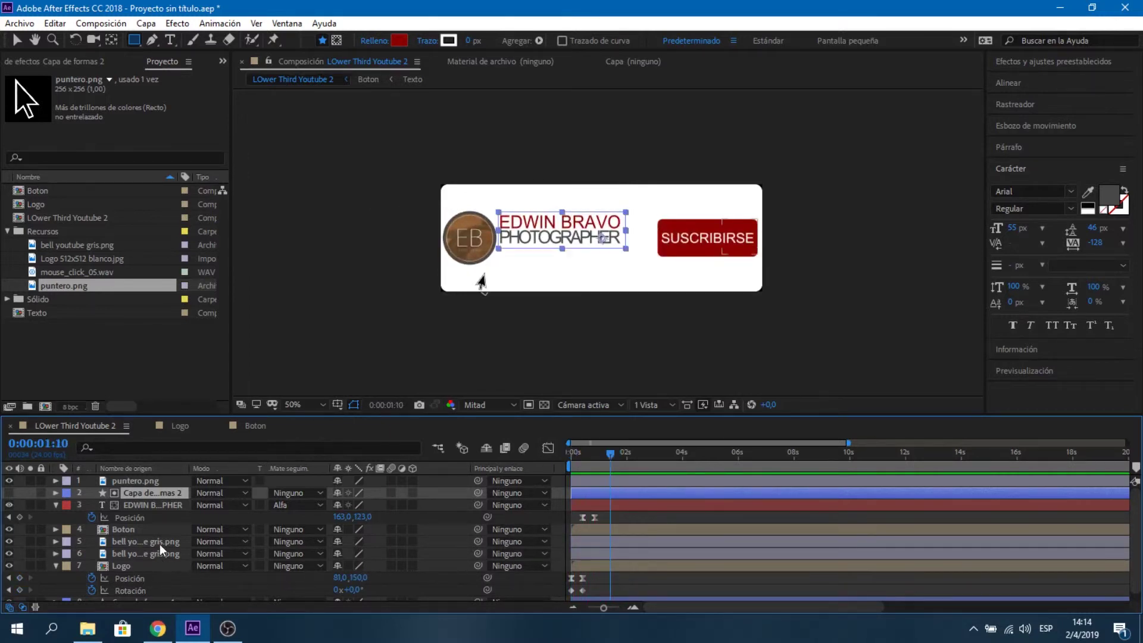
left_click(159, 543)
- Shift both bell youtube gris.png layers to start near 0:00:02:01 and zoom the timeline to ten seconds
left_click(162, 555, "ctrl")
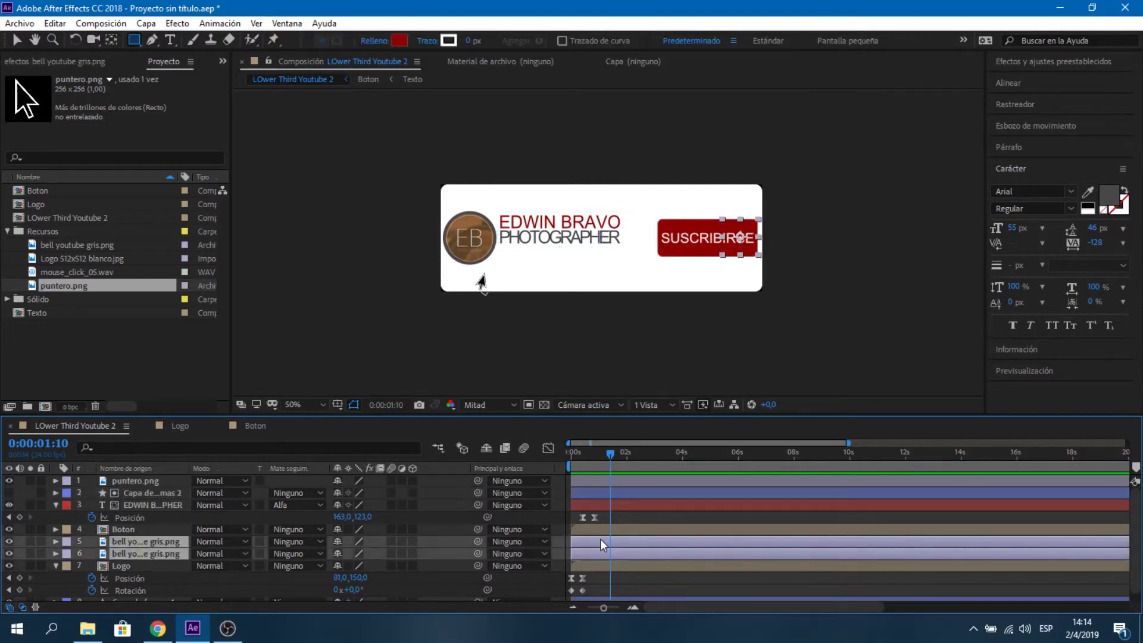
left_click_drag(604, 473, 626, 473)
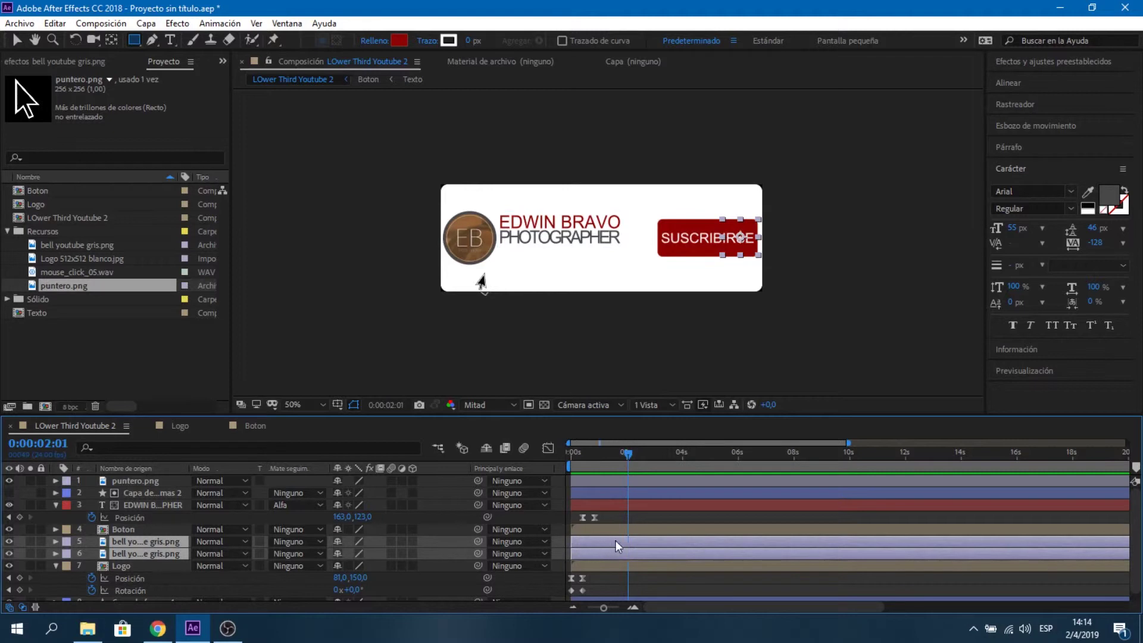
left_click_drag(613, 547, 661, 546)
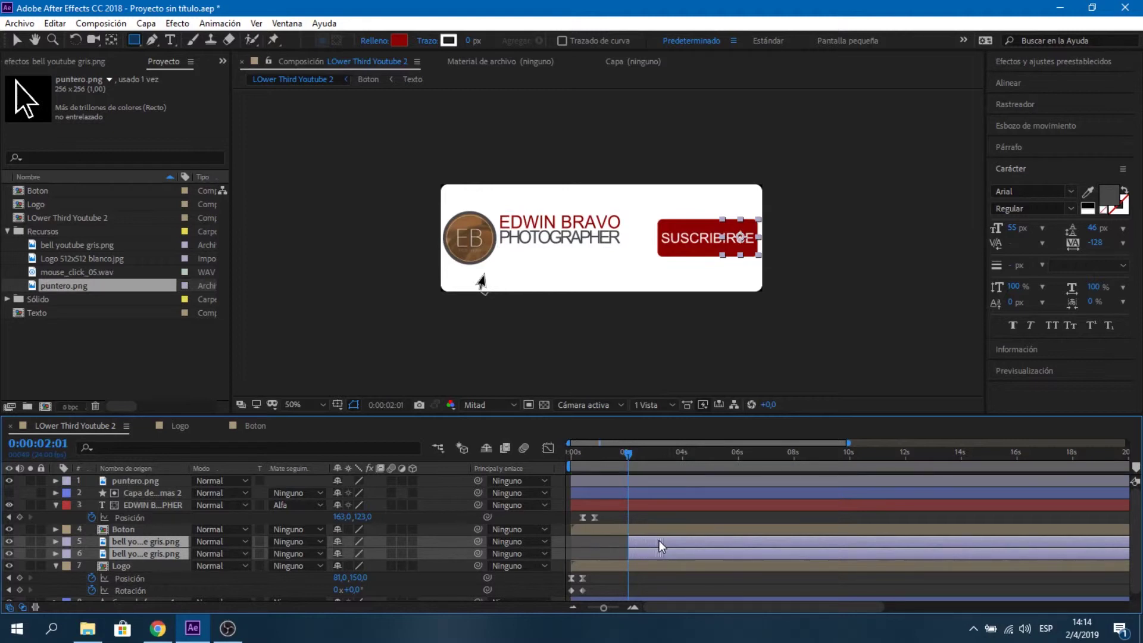
left_click_drag(604, 608, 610, 608)
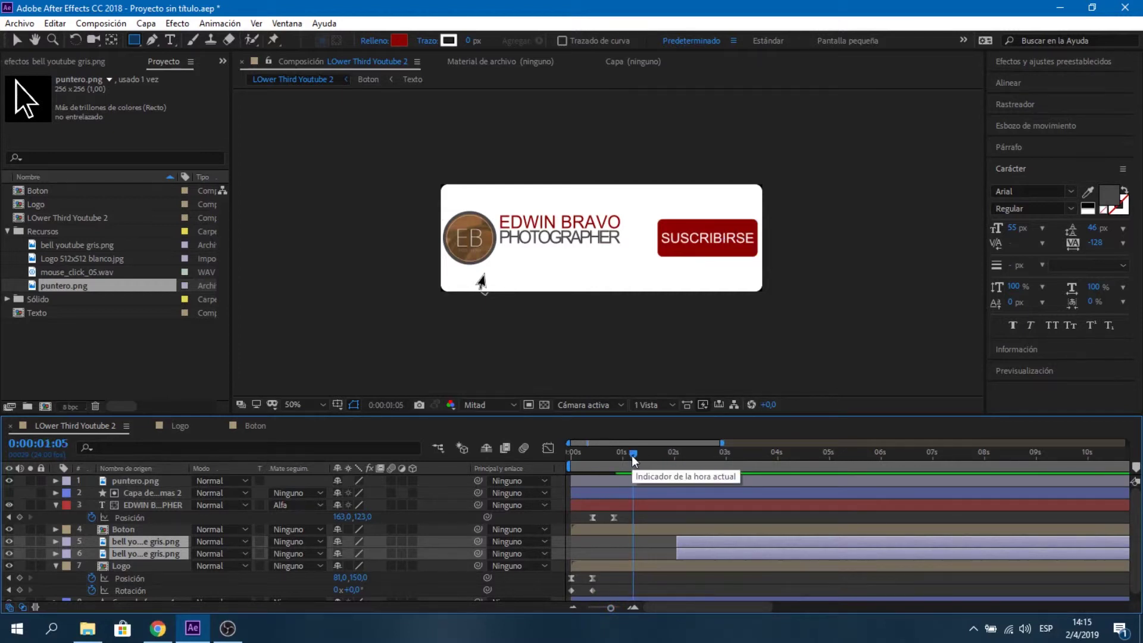
left_click_drag(634, 456, 623, 457)
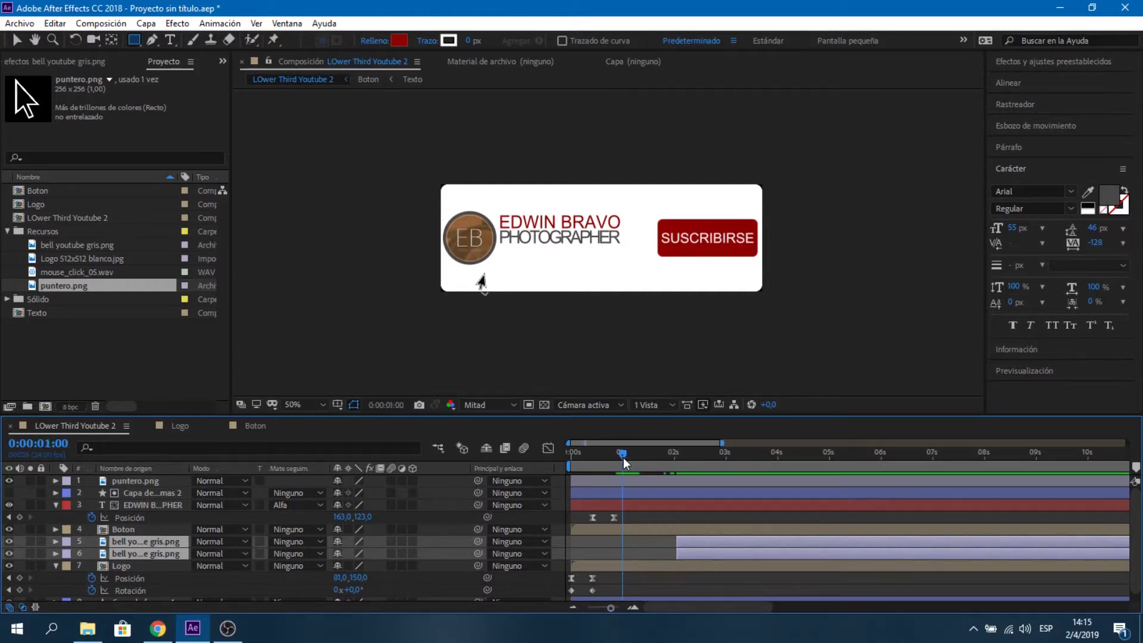
- Key puntero.png's position at 1:00 and move it onto the SUSCRIBIRSE button at 1:10
left_click(169, 480)
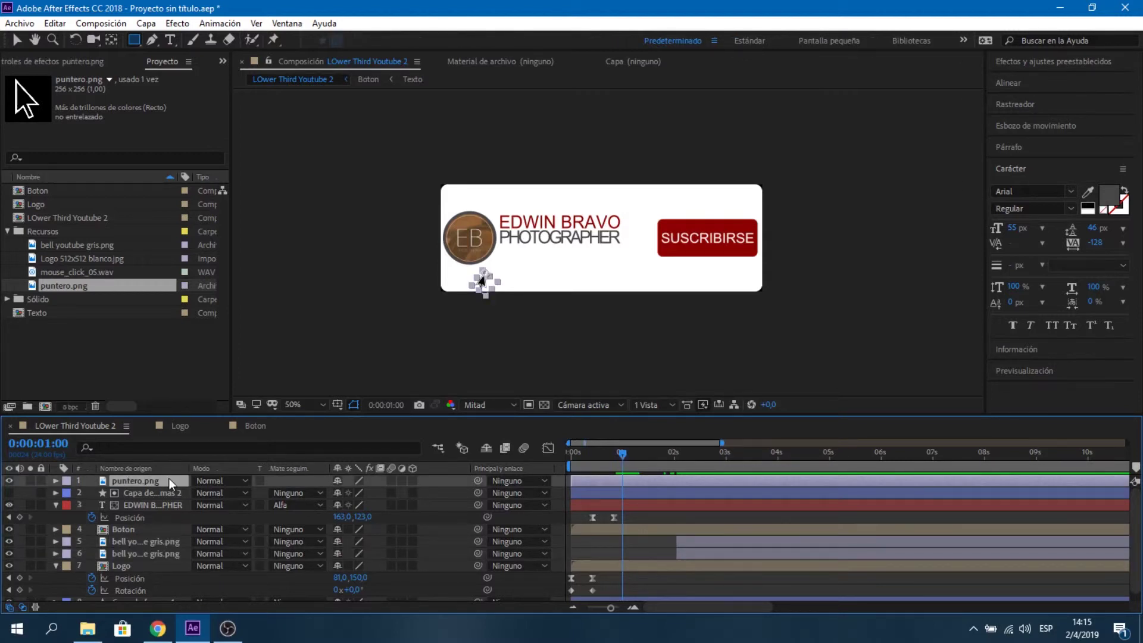
key("alt+shift+p")
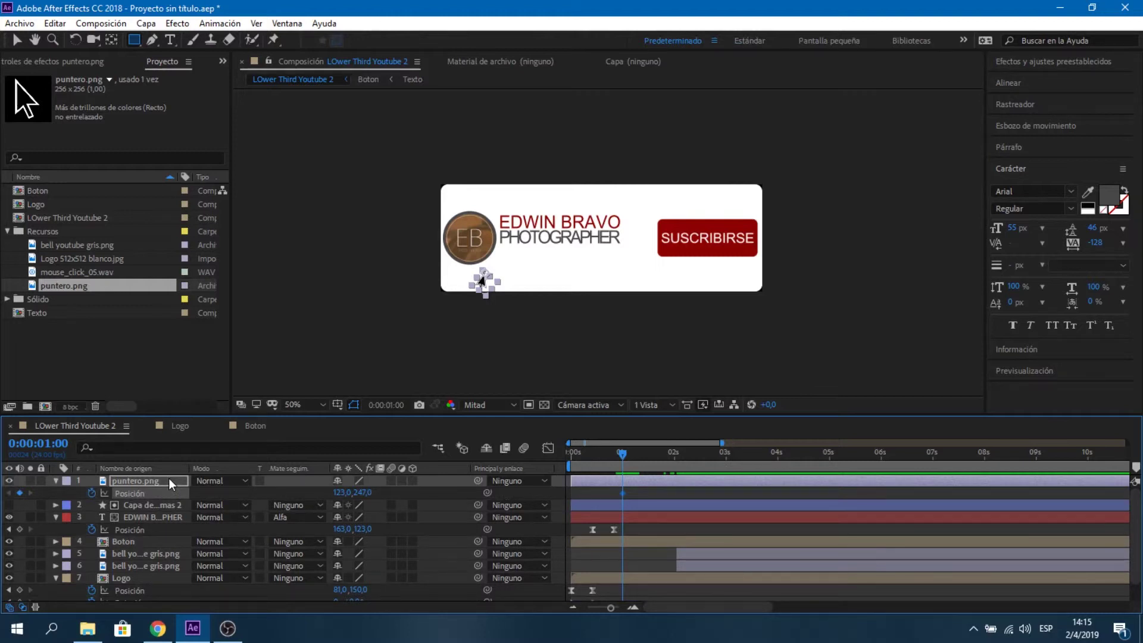
key("shift+Page_Down")
mouse_move(647, 498)
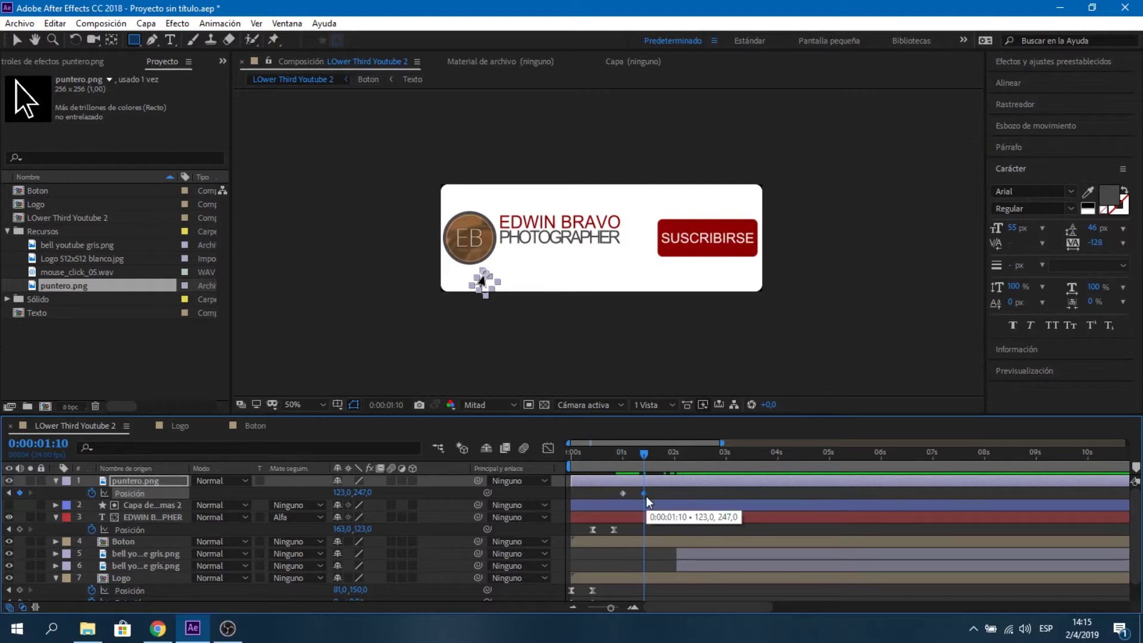
key("v")
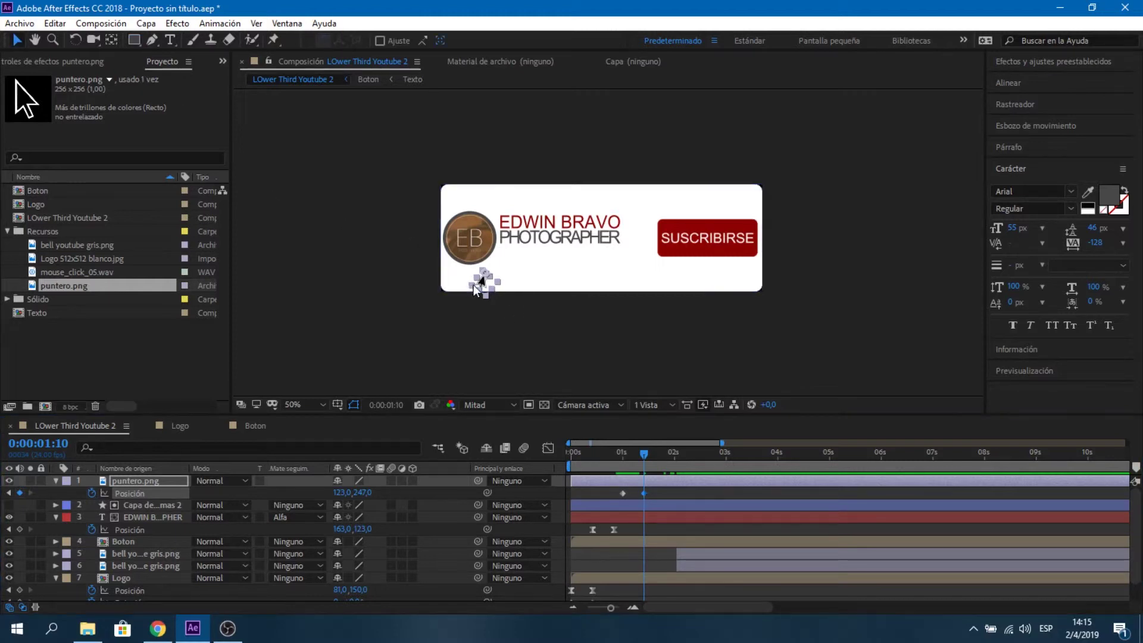
left_click(482, 285)
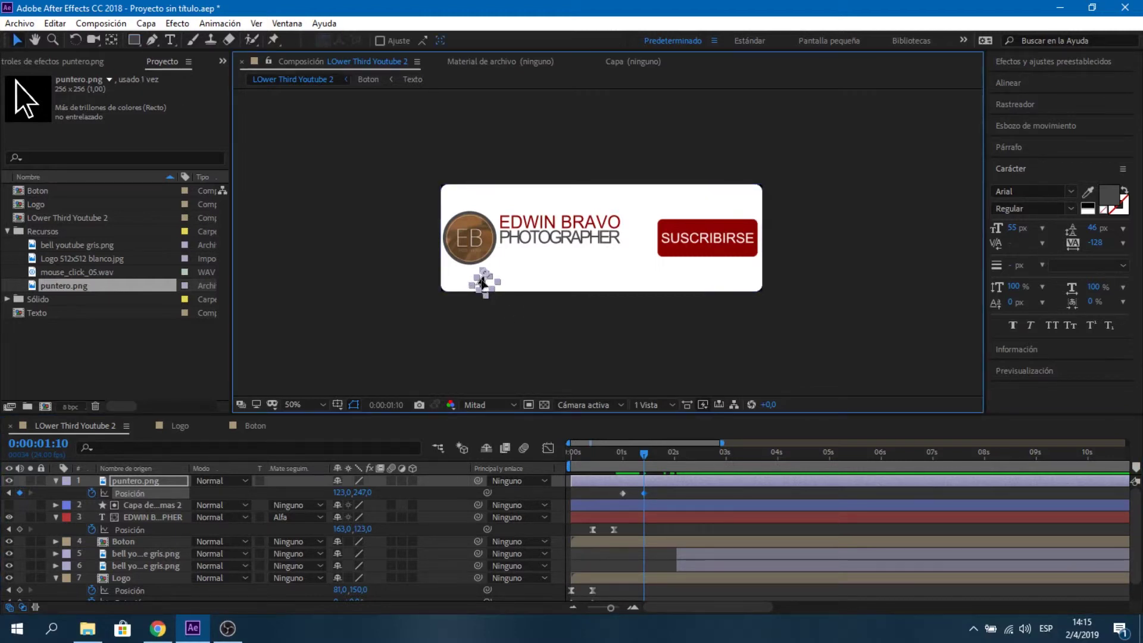
left_click_drag(482, 285, 717, 247)
key("period")
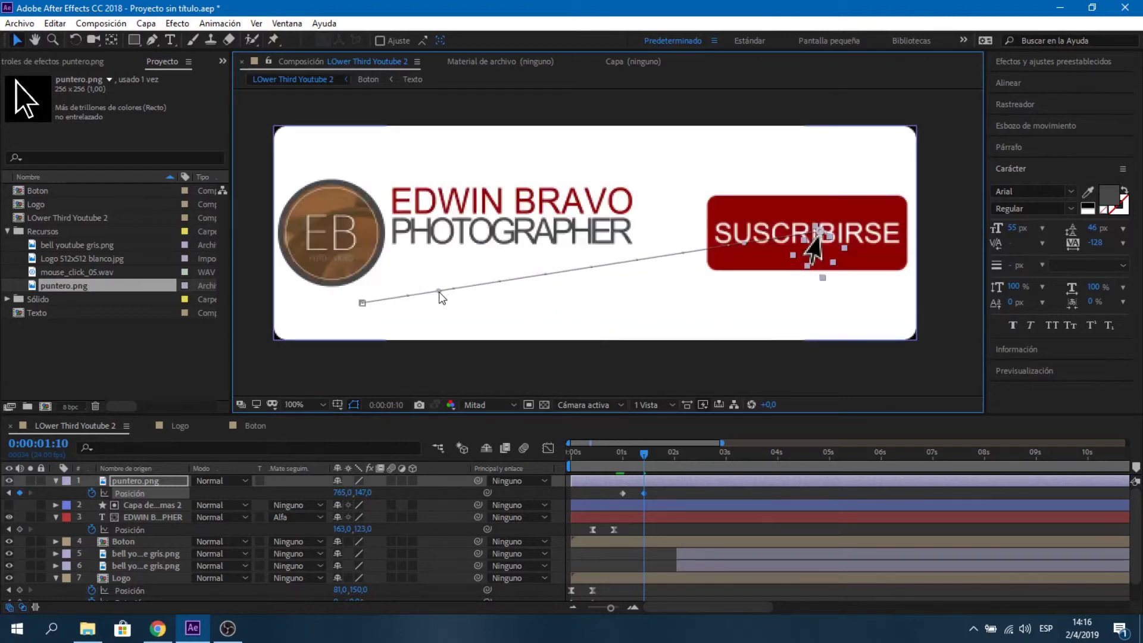
- Curve the pointer's motion path with bezier handles and apply Easy Ease to its keyframes
left_click_drag(439, 292, 440, 331)
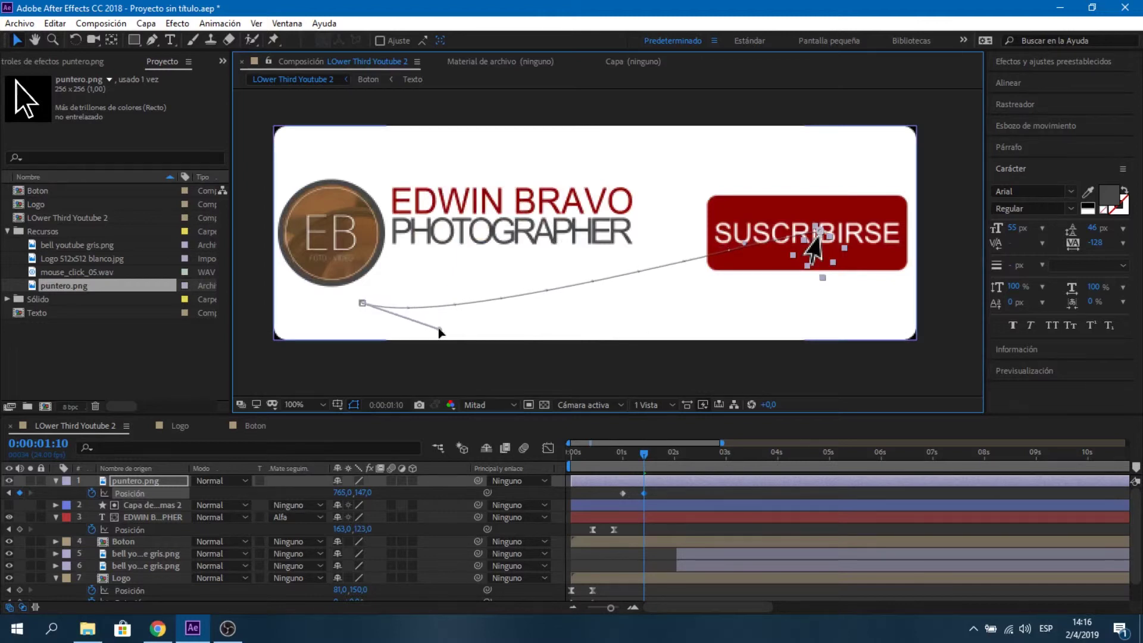
left_click_drag(441, 331, 450, 259)
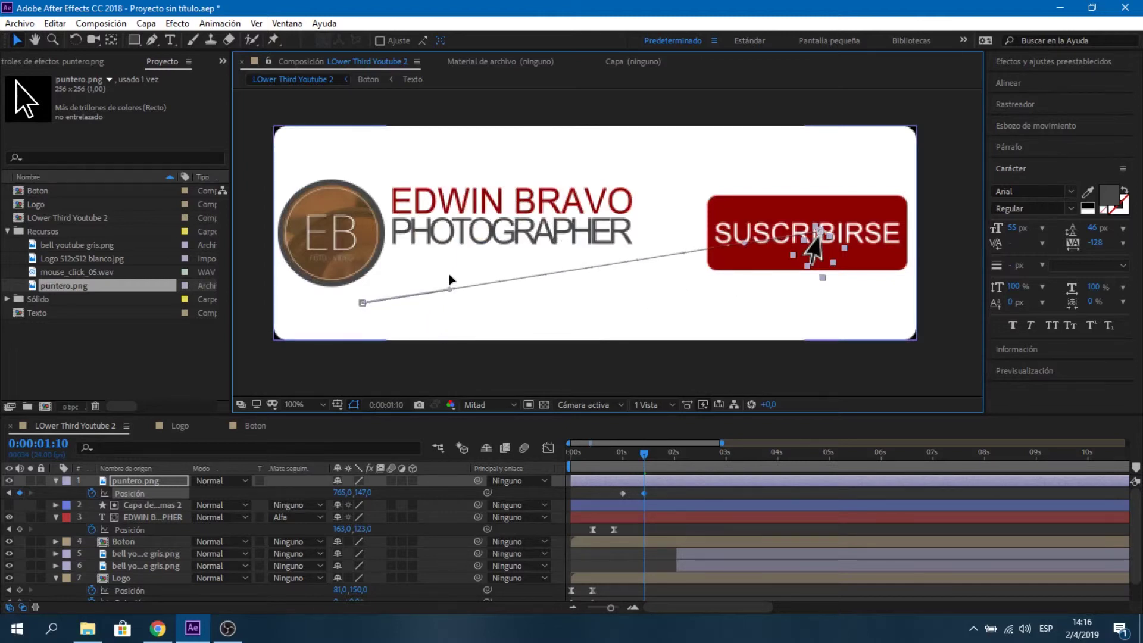
left_click_drag(820, 232, 772, 298)
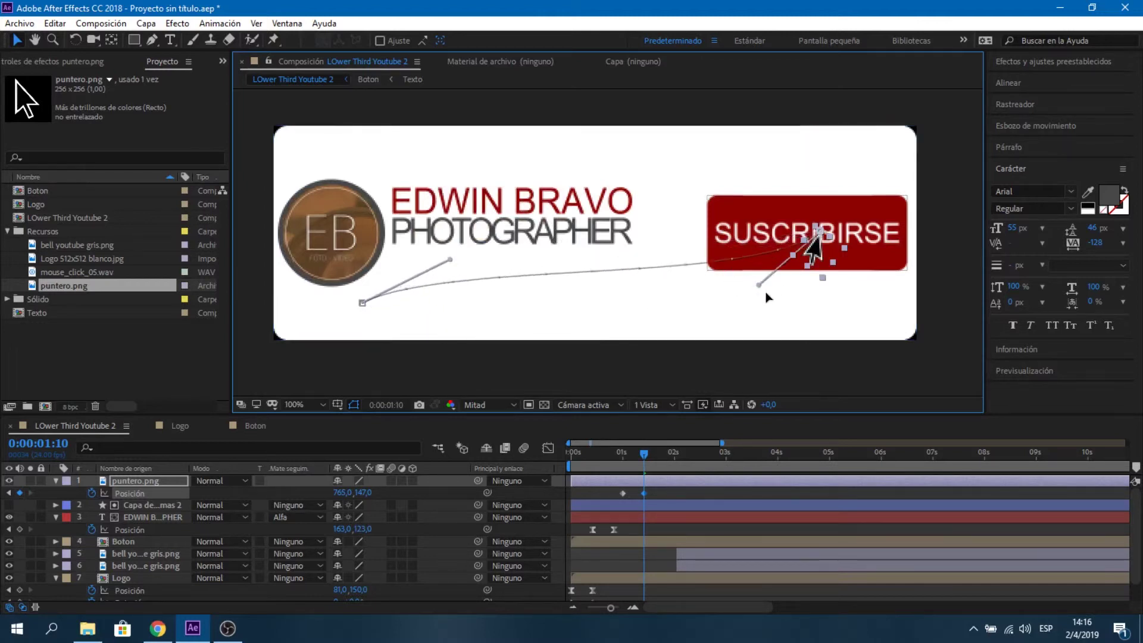
right_click(644, 492)
mouse_move(702, 484)
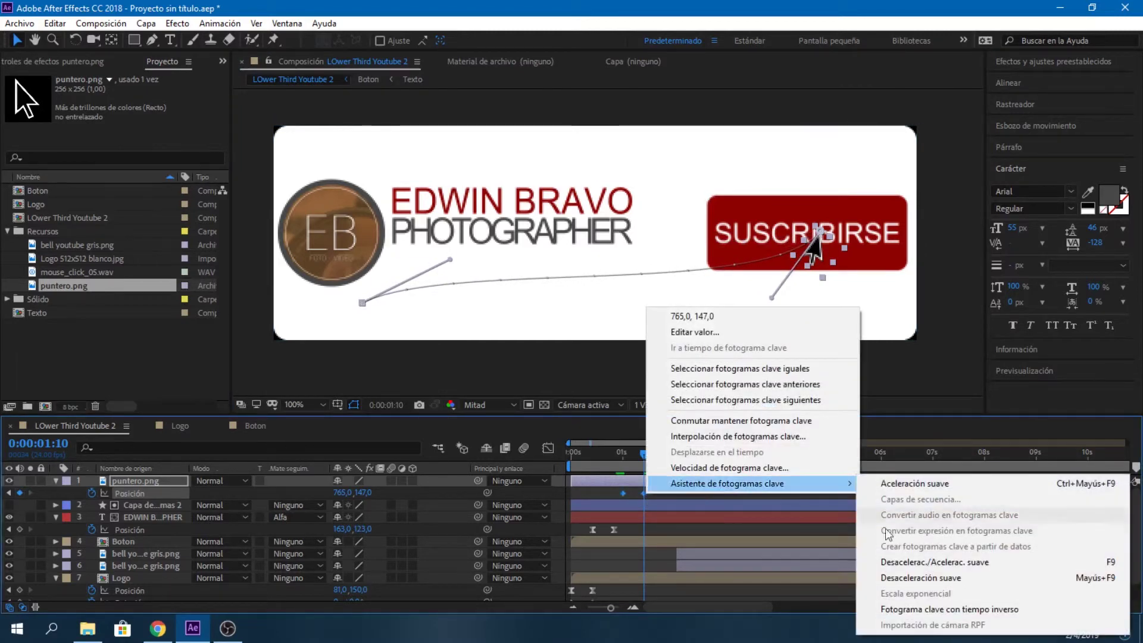
left_click(941, 562)
key("shift+F3")
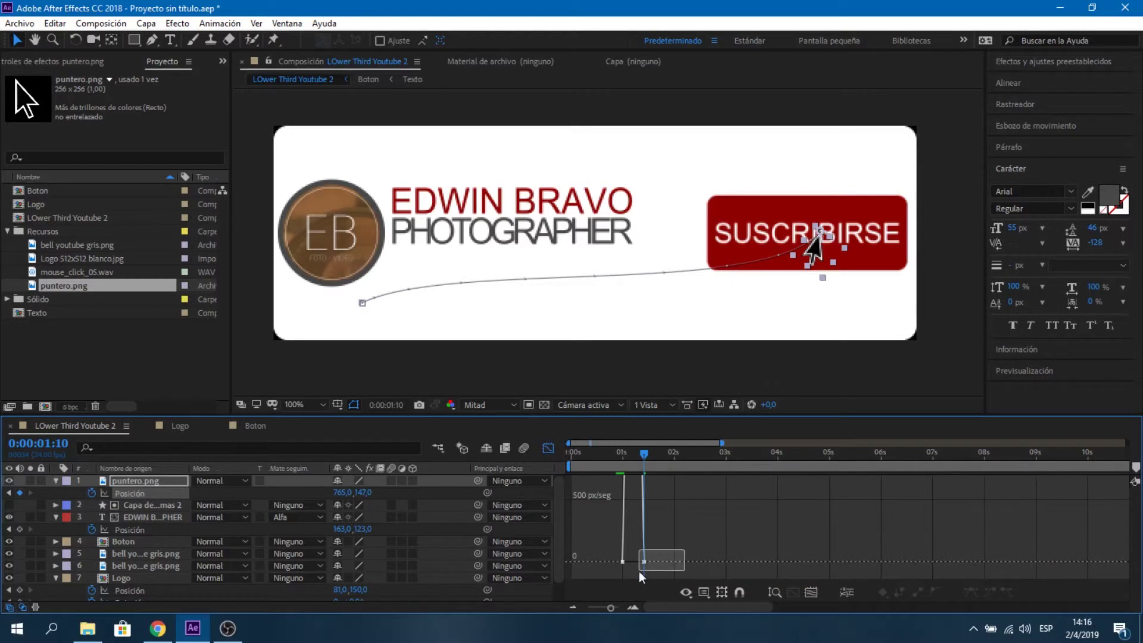
key("shift+F3")
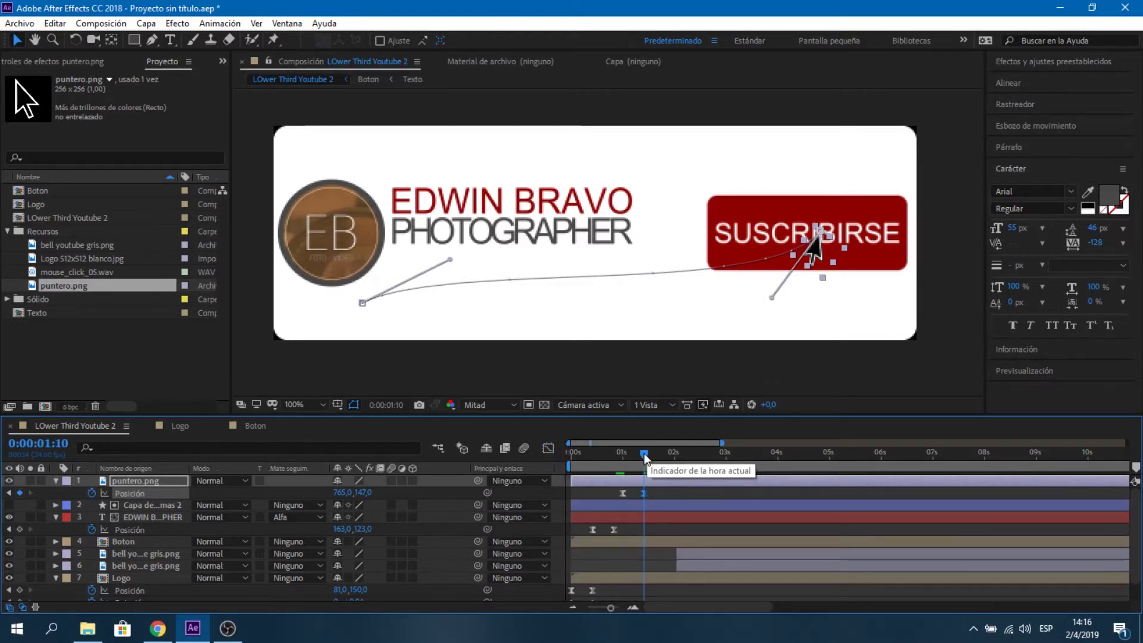
- Preview the pointer gliding onto the button up to about 2 seconds
left_click_drag(645, 458, 545, 460)
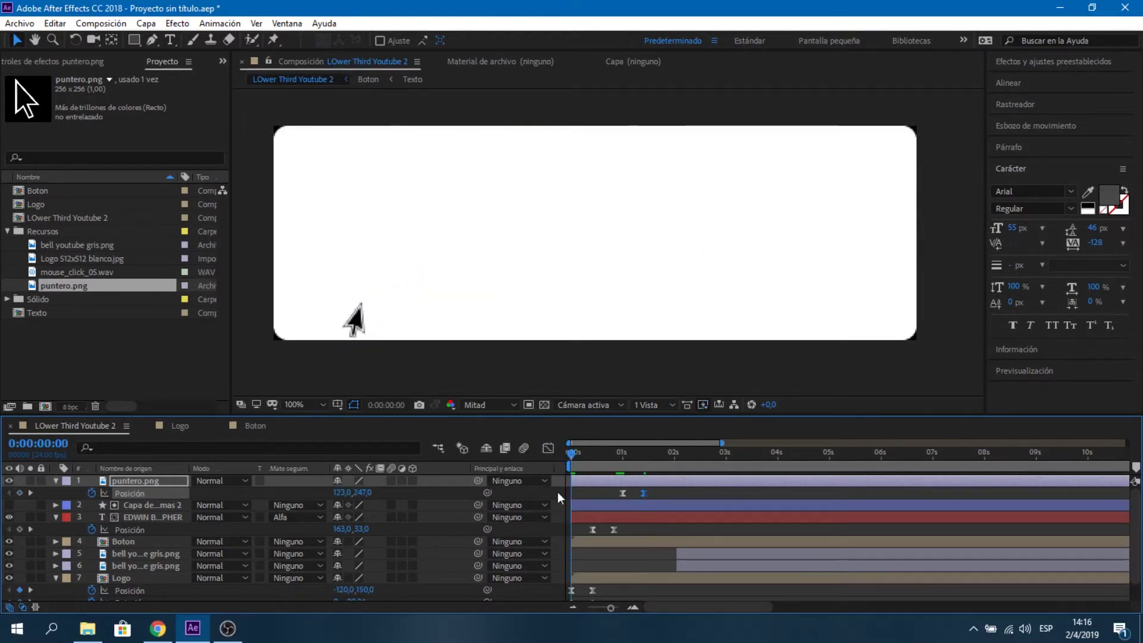
key("space")
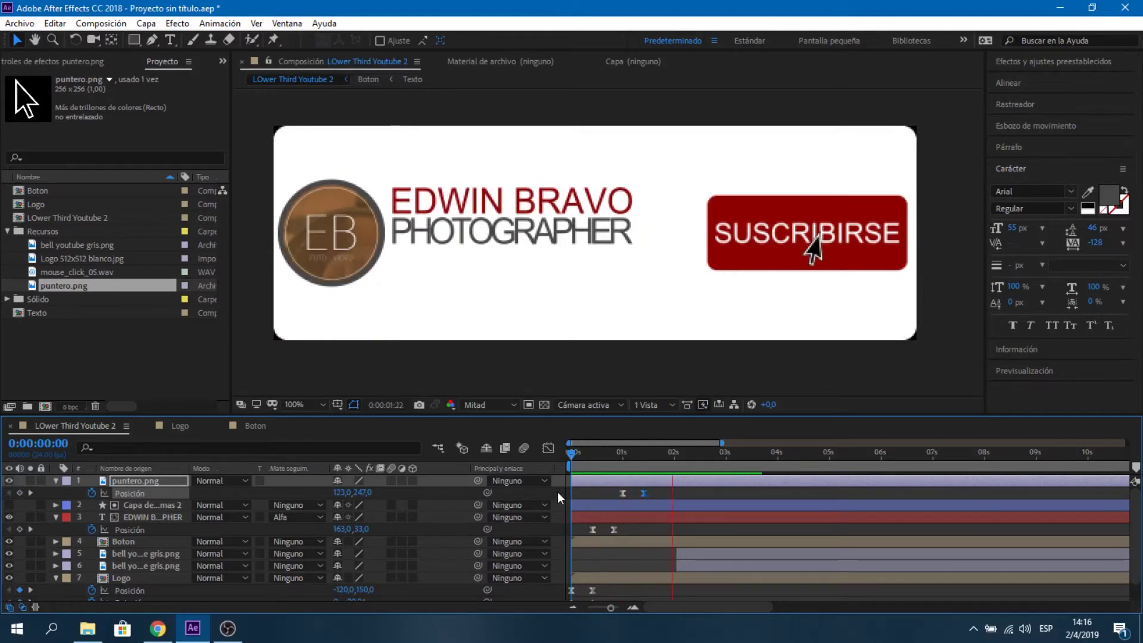
mouse_move(664, 455)
left_mouse_down()
mouse_move(739, 452)
mouse_move(727, 454)
left_mouse_up()
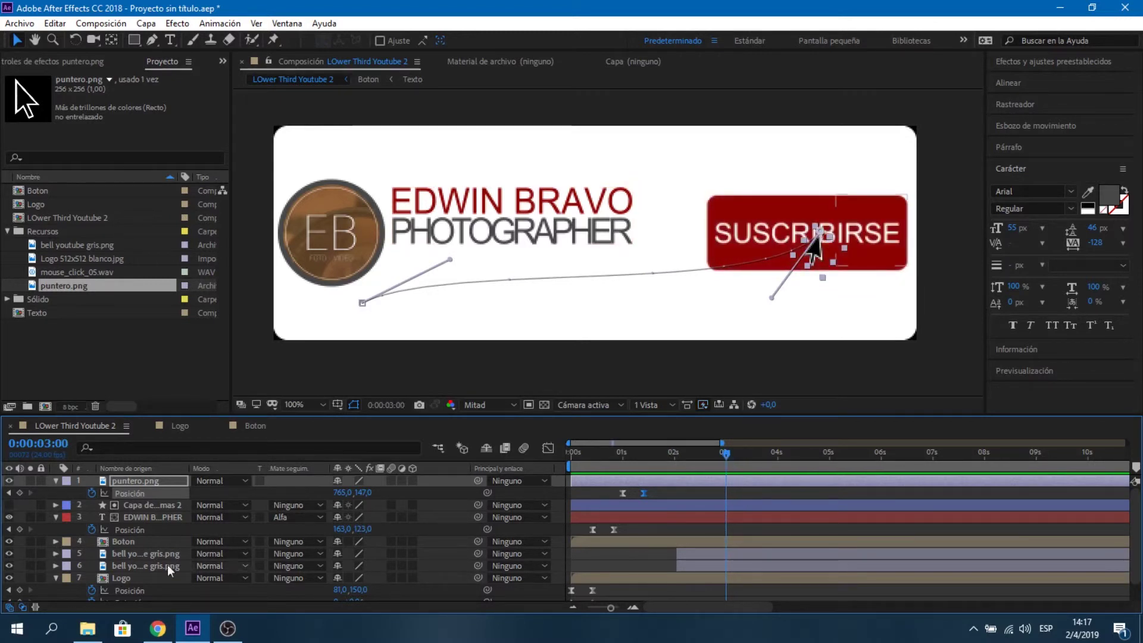
left_click(157, 480)
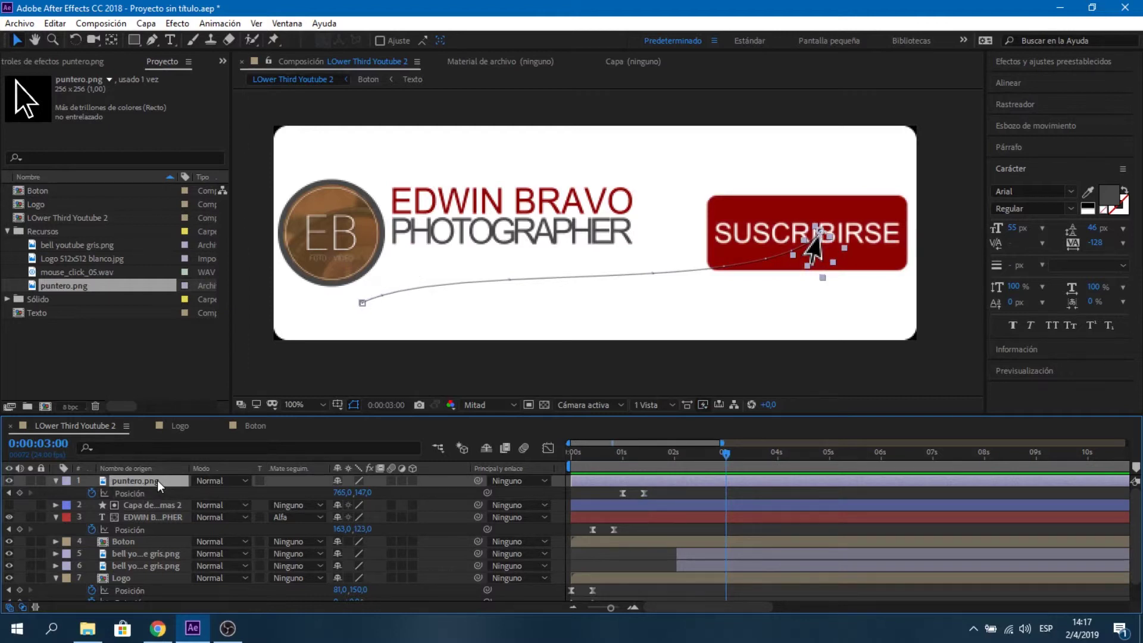
- Add pointer Scale keyframes at 3:00, 3:05 and 3:10, with 3:05 set to 10%
key("alt+shift+s")
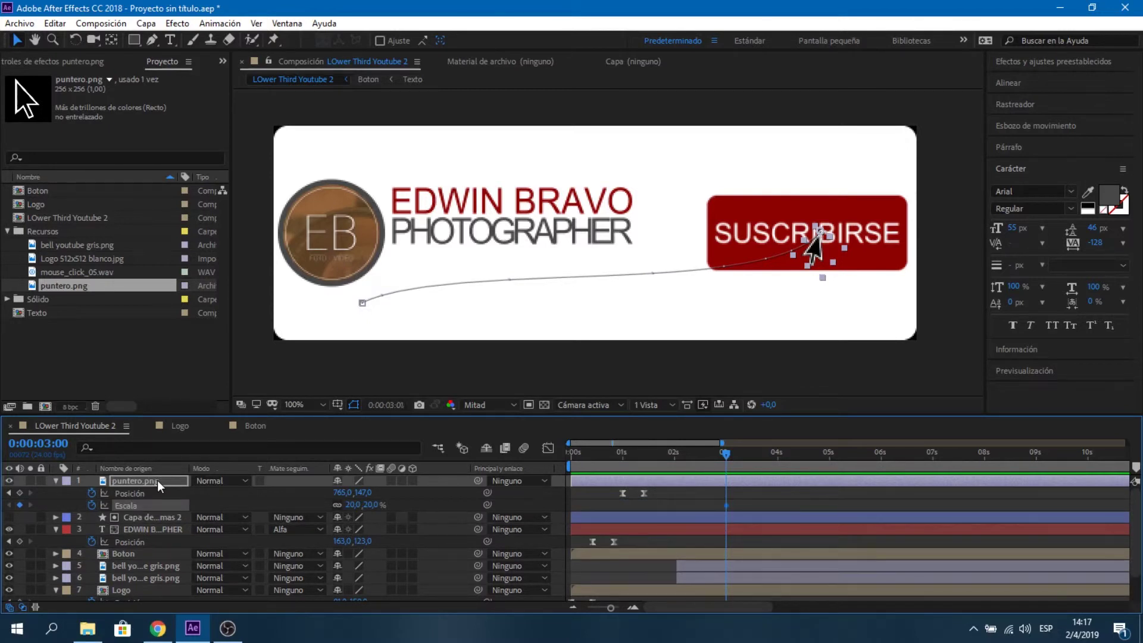
key("Page_Down")
key("Page_Down")
key("Page_Down")
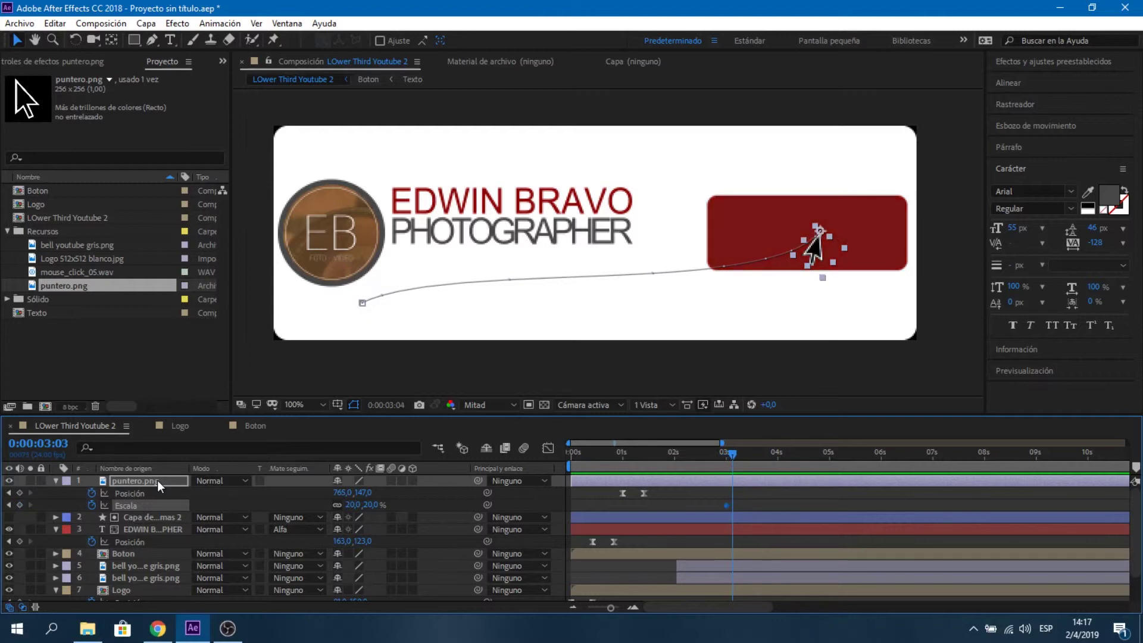
key("Page_Down")
key("Page_Down")
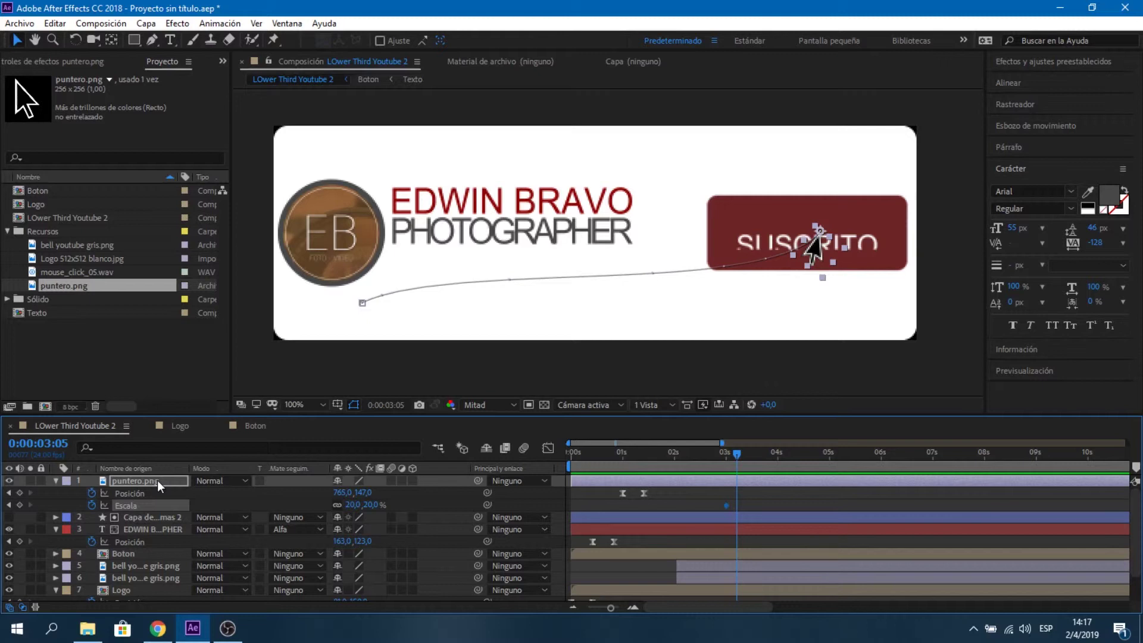
key("Page_Down")
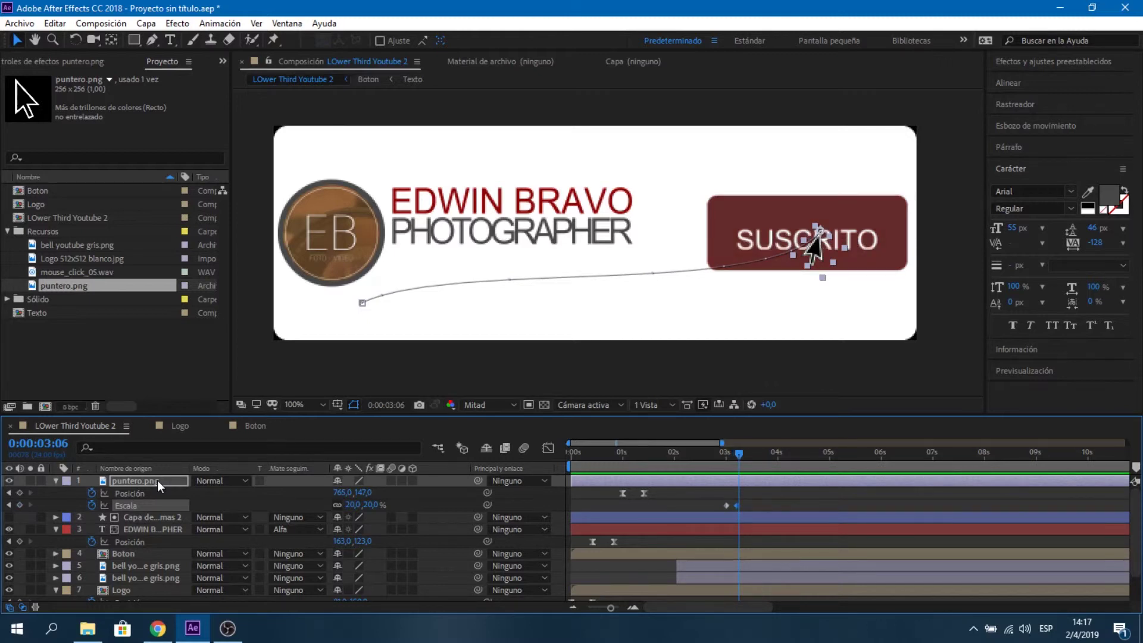
key("Page_Down")
key("Page_Down")
key("Page_Down")
key("Page_Down")
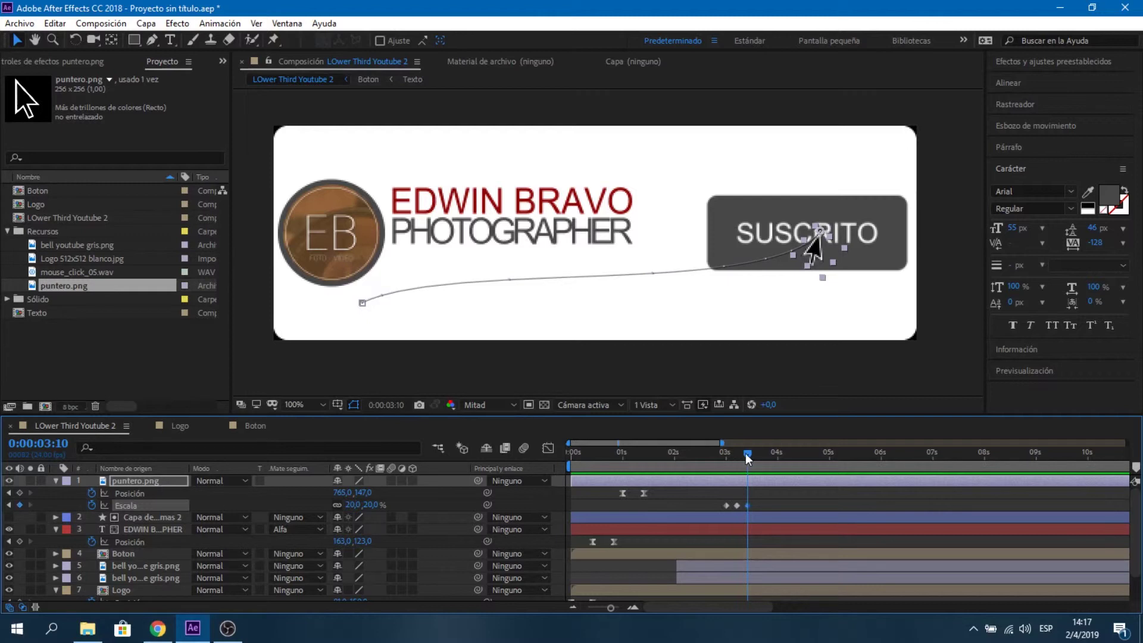
left_click_drag(745, 452, 736, 453)
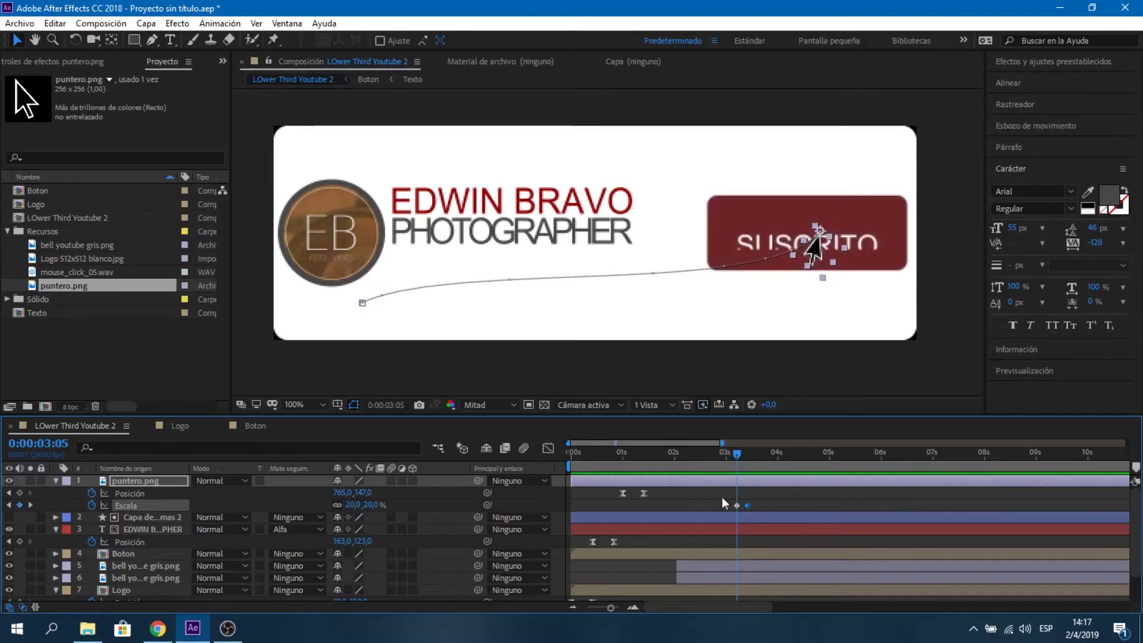
left_click(737, 506)
left_click(370, 505)
type("10")
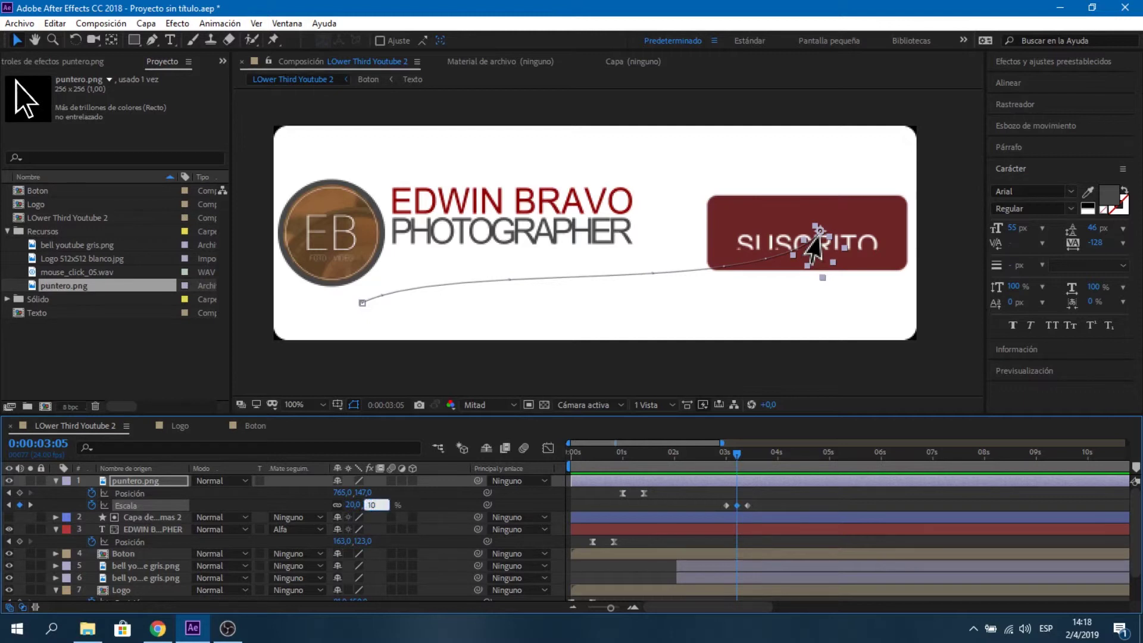
left_click(718, 455)
- Preview the pointer's click pulse, stopping at 0:00:03:10
key("space")
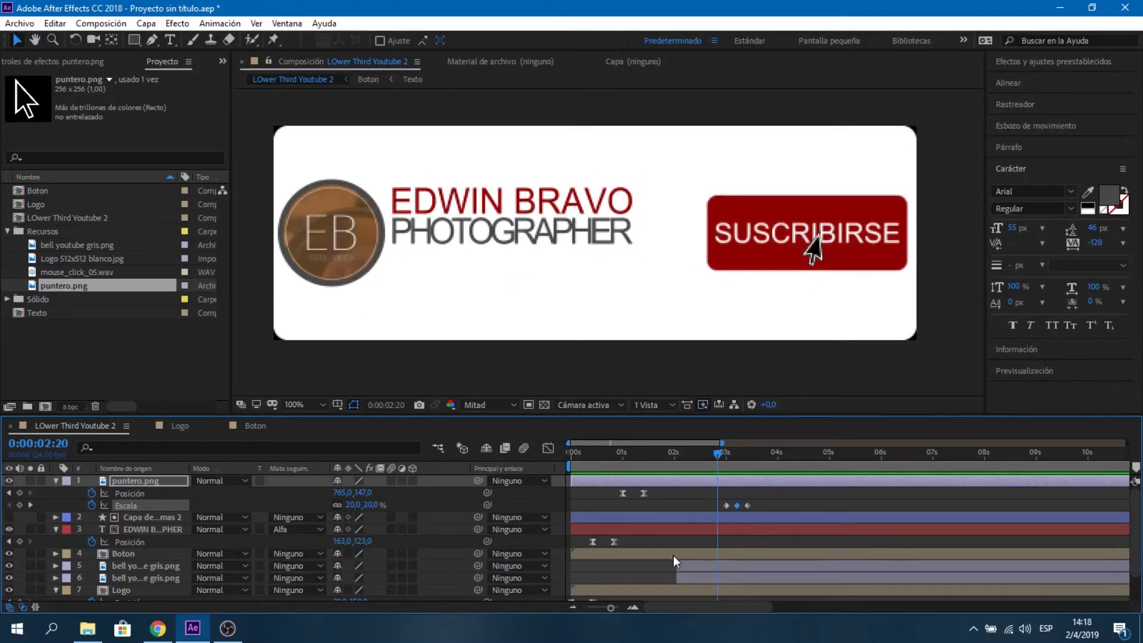
left_click(725, 456)
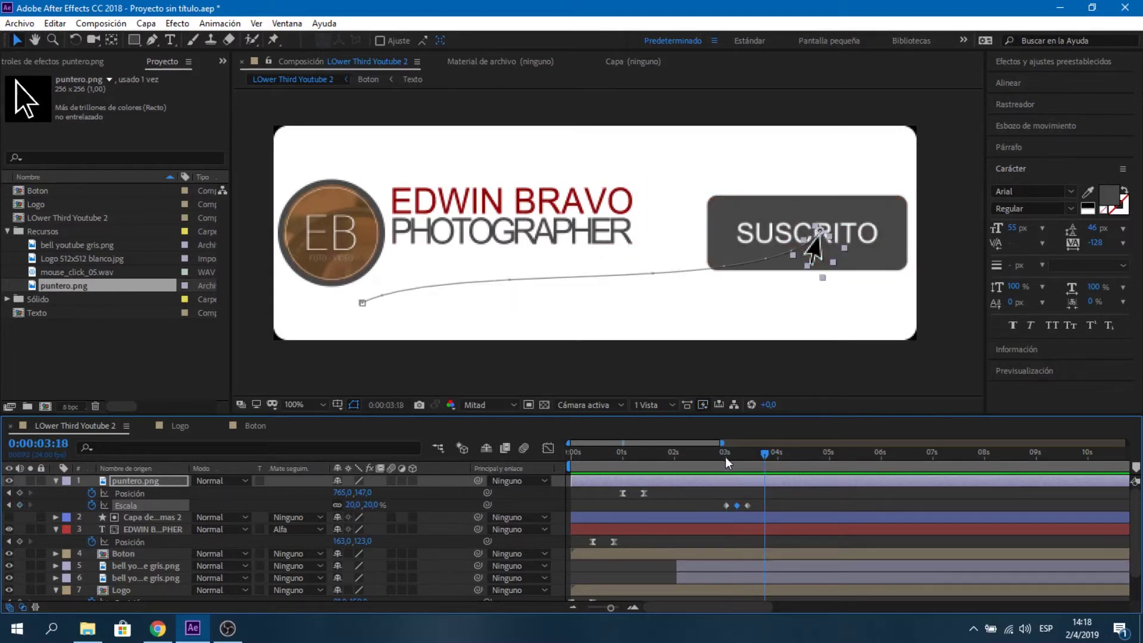
key("space")
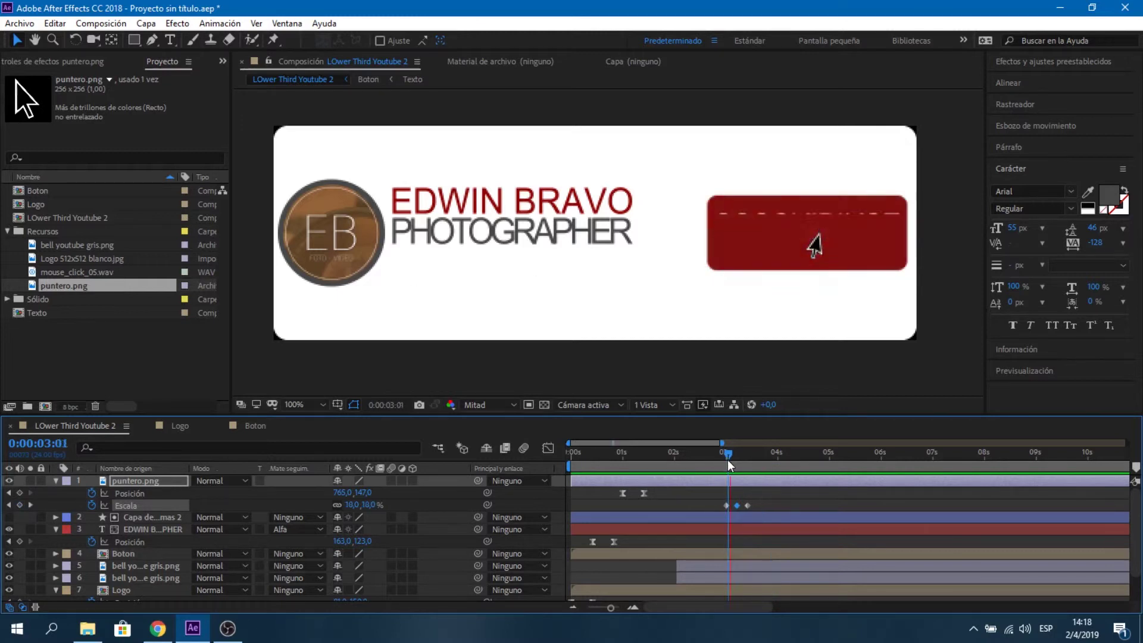
left_click_drag(765, 476, 749, 495)
mouse_move(749, 506)
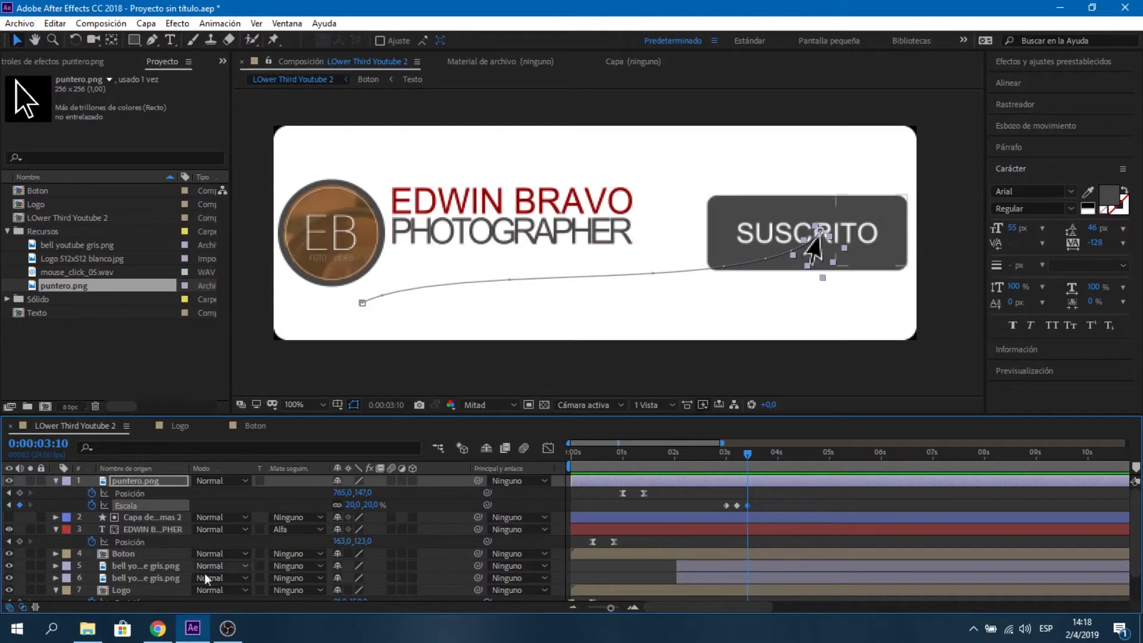
- Keyframe Boton's position and slide the button left to 649,150 by 0:00:03:20
left_click(142, 556)
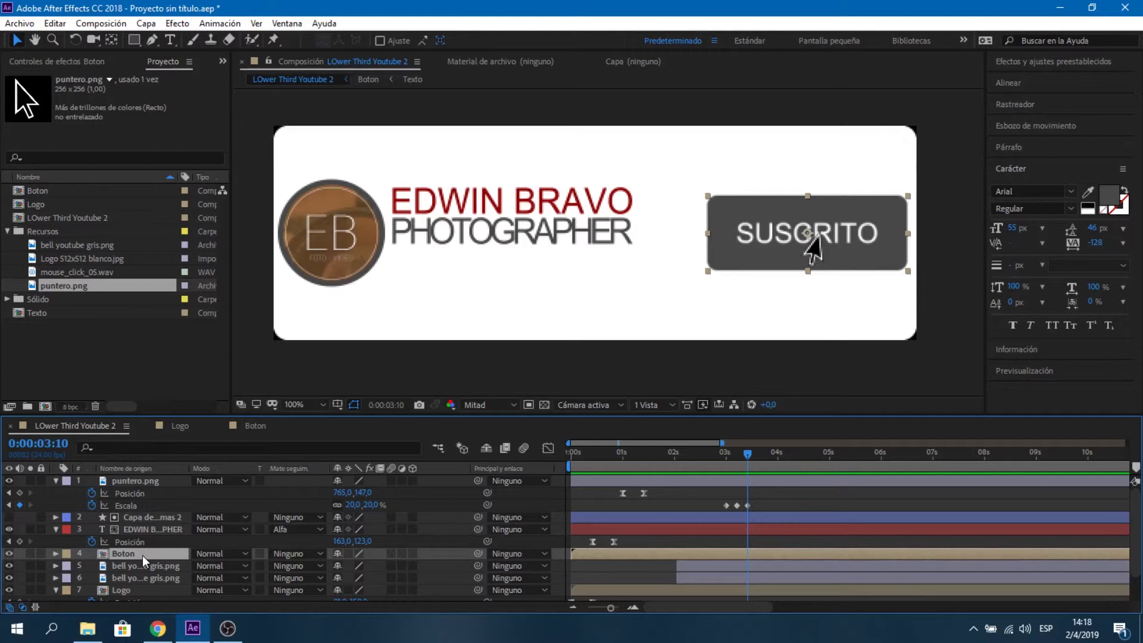
key("alt+shift+p")
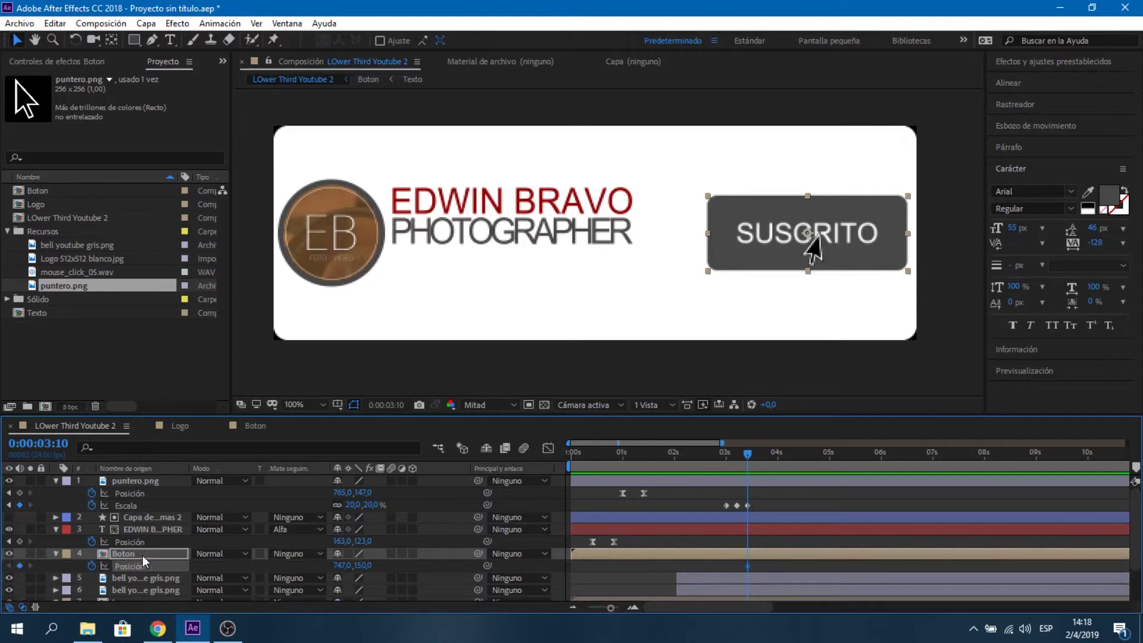
key("shift+Page_Down")
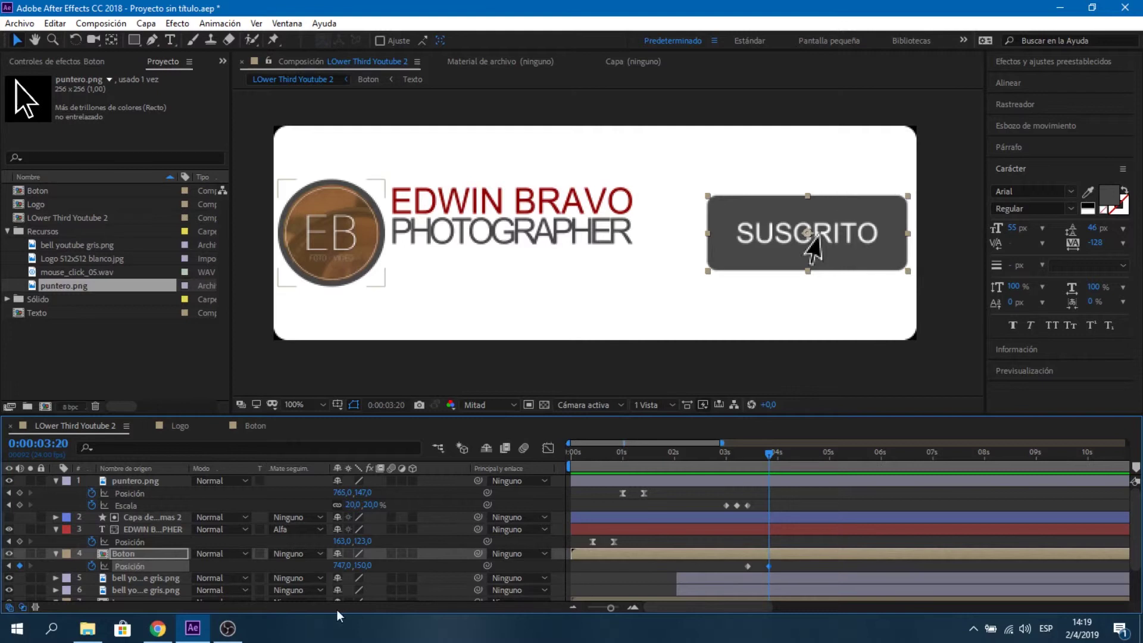
mouse_move(342, 565)
left_mouse_down()
mouse_move(292, 565)
mouse_move(344, 565)
left_mouse_up()
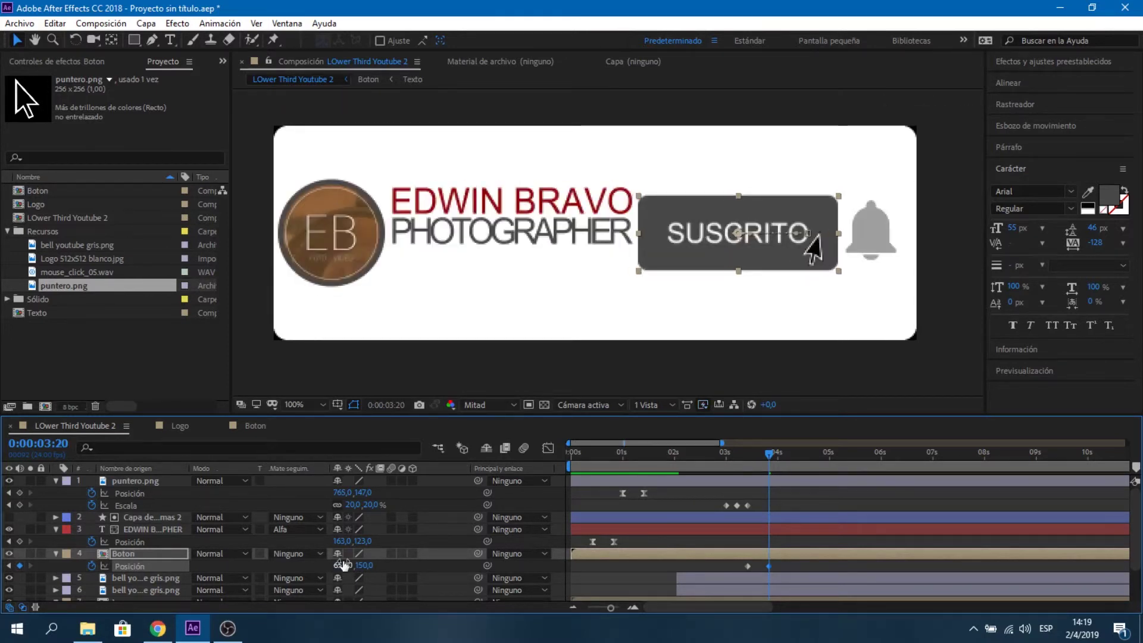
scroll(774, 548, "down", 1)
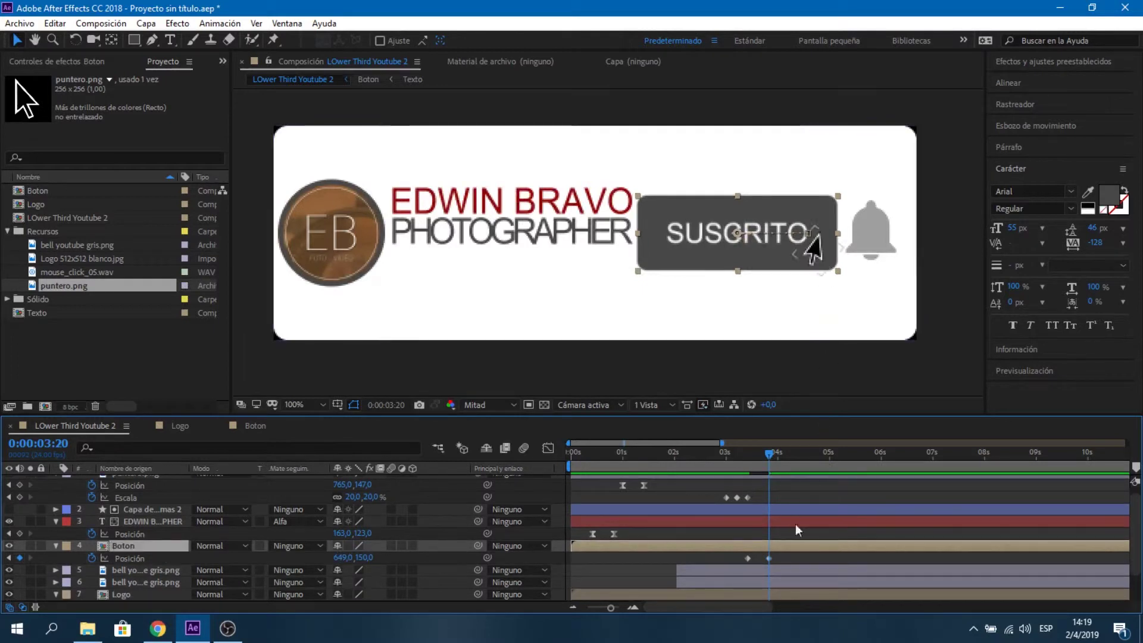
left_click(141, 558)
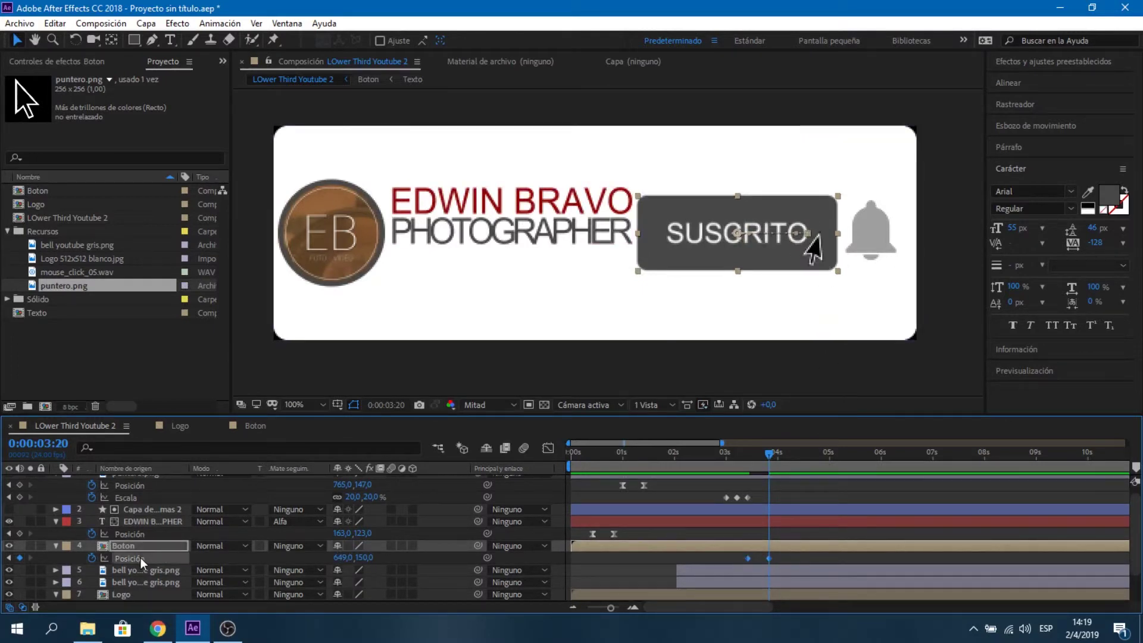
- Apply Easy Ease to Boton's position keyframes and inspect the 3:20 keyframe in the speed graph
right_click(767, 557)
mouse_move(791, 552)
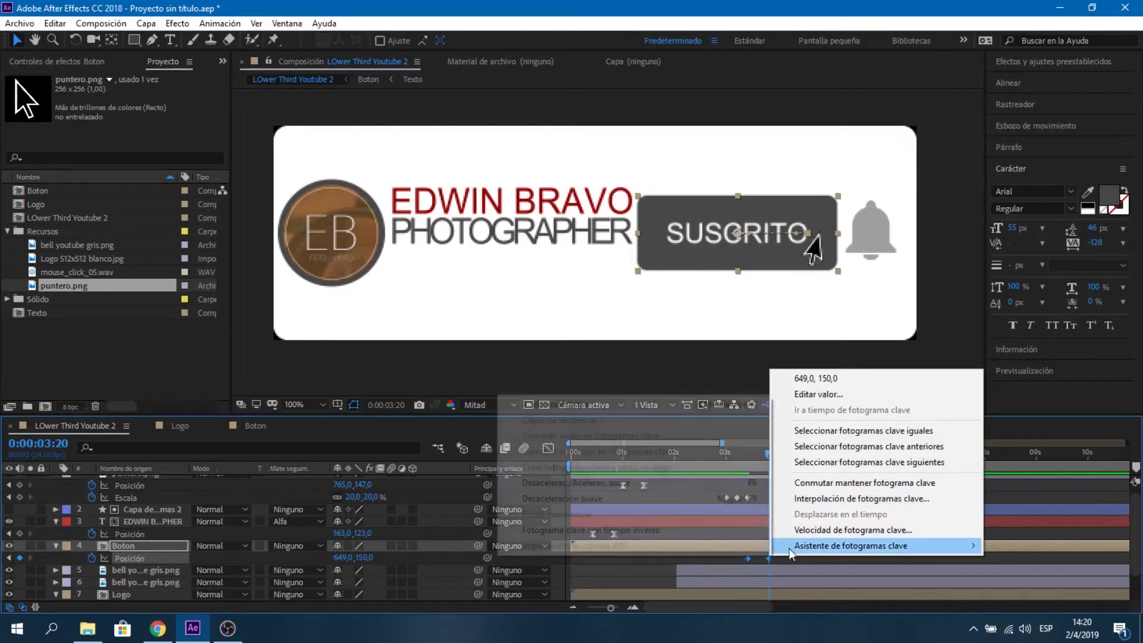
left_click(713, 482)
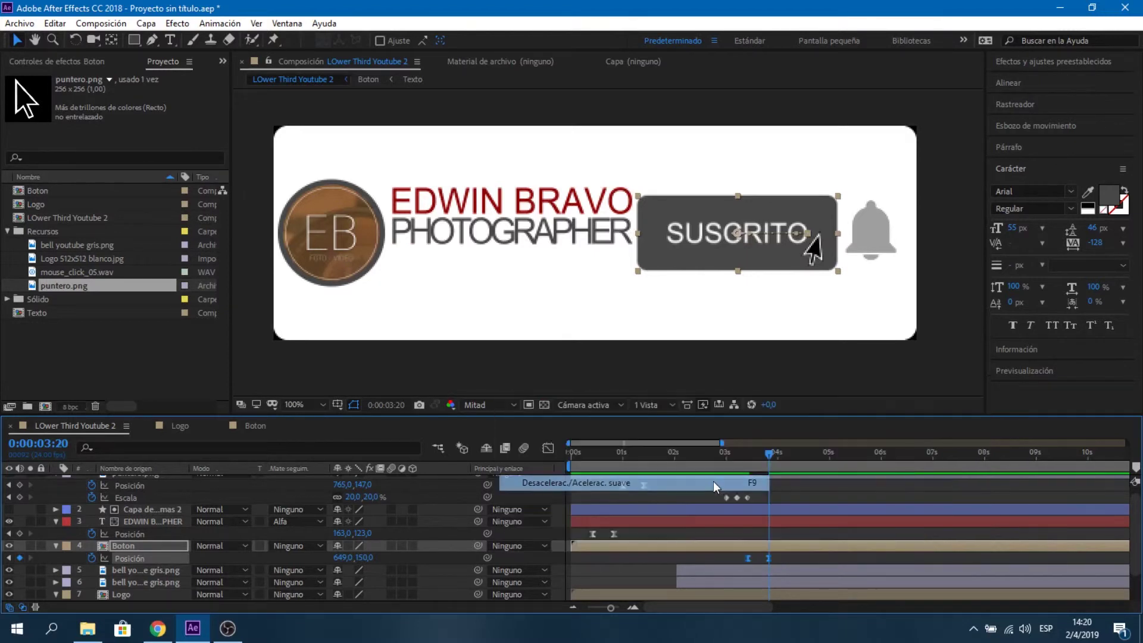
left_click(545, 450)
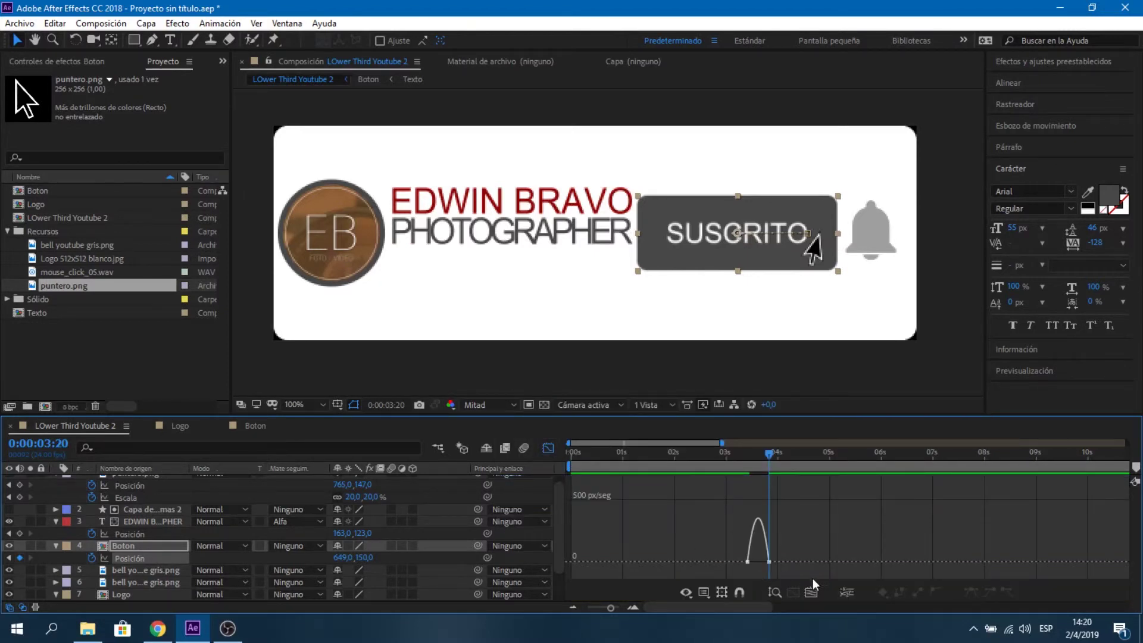
left_click_drag(760, 575, 767, 566)
left_click(552, 449)
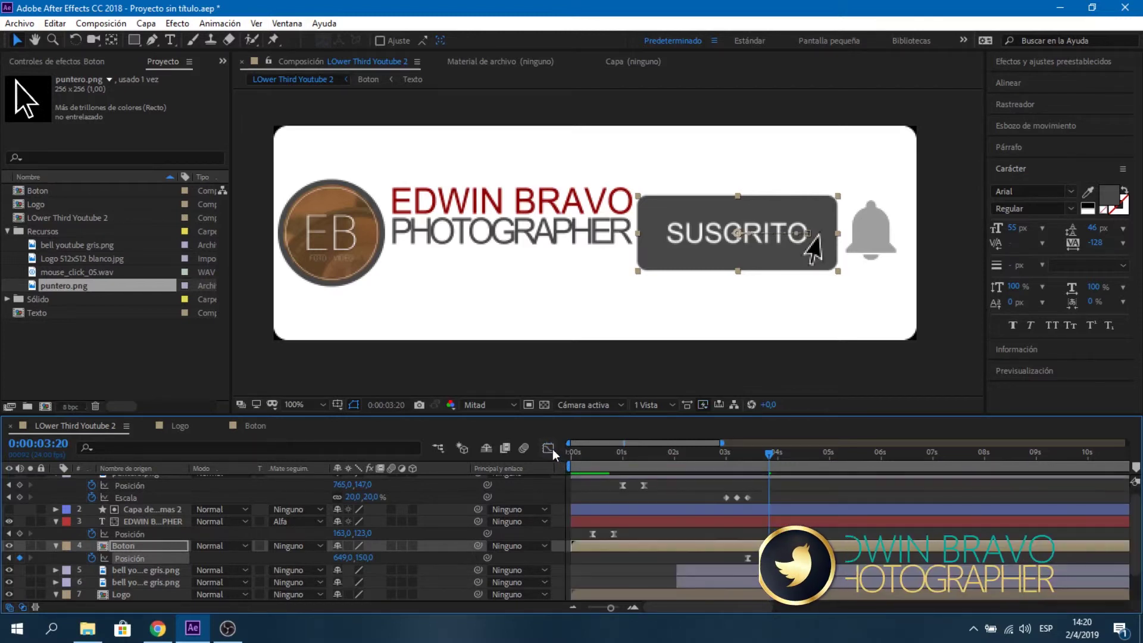
- Preview the SUSCRIBIRSE to SUSCRITO change, then return to 3:20
left_click(787, 454)
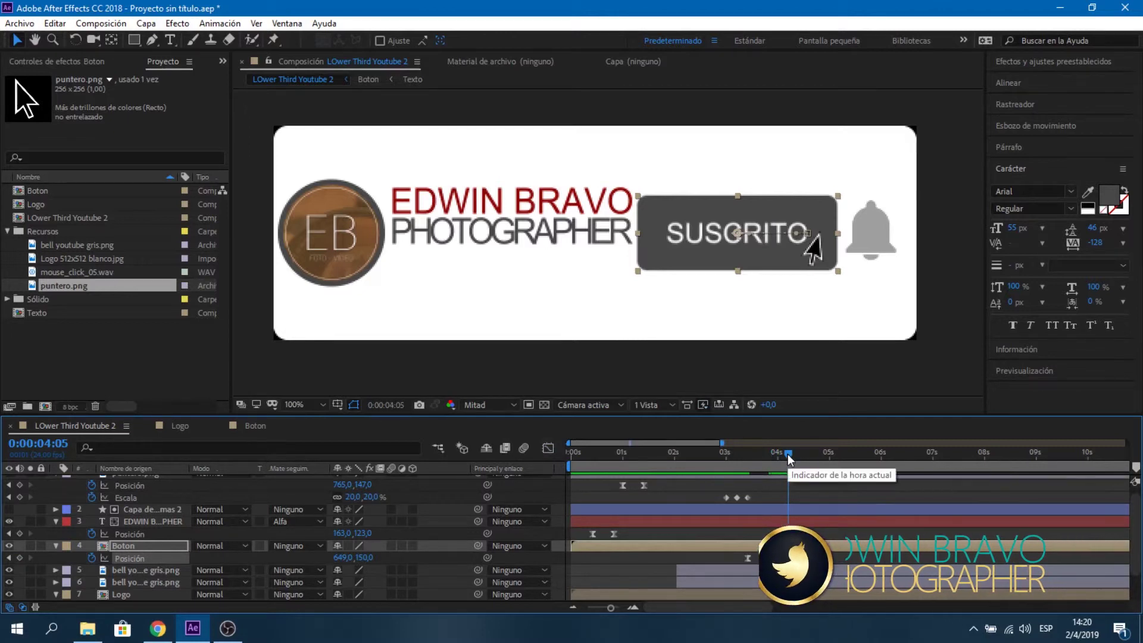
key("space")
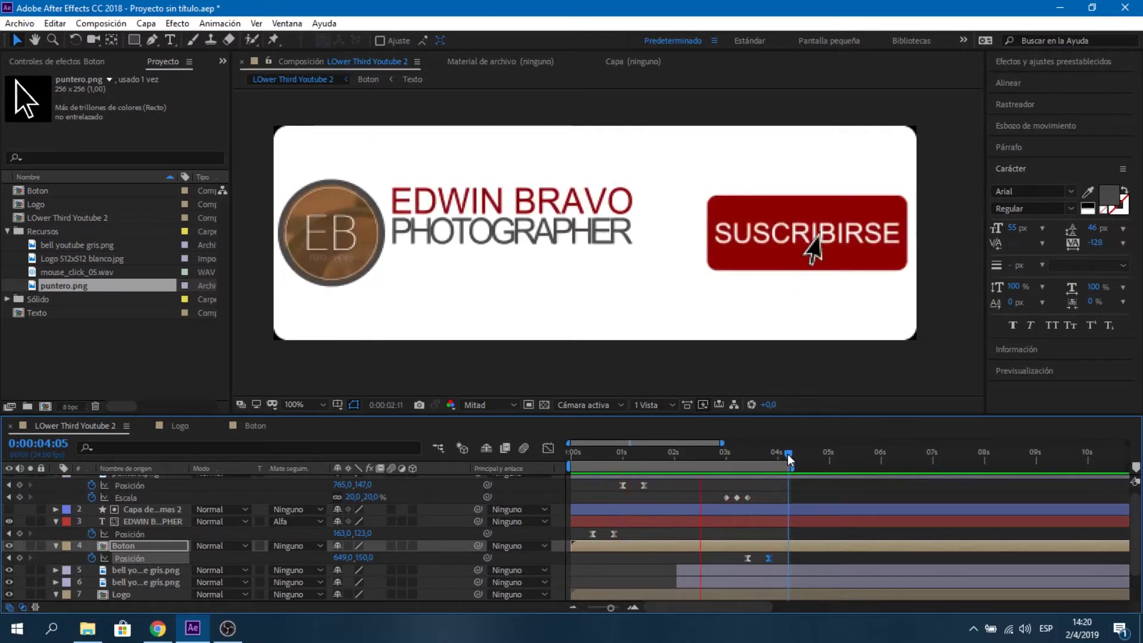
left_click_drag(787, 454, 769, 454)
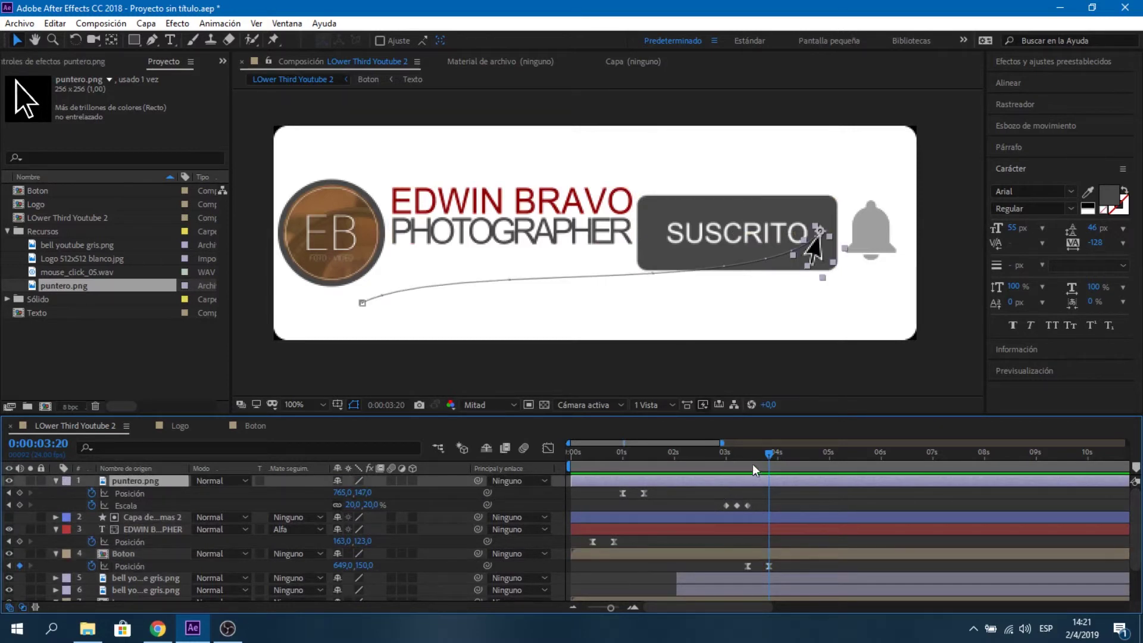
- Key the pointer's position at 5:00 and move it onto the bell icon by 5:10
left_click_drag(767, 459, 831, 469)
left_click(21, 492)
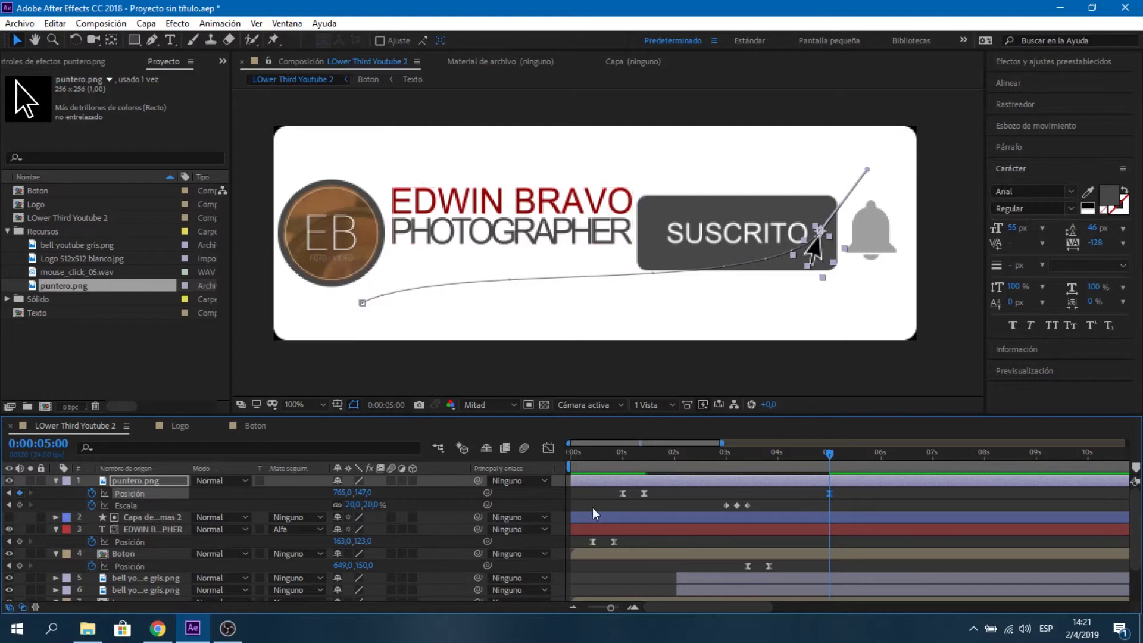
key("shift+Page_Down")
key("shift+Page_Down")
left_click_drag(816, 249, 870, 257)
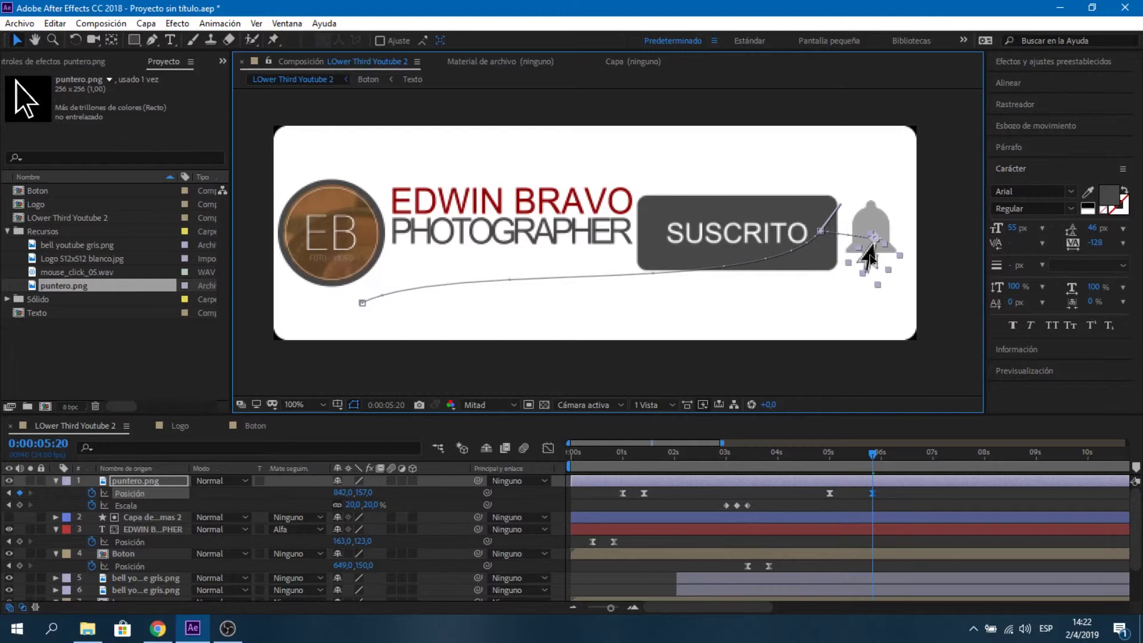
left_click_drag(870, 257, 872, 252)
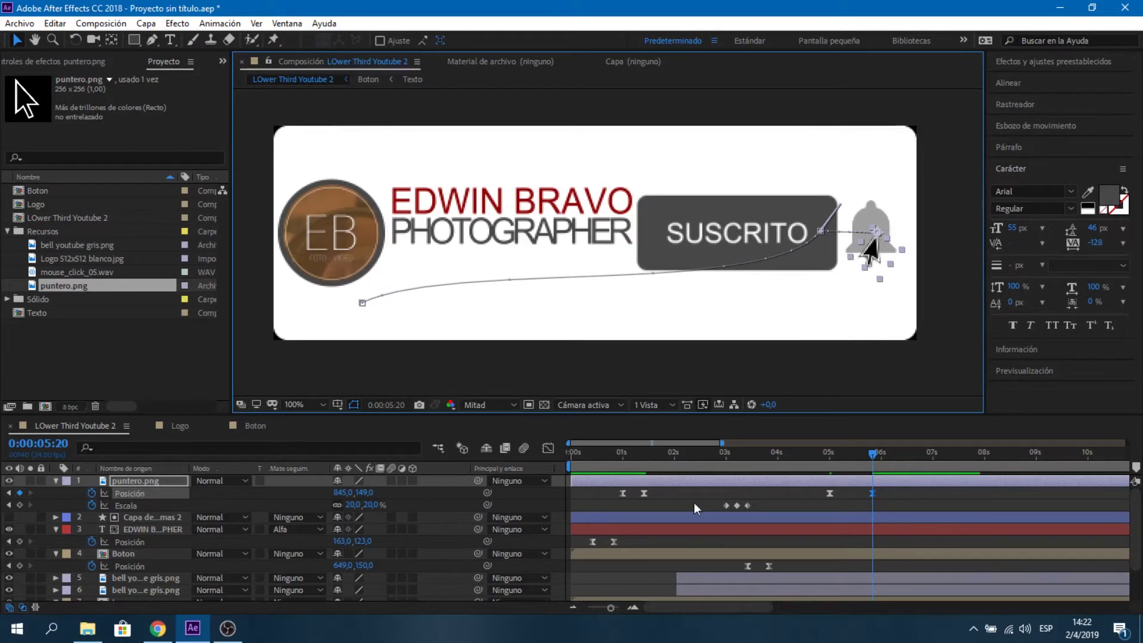
- Copy the three click Escala keyframes and paste them on the pointer at 5:20
left_click_drag(758, 501, 725, 517)
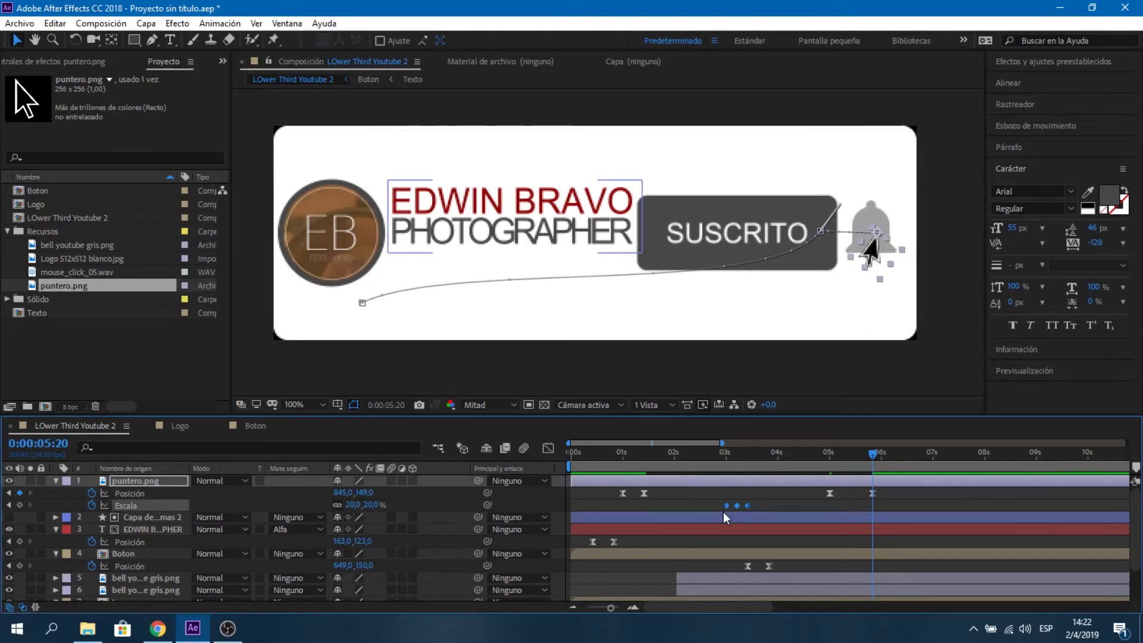
left_click(167, 507)
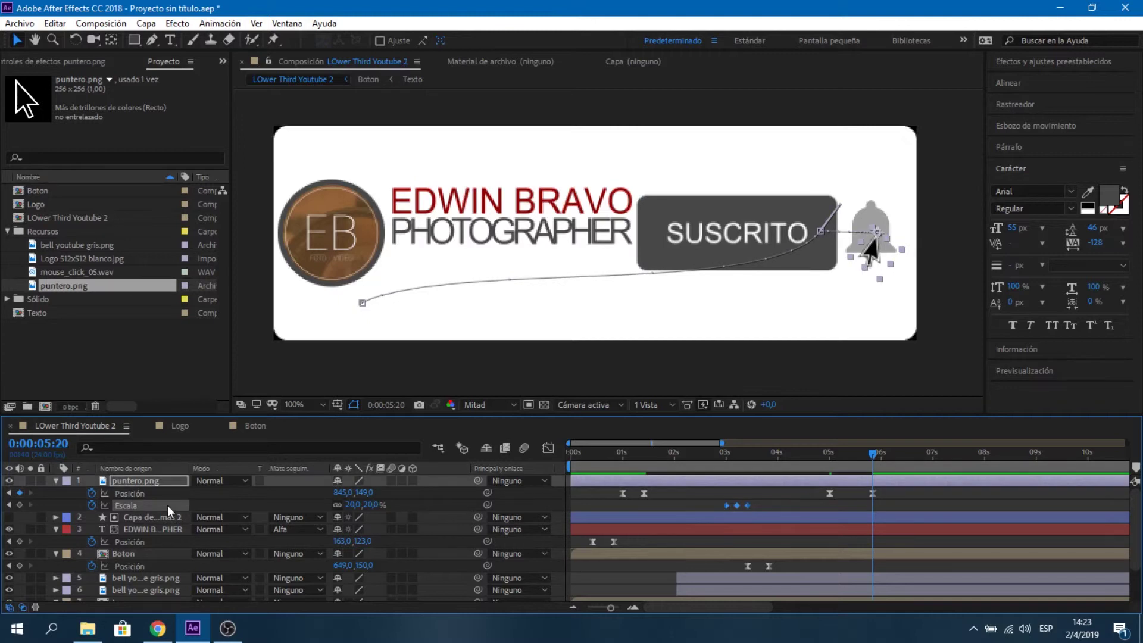
key("ctrl+v")
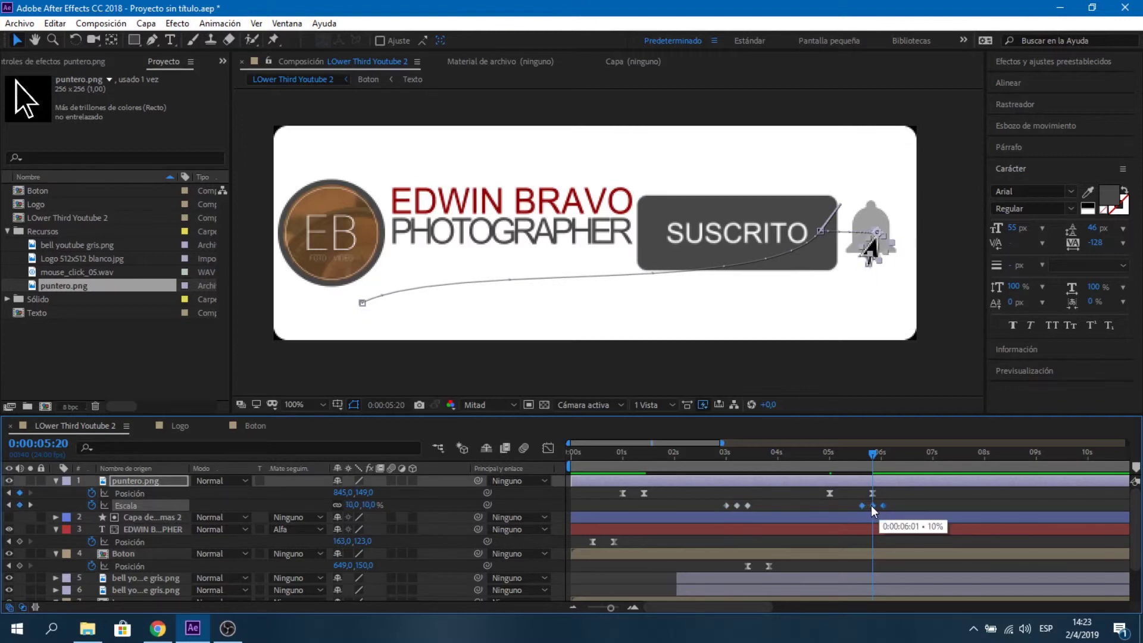
left_click(872, 506)
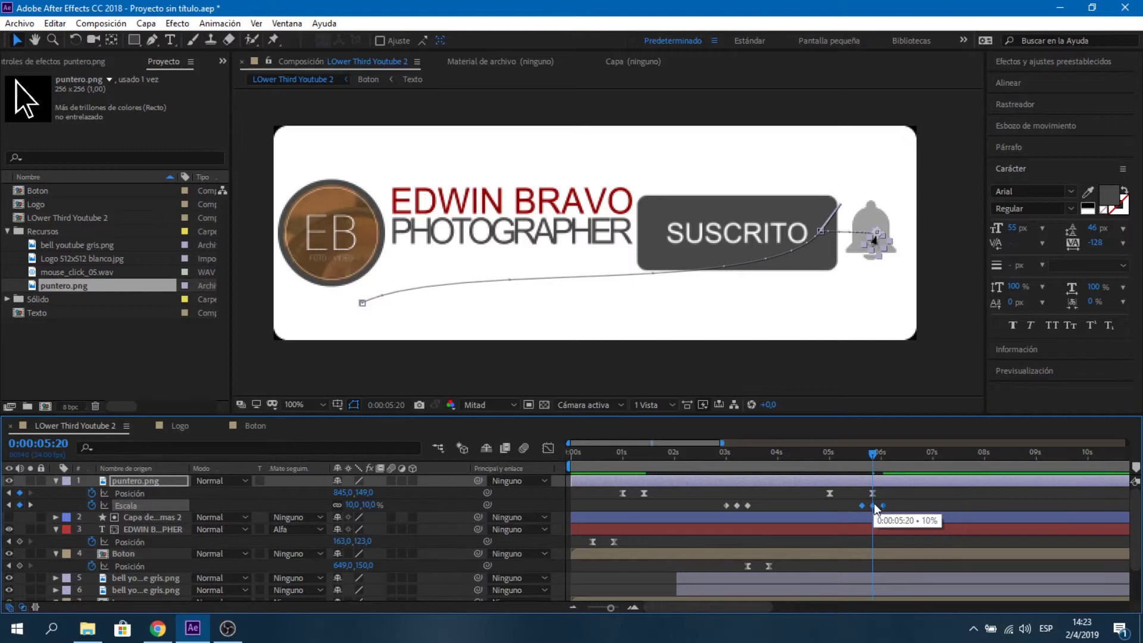
- Start the top grey bell layer at 0:00:05:20 and uncheck Inverted on its Máscara 1
left_click(694, 579)
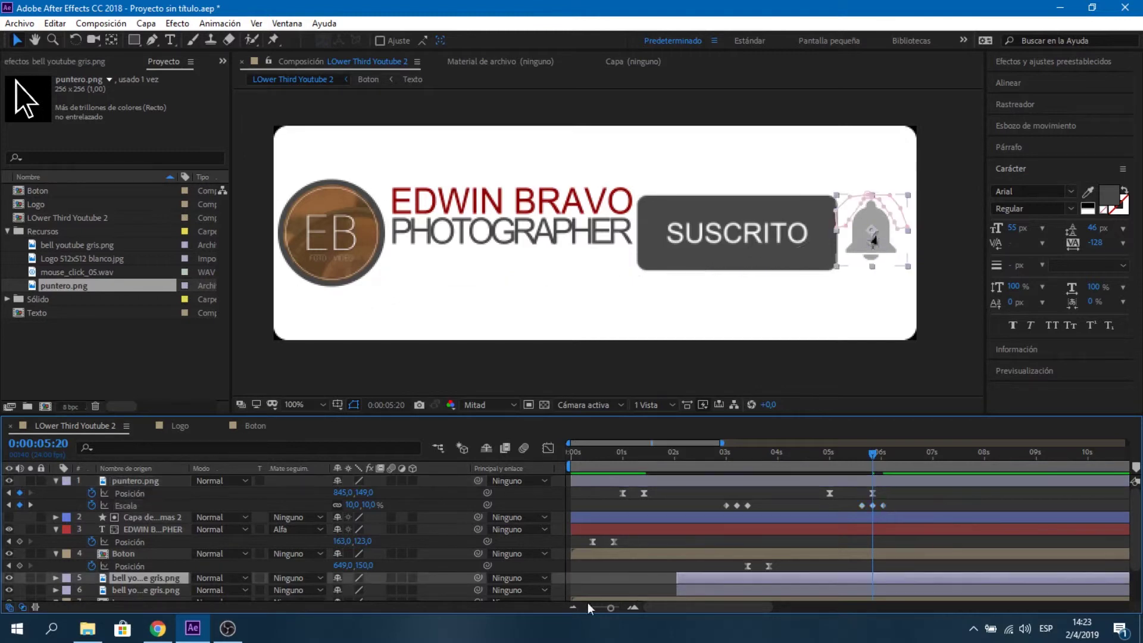
left_click_drag(695, 581, 874, 579)
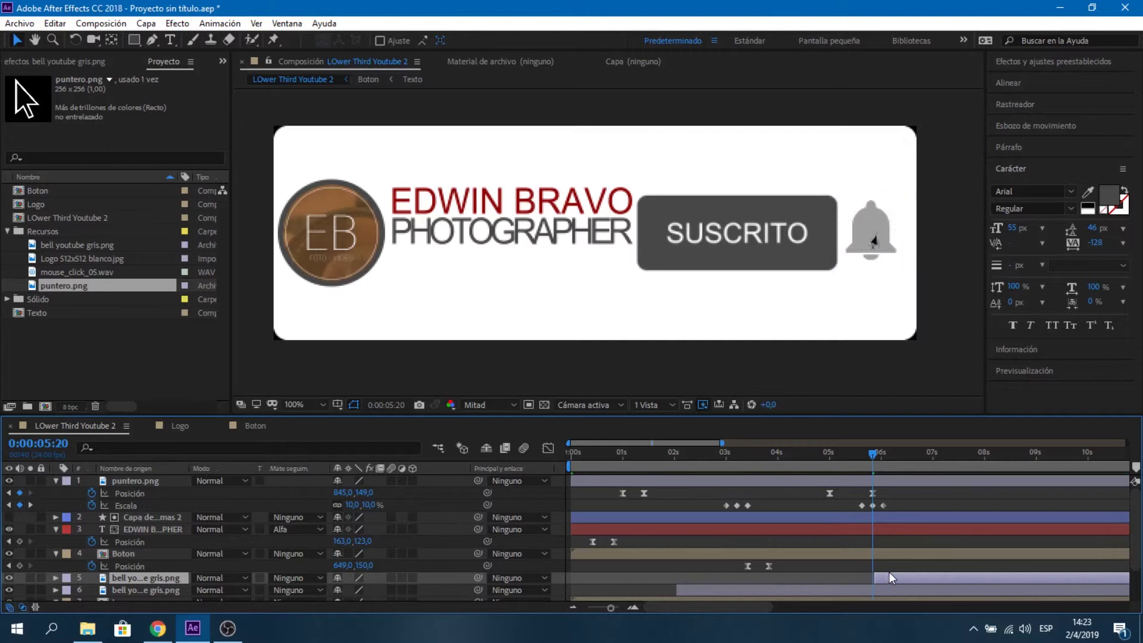
left_click_drag(874, 579, 887, 579)
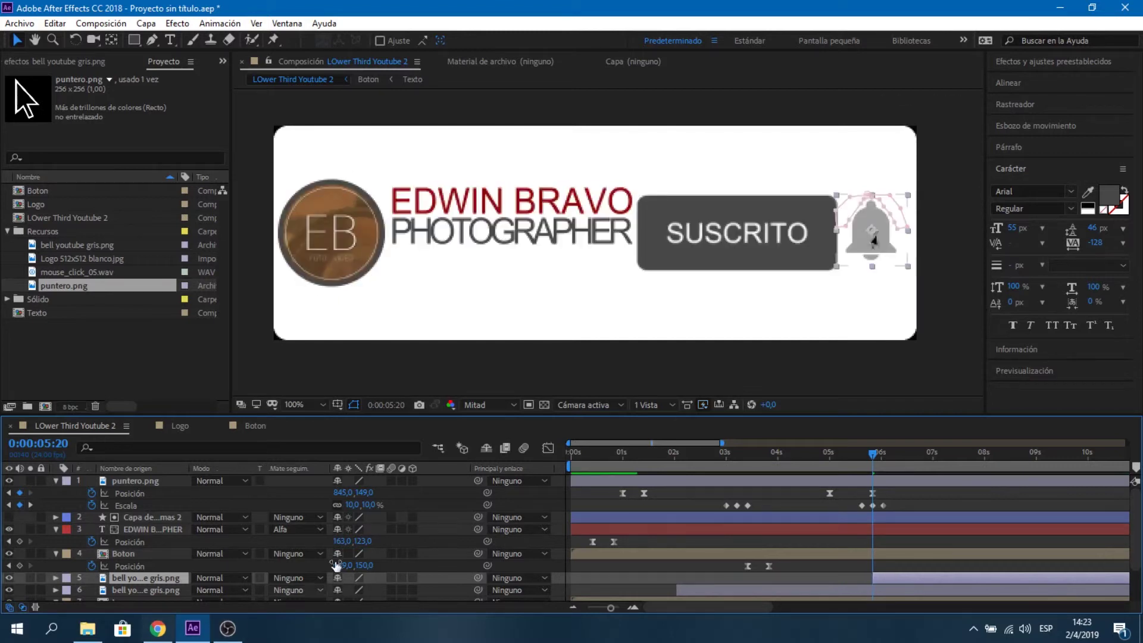
left_click(56, 578)
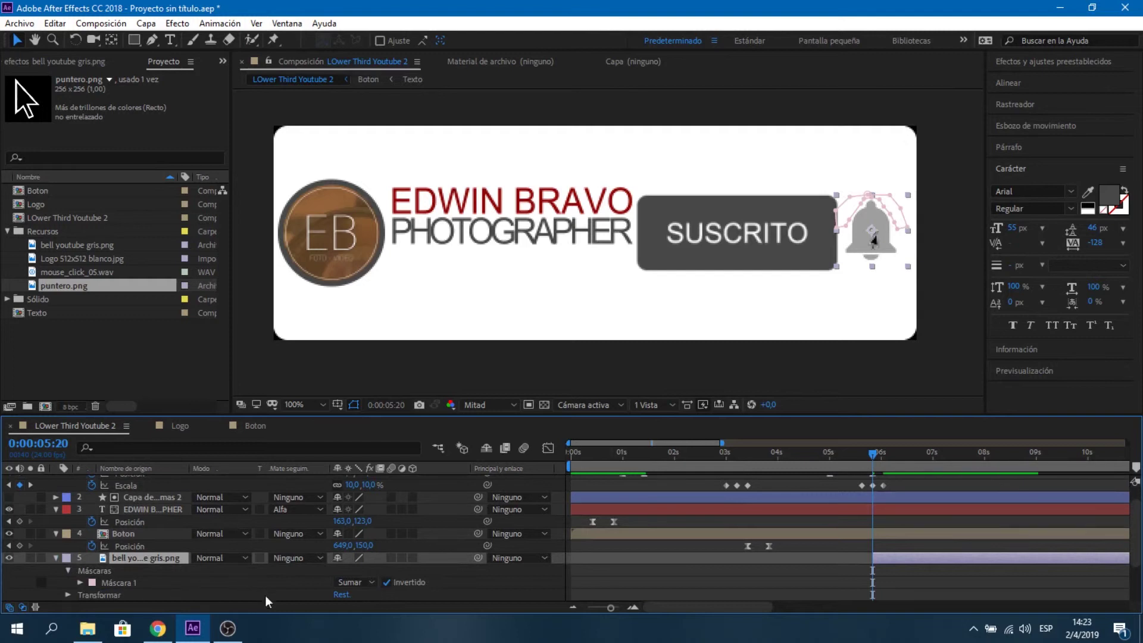
left_click(387, 584)
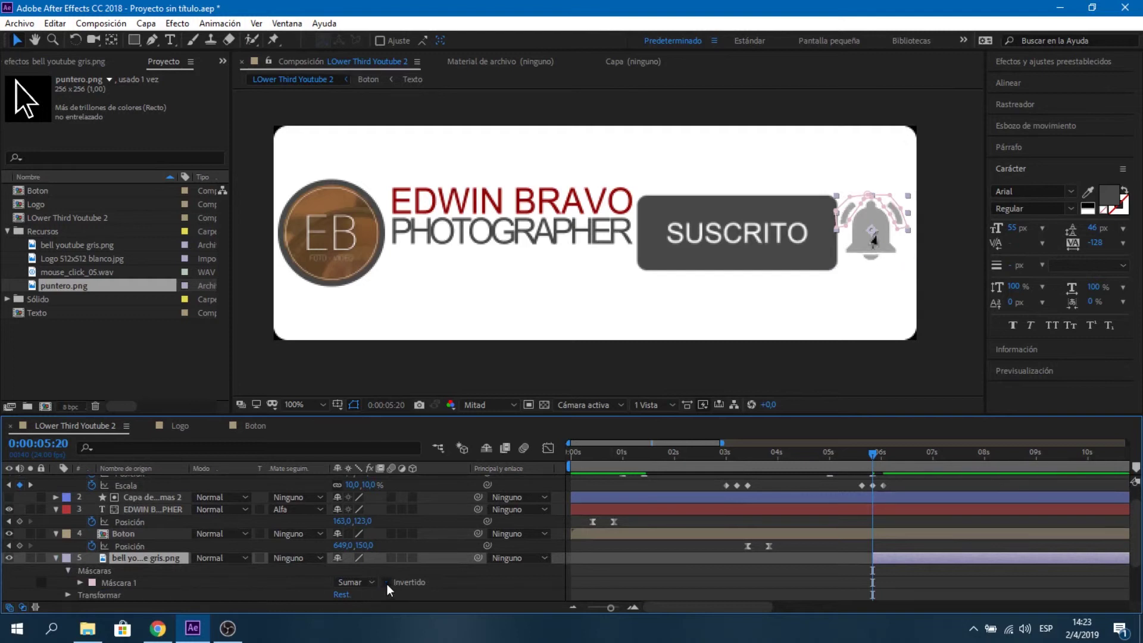
left_click(56, 559)
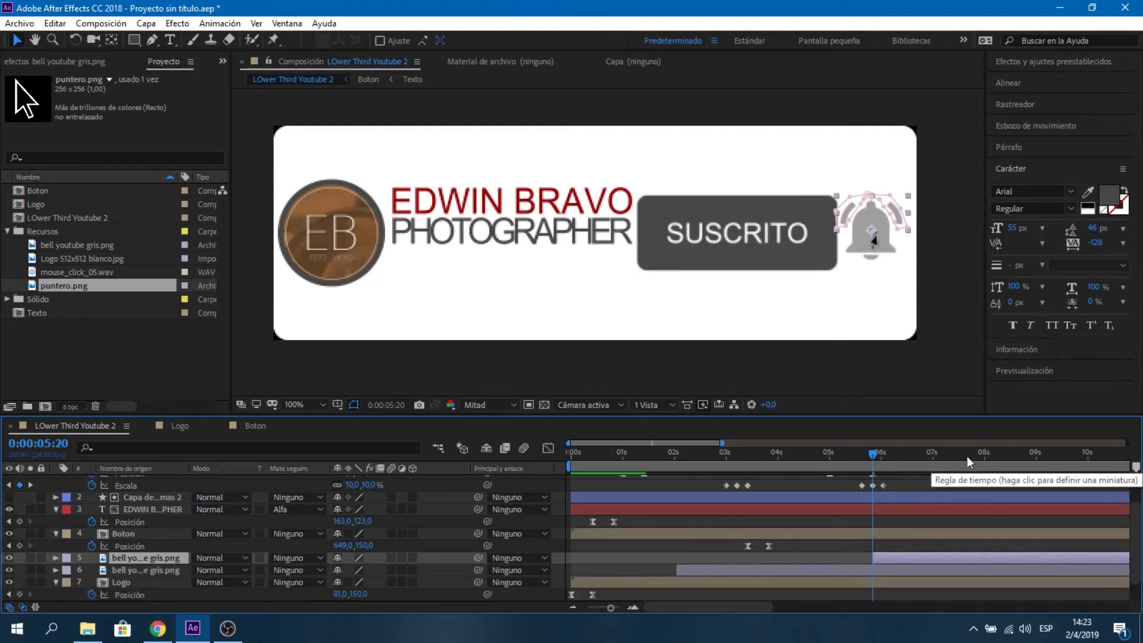
- Preview the lower third from 8:00, then return the playhead to 0:00:03:13
left_click(985, 456)
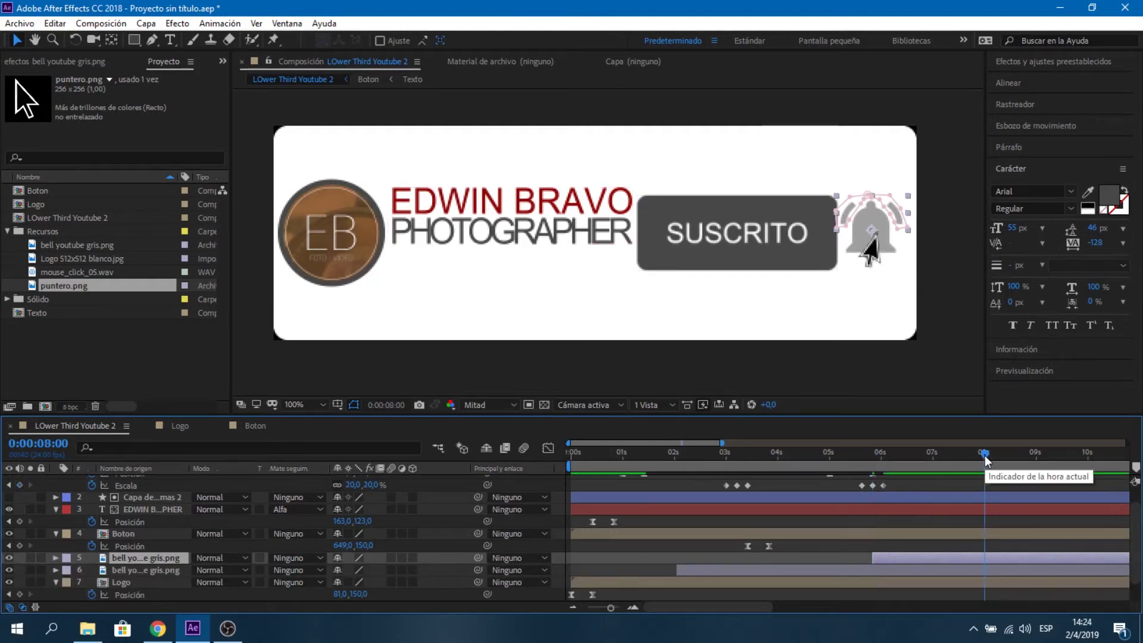
key("space")
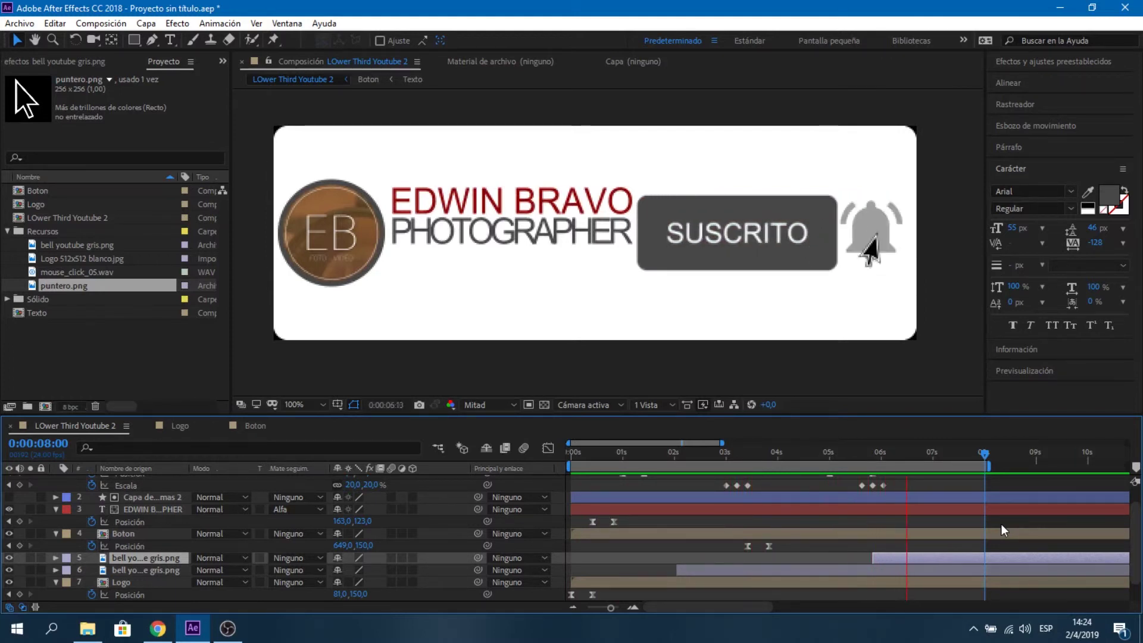
left_click(909, 513)
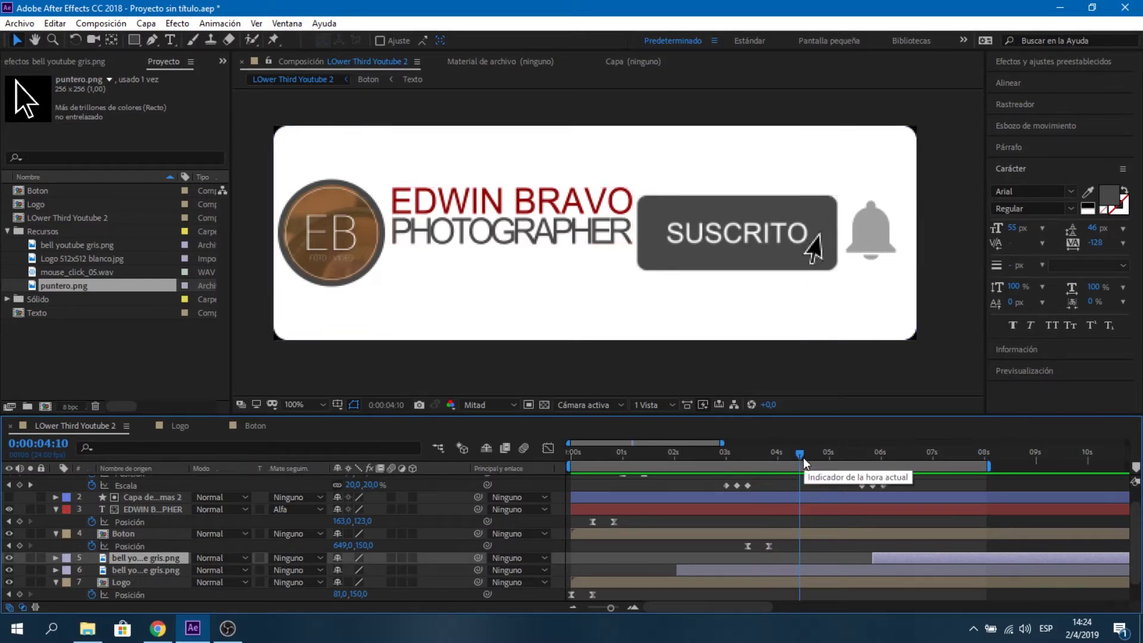
left_click_drag(801, 456, 754, 455)
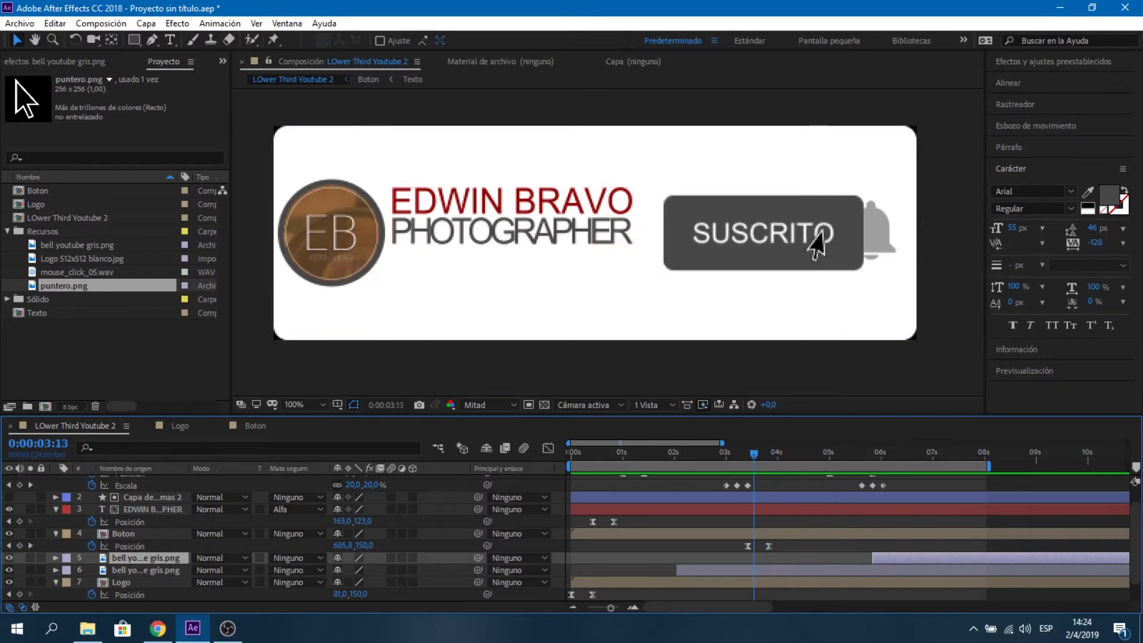
left_click_drag(1139, 549, 1139, 530)
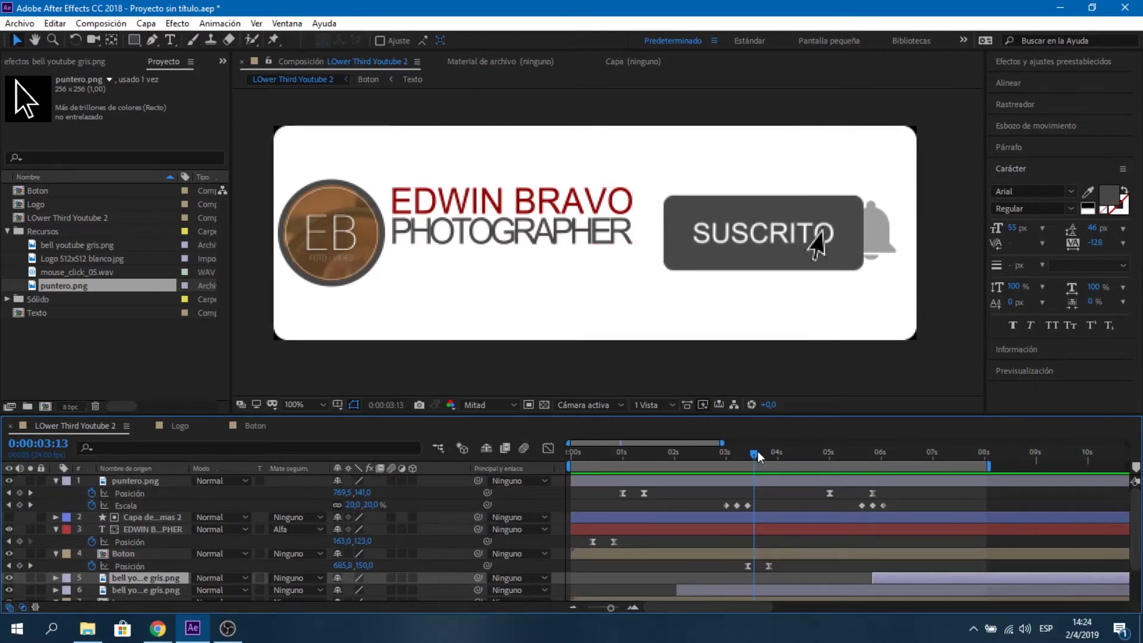
- Scrub and preview the pointer clicking SUSCRIBIRSE, with the puntero.png layer selected
left_click_drag(758, 457, 713, 462)
key("space")
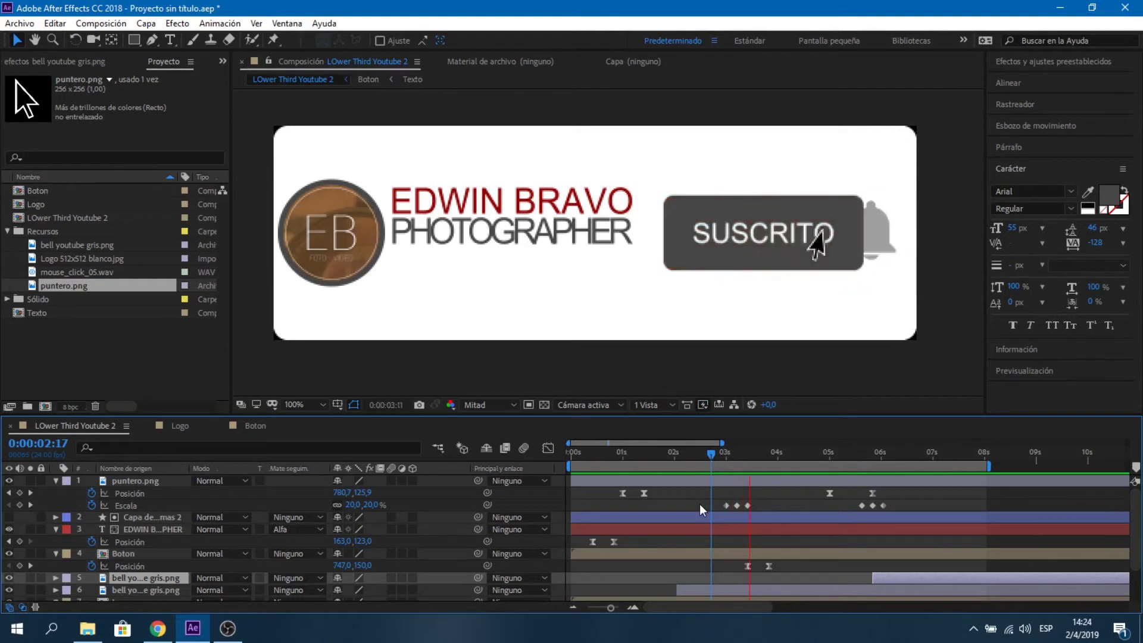
key("space")
left_click(724, 489)
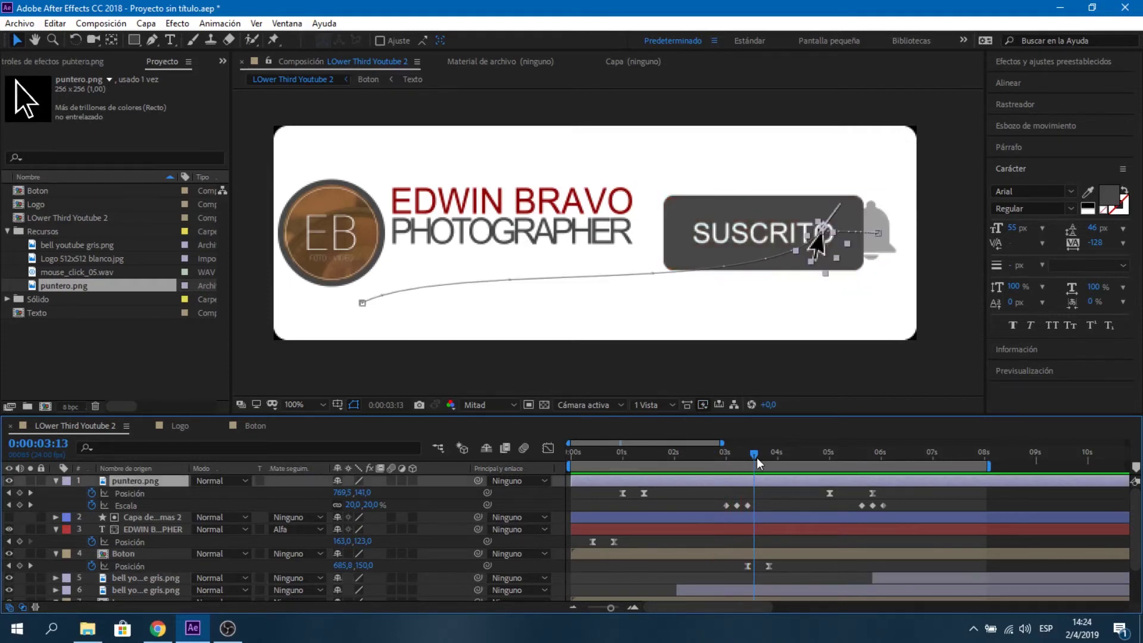
mouse_move(758, 463)
left_mouse_down()
mouse_move(792, 454)
mouse_move(689, 476)
left_mouse_up()
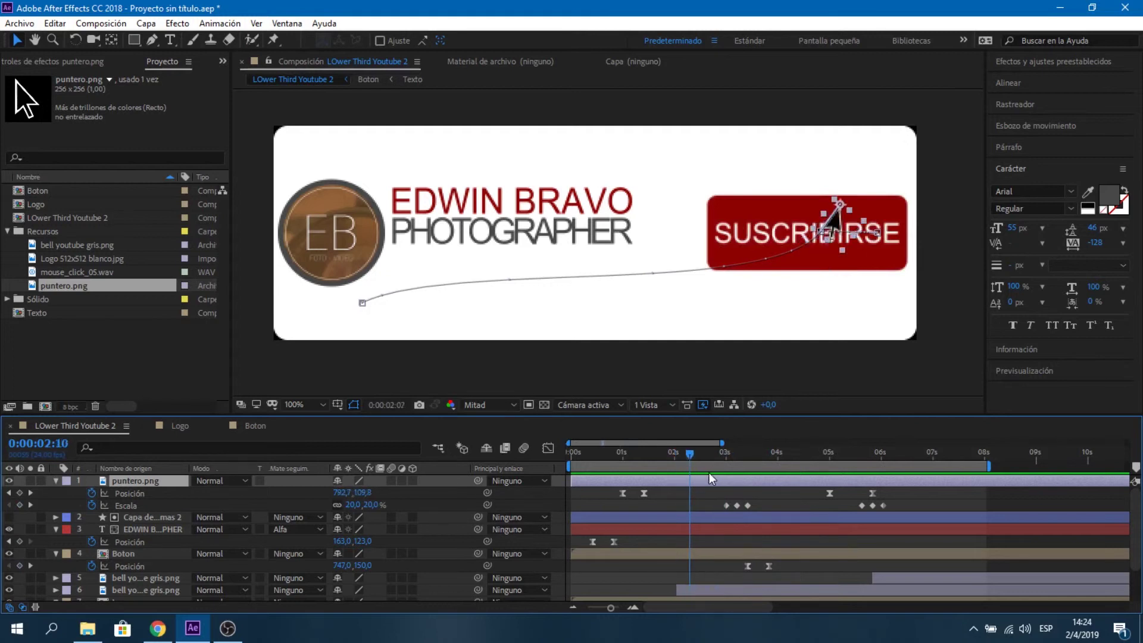
key("space")
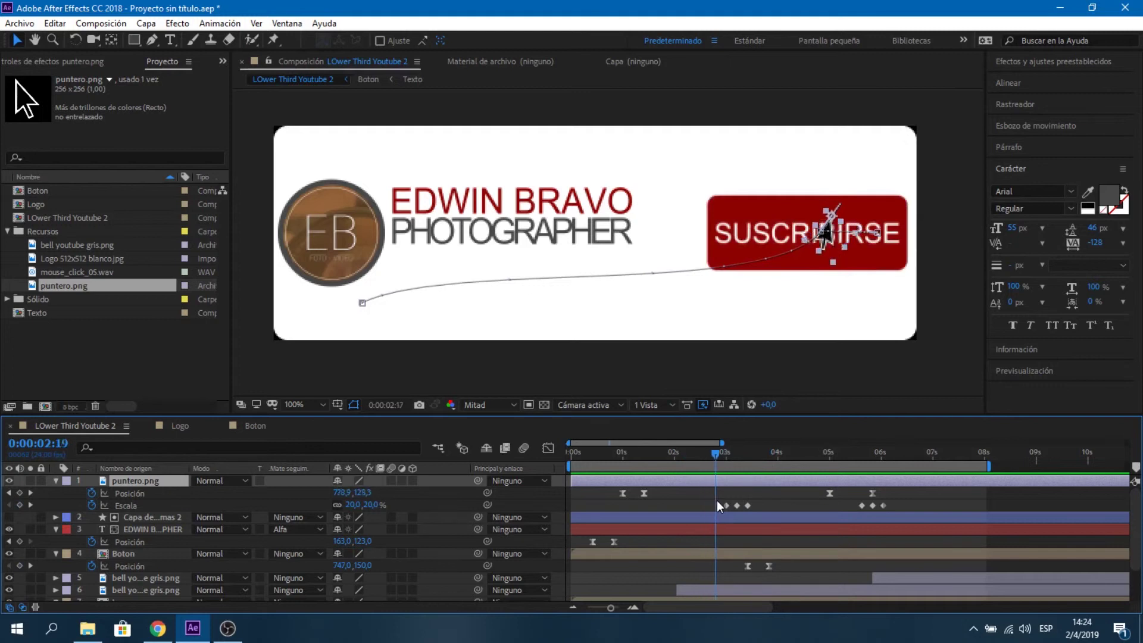
left_click_drag(719, 507, 679, 505)
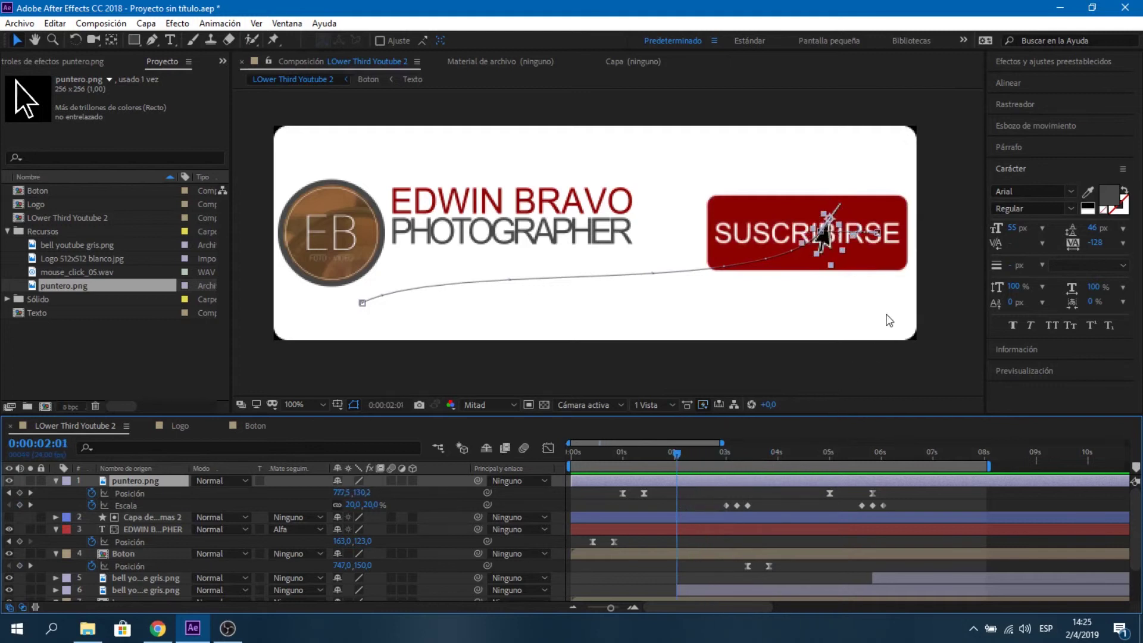
- Zoom to 200% and drag puntero.png's Bezier handle to curve its path onto the button
key("period")
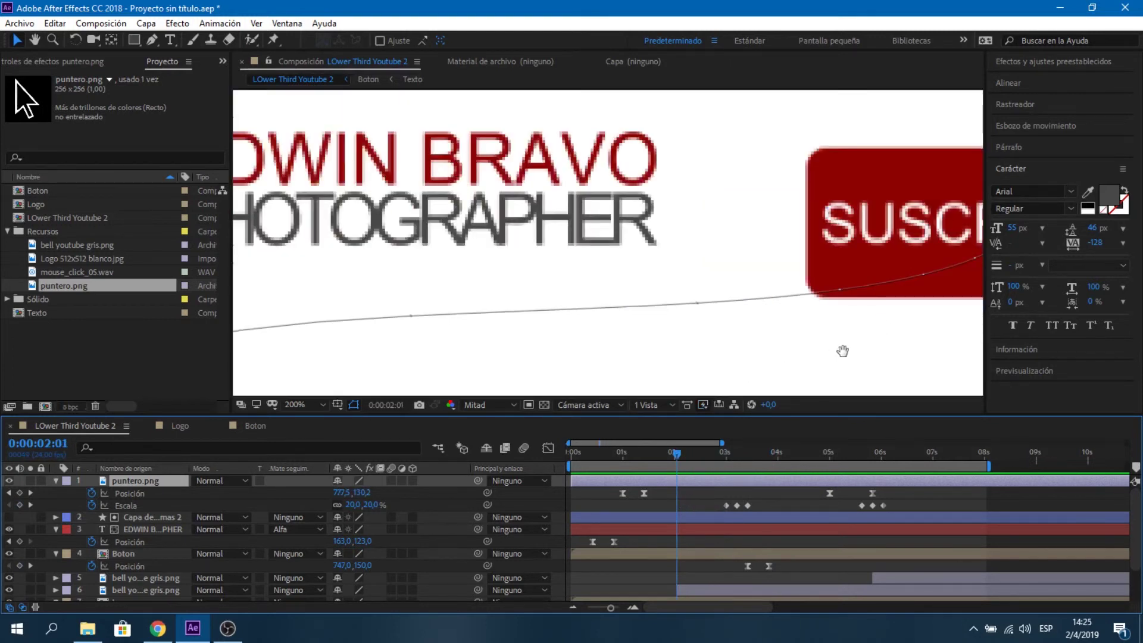
left_click_drag(843, 351, 551, 373)
left_click(142, 493)
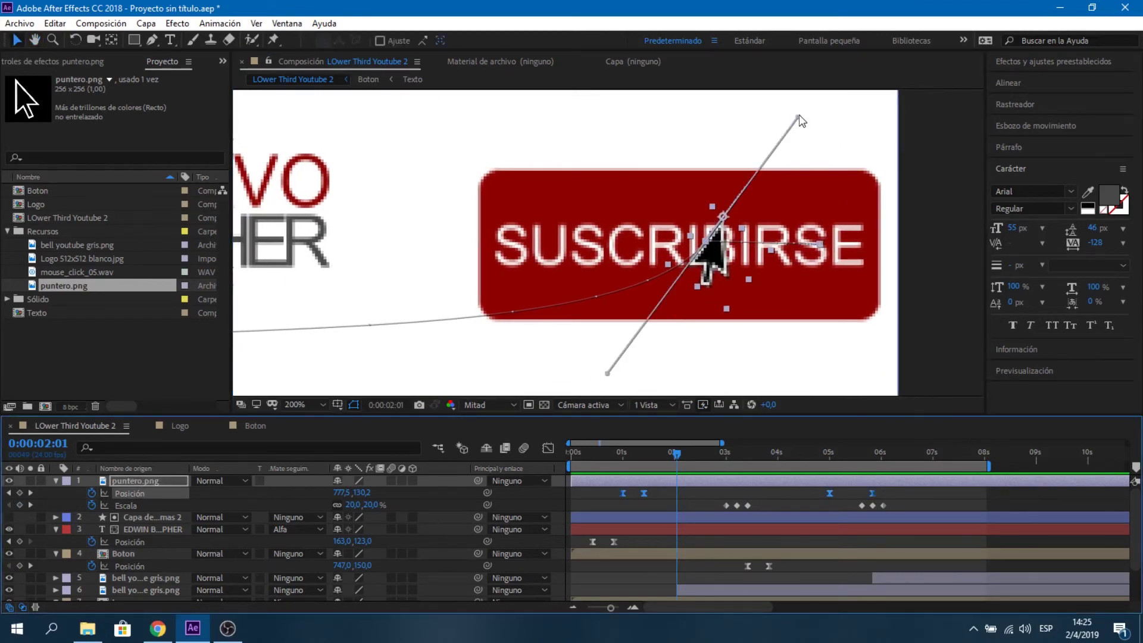
left_click_drag(798, 119, 706, 241)
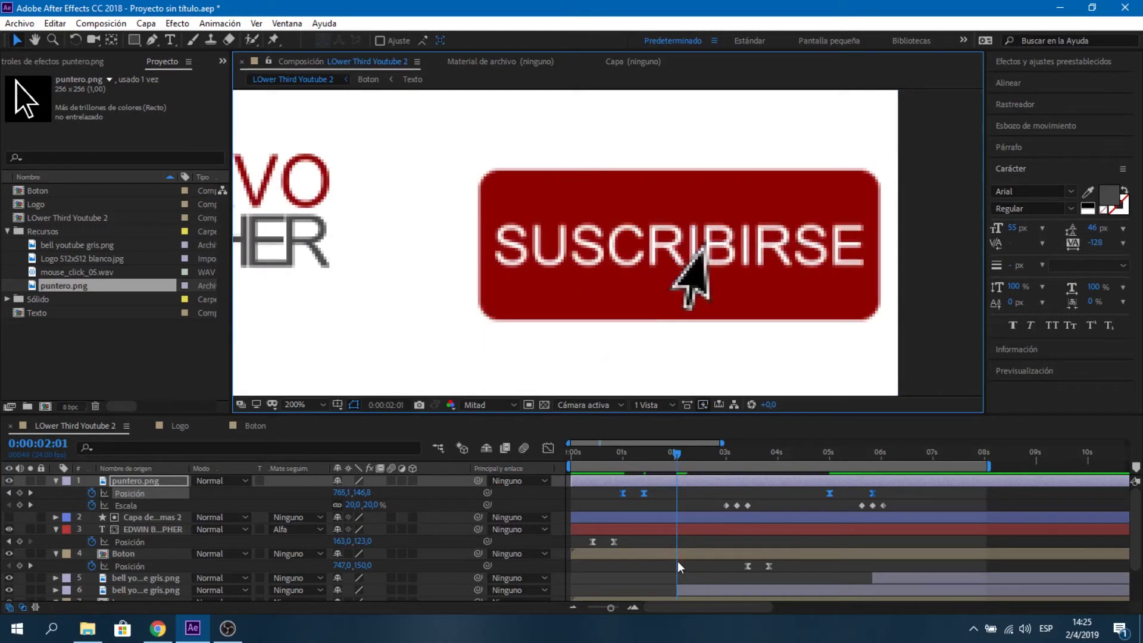
key("space")
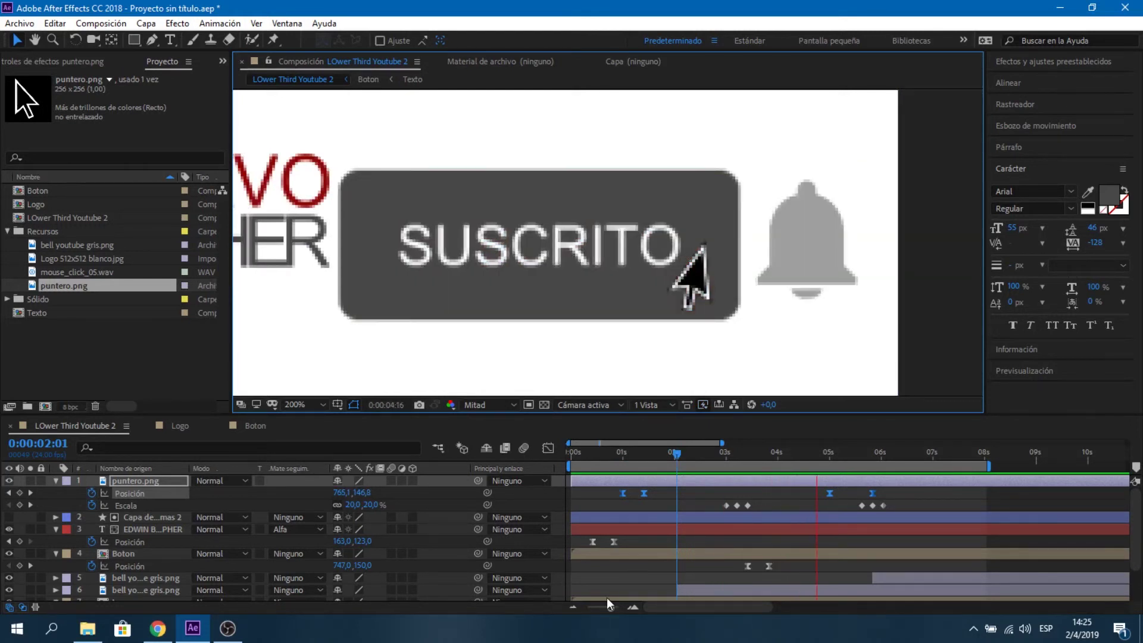
key("space")
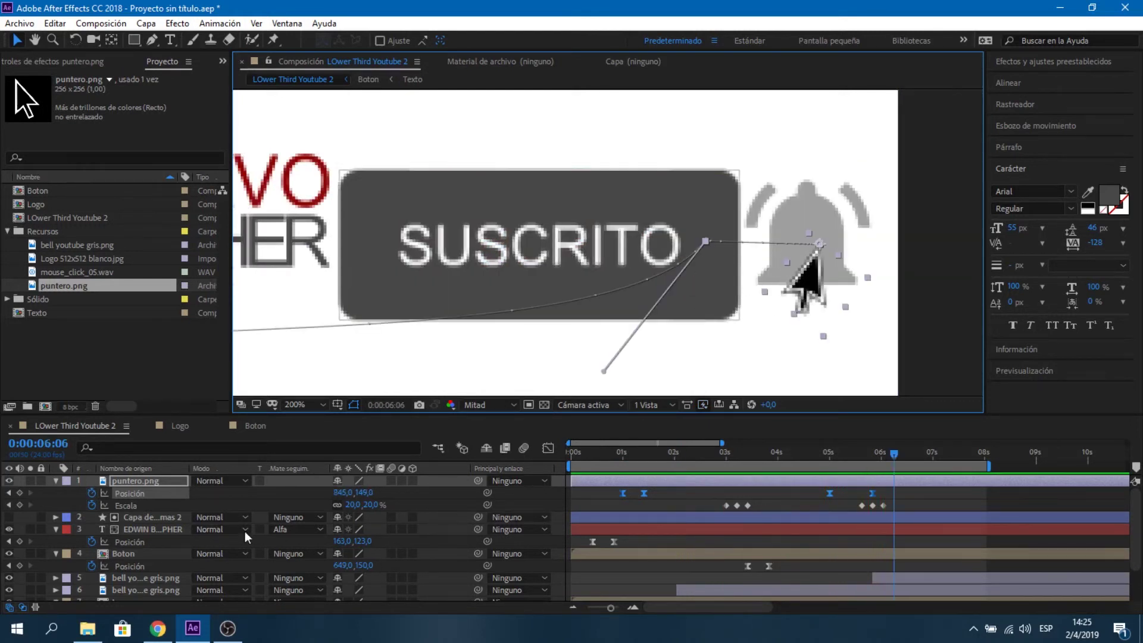
- Show puntero.png's keyframes and move the playhead to the Escala keyframe at 0:00:03:05
left_click(55, 481)
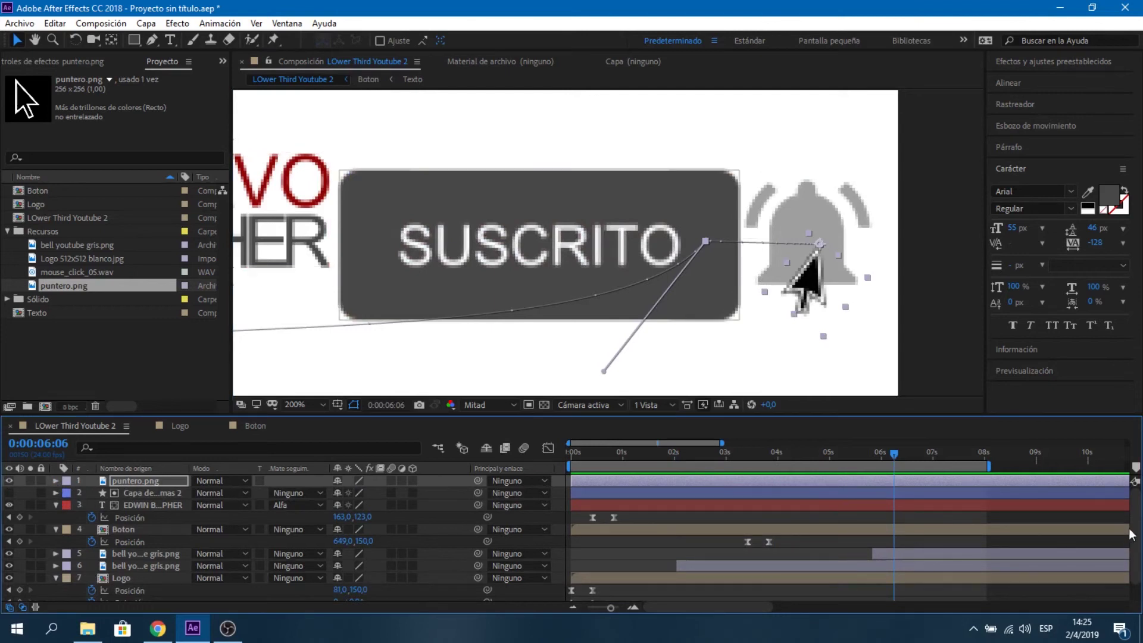
left_click(123, 484)
key("u")
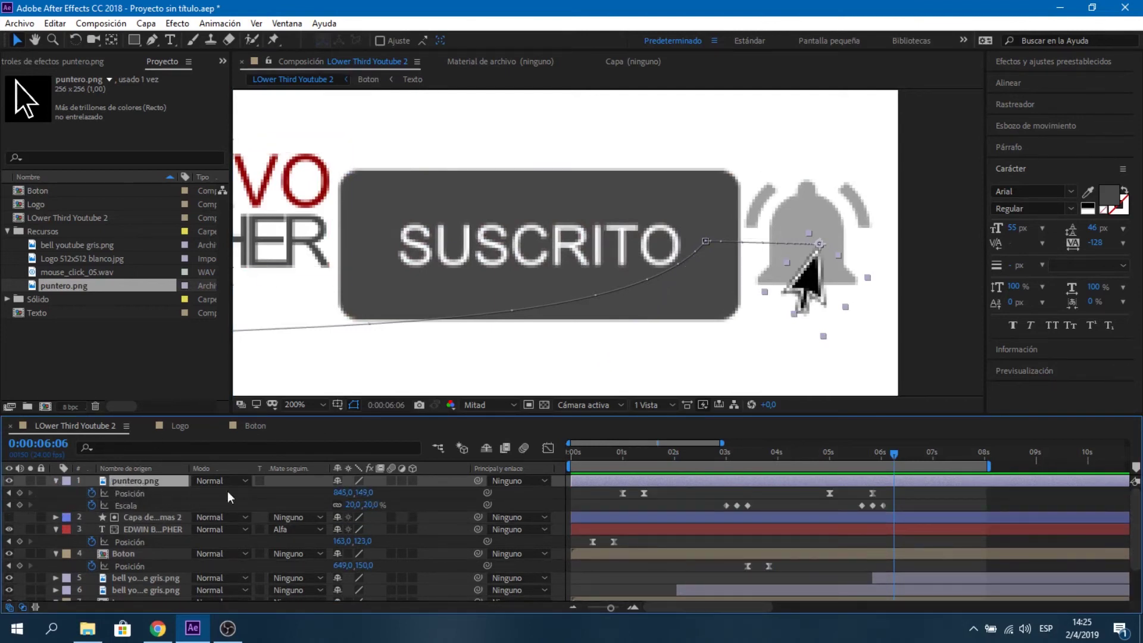
left_click(726, 456)
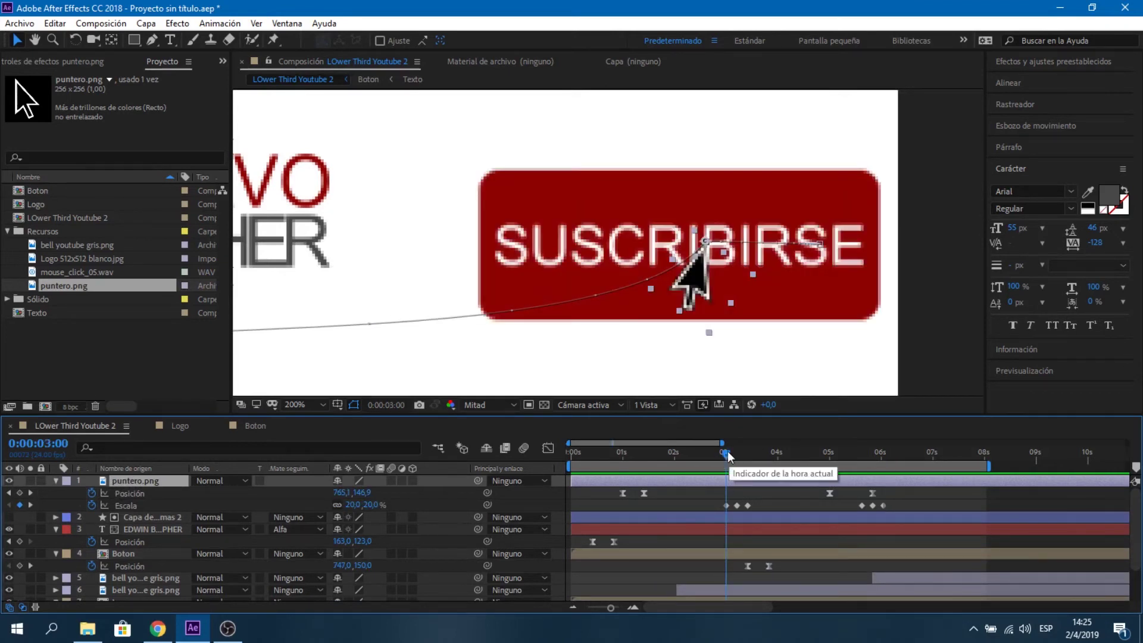
left_click_drag(731, 456, 740, 456)
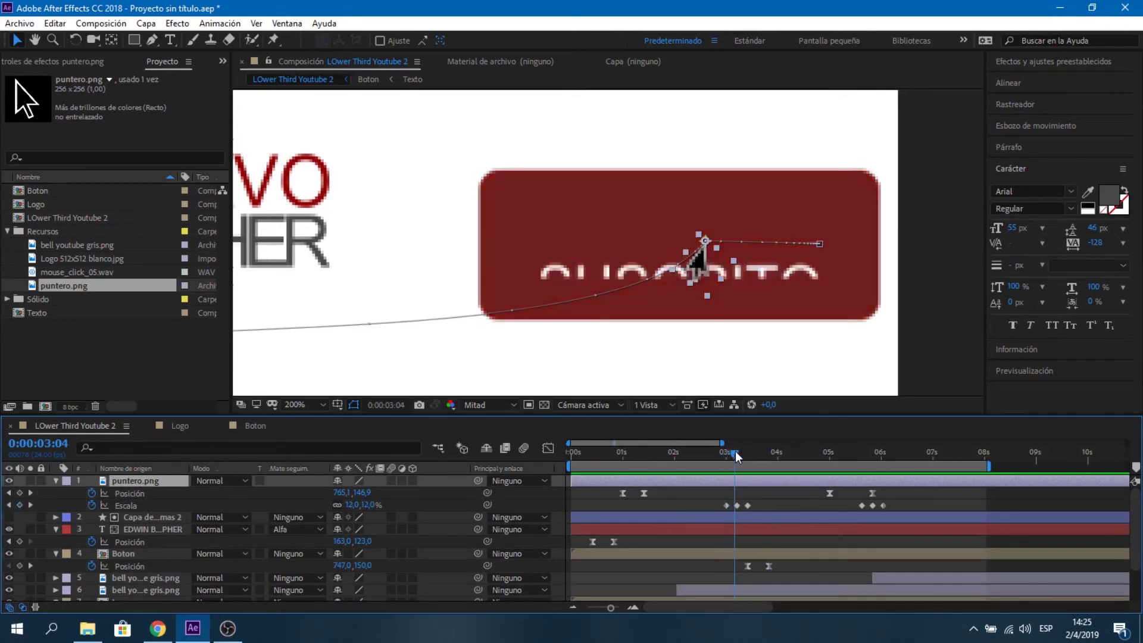
left_click(738, 506)
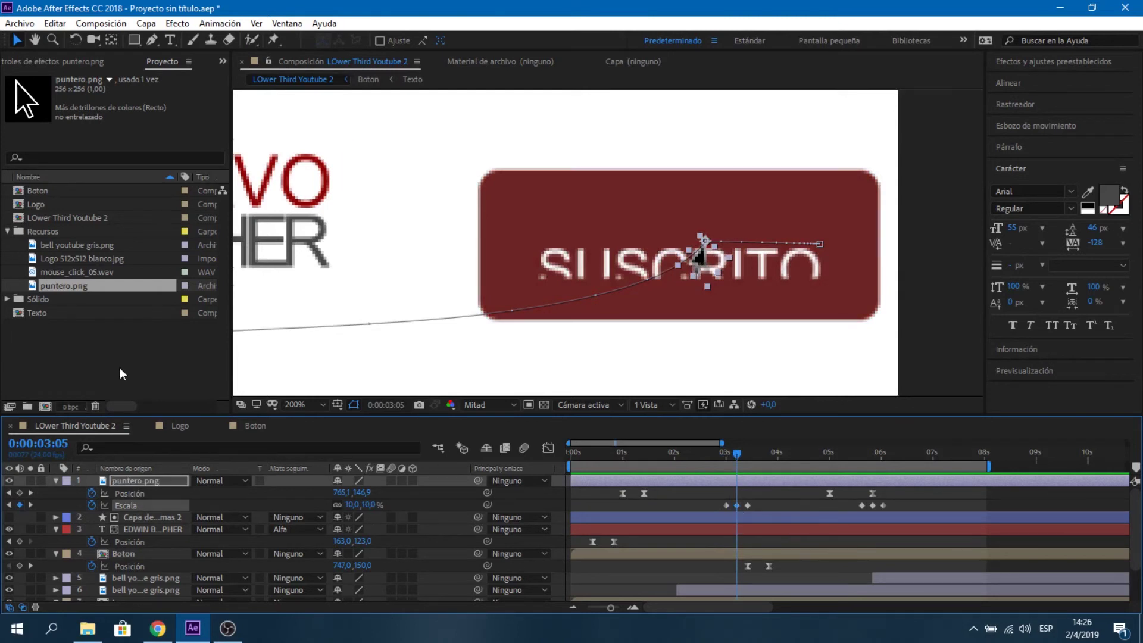
left_click(80, 274)
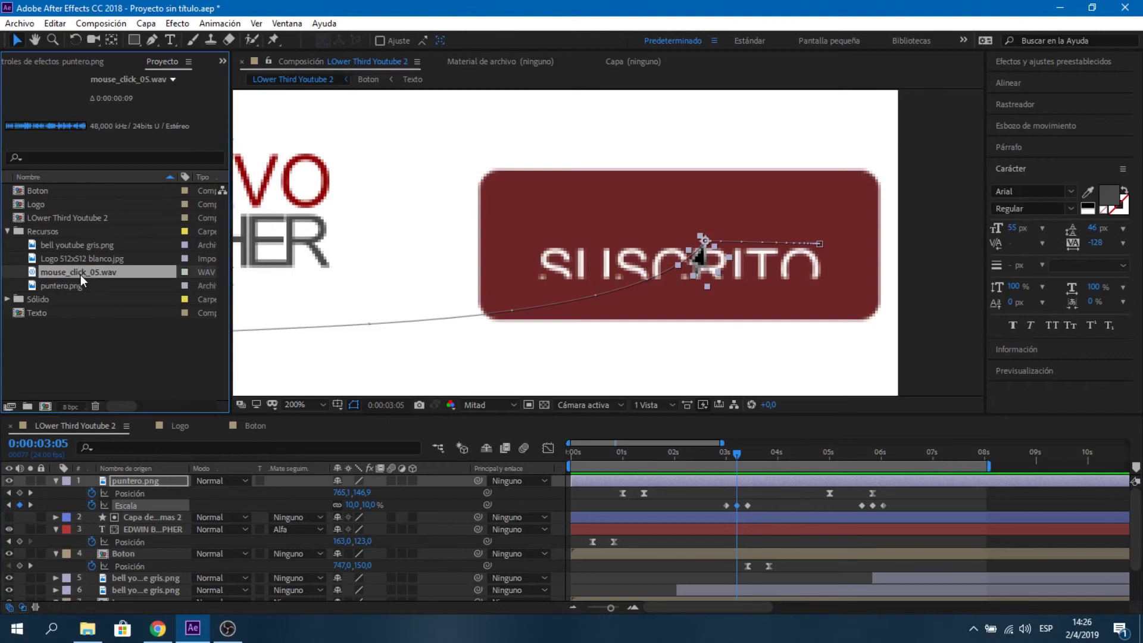
- Add mouse_click_05.wav to the timeline starting at 3:05 and duplicate it
left_click_drag(81, 274, 146, 478)
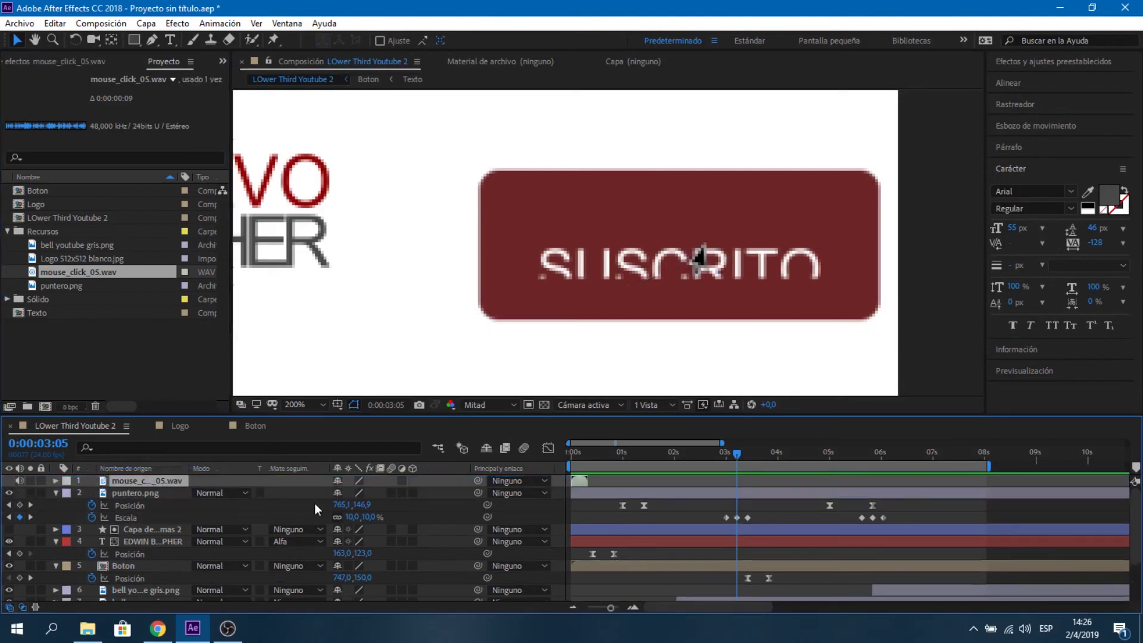
left_click_drag(578, 483, 737, 482)
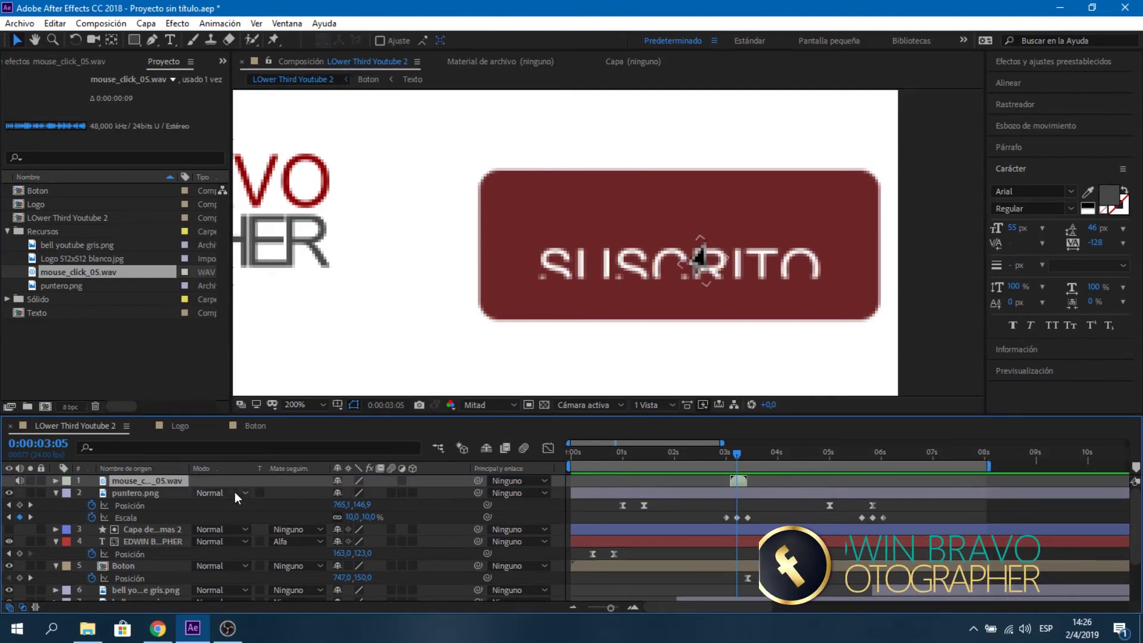
key("ctrl+d")
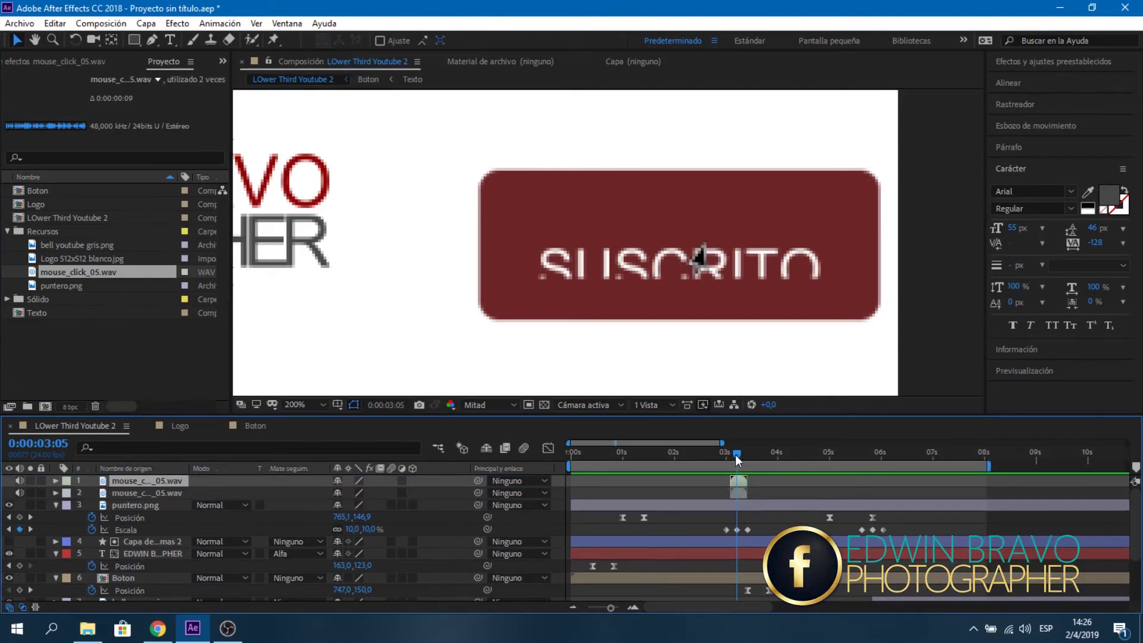
- Slide the copied click sound to the bell click near 5:20 and preview
left_click_drag(735, 455, 869, 474)
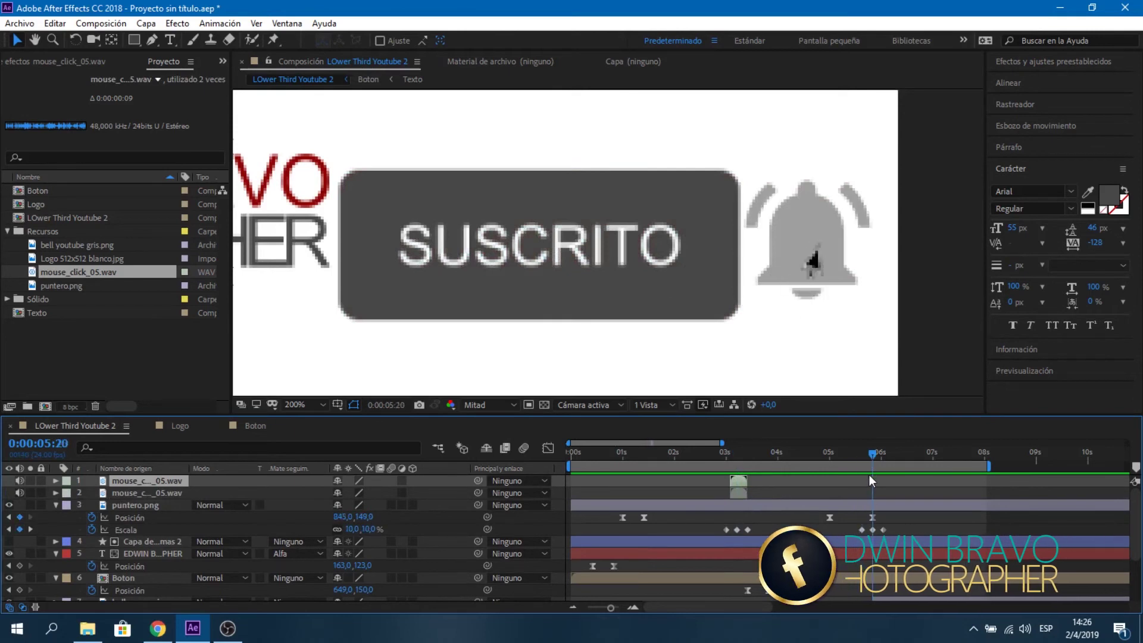
left_click(873, 530)
left_click(738, 485)
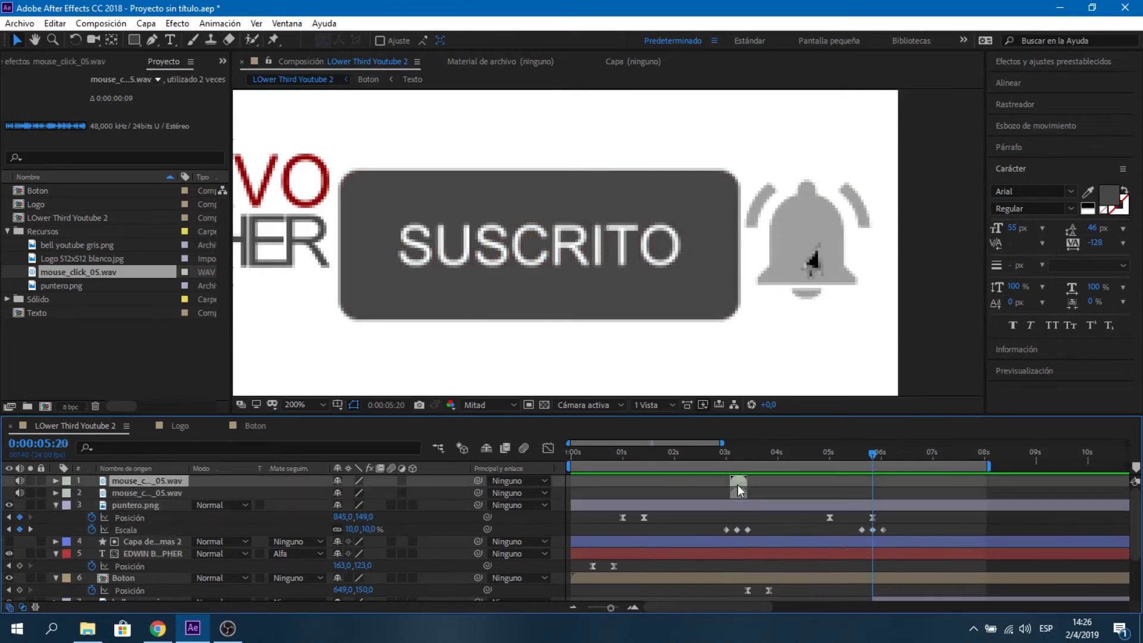
left_click_drag(769, 488, 837, 491)
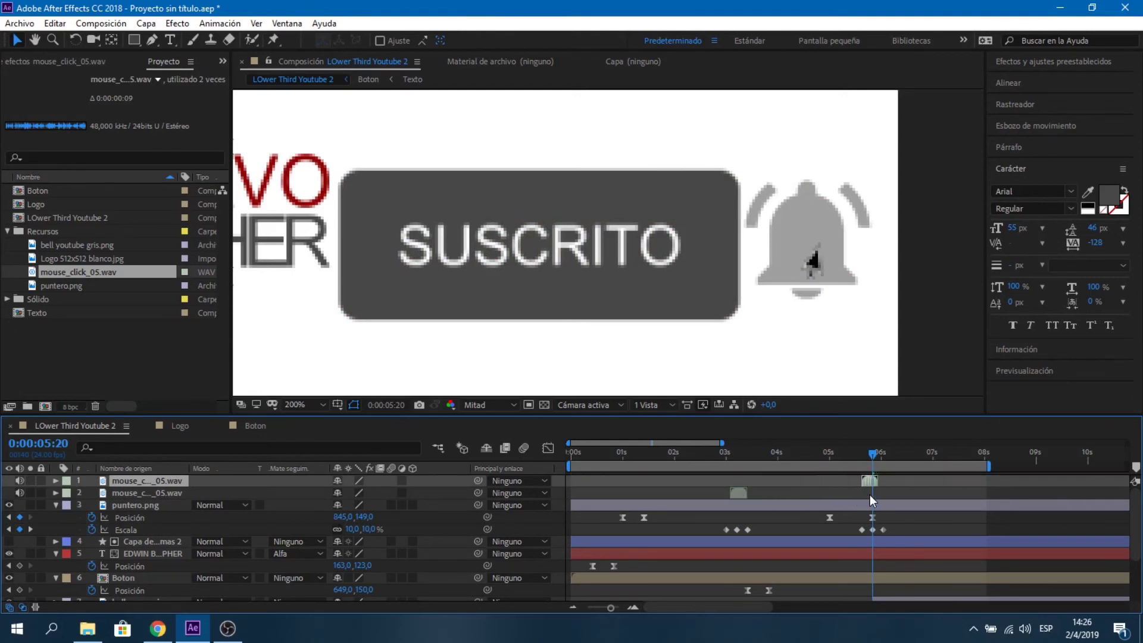
key("space")
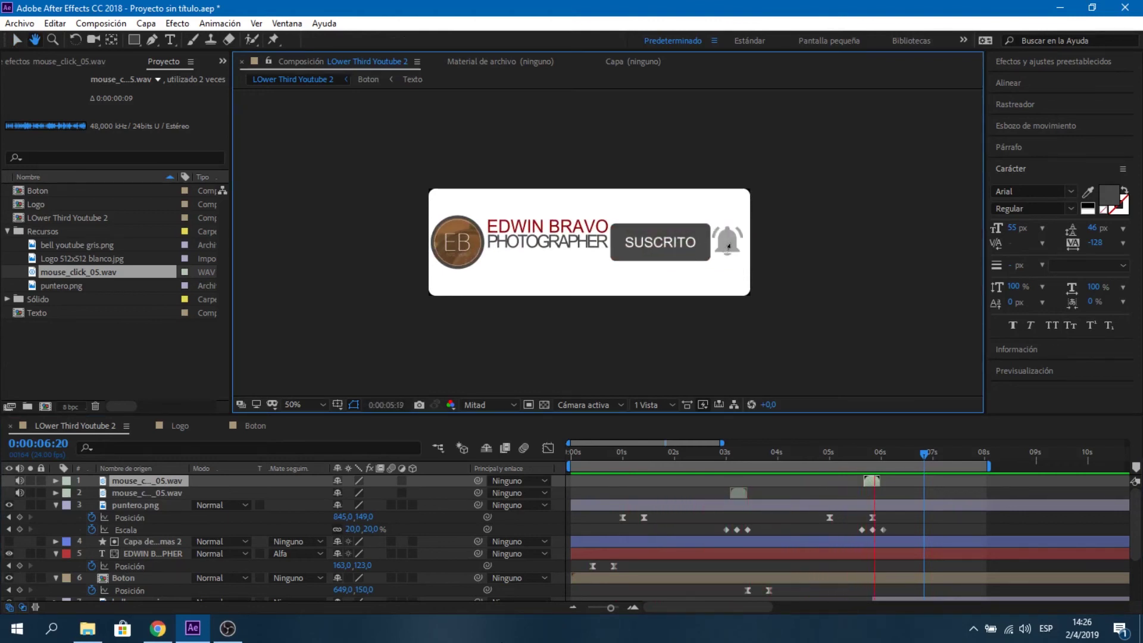
key("space")
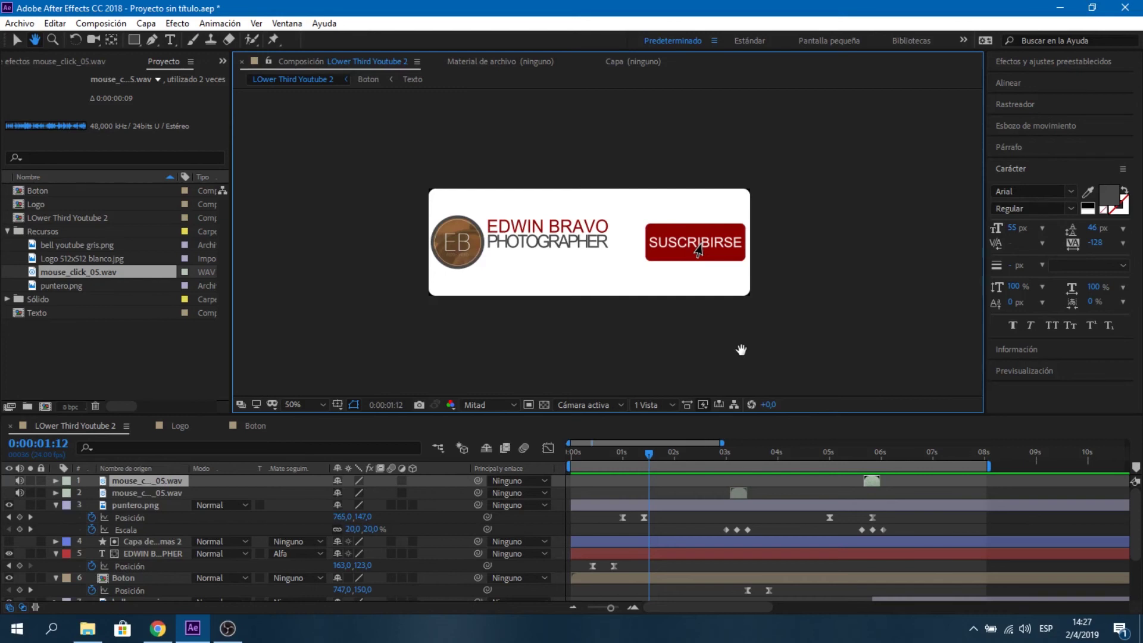
key("v")
left_click(768, 363)
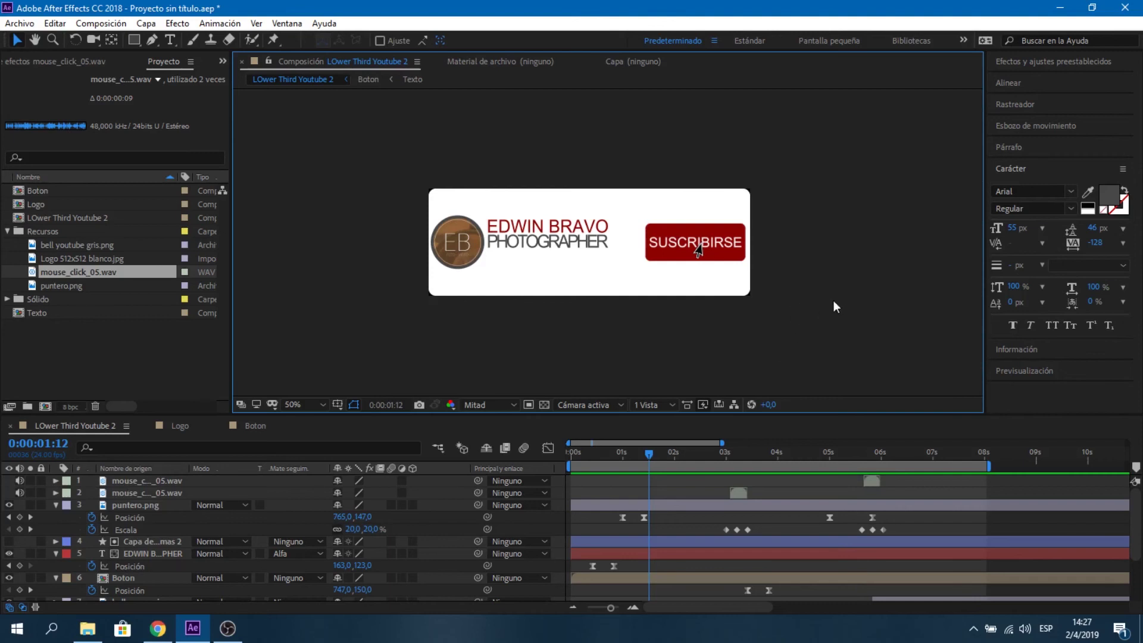
- Queue LOwer Third Youtube 2 as QuickTime with RGB + Alfa channels and Recto (sin mate) colour
left_click(93, 26)
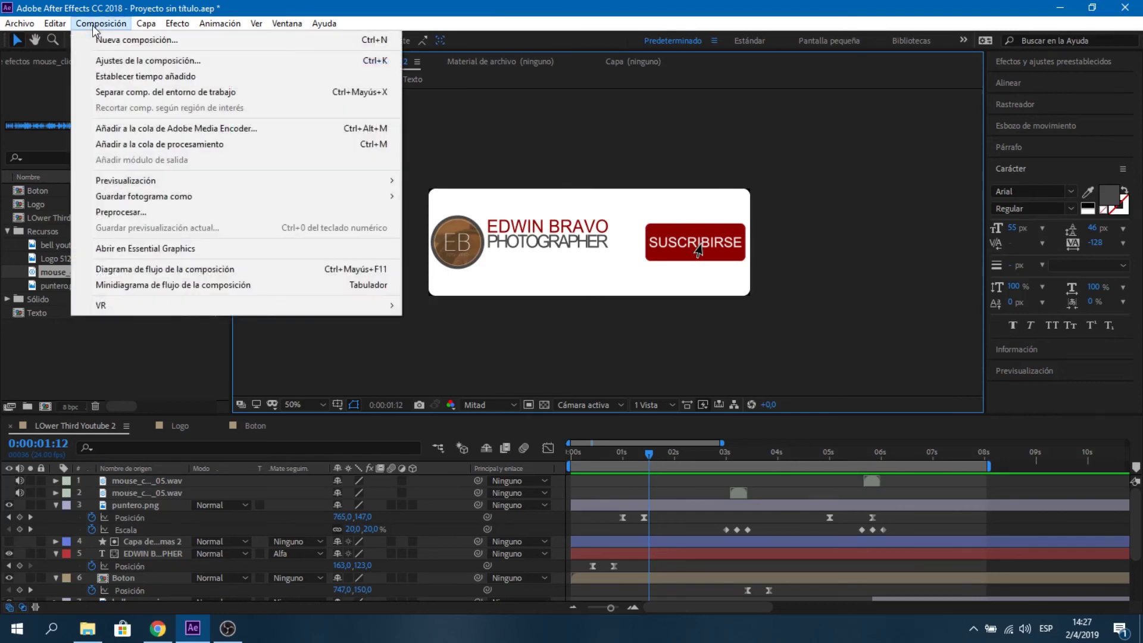
left_click(198, 152)
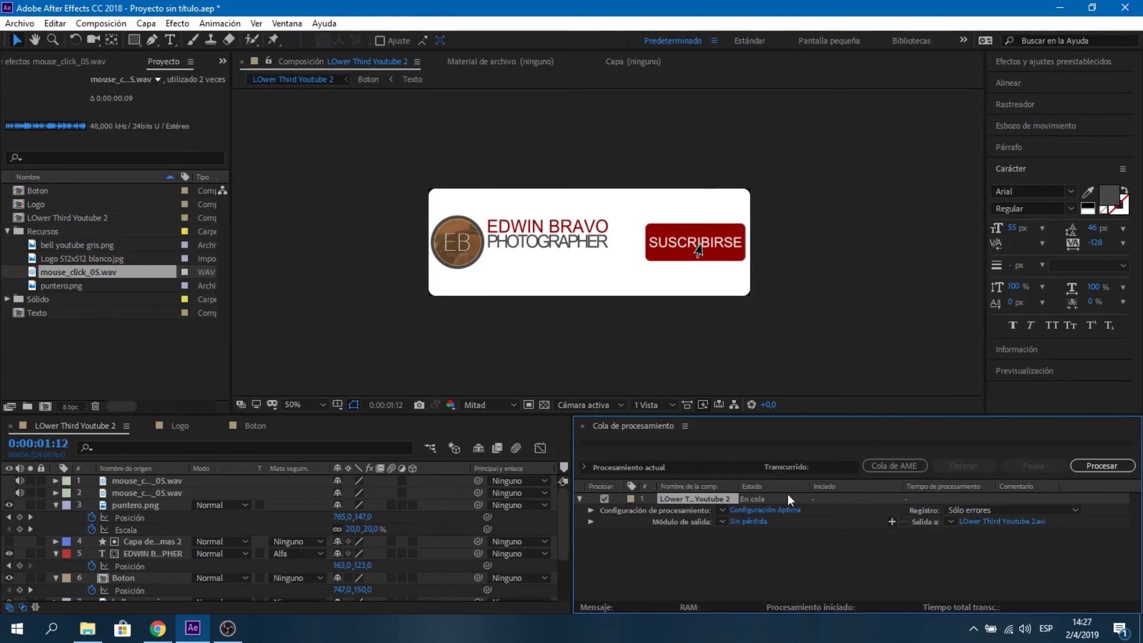
left_click(748, 520)
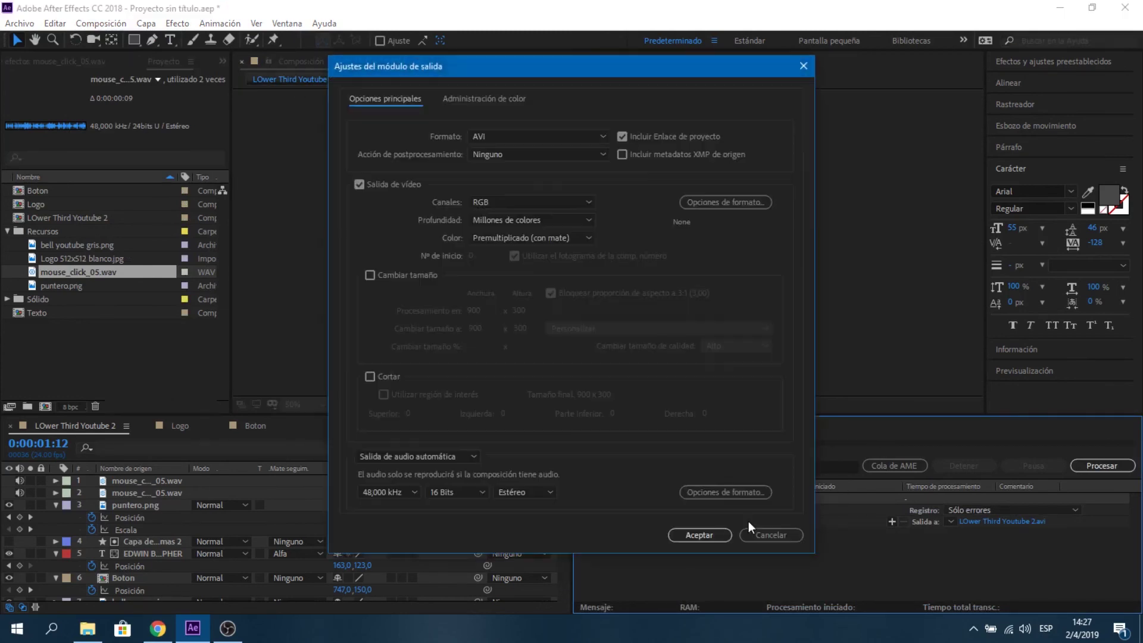
left_click(591, 140)
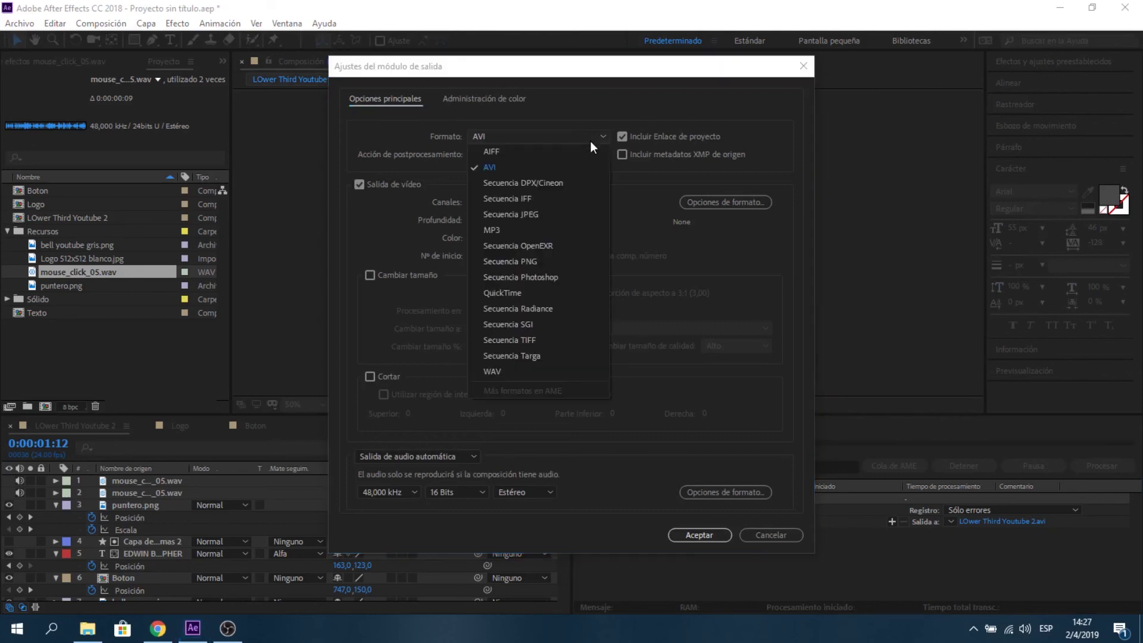
left_click(521, 299)
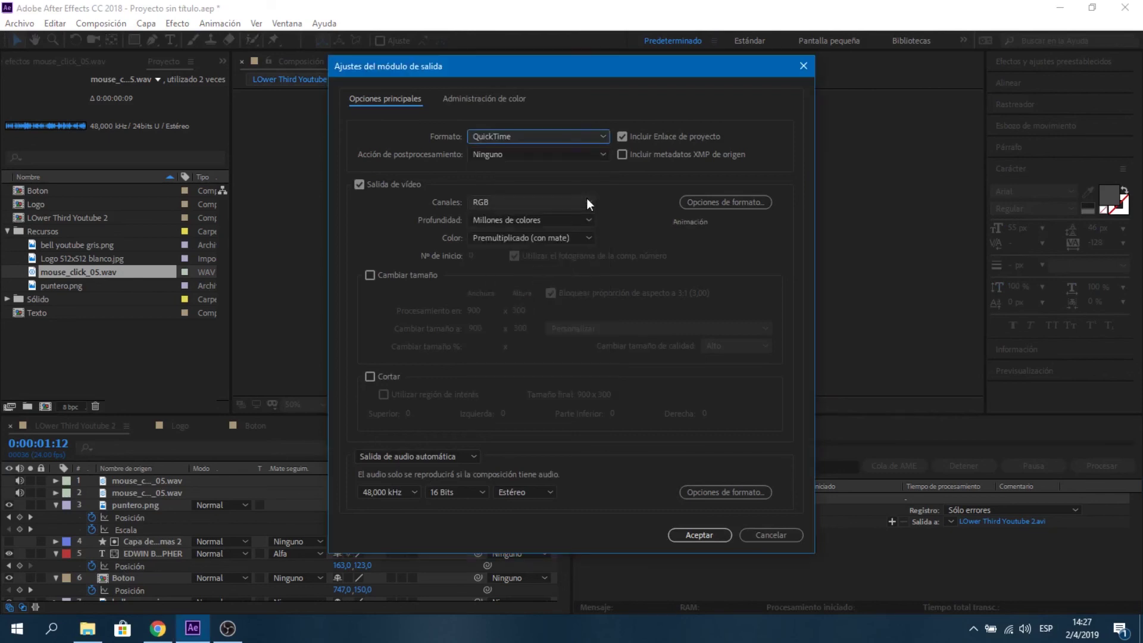
left_click(587, 199)
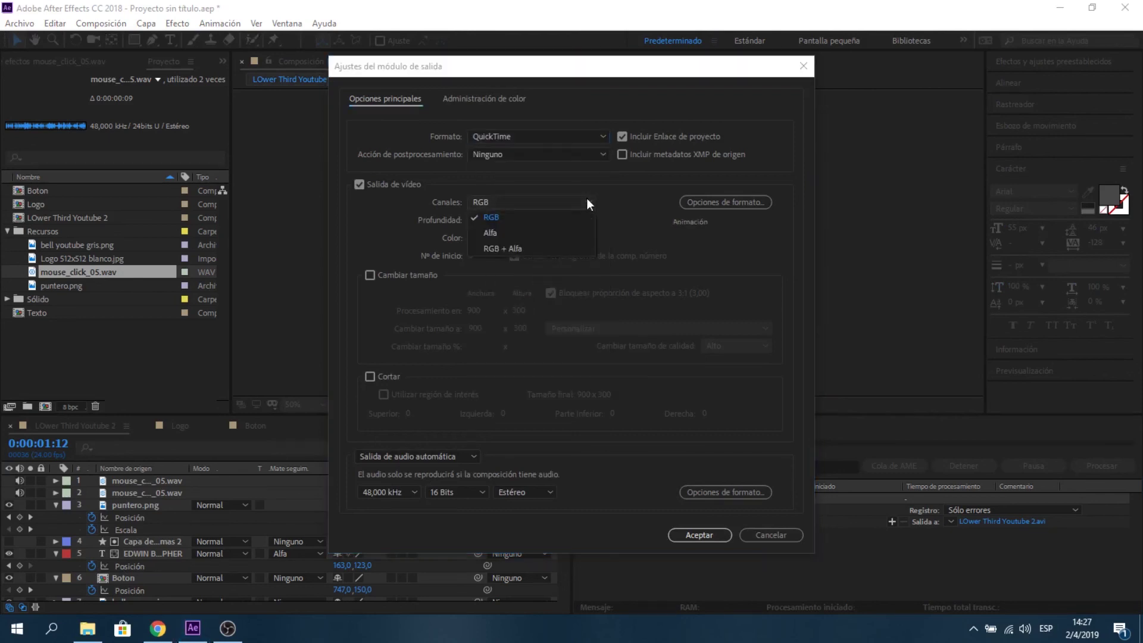
left_click(535, 248)
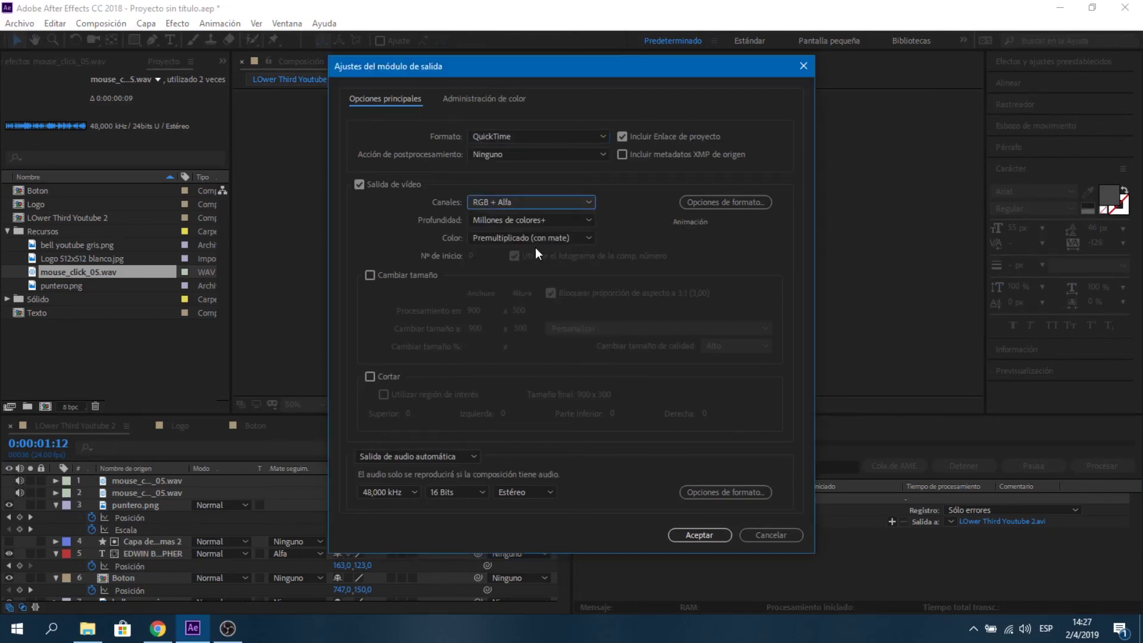
left_click(591, 239)
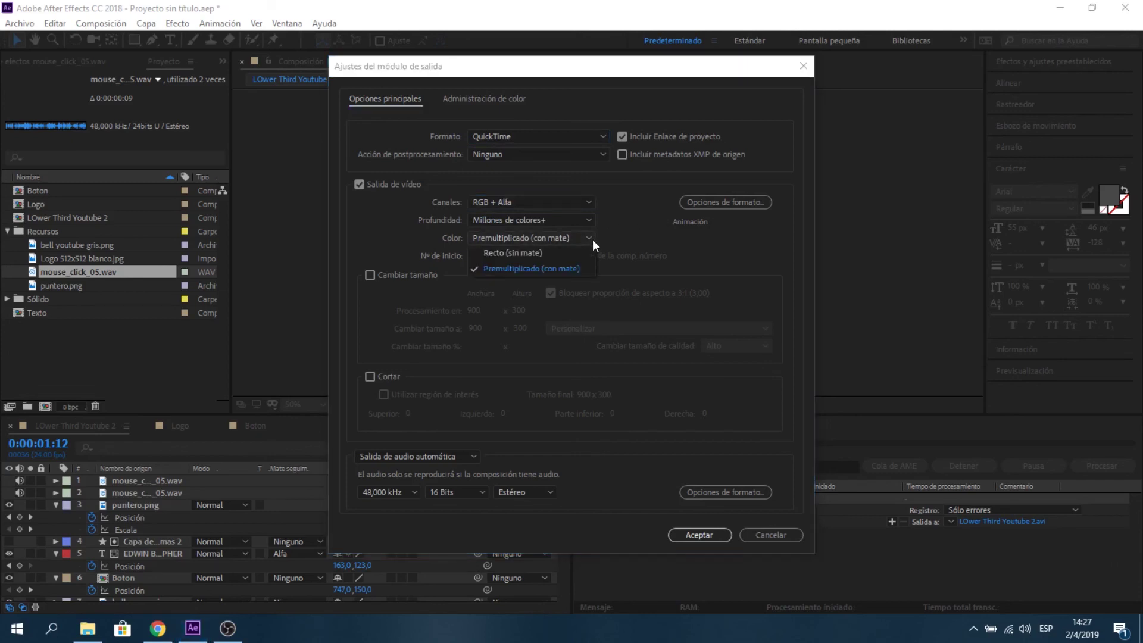
left_click(536, 251)
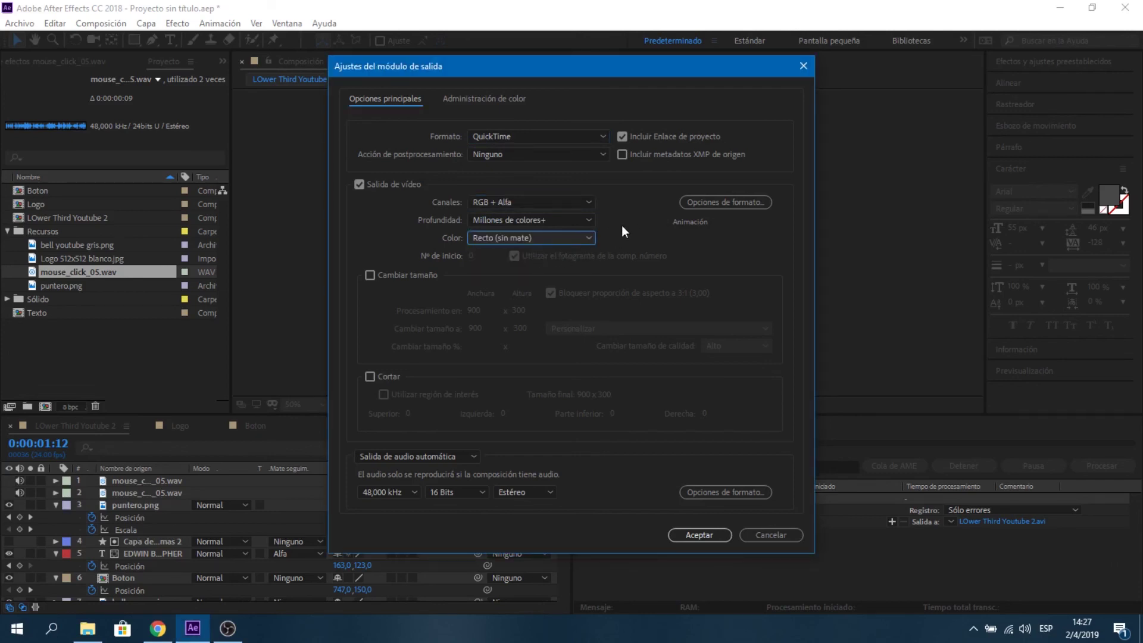
left_click(699, 538)
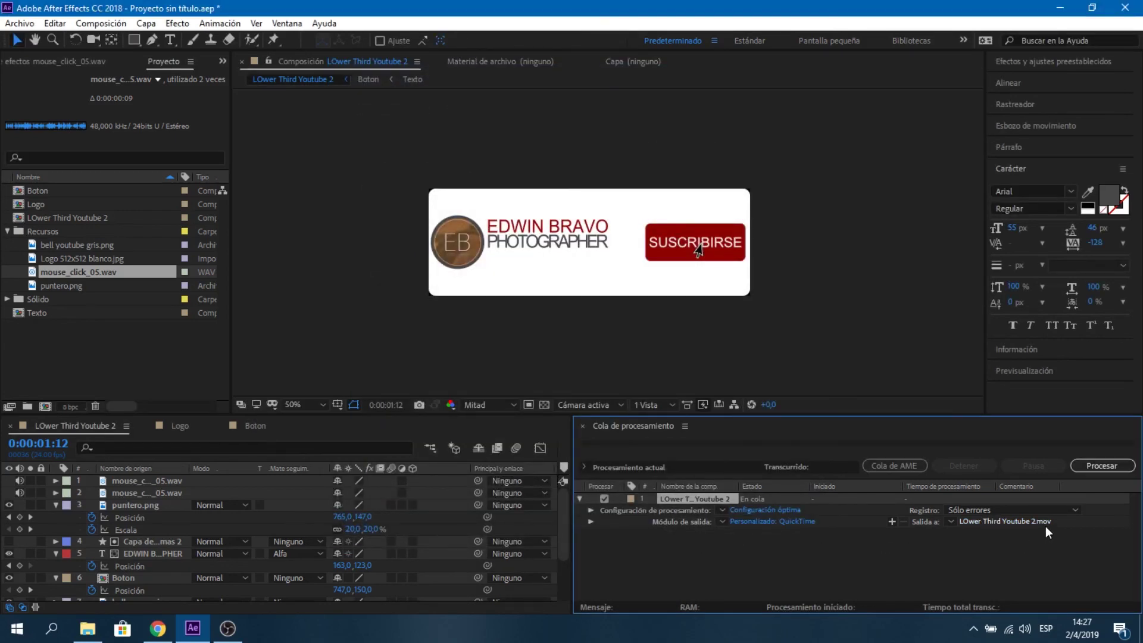